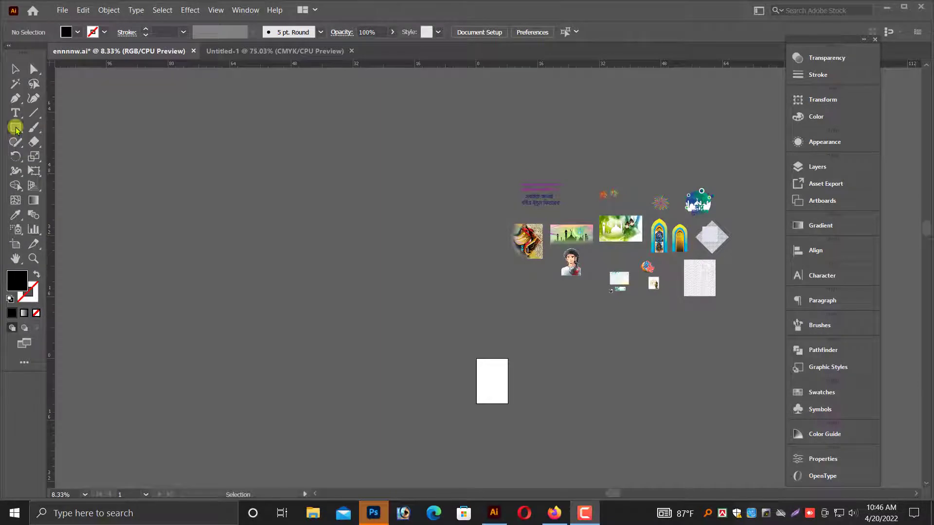
- Create a portrait rectangle 36 in wide and move it up and left, clear of the artboard
{"action": "left_click_drag", "start_coordinate": [16, 130], "coordinate": [47, 128]}
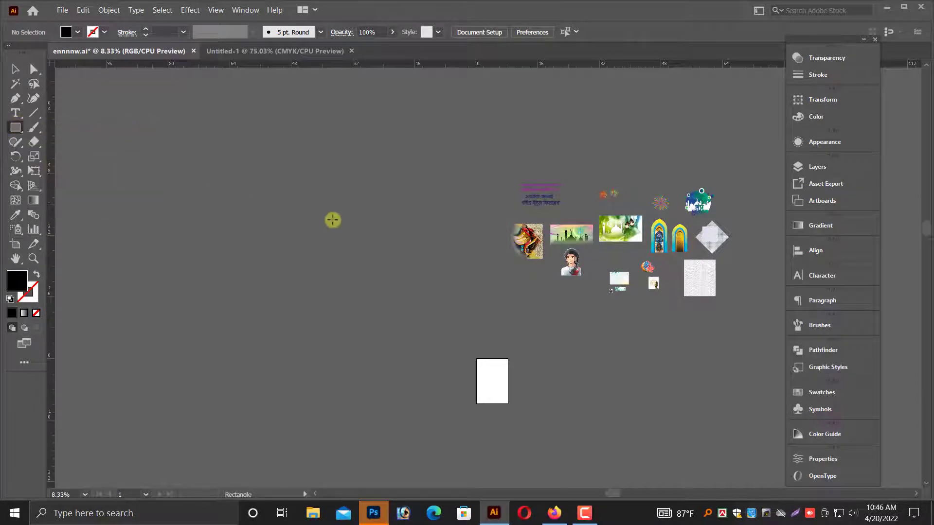
{"action": "left_click", "coordinate": [333, 220]}
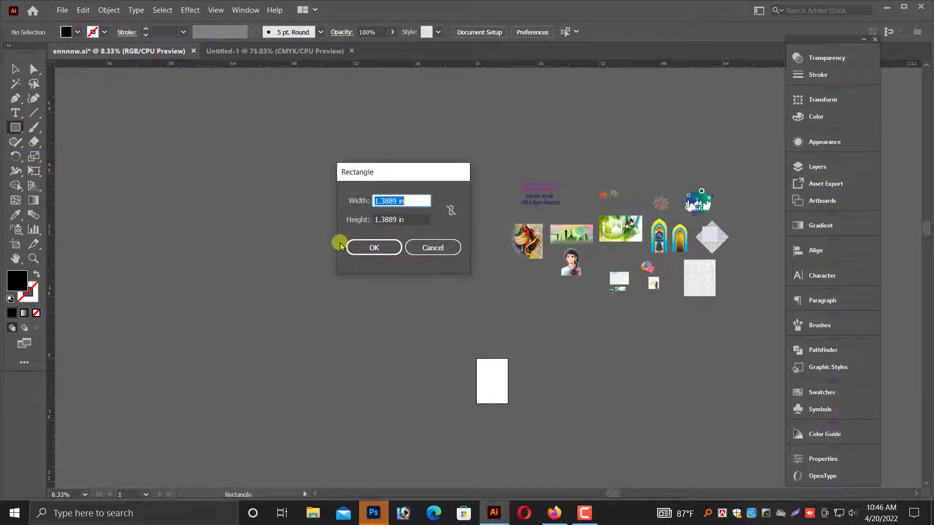
{"action": "left_click", "coordinate": [370, 249]}
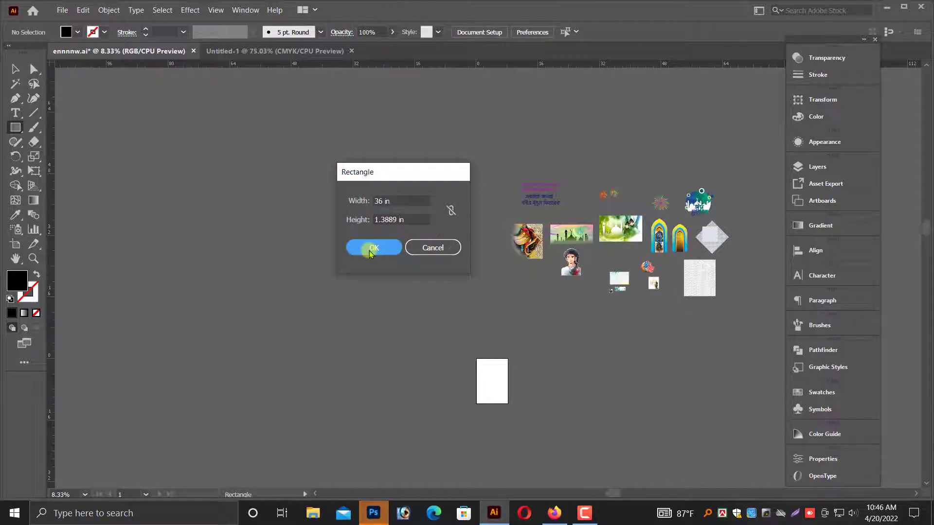
{"action": "left_click", "coordinate": [410, 217]}
{"action": "key", "text": "Return"}
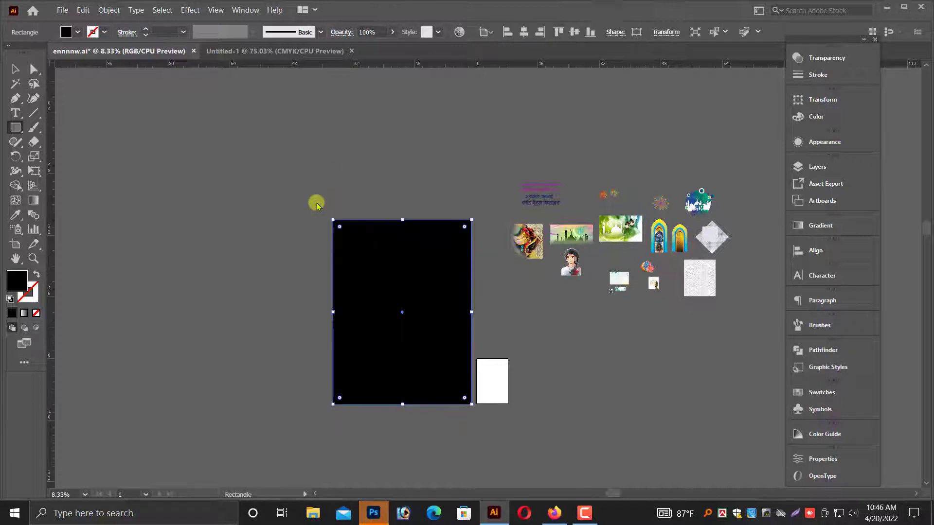
{"action": "left_click", "coordinate": [15, 69]}
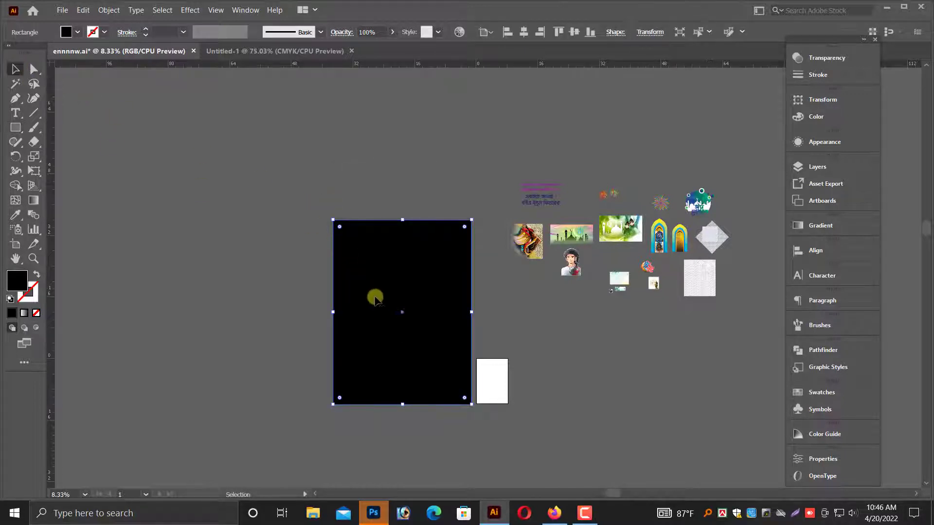
{"action": "left_click_drag", "start_coordinate": [372, 298], "coordinate": [354, 250]}
- Fill the large rectangle with white by setting its grayscale K value to 0%
{"action": "key", "text": "ctrl+equal"}
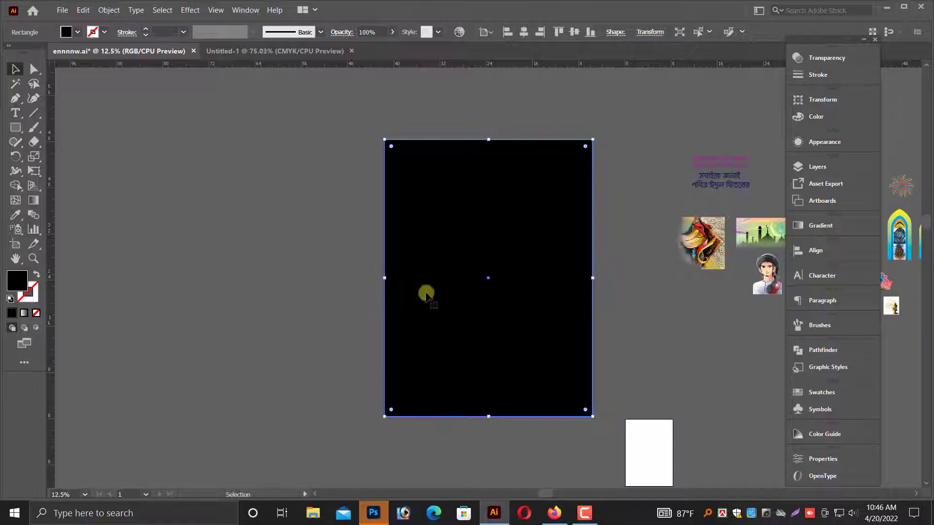
{"action": "left_click_drag", "start_coordinate": [508, 300], "coordinate": [445, 321]}
{"action": "left_click", "coordinate": [822, 119]}
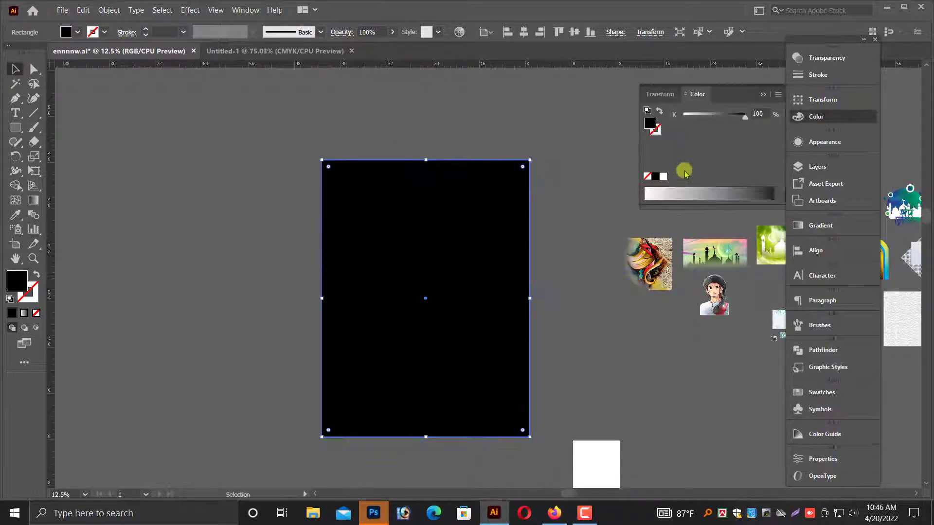
{"action": "left_click_drag", "start_coordinate": [709, 117], "coordinate": [682, 118]}
{"action": "left_click", "coordinate": [765, 95]}
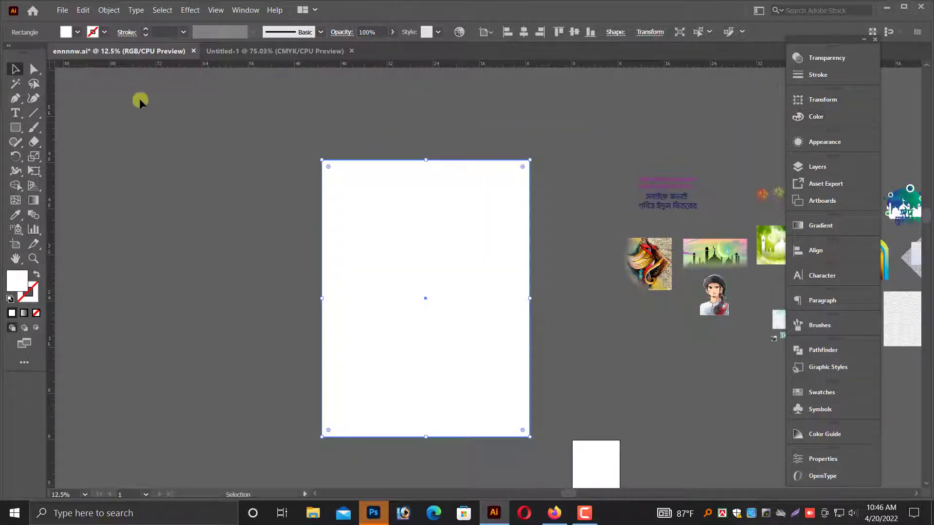
- Lock the white background rectangle
{"action": "left_click", "coordinate": [107, 11]}
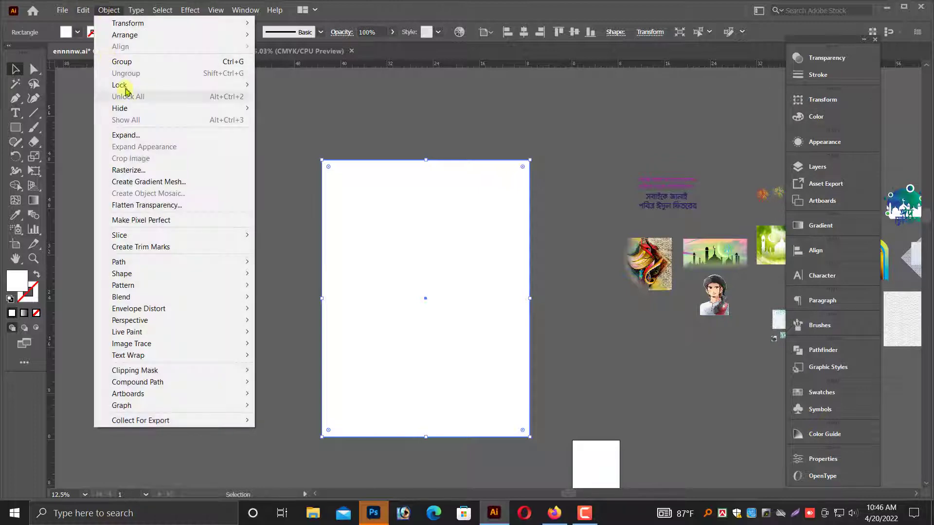
{"action": "mouse_move", "coordinate": [126, 86]}
{"action": "left_click", "coordinate": [278, 86]}
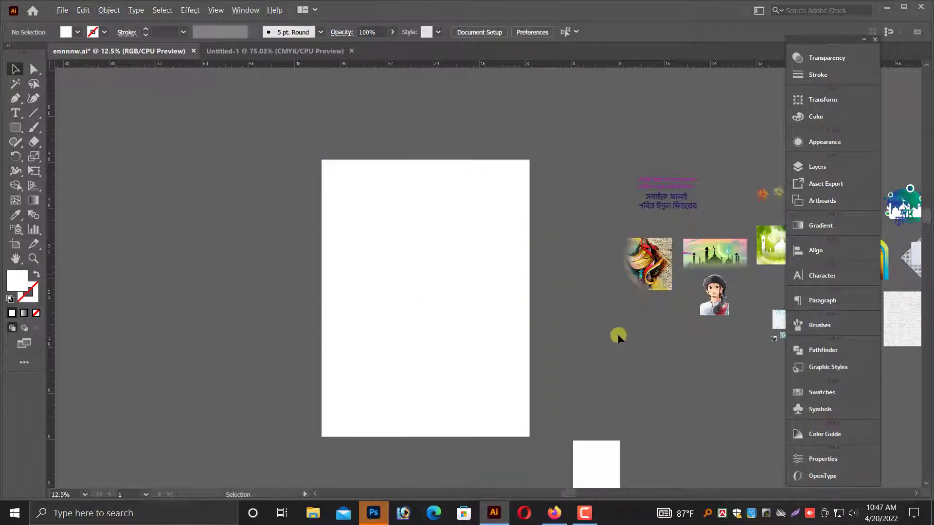
- Move the green mosque skyline image to the upper-left corner of the white rectangle and bring it to the front
{"action": "left_click_drag", "start_coordinate": [618, 334], "coordinate": [519, 352]}
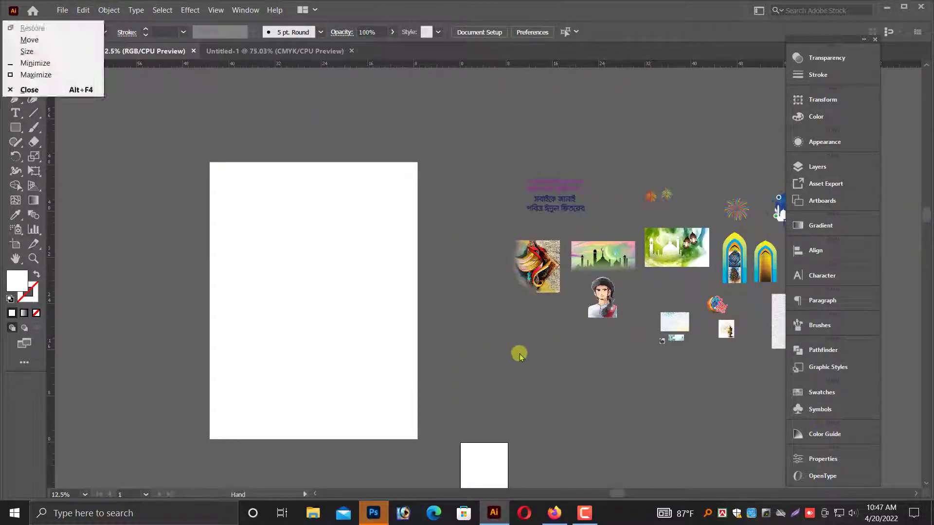
{"action": "left_click", "coordinate": [605, 265]}
{"action": "left_click_drag", "start_coordinate": [604, 263], "coordinate": [243, 181]}
{"action": "right_click", "coordinate": [250, 182]}
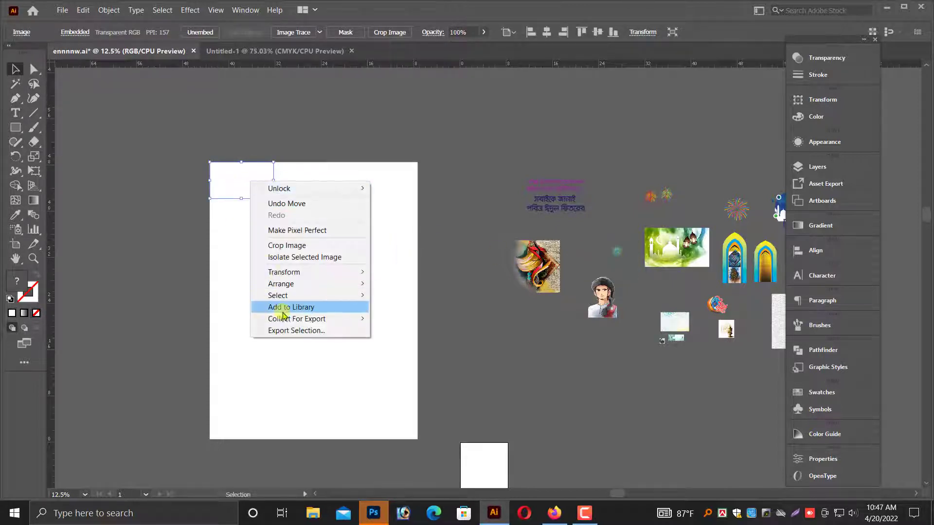
{"action": "mouse_move", "coordinate": [285, 284]}
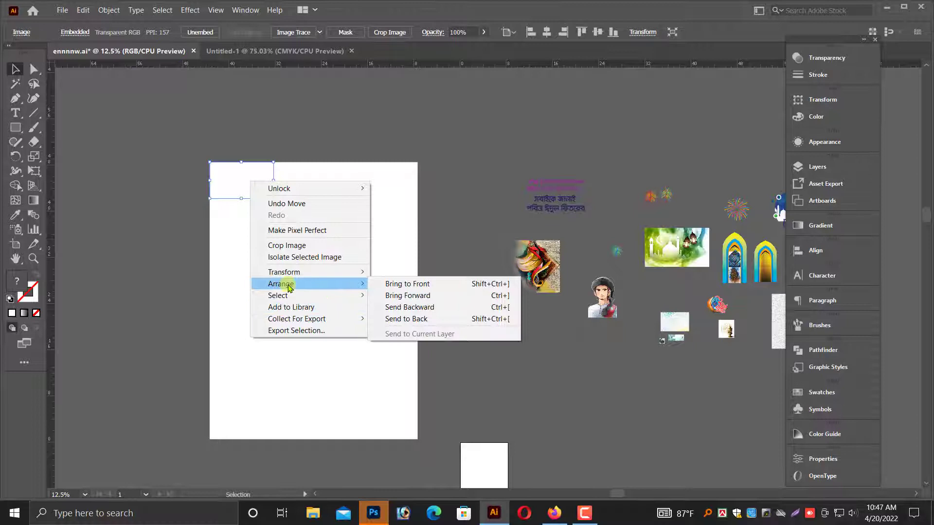
{"action": "left_click", "coordinate": [394, 283]}
- Scale the mosque skyline image proportionally until it spans the full width of the white rectangle
{"action": "left_click_drag", "start_coordinate": [274, 201], "coordinate": [391, 281]}
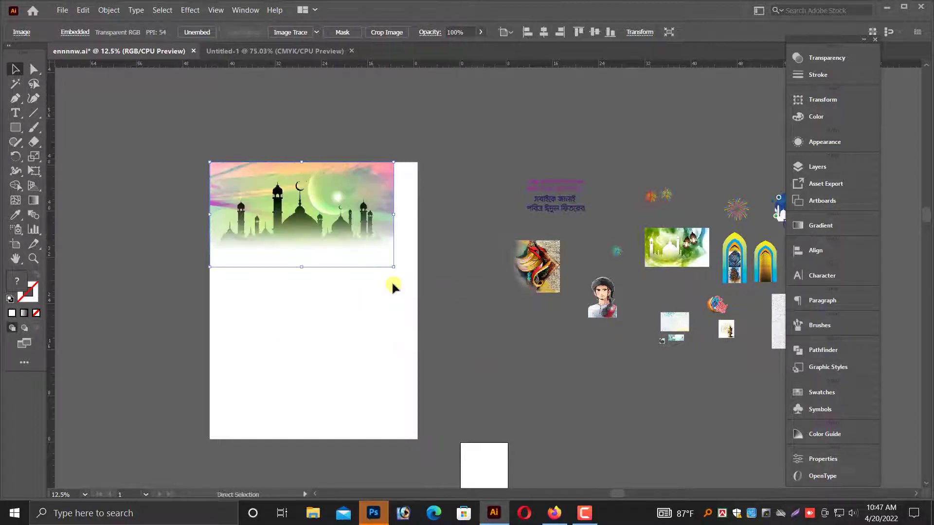
{"action": "key", "text": "ctrl+equal"}
{"action": "left_click_drag", "start_coordinate": [674, 384], "coordinate": [719, 413]}
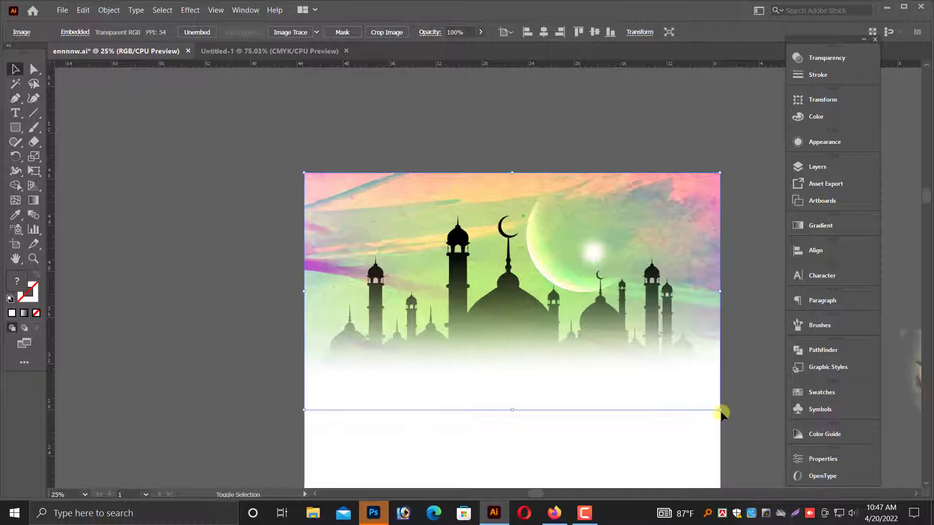
{"action": "left_click", "coordinate": [271, 375]}
- Enlarge the illustration of the man in a turban and move it to the lower-right area of the white rectangle
{"action": "key", "text": "ctrl+minus"}
{"action": "key", "text": "ctrl+minus"}
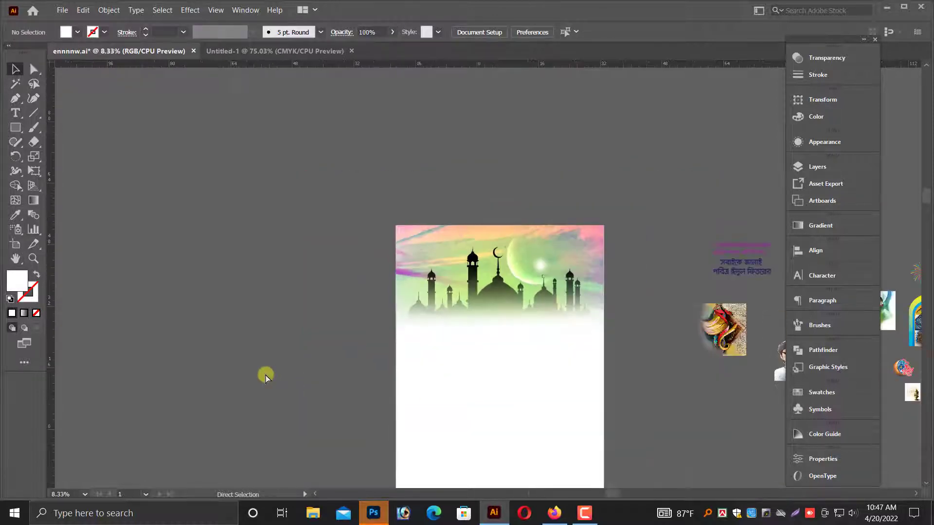
{"action": "left_click_drag", "start_coordinate": [457, 364], "coordinate": [444, 350]}
{"action": "scroll", "coordinate": [493, 346], "scroll_direction": "up", "scroll_amount": 3}
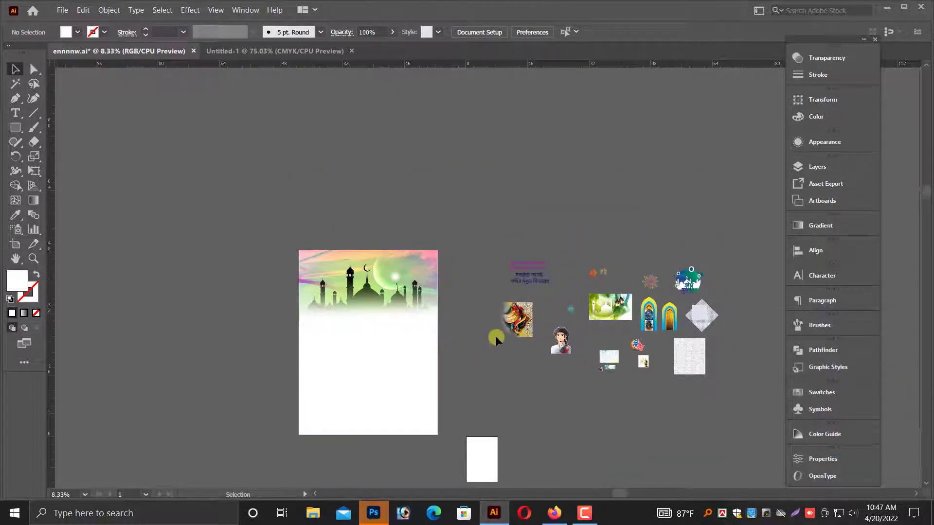
{"action": "left_click", "coordinate": [513, 294]}
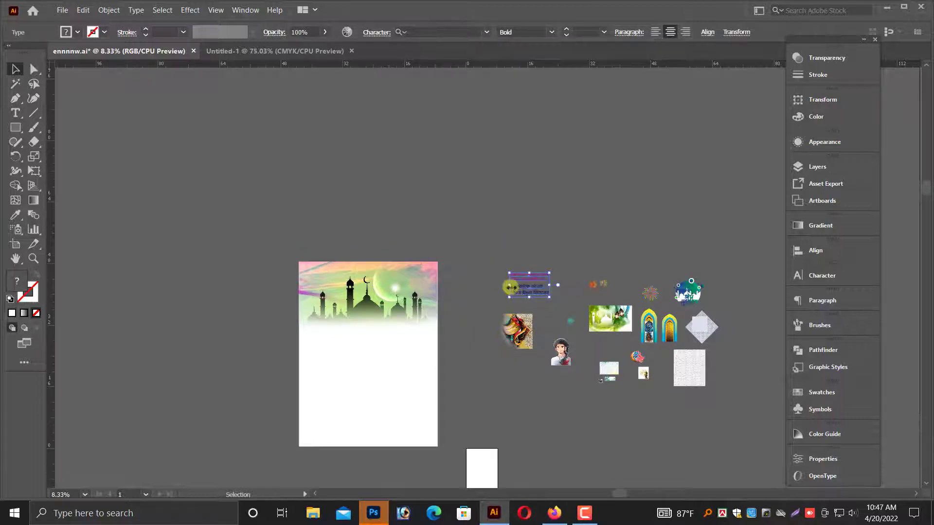
{"action": "left_click", "coordinate": [515, 328]}
{"action": "left_click", "coordinate": [562, 364]}
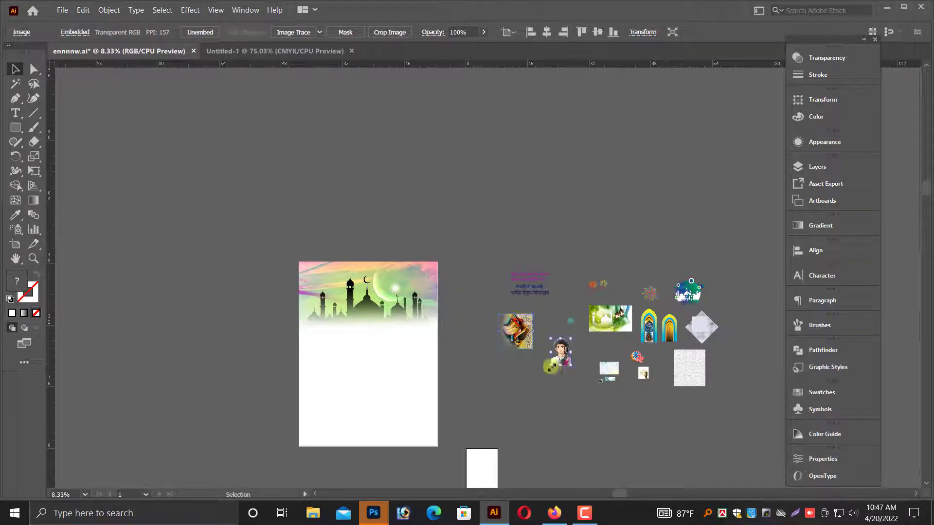
{"action": "left_click_drag", "start_coordinate": [551, 365], "coordinate": [412, 439]}
{"action": "scroll", "coordinate": [412, 438], "scroll_direction": "down", "scroll_amount": 2}
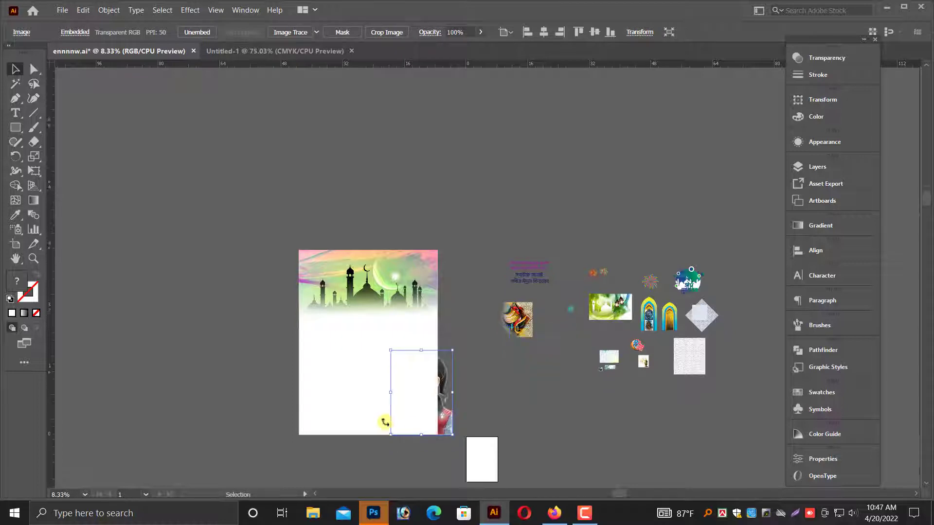
- Bring the illustration of the man in a turban to the front
{"action": "right_click", "coordinate": [421, 368]}
{"action": "mouse_move", "coordinate": [453, 316]}
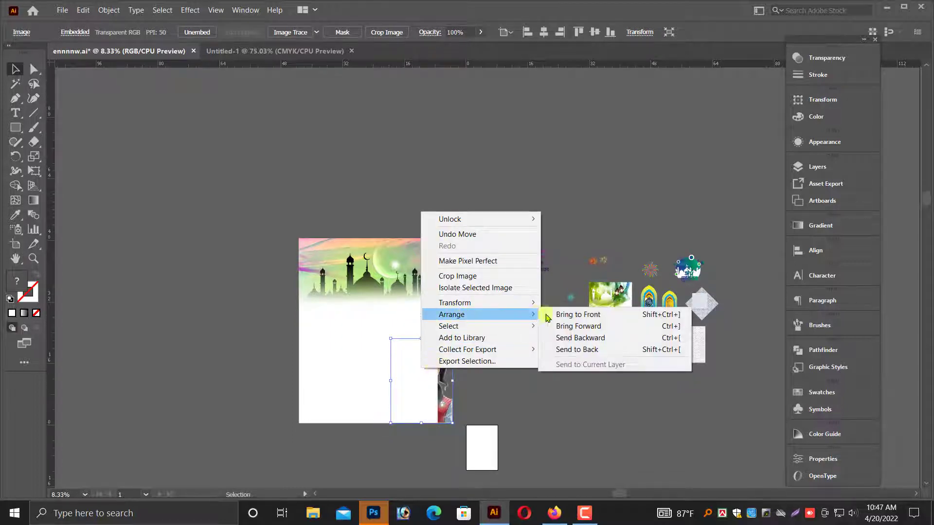
{"action": "left_click", "coordinate": [547, 315]}
- Align the turbaned man illustration with the poster's lower-right corner and enlarge it slightly from that corner
{"action": "left_click_drag", "start_coordinate": [271, 333], "coordinate": [597, 411]}
{"action": "left_click_drag", "start_coordinate": [513, 379], "coordinate": [564, 405]}
{"action": "left_click_drag", "start_coordinate": [560, 408], "coordinate": [509, 405]}
{"action": "left_click_drag", "start_coordinate": [513, 413], "coordinate": [524, 419]}
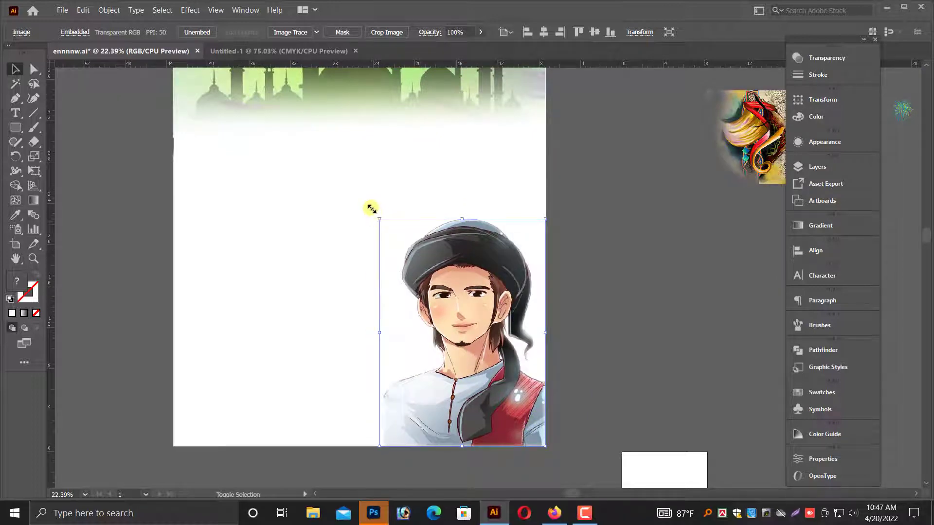
{"action": "left_click_drag", "start_coordinate": [371, 209], "coordinate": [366, 197]}
{"action": "scroll", "coordinate": [598, 278], "scroll_direction": "down", "scroll_amount": 4}
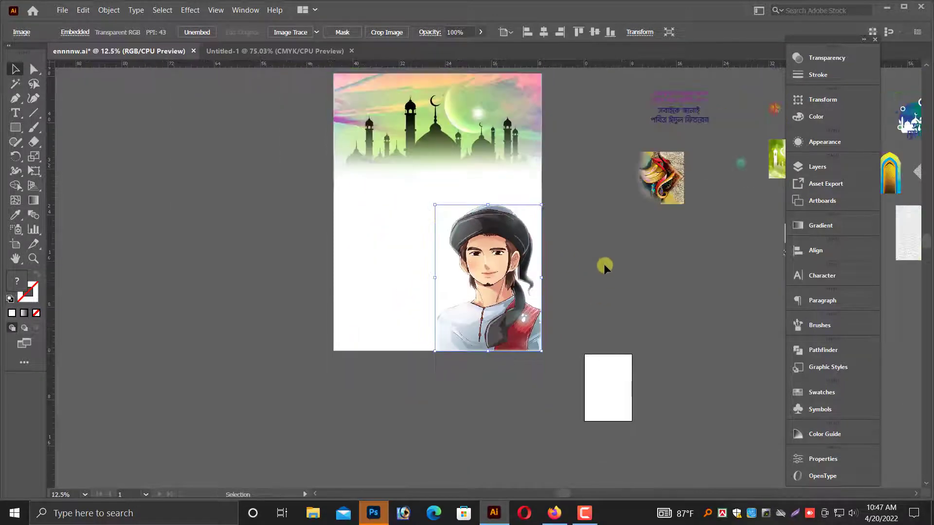
{"action": "left_click", "coordinate": [602, 276]}
- Move the Bengali Eid greeting text onto the poster below the mosque image and bring it to the front
{"action": "left_click", "coordinate": [684, 247]}
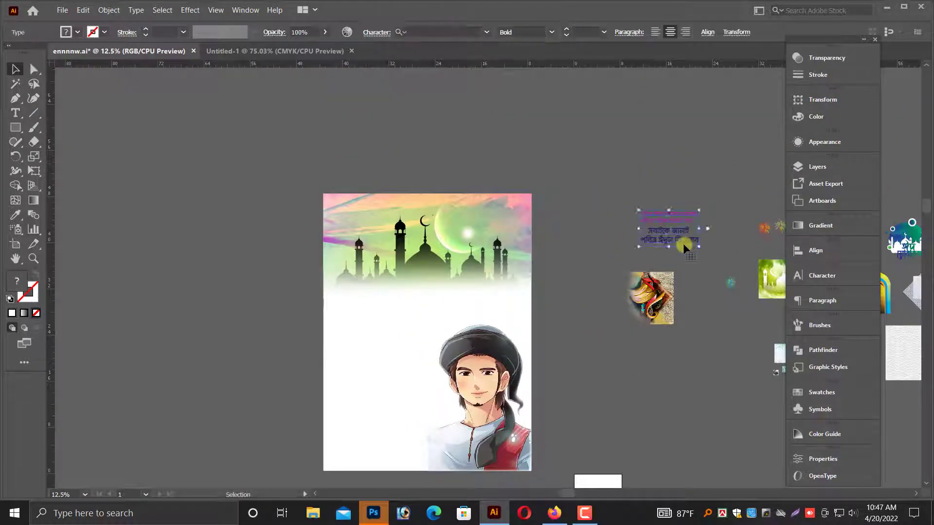
{"action": "left_click_drag", "start_coordinate": [670, 246], "coordinate": [373, 340]}
{"action": "right_click", "coordinate": [384, 317]}
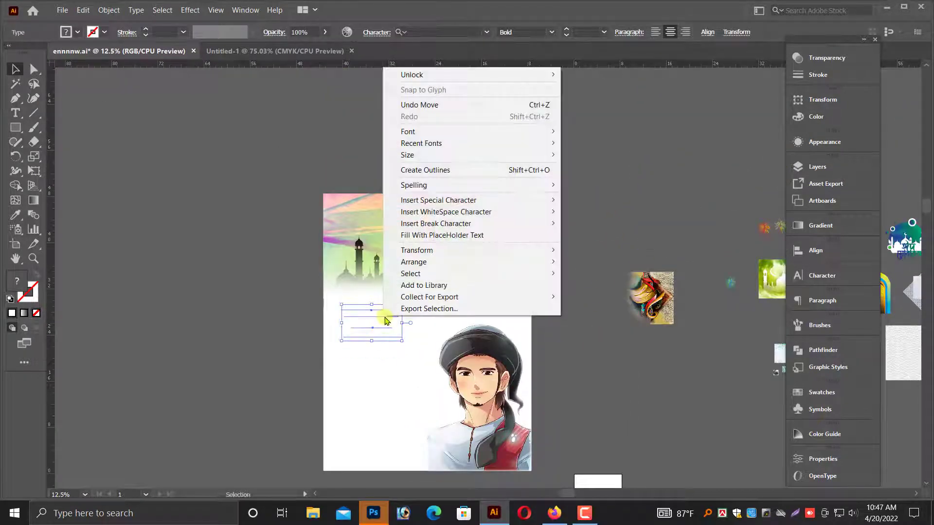
{"action": "mouse_move", "coordinate": [409, 263]}
{"action": "left_click", "coordinate": [603, 261]}
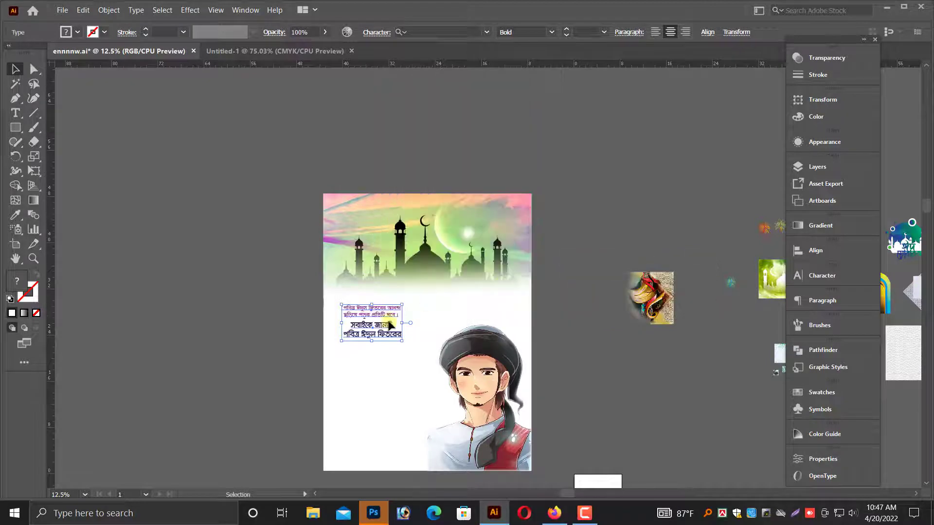
- Enlarge the Bengali greeting text proportionally and position it in the white space beside the man
{"action": "left_click_drag", "start_coordinate": [310, 268], "coordinate": [518, 356]}
{"action": "left_click_drag", "start_coordinate": [436, 331], "coordinate": [480, 370]}
{"action": "left_click_drag", "start_coordinate": [482, 406], "coordinate": [580, 436]}
{"action": "scroll", "coordinate": [473, 382], "scroll_direction": "down", "scroll_amount": 2}
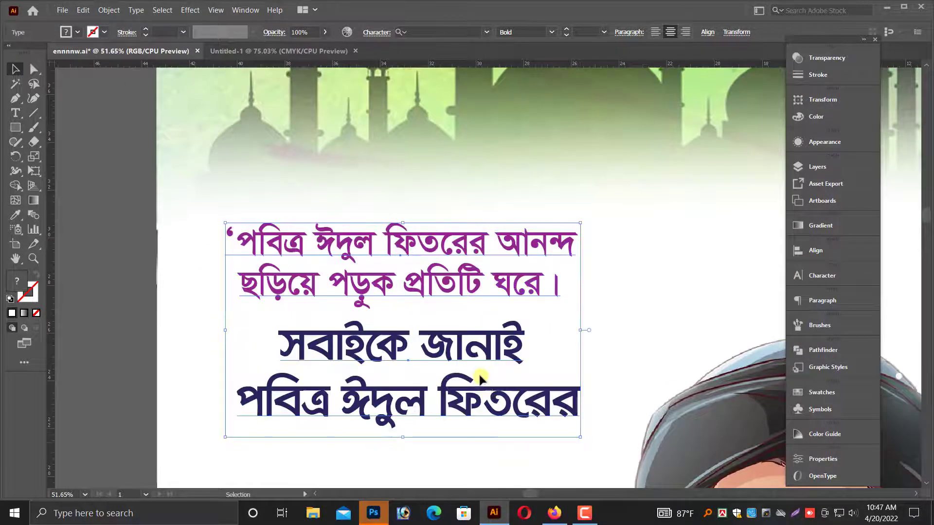
{"action": "scroll", "coordinate": [450, 341], "scroll_direction": "down", "scroll_amount": 1}
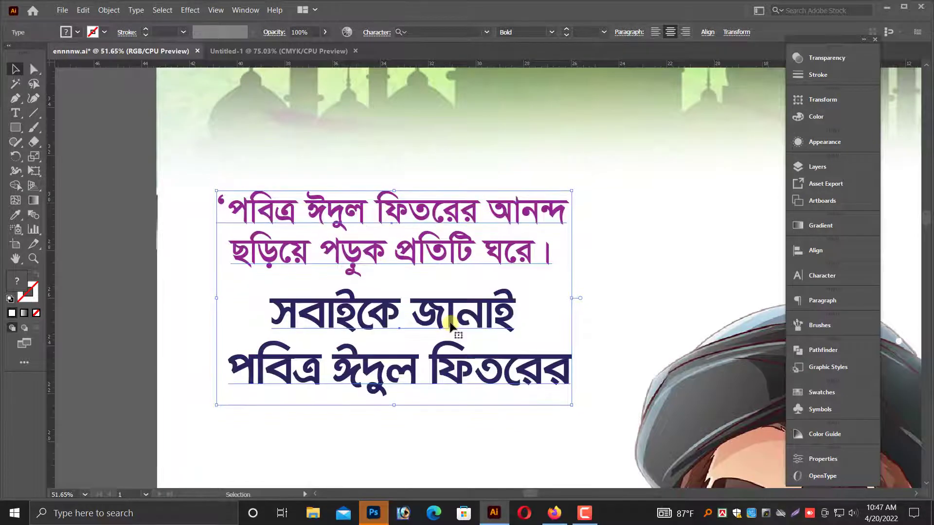
{"action": "left_click", "coordinate": [177, 346]}
- Draw an L-shaped corner bracket with the Pen tool around the upper-left corner of the greeting text
{"action": "scroll", "coordinate": [177, 346], "scroll_direction": "up", "scroll_amount": 1}
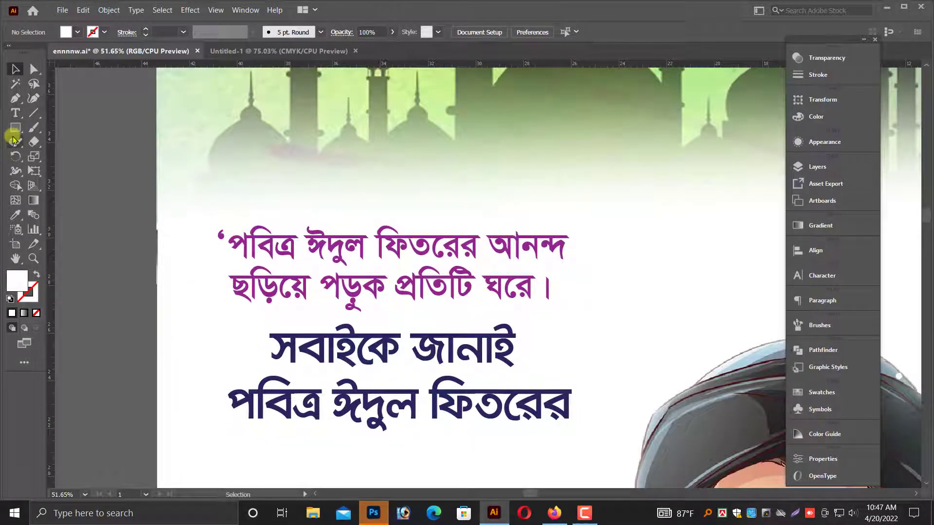
{"action": "left_click", "coordinate": [15, 101]}
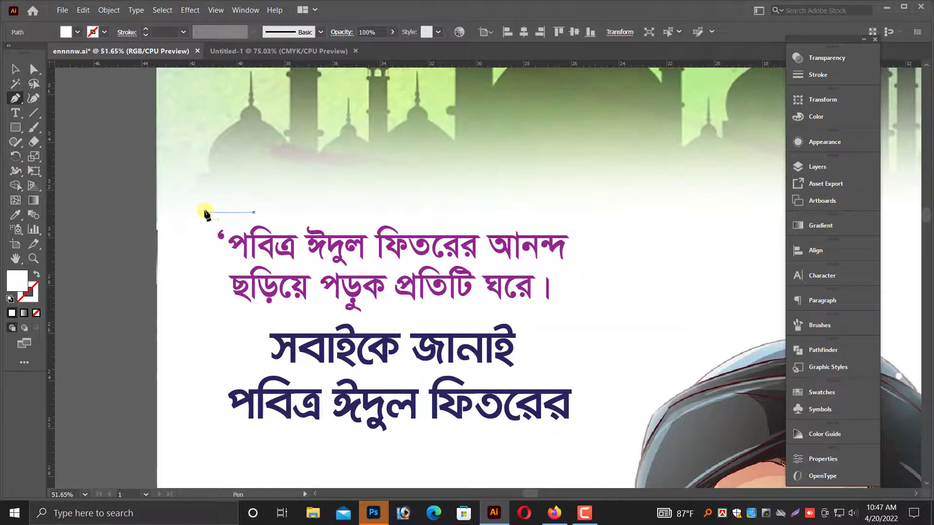
{"action": "left_click", "coordinate": [204, 213]}
{"action": "left_click", "coordinate": [204, 268]}
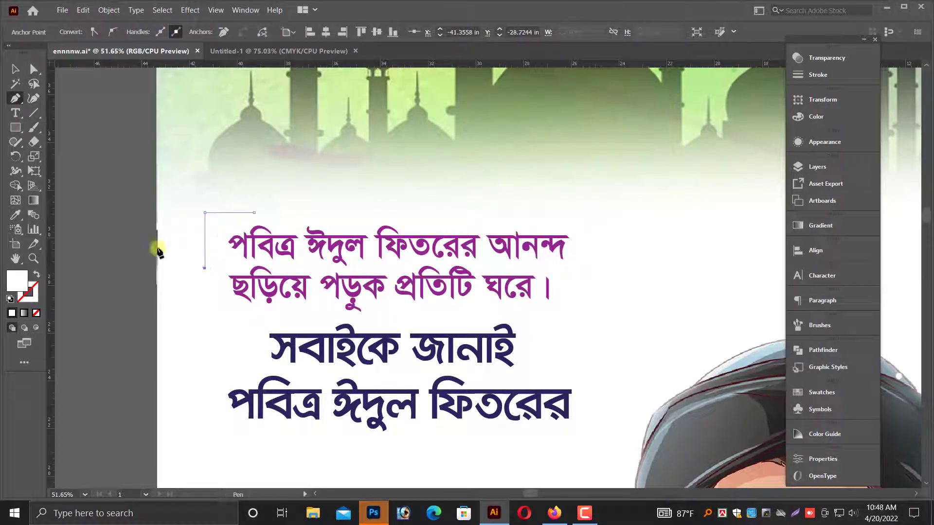
{"action": "left_click", "coordinate": [13, 69]}
- Swap the corner bracket's fill and stroke, and set its stroke to a CMYK purple of about C 36%, M 63%, Y 0%, K 0%
{"action": "left_click", "coordinate": [37, 275]}
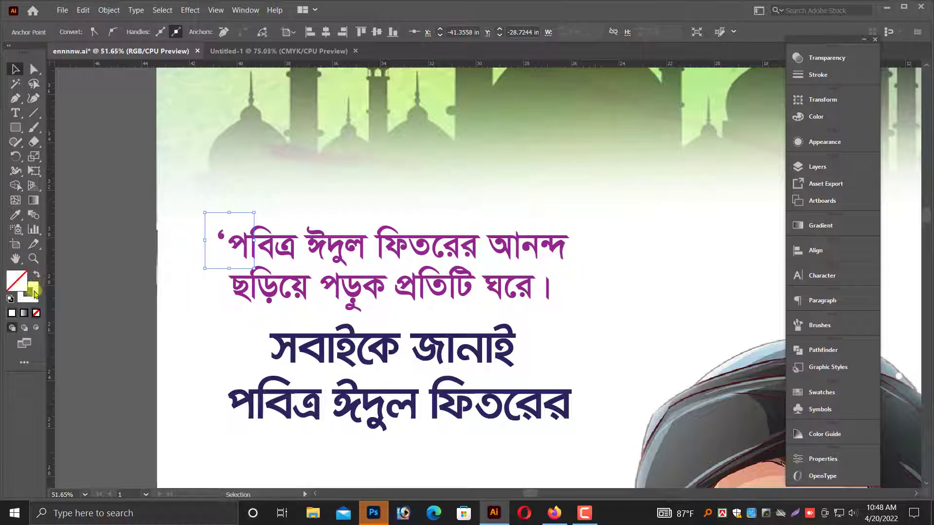
{"action": "left_click", "coordinate": [815, 117]}
{"action": "left_click", "coordinate": [778, 94]}
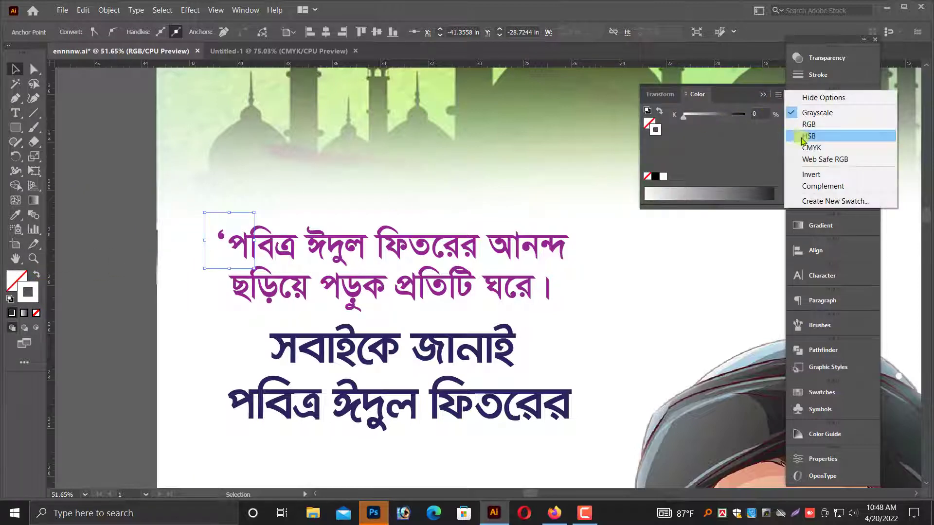
{"action": "left_click", "coordinate": [811, 148]}
{"action": "left_click_drag", "start_coordinate": [684, 130], "coordinate": [723, 131]}
{"action": "left_click", "coordinate": [706, 115]}
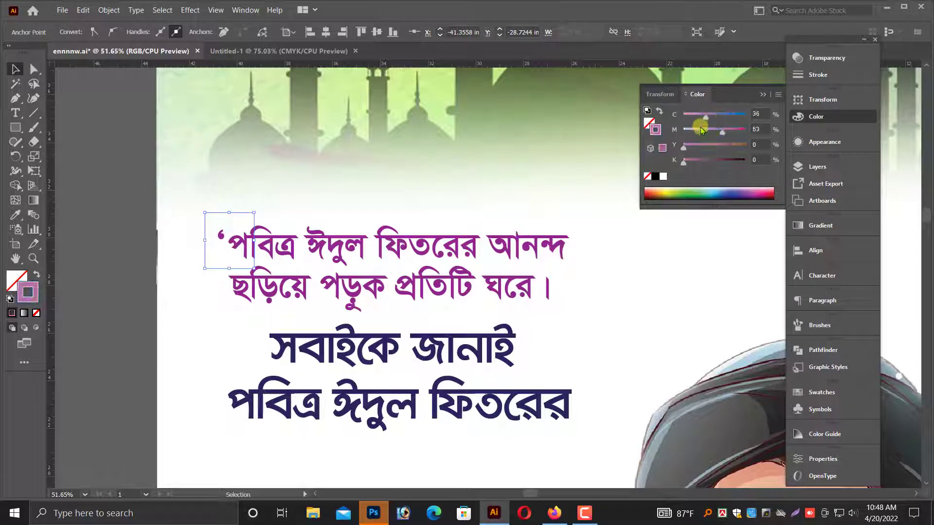
{"action": "left_click", "coordinate": [761, 98]}
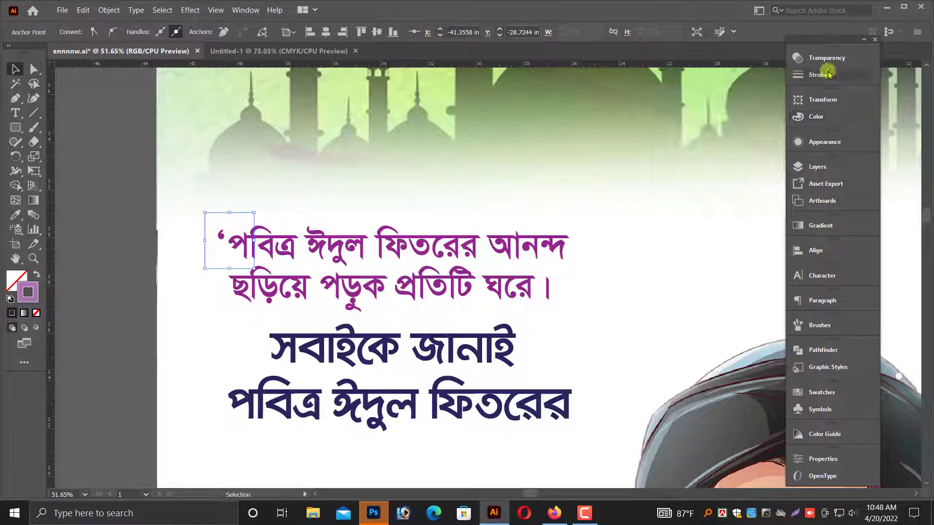
- Give the corner bracket a 7 pt dashed stroke with round caps and a 0 pt dash
{"action": "left_click", "coordinate": [818, 74]}
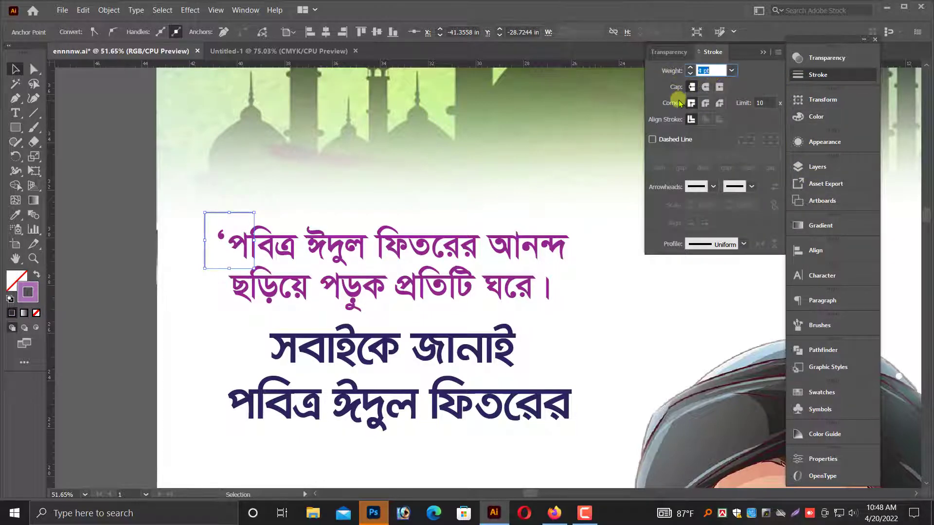
{"action": "left_click", "coordinate": [762, 52]}
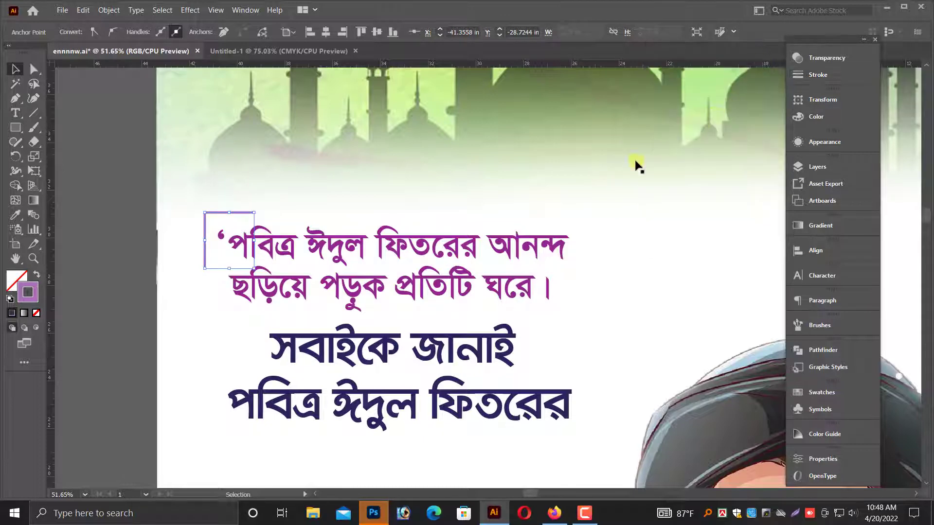
{"action": "left_click", "coordinate": [819, 75]}
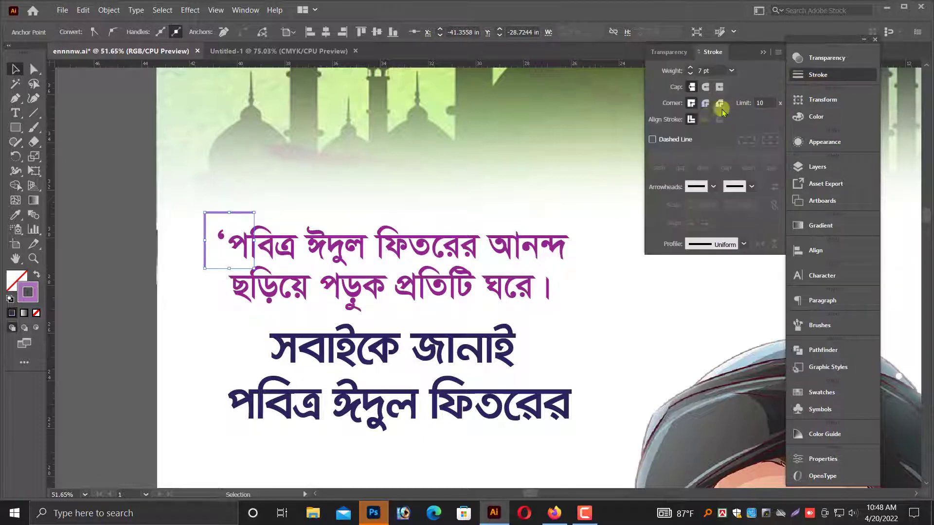
{"action": "left_click", "coordinate": [705, 88]}
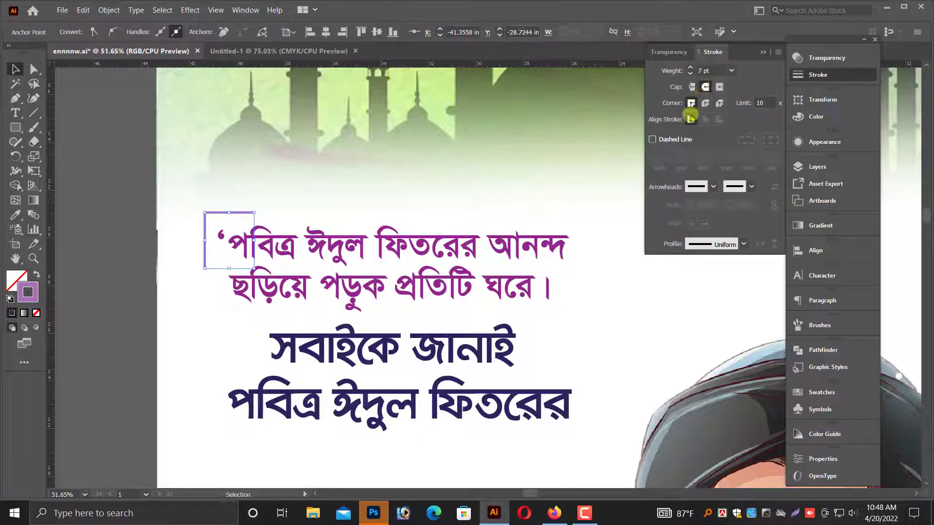
{"action": "left_click", "coordinate": [679, 142]}
{"action": "key", "text": "Tab"}
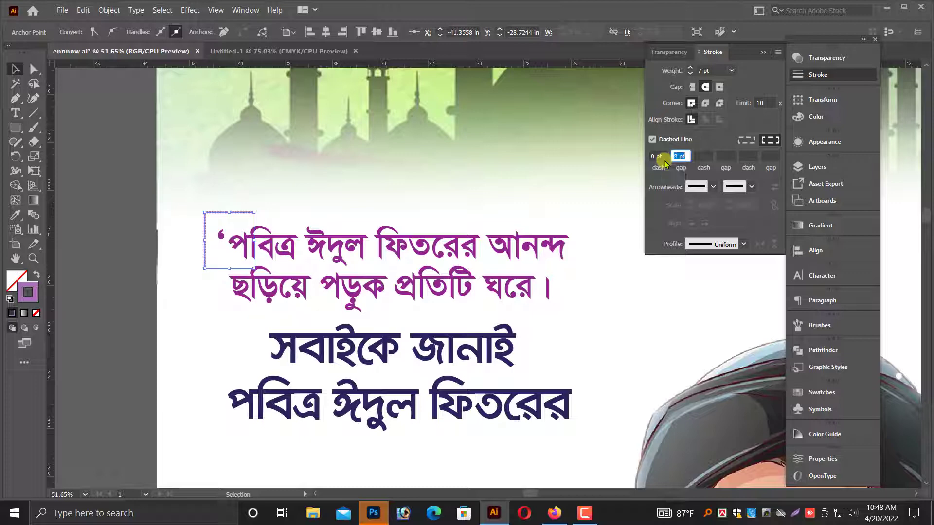
- Apply the lens-shaped tapered width profile to the bracket's dashed stroke and set its gap to 12 pt
{"action": "key", "text": "ctrl+space"}
{"action": "left_click_drag", "start_coordinate": [142, 166], "coordinate": [372, 256]}
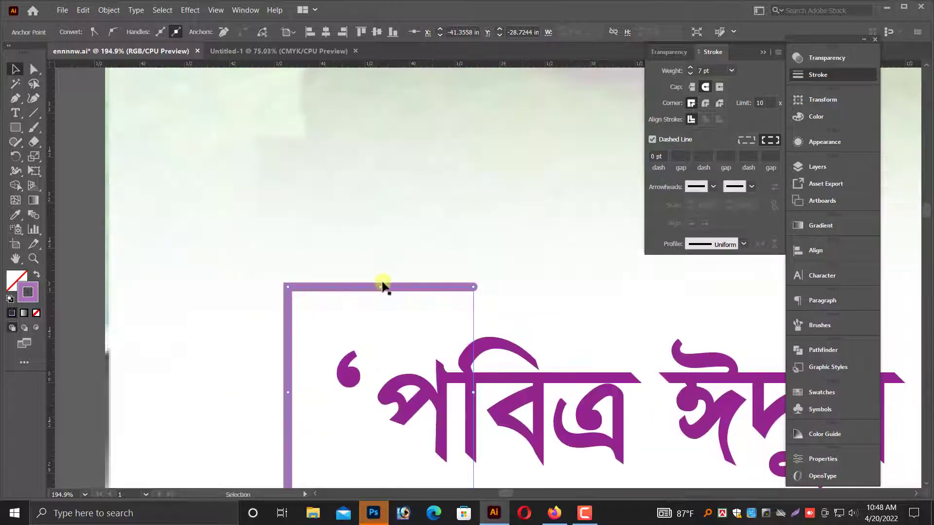
{"action": "scroll", "coordinate": [578, 258], "scroll_direction": "down", "scroll_amount": 1}
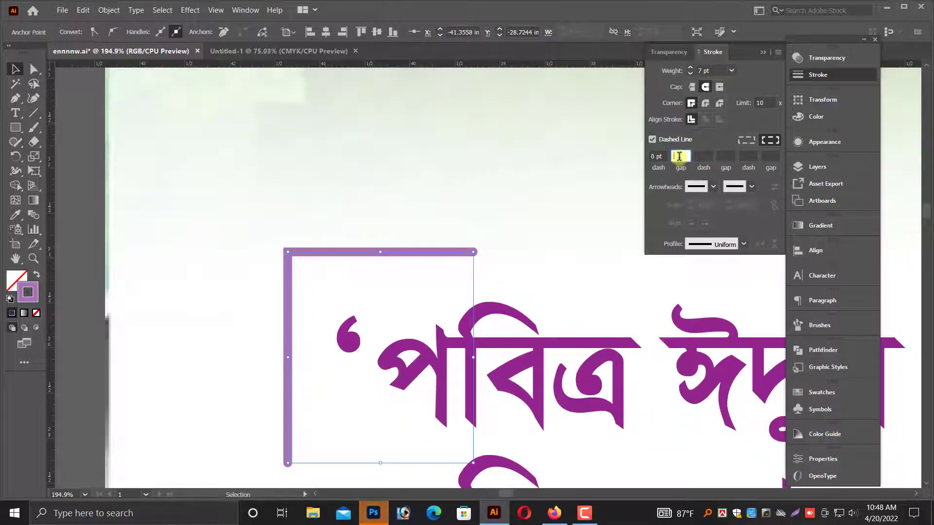
{"action": "type", "text": "13"}
{"action": "key", "text": "Return"}
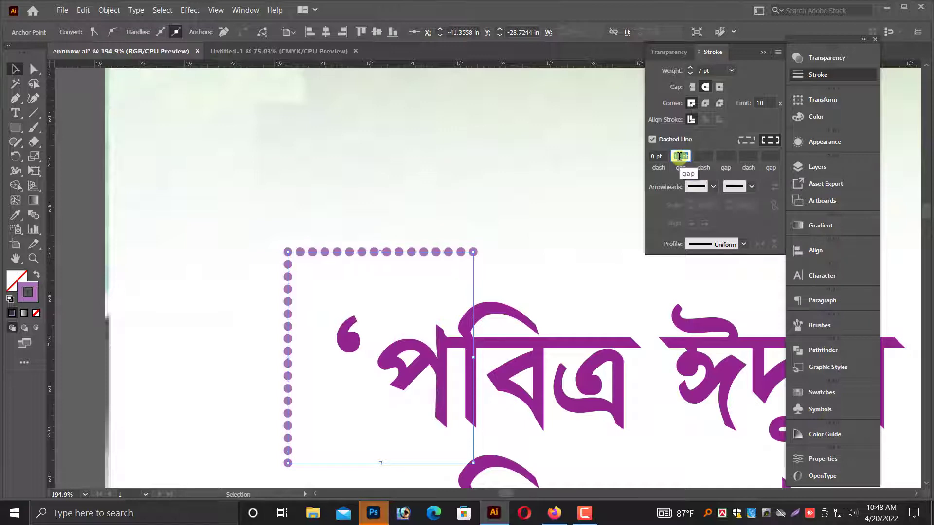
{"action": "left_click", "coordinate": [720, 244]}
{"action": "left_click", "coordinate": [719, 281]}
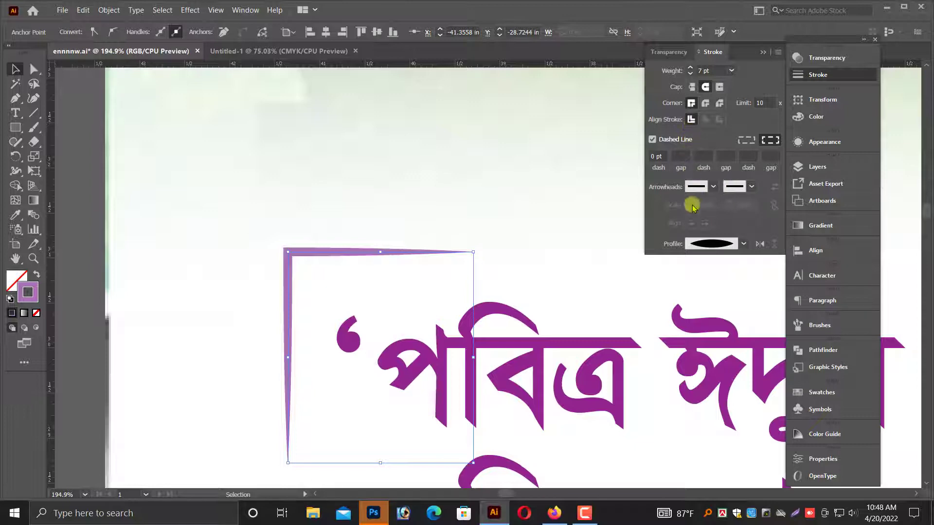
{"action": "type", "text": "12"}
{"action": "key", "text": "Return"}
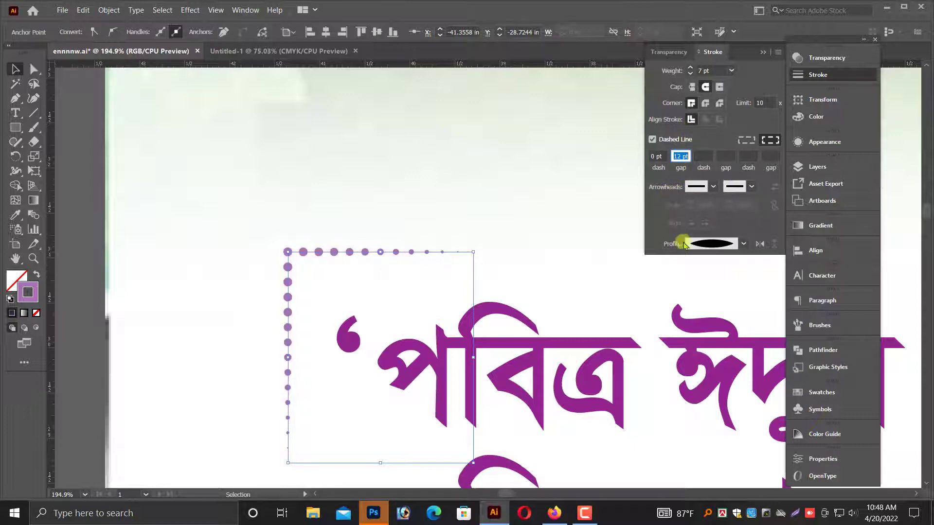
- Set the bracket stroke's dash length to 9 pt and slightly reduce the bracket's height from its upper edge
{"action": "left_click", "coordinate": [713, 246]}
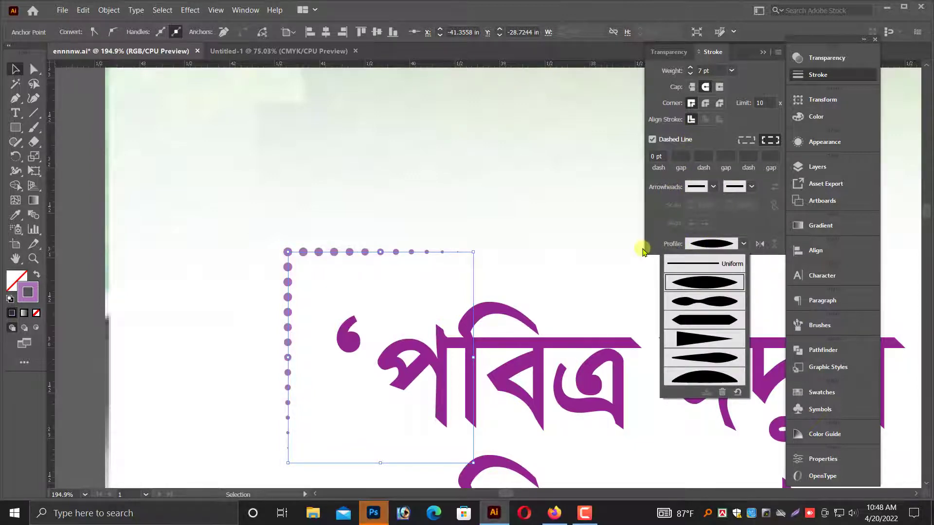
{"action": "left_click", "coordinate": [714, 245]}
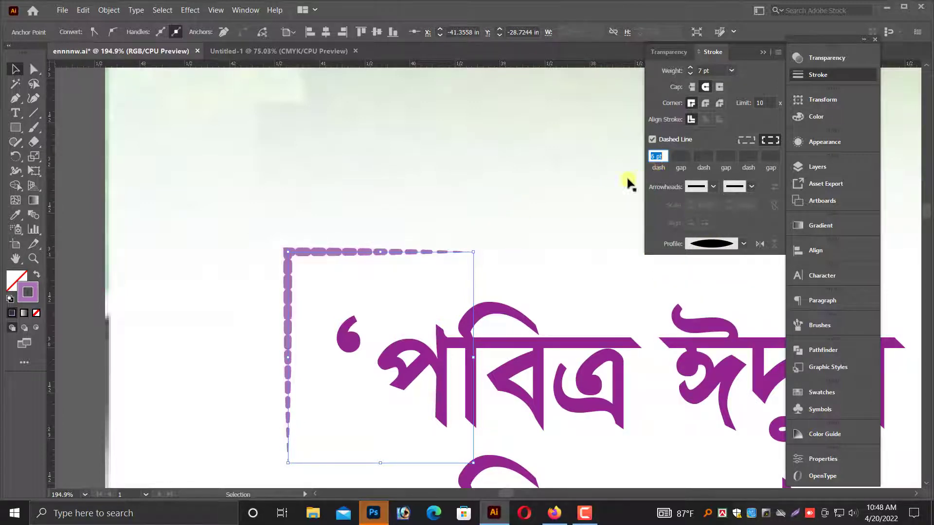
{"action": "type", "text": "8"}
{"action": "key", "text": "Return"}
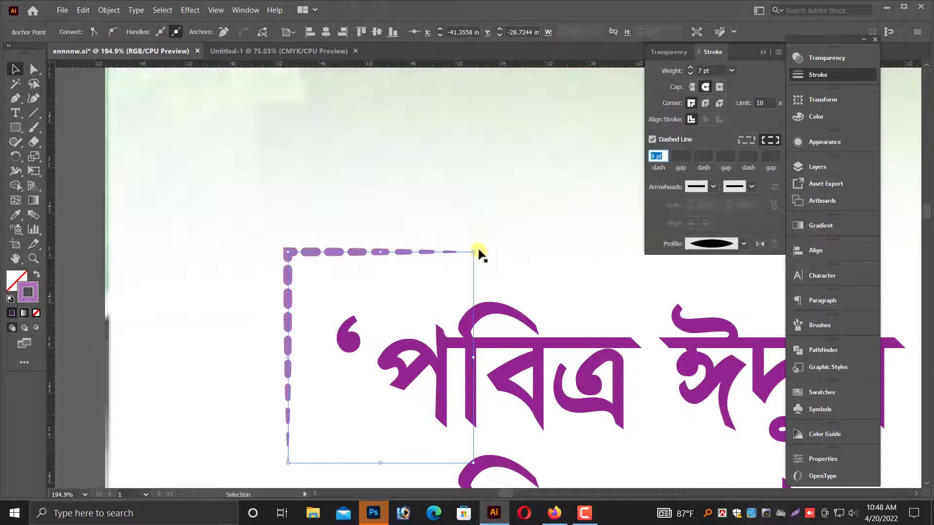
{"action": "left_click_drag", "start_coordinate": [472, 252], "coordinate": [471, 259]}
- Select the mosque background image and lock it in place
{"action": "left_click", "coordinate": [468, 224]}
{"action": "key", "text": "ctrl+minus"}
{"action": "key", "text": "ctrl+minus"}
{"action": "key", "text": "ctrl+minus"}
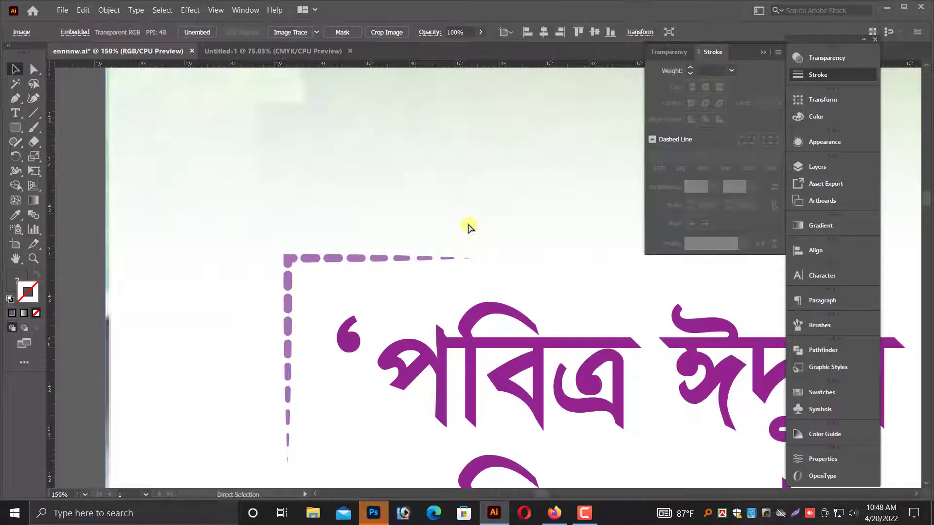
{"action": "key", "text": "ctrl+minus"}
{"action": "key", "text": "ctrl+minus"}
{"action": "key", "text": "ctrl+minus"}
{"action": "key", "text": "ctrl+minus"}
{"action": "scroll", "coordinate": [442, 265], "scroll_direction": "down", "scroll_amount": 1}
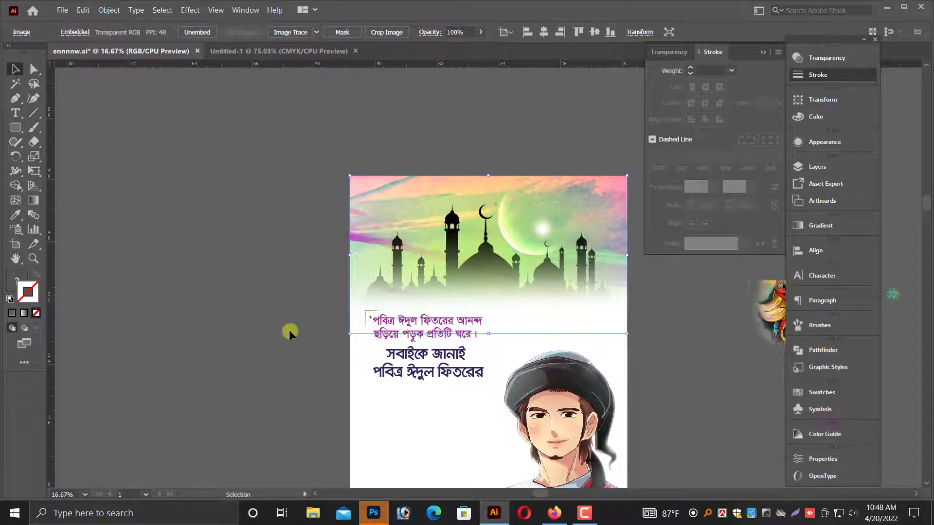
{"action": "left_click", "coordinate": [290, 331]}
{"action": "left_click", "coordinate": [379, 229]}
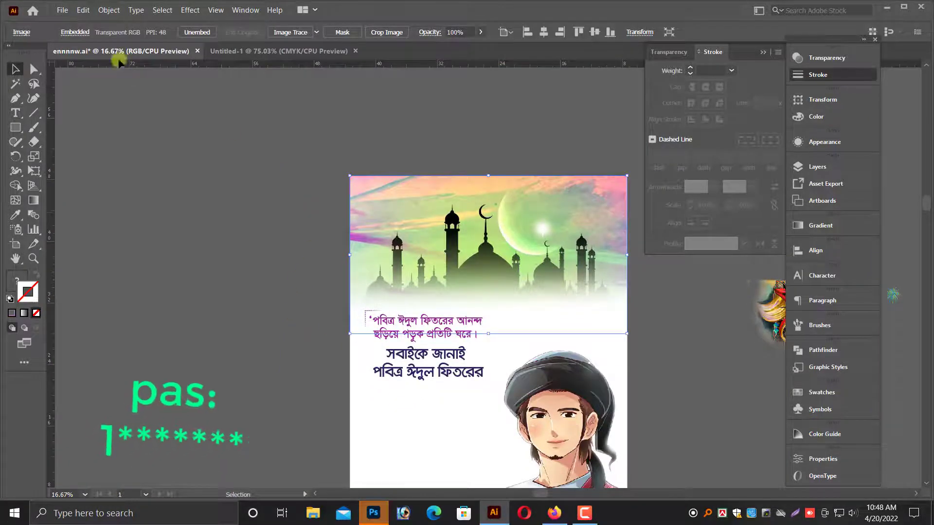
{"action": "left_click", "coordinate": [83, 11]}
{"action": "mouse_move", "coordinate": [108, 11]}
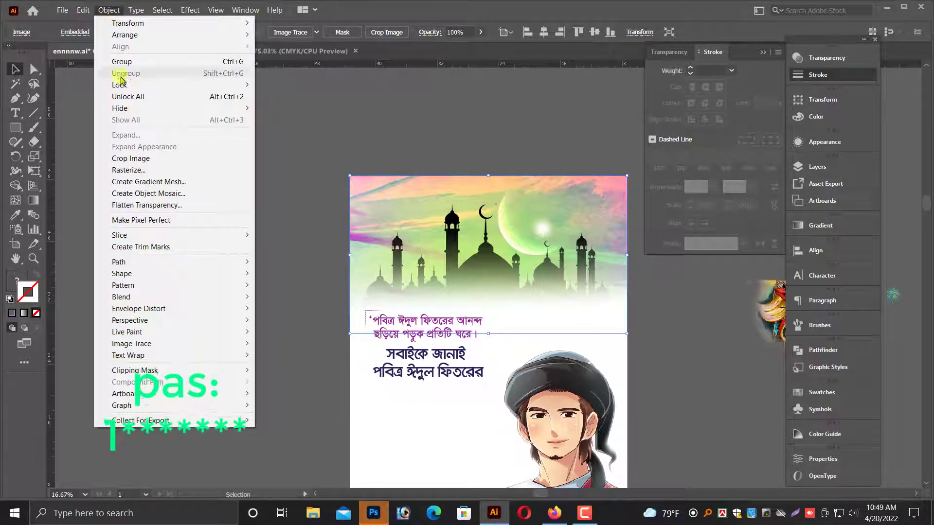
{"action": "mouse_move", "coordinate": [166, 90]}
{"action": "left_click", "coordinate": [285, 85]}
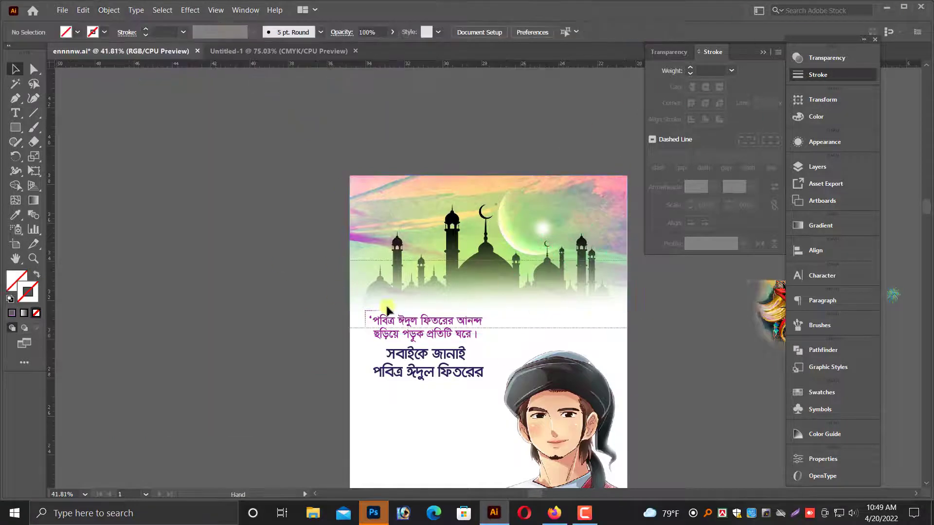
- Copy the dashed corner bracket into the white space beside the greeting and reflect the copy across the vertical axis
{"action": "scroll", "coordinate": [366, 313], "scroll_direction": "up", "scroll_amount": 3}
{"action": "left_click_drag", "start_coordinate": [237, 327], "coordinate": [575, 344]}
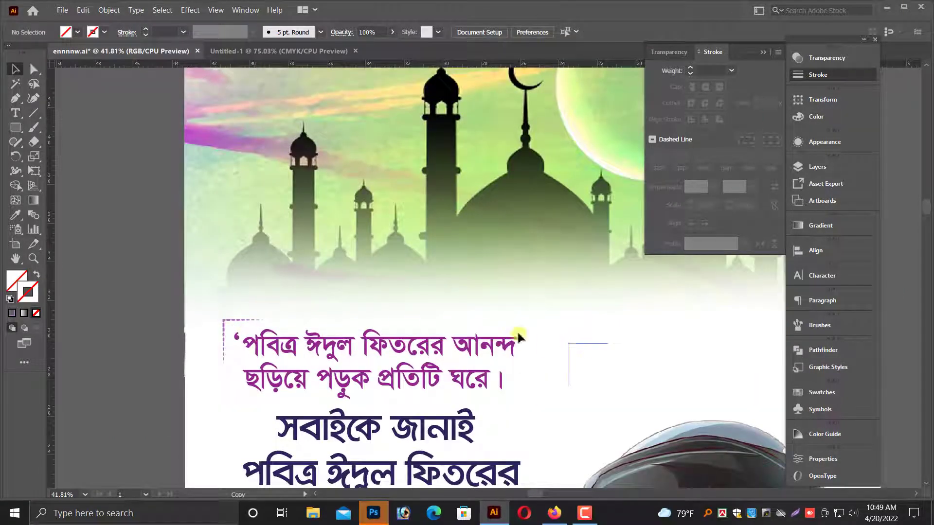
{"action": "left_click_drag", "start_coordinate": [518, 336], "coordinate": [582, 351]}
{"action": "left_click_drag", "start_coordinate": [15, 156], "coordinate": [63, 172]}
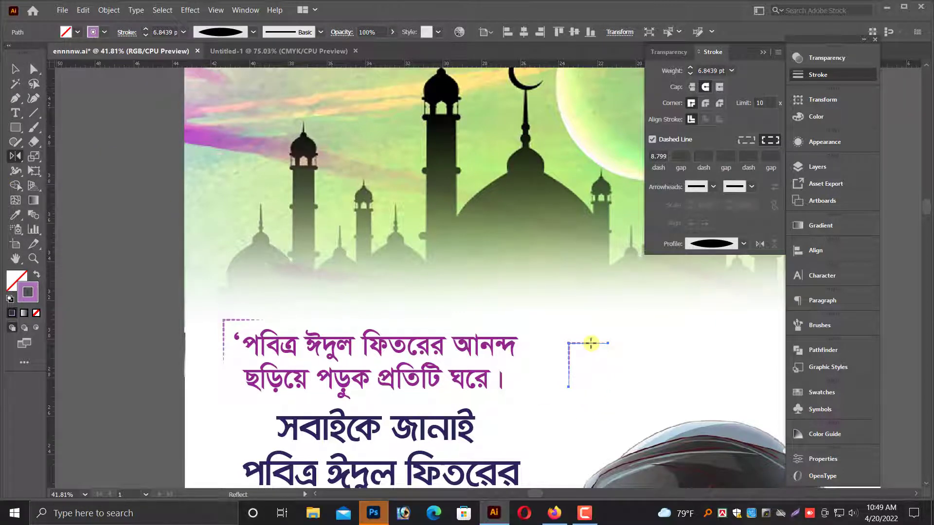
{"action": "key", "text": "Return"}
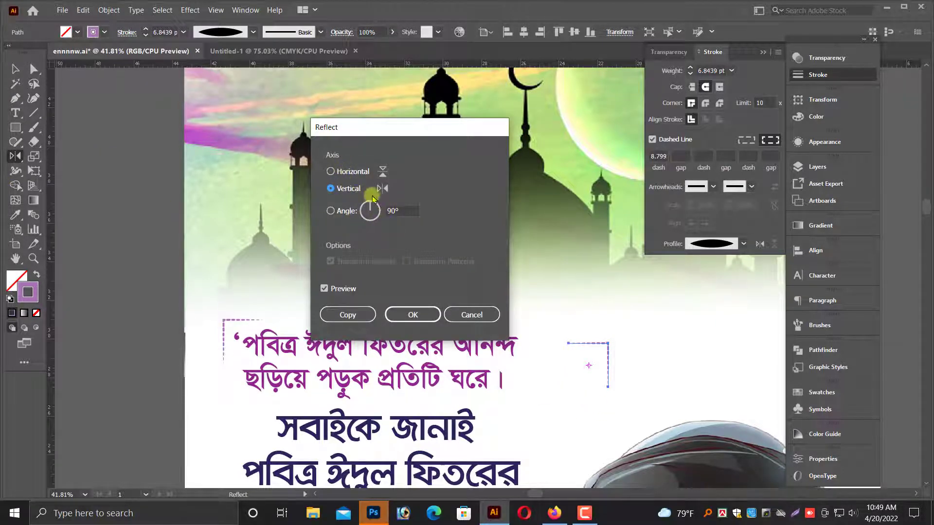
{"action": "left_click", "coordinate": [412, 315]}
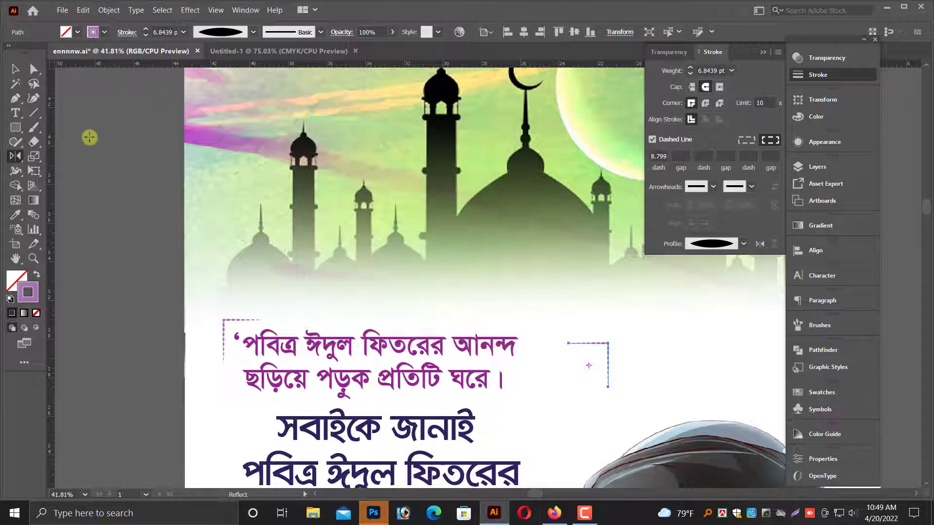
- Rotate and mirror the bracket copy into a lower-right corner shape and place it at the end of the purple greeting lines
{"action": "key", "text": "v"}
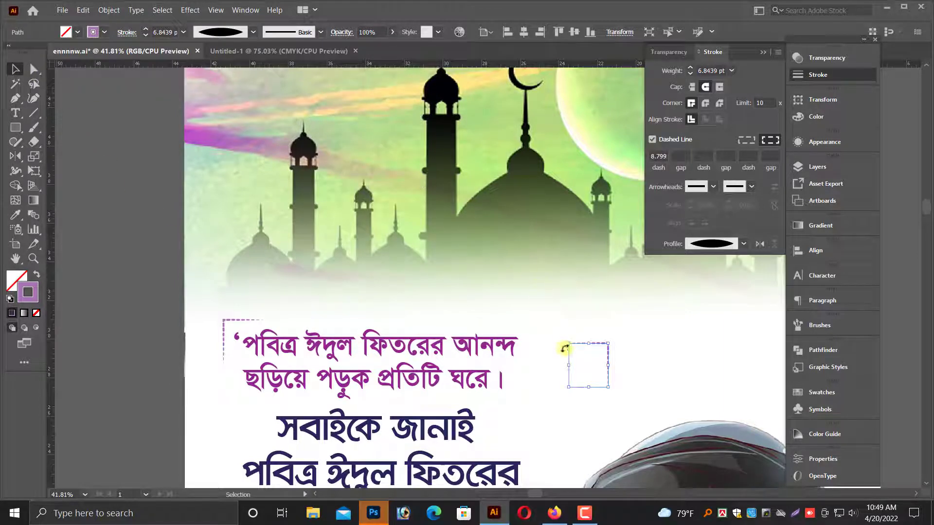
{"action": "left_click_drag", "start_coordinate": [565, 349], "coordinate": [589, 433]}
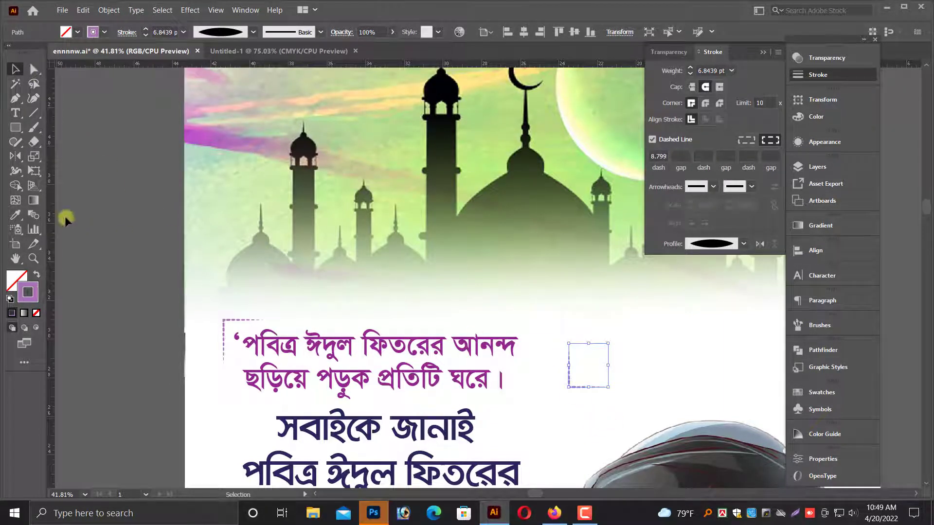
{"action": "left_click", "coordinate": [16, 157]}
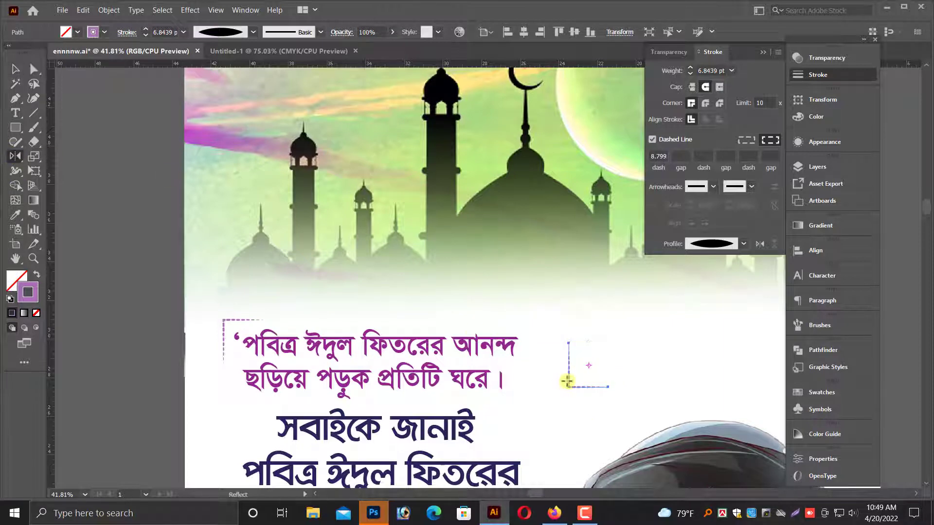
{"action": "left_click_drag", "start_coordinate": [567, 382], "coordinate": [568, 377]}
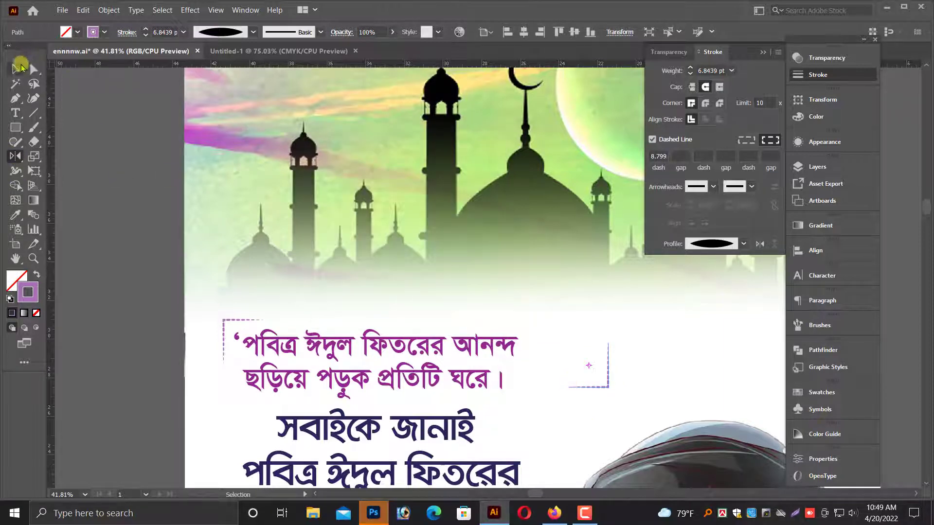
{"action": "left_click", "coordinate": [16, 68]}
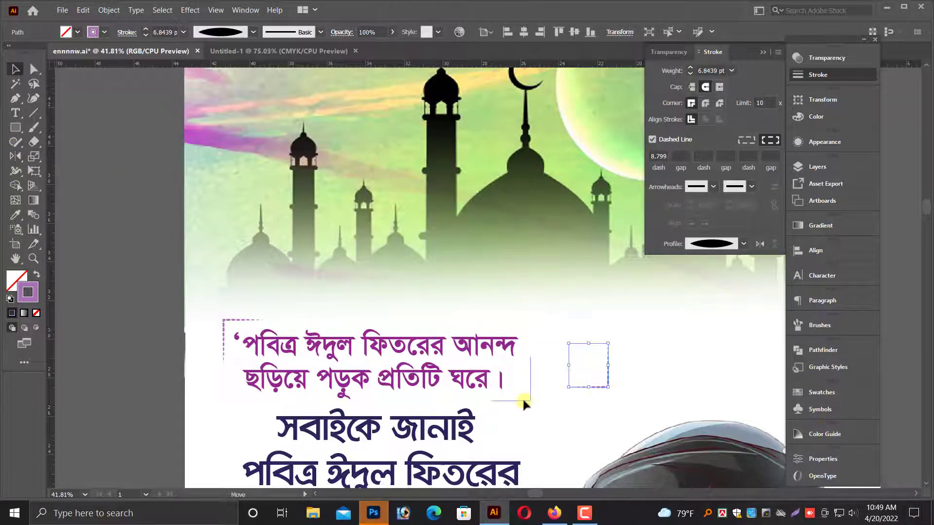
{"action": "left_click_drag", "start_coordinate": [523, 400], "coordinate": [521, 394]}
- Shift the two dark blue greeting lines slightly left to sit centred beneath the bracketed purple text
{"action": "scroll", "coordinate": [612, 376], "scroll_direction": "down", "scroll_amount": 4}
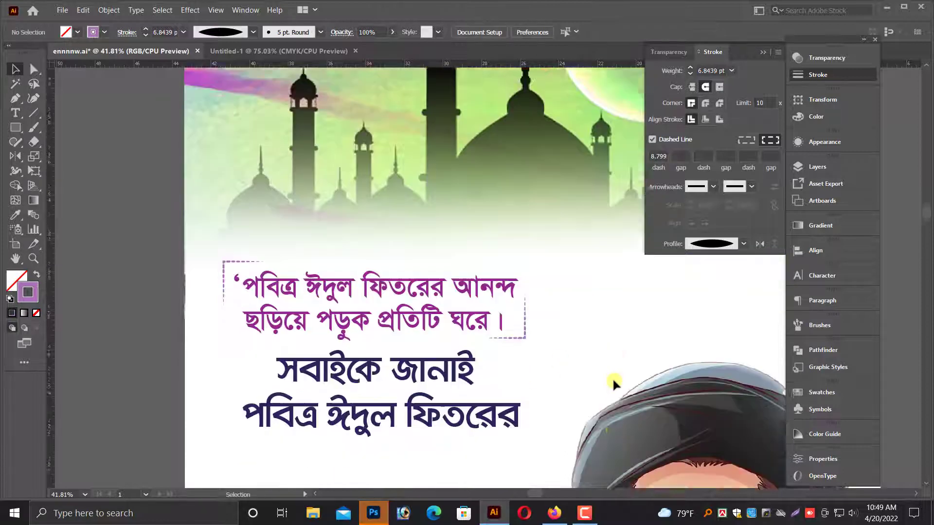
{"action": "mouse_move", "coordinate": [356, 326]}
{"action": "left_mouse_down"}
{"action": "mouse_move", "coordinate": [393, 341]}
{"action": "mouse_move", "coordinate": [372, 327]}
{"action": "left_mouse_up"}
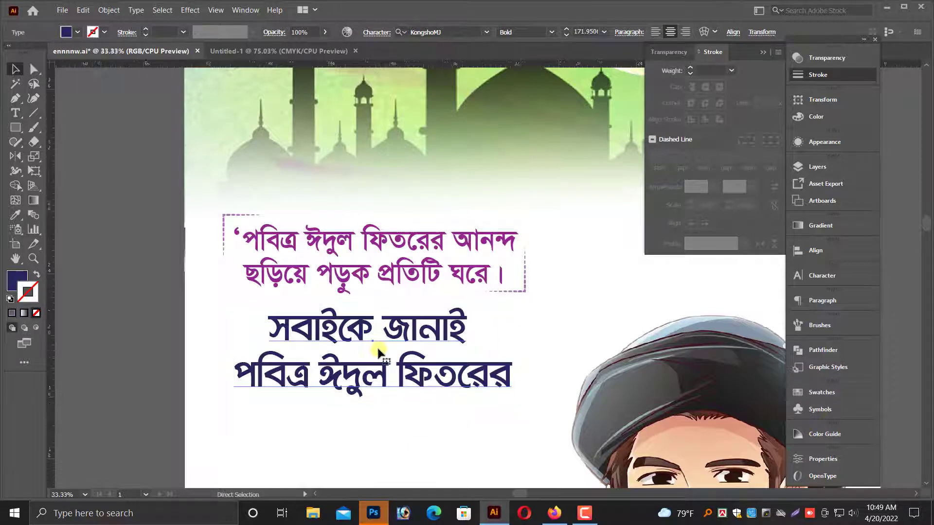
{"action": "scroll", "coordinate": [377, 348], "scroll_direction": "down", "scroll_amount": 5}
{"action": "left_click_drag", "start_coordinate": [238, 389], "coordinate": [223, 384]}
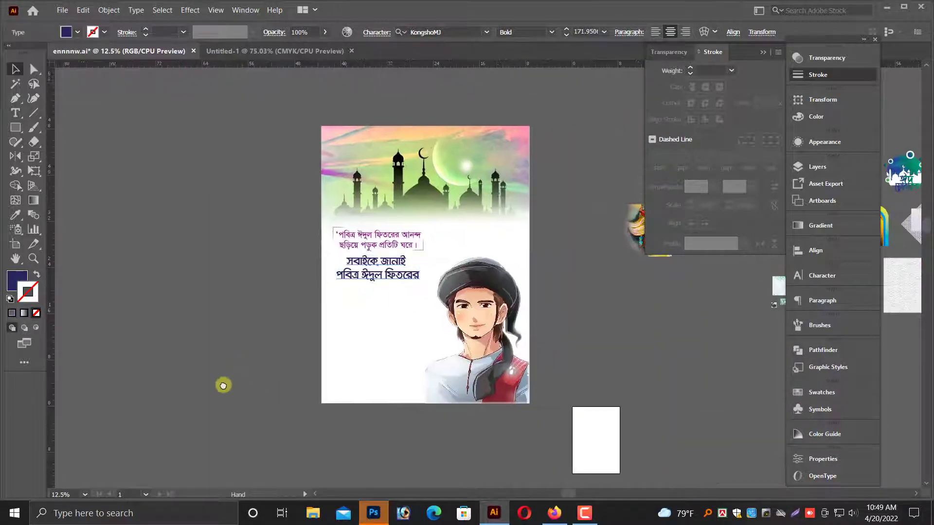
{"action": "left_click", "coordinate": [631, 393]}
- Move the colourful photo lying beside the artboard onto the poster's right edge and enlarge it proportionally
{"action": "left_click_drag", "start_coordinate": [657, 351], "coordinate": [536, 349]}
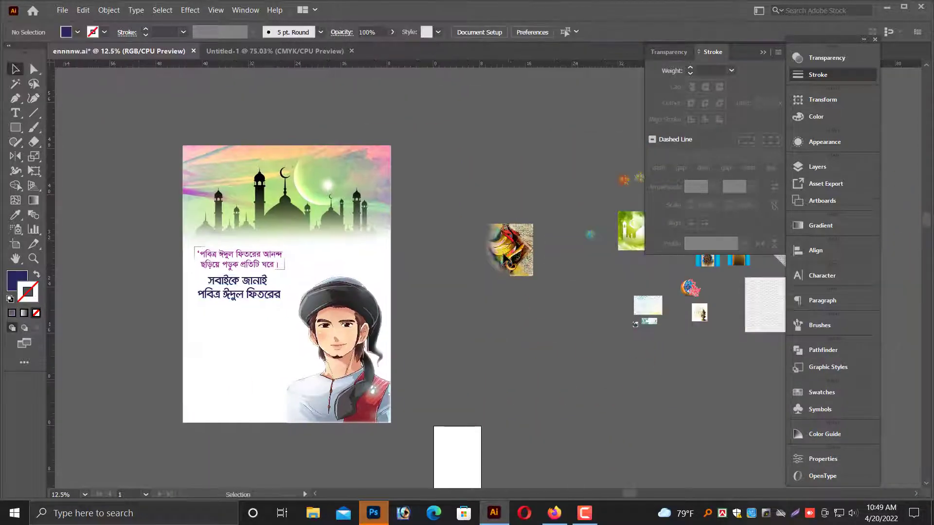
{"action": "left_click", "coordinate": [368, 233]}
{"action": "scroll", "coordinate": [369, 232], "scroll_direction": "up", "scroll_amount": 2}
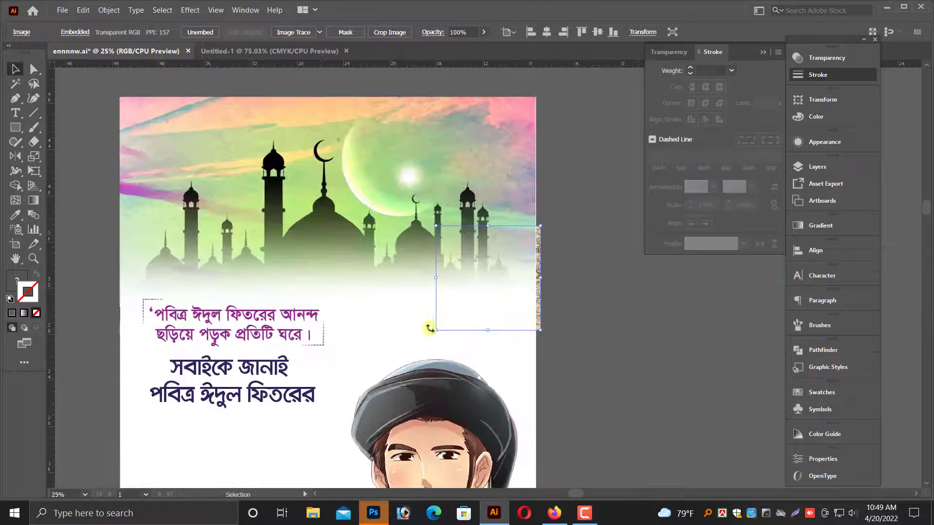
{"action": "left_click_drag", "start_coordinate": [437, 329], "coordinate": [362, 404]}
{"action": "scroll", "coordinate": [542, 343], "scroll_direction": "down", "scroll_amount": 2}
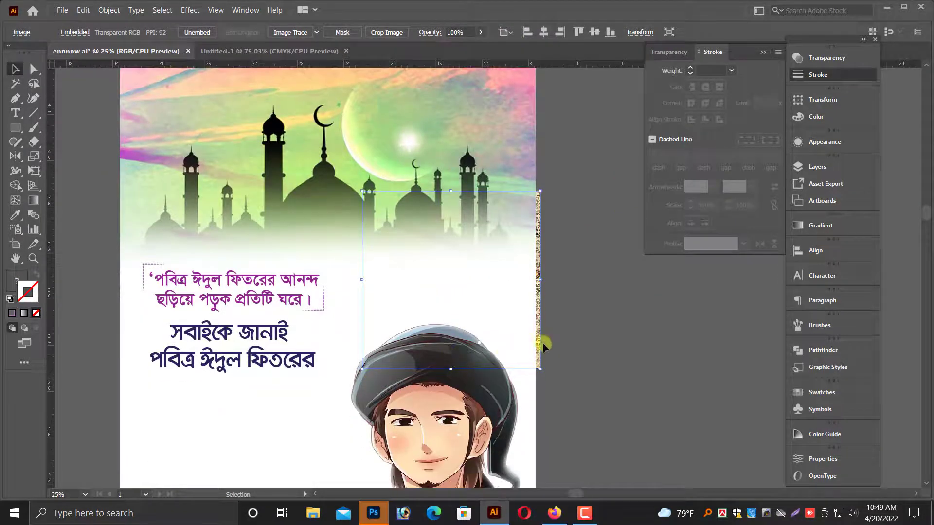
- Unlock all locked objects and select the poster's white background rectangle
{"action": "left_click", "coordinate": [588, 386]}
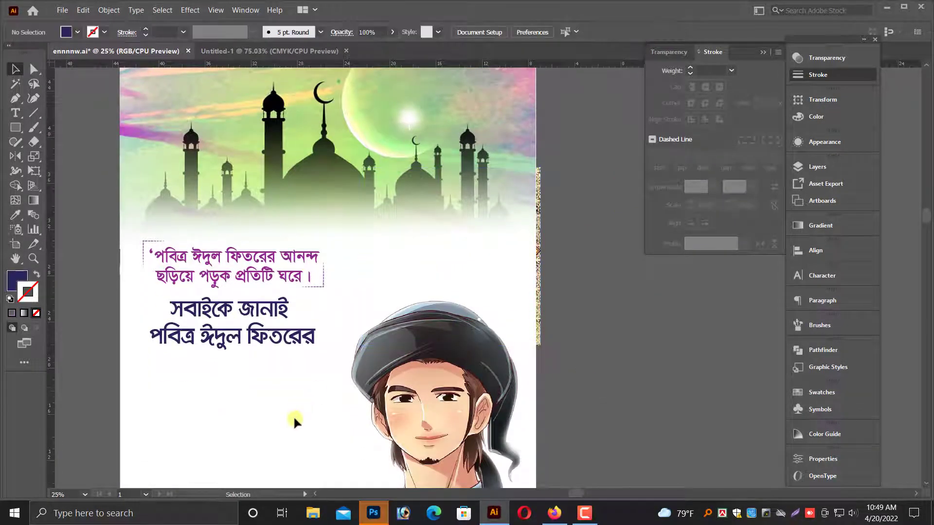
{"action": "left_click", "coordinate": [109, 10]}
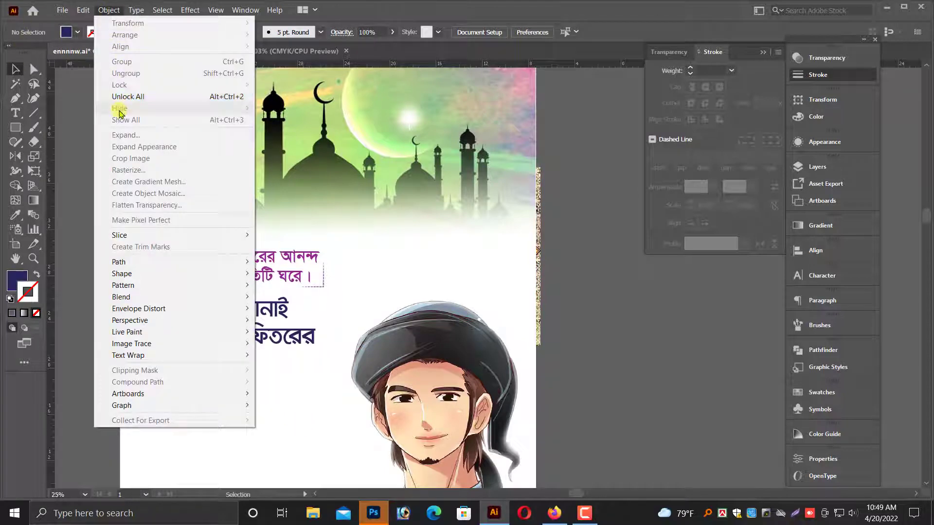
{"action": "left_click", "coordinate": [124, 96]}
{"action": "scroll", "coordinate": [340, 365], "scroll_direction": "down", "scroll_amount": 1}
{"action": "left_click", "coordinate": [305, 387]}
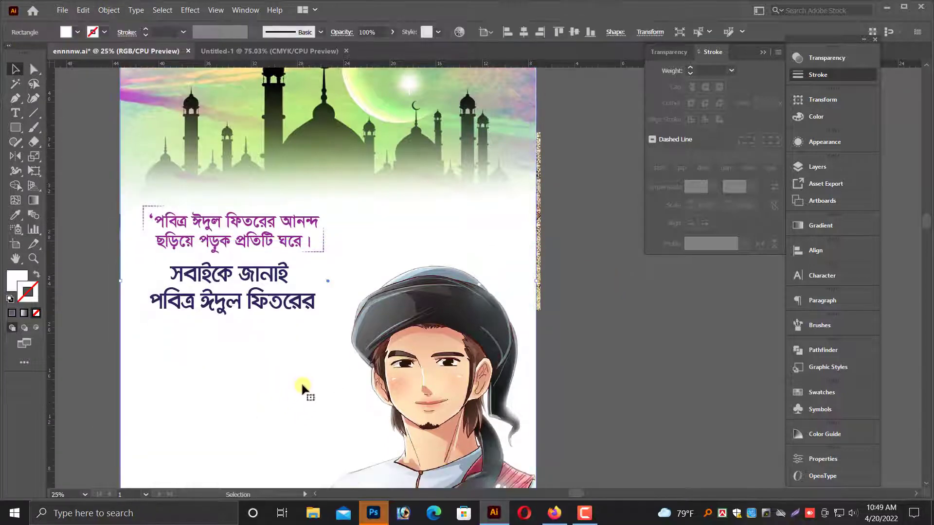
{"action": "right_click", "coordinate": [456, 227]}
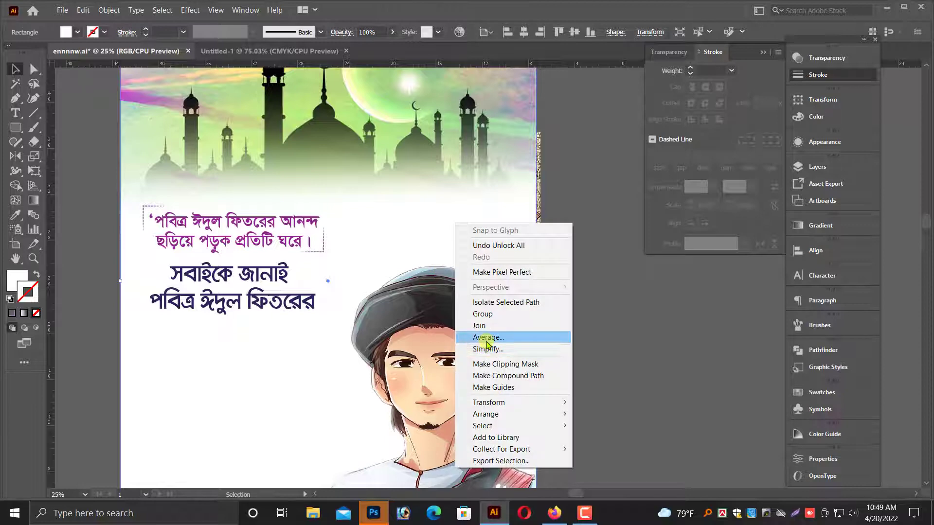
{"action": "left_click", "coordinate": [488, 341]}
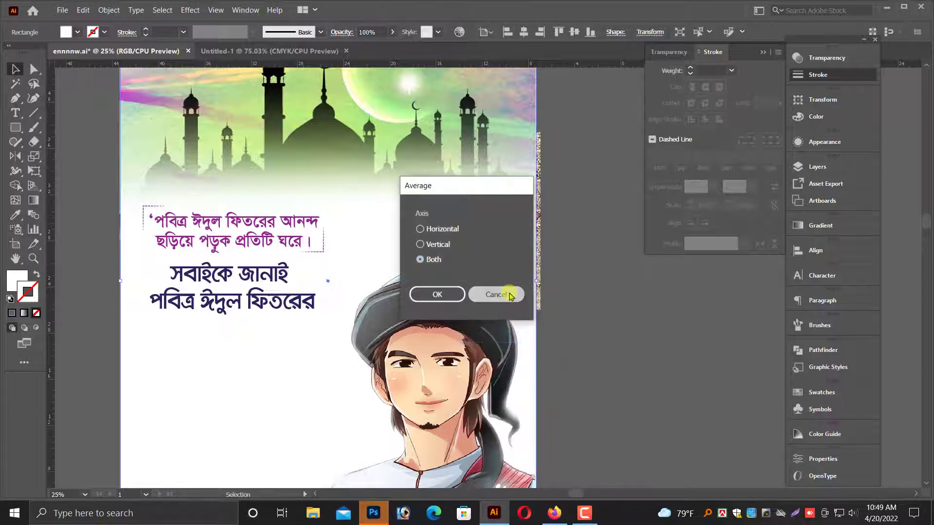
{"action": "left_click", "coordinate": [506, 293]}
- Undo a trial Bring Forward and arrange the white background rectangle behind the colourful photo
{"action": "right_click", "coordinate": [266, 384]}
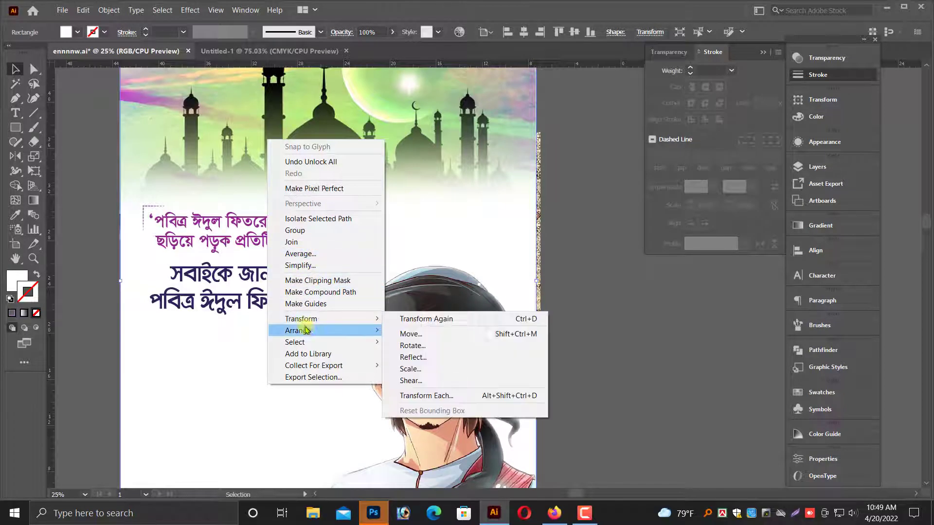
{"action": "mouse_move", "coordinate": [307, 332]}
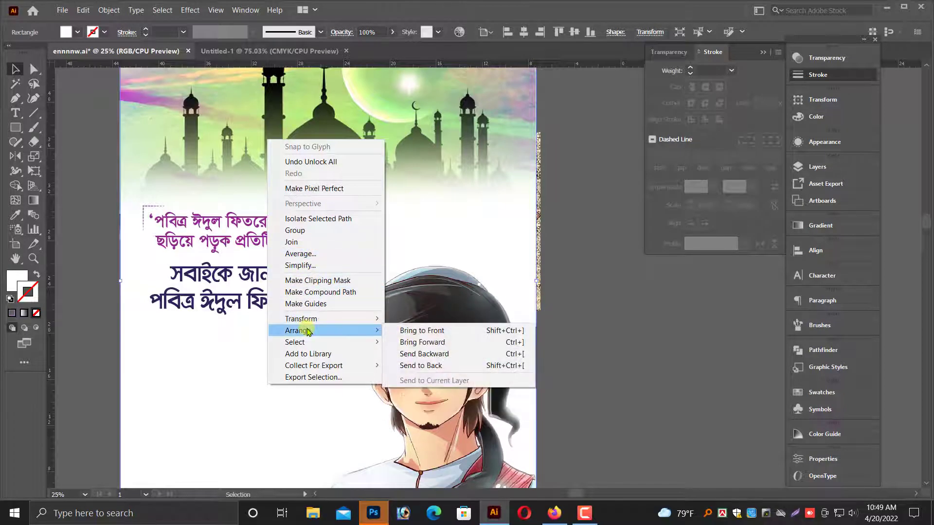
{"action": "left_click", "coordinate": [430, 343]}
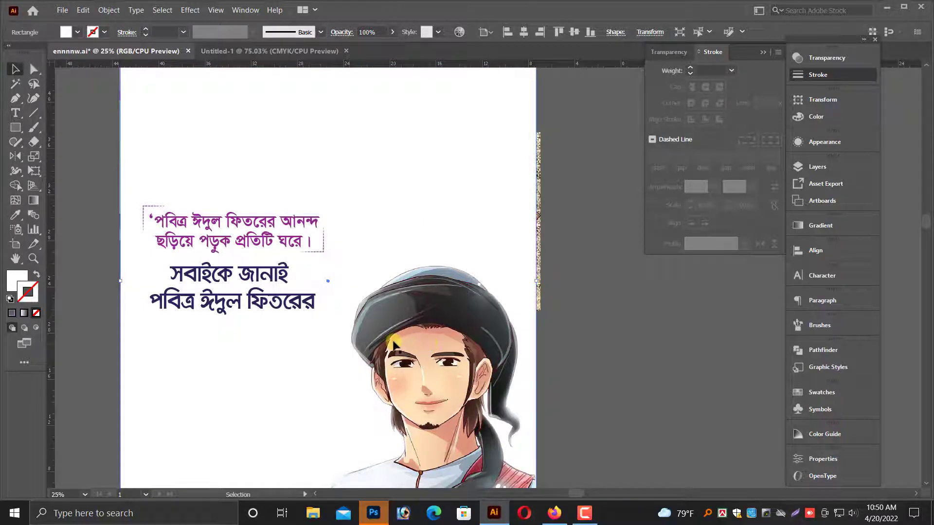
{"action": "key", "text": "ctrl+z"}
{"action": "key", "text": "ctrl+minus"}
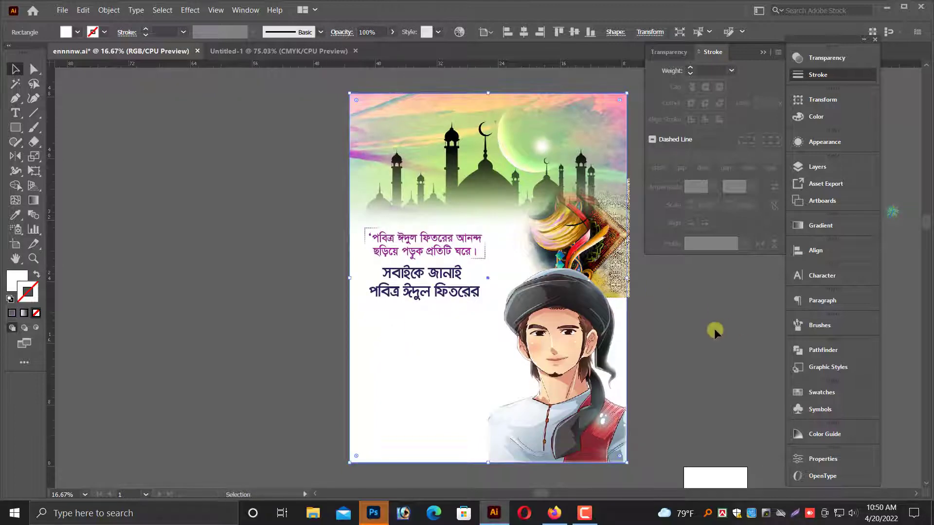
- Enlarge the colourful photo proportionally and shift it so it extends beyond the poster's right edge behind the portrait
{"action": "left_click", "coordinate": [520, 291]}
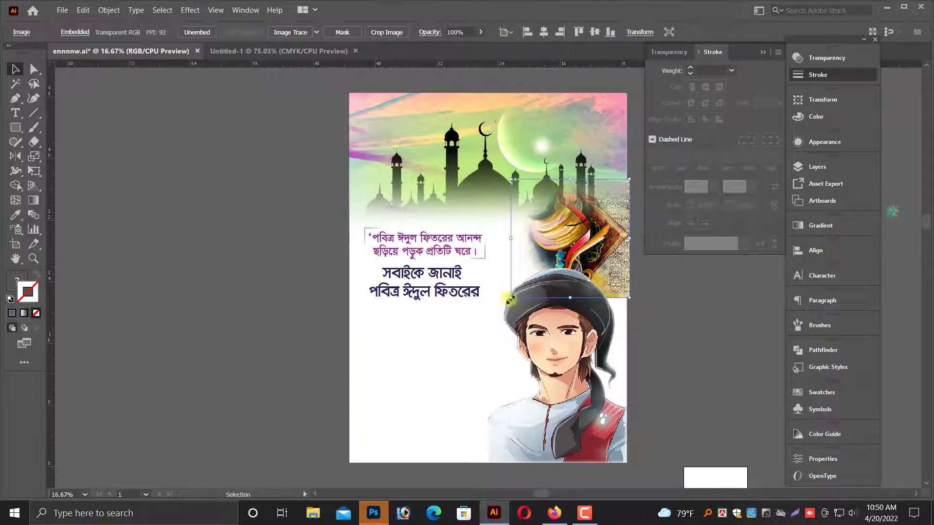
{"action": "left_click_drag", "start_coordinate": [509, 299], "coordinate": [465, 344]}
{"action": "left_click_drag", "start_coordinate": [607, 252], "coordinate": [623, 266]}
{"action": "scroll", "coordinate": [624, 273], "scroll_direction": "up", "scroll_amount": 1}
{"action": "left_click_drag", "start_coordinate": [630, 324], "coordinate": [639, 325]}
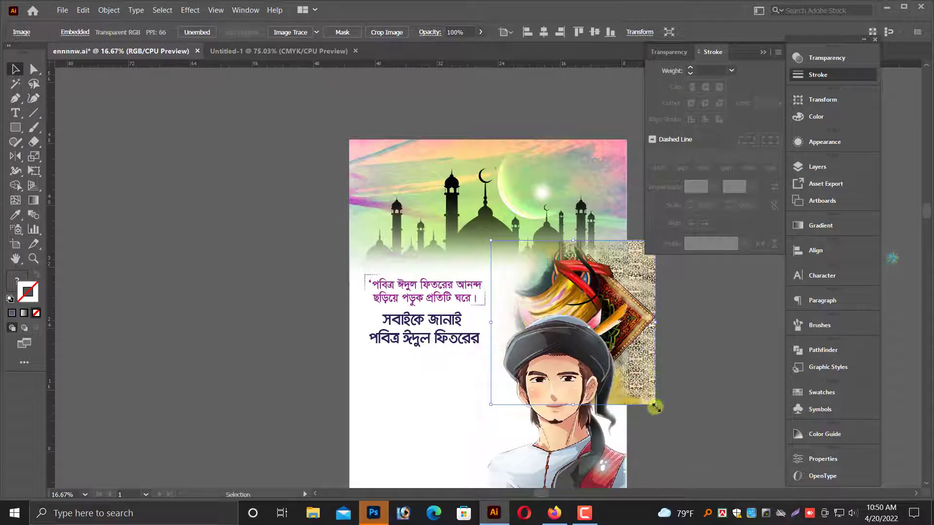
{"action": "left_click_drag", "start_coordinate": [656, 407], "coordinate": [705, 454]}
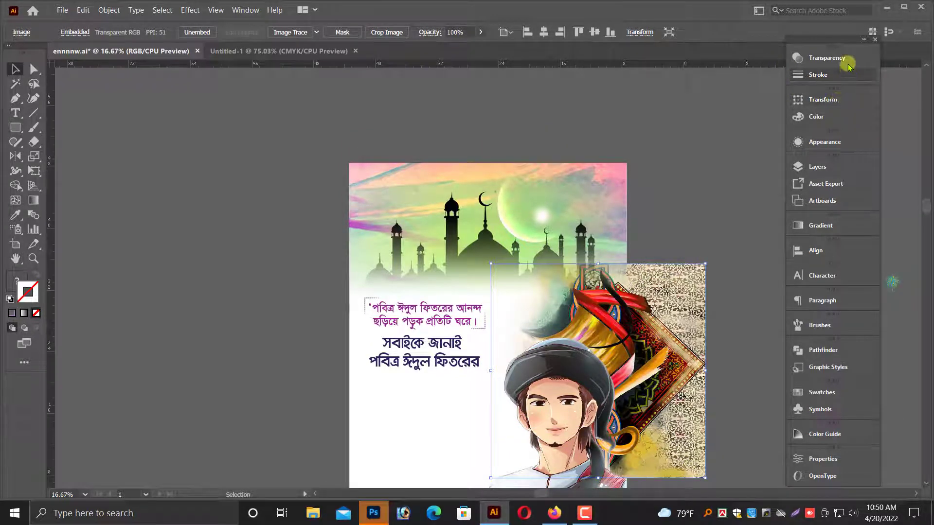
- Set the colourful photo's blend mode to Multiply and its opacity to 50%
{"action": "left_click", "coordinate": [797, 59]}
{"action": "left_click", "coordinate": [671, 72]}
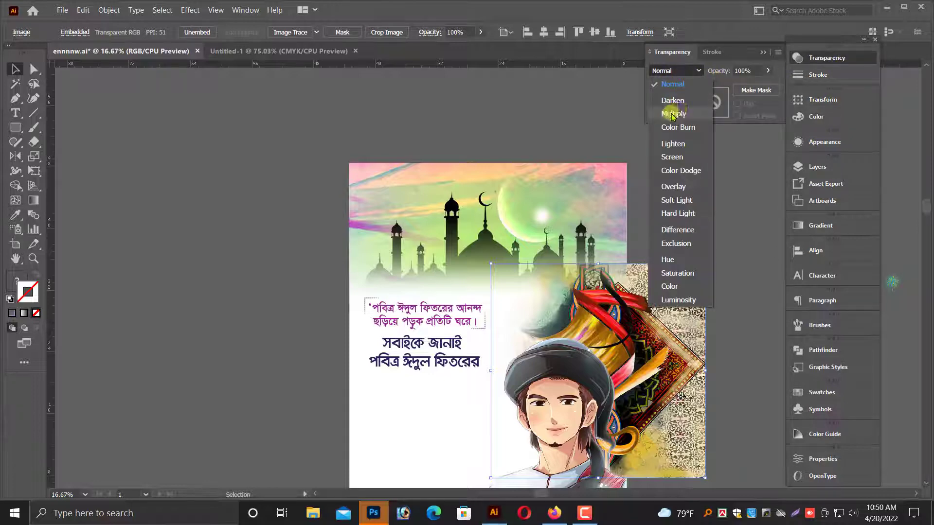
{"action": "left_click", "coordinate": [672, 114]}
{"action": "scroll", "coordinate": [686, 292], "scroll_direction": "down", "scroll_amount": 3}
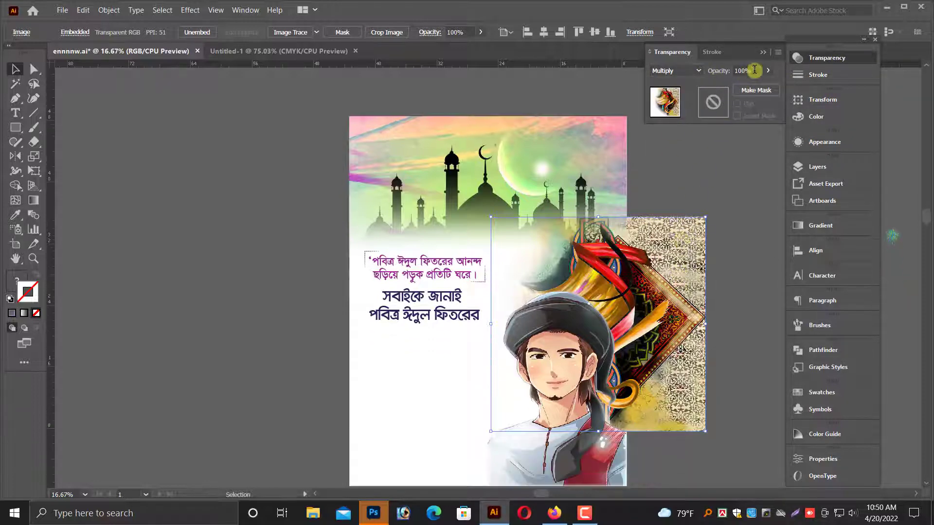
{"action": "left_click", "coordinate": [754, 69]}
{"action": "key", "text": "Return"}
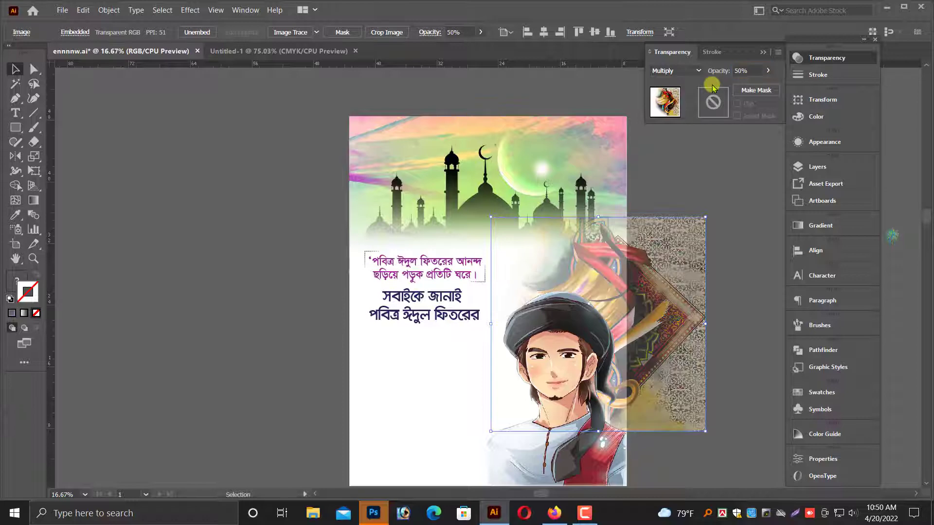
- Reselect the semi-transparent photo and enlarge it slightly from its lower-right corner
{"action": "left_click_drag", "start_coordinate": [632, 319], "coordinate": [474, 272]}
{"action": "left_click", "coordinate": [562, 348]}
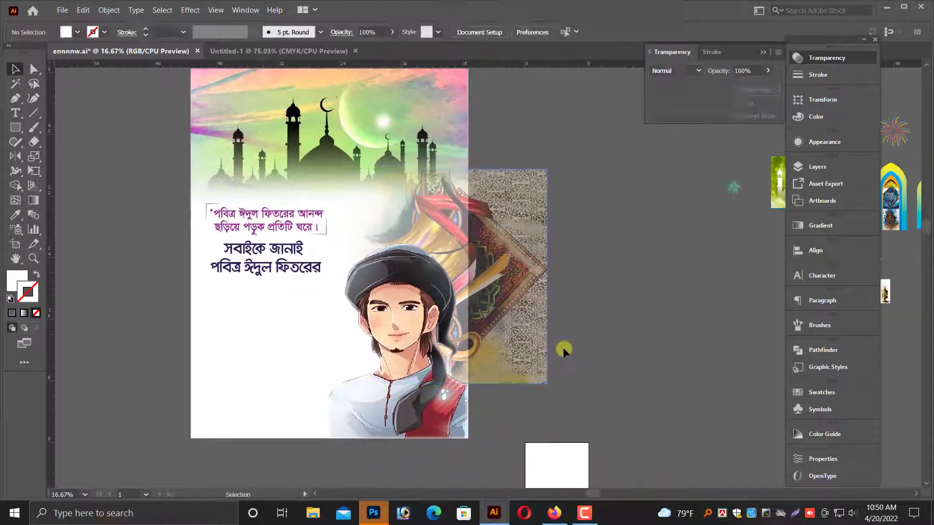
{"action": "left_click", "coordinate": [538, 381]}
{"action": "left_click_drag", "start_coordinate": [547, 383], "coordinate": [554, 390]}
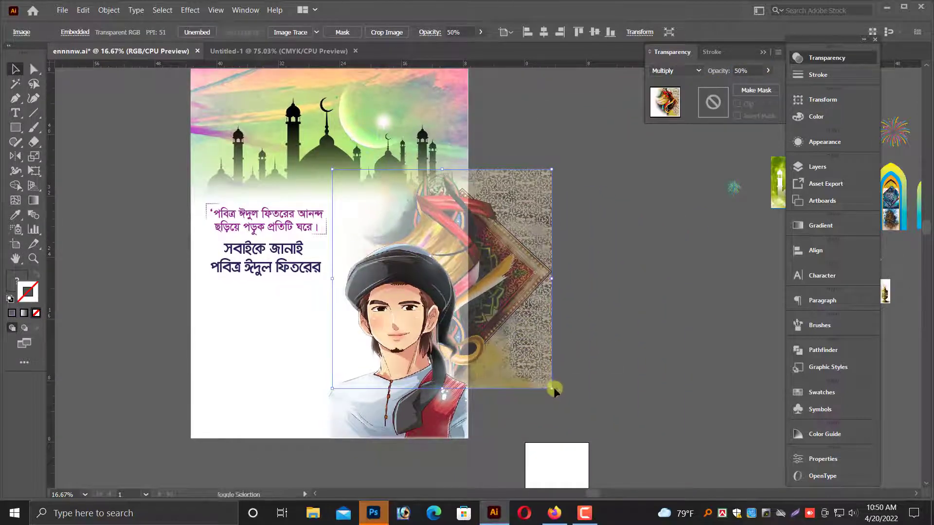
- Raise the Multiply photo's opacity to 80% and deselect it
{"action": "key", "text": "ctrl+plus"}
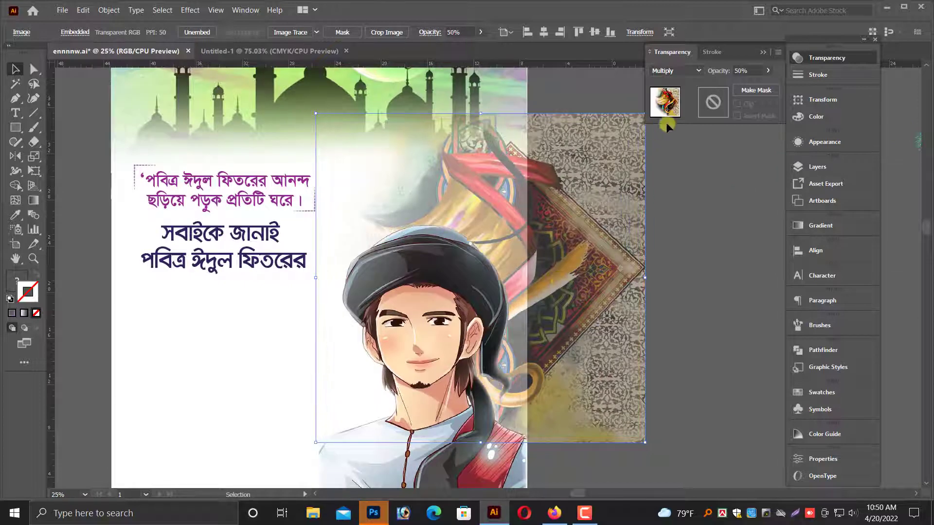
{"action": "left_click", "coordinate": [741, 72]}
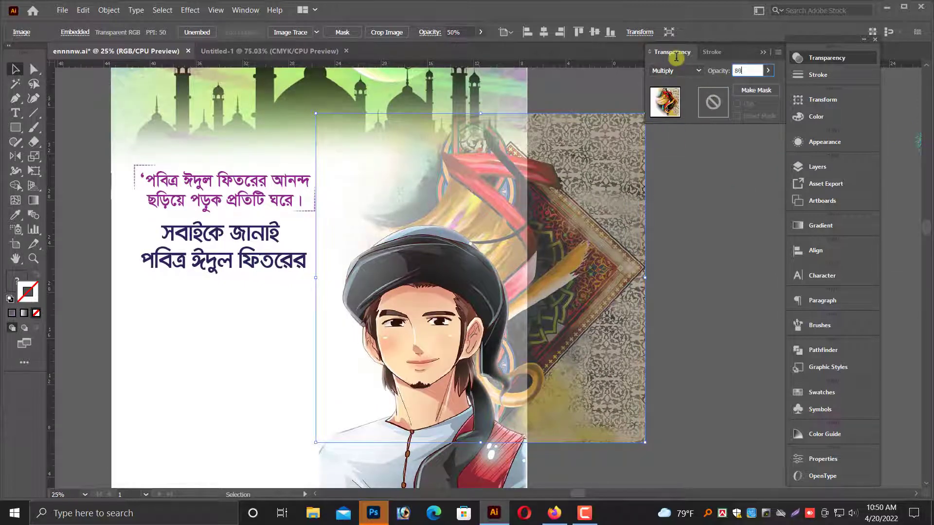
{"action": "type", "text": "80"}
{"action": "key", "text": "Return"}
{"action": "left_click", "coordinate": [705, 246]}
{"action": "scroll", "coordinate": [694, 255], "scroll_direction": "down", "scroll_amount": 1}
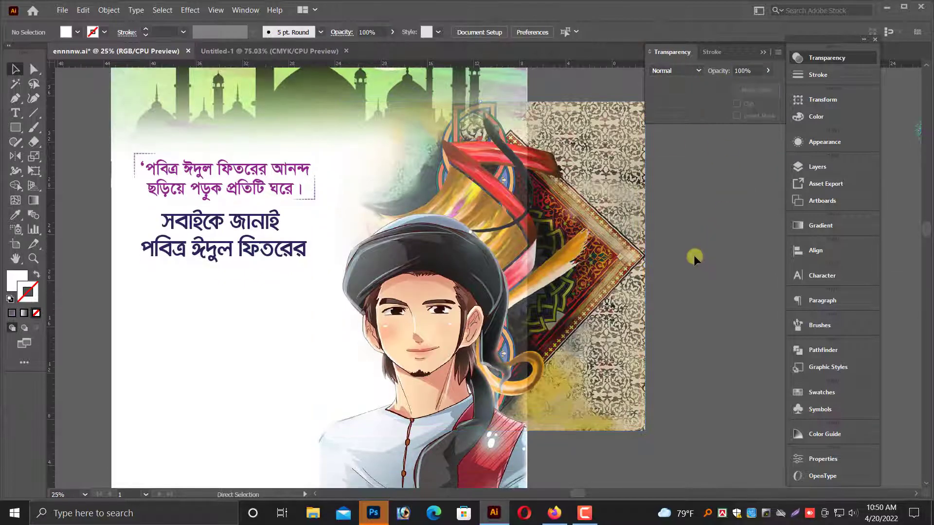
- Move the colourful photo farther right and enlarge it proportionally from its upper-right corner
{"action": "key", "text": "ctrl+minus"}
{"action": "left_click", "coordinate": [450, 183]}
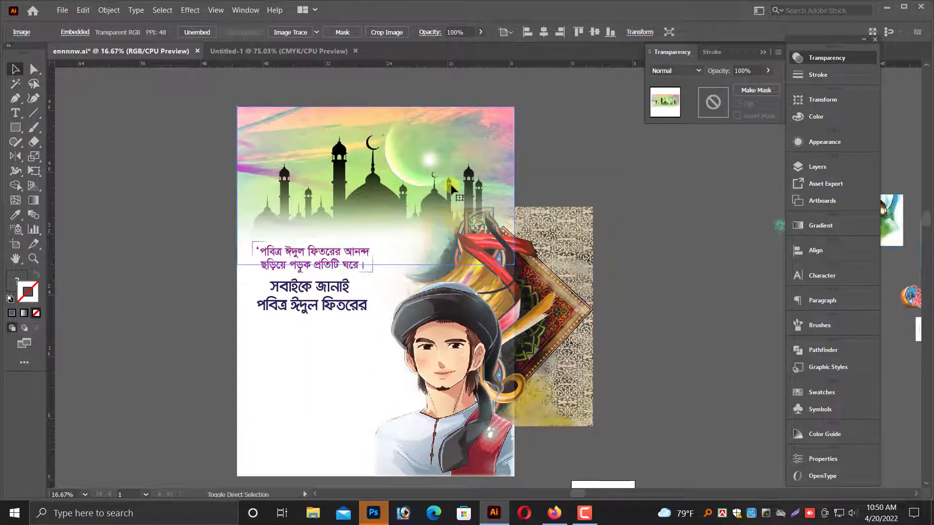
{"action": "left_click_drag", "start_coordinate": [543, 310], "coordinate": [590, 316]}
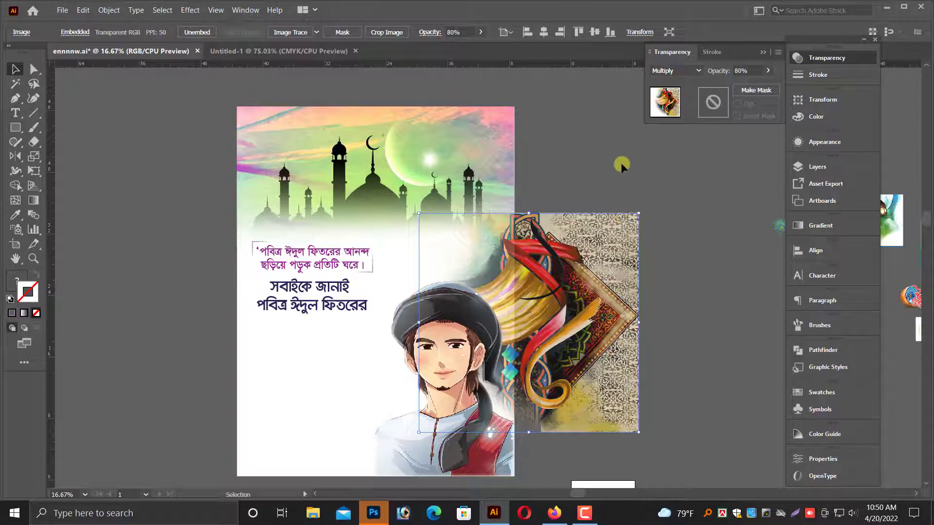
{"action": "left_click", "coordinate": [621, 162]}
{"action": "left_click", "coordinate": [599, 337]}
{"action": "left_click_drag", "start_coordinate": [646, 209], "coordinate": [657, 191]}
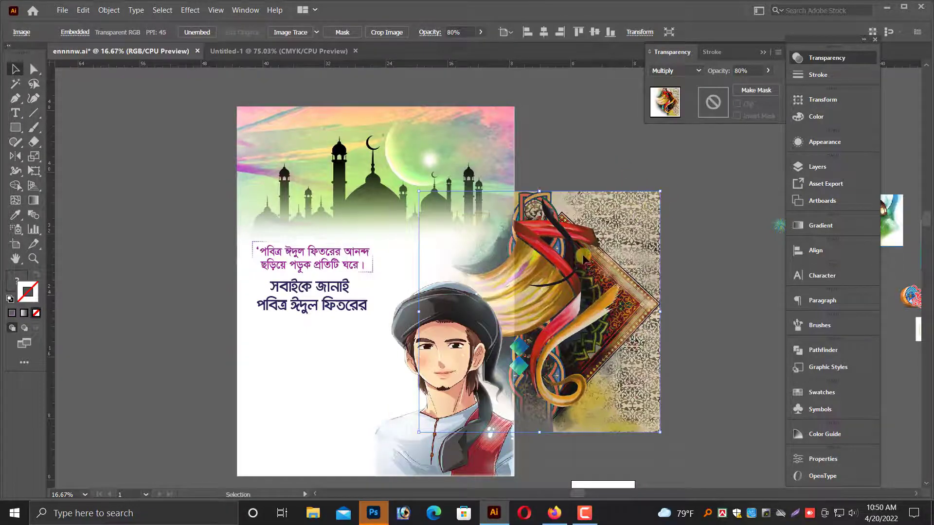
- Nudge the enlarged photo slightly left towards the portrait in several small increments
{"action": "left_click", "coordinate": [573, 152]}
{"action": "left_click", "coordinate": [616, 351]}
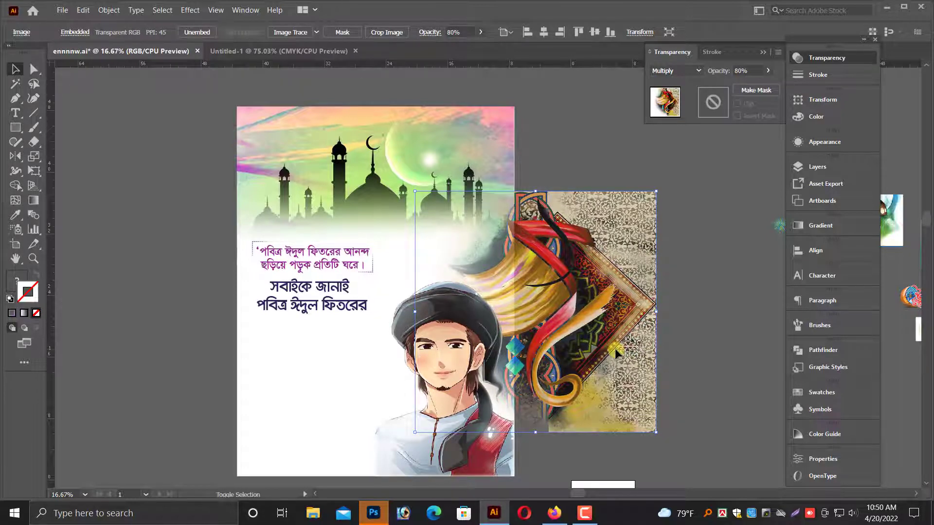
{"action": "key", "text": "shift+Left"}
{"action": "key", "text": "shift+Left"}
{"action": "key", "text": "shift+Left"}
{"action": "key", "text": "shift+Left"}
{"action": "key", "text": "shift+Left"}
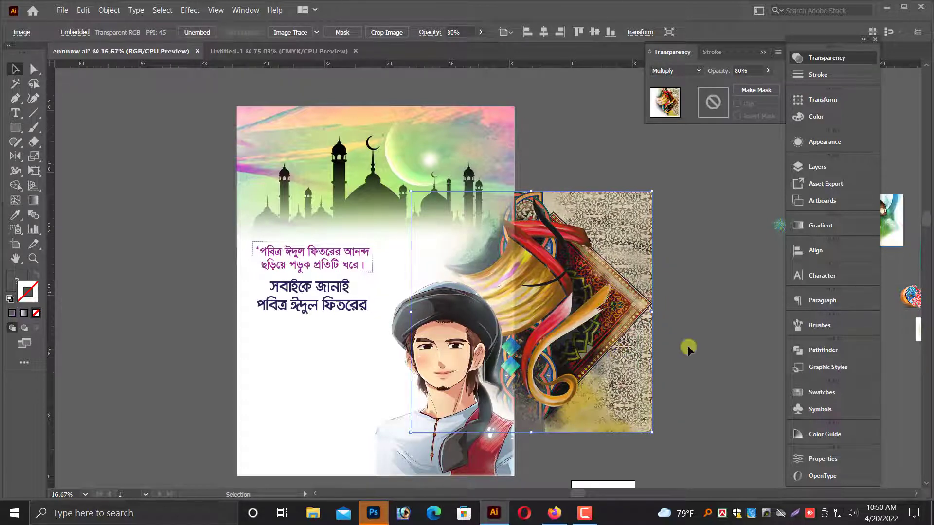
- Check the photo at the poster's right edge and enlarge it from its lower-left corner almost down to the poster's bottom
{"action": "left_click", "coordinate": [688, 288]}
{"action": "scroll", "coordinate": [657, 246], "scroll_direction": "up", "scroll_amount": 5}
{"action": "scroll", "coordinate": [663, 287], "scroll_direction": "down", "scroll_amount": 1}
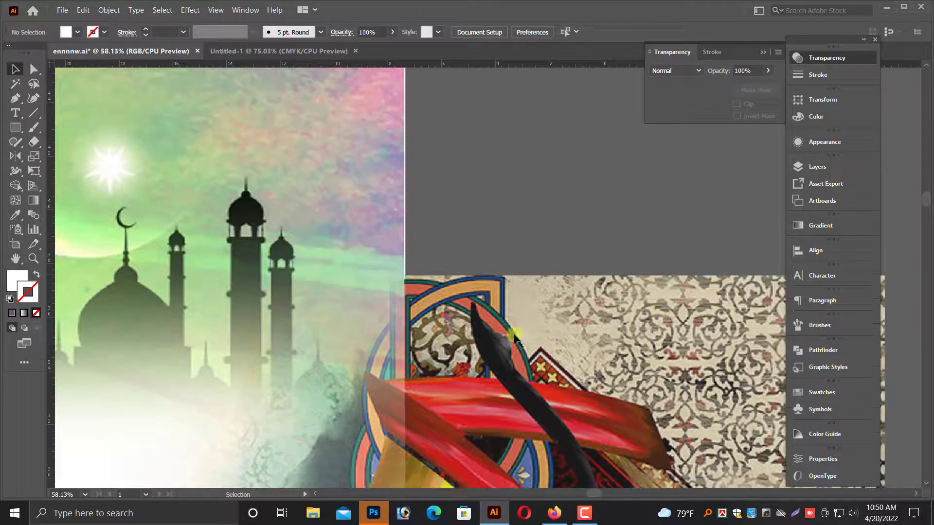
{"action": "left_click", "coordinate": [515, 337]}
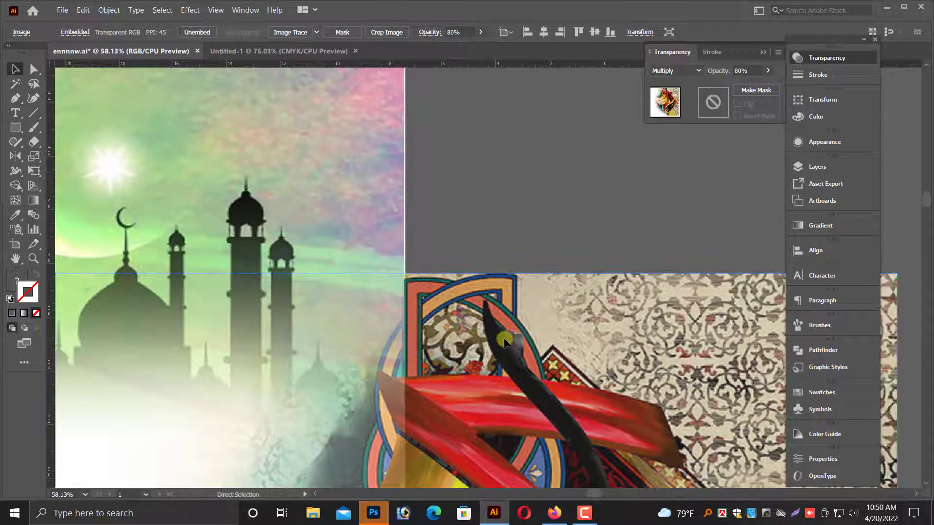
{"action": "scroll", "coordinate": [504, 340], "scroll_direction": "down", "scroll_amount": 5}
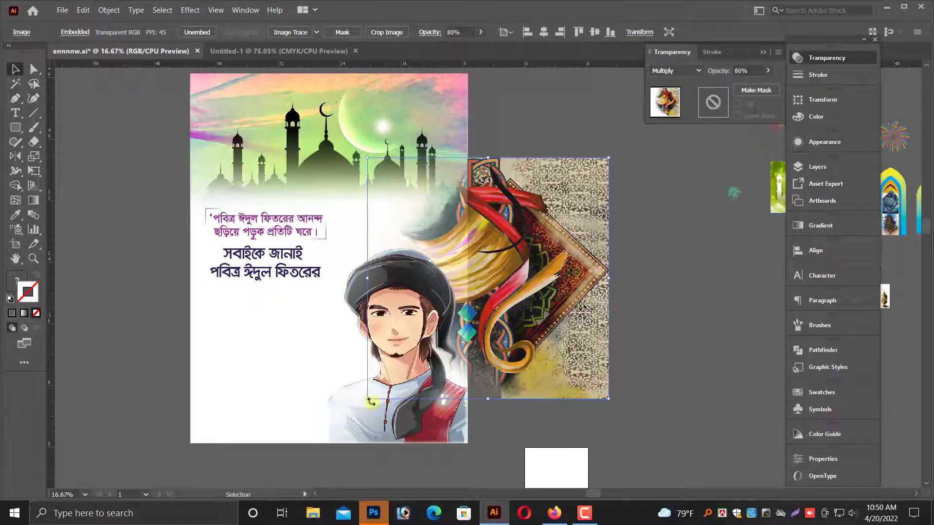
{"action": "left_click_drag", "start_coordinate": [363, 403], "coordinate": [342, 425]}
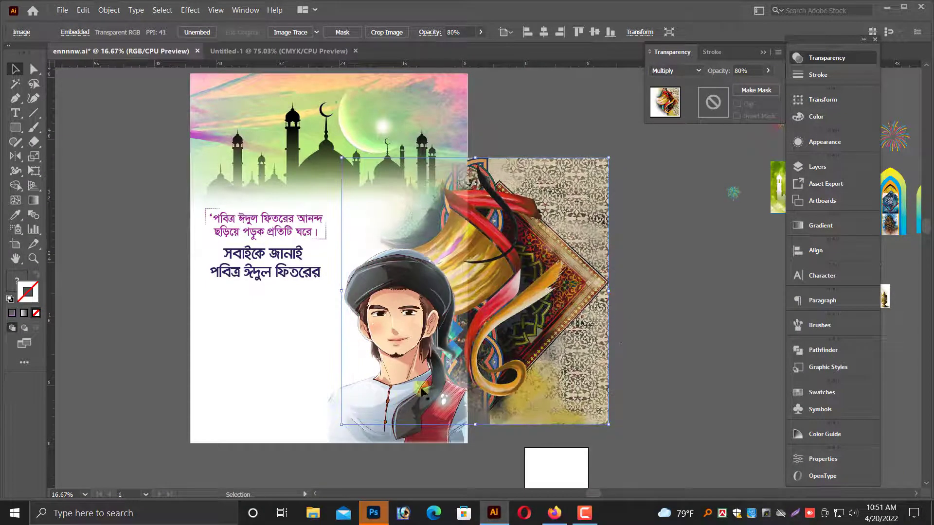
{"action": "left_click", "coordinate": [635, 332]}
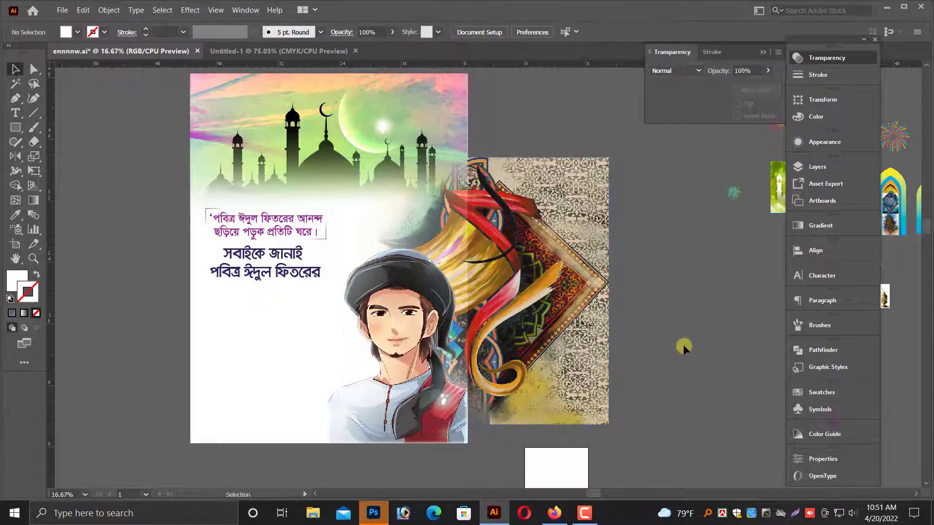
- Draw a rectangle about 22.4 × 42.4 in over the poster's right side, flush with its lower-right corner, and clip the photo to it
{"action": "left_click", "coordinate": [16, 127]}
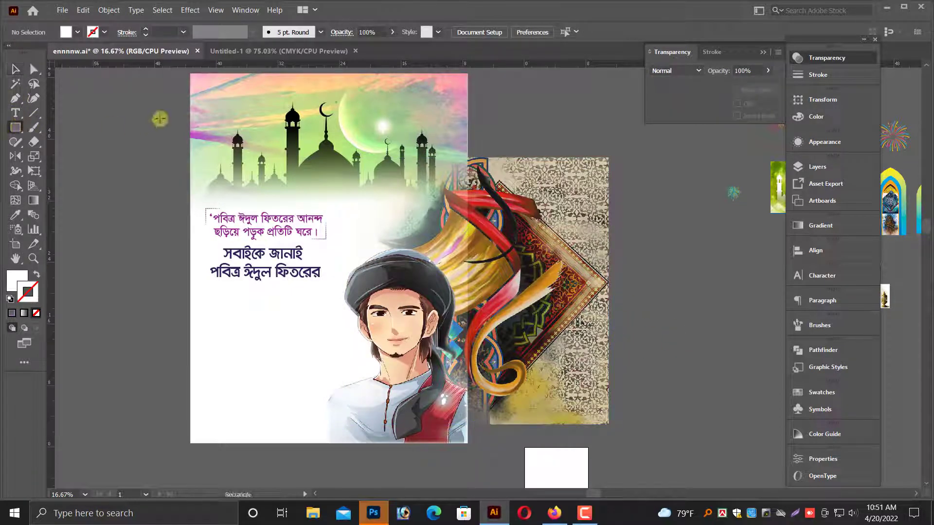
{"action": "mouse_move", "coordinate": [295, 117]}
{"action": "left_mouse_down"}
{"action": "mouse_move", "coordinate": [476, 438]}
{"action": "mouse_move", "coordinate": [467, 444]}
{"action": "left_mouse_up"}
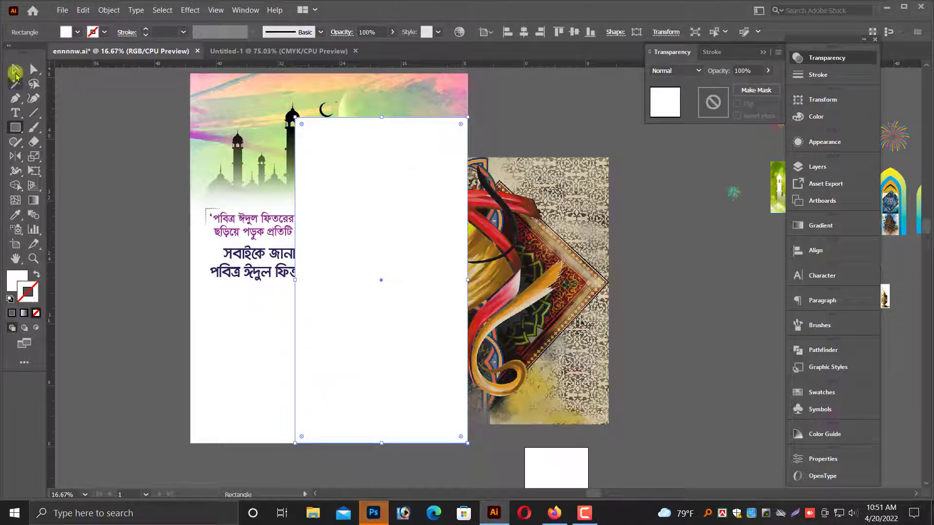
{"action": "left_click", "coordinate": [15, 73]}
{"action": "left_click", "coordinate": [507, 242], "text": "shift"}
{"action": "right_click", "coordinate": [507, 241]}
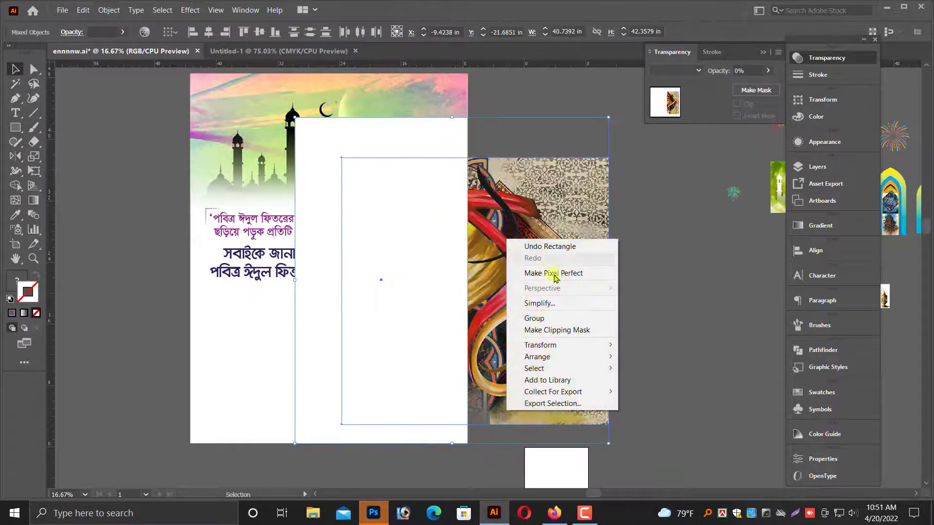
{"action": "left_click", "coordinate": [561, 332]}
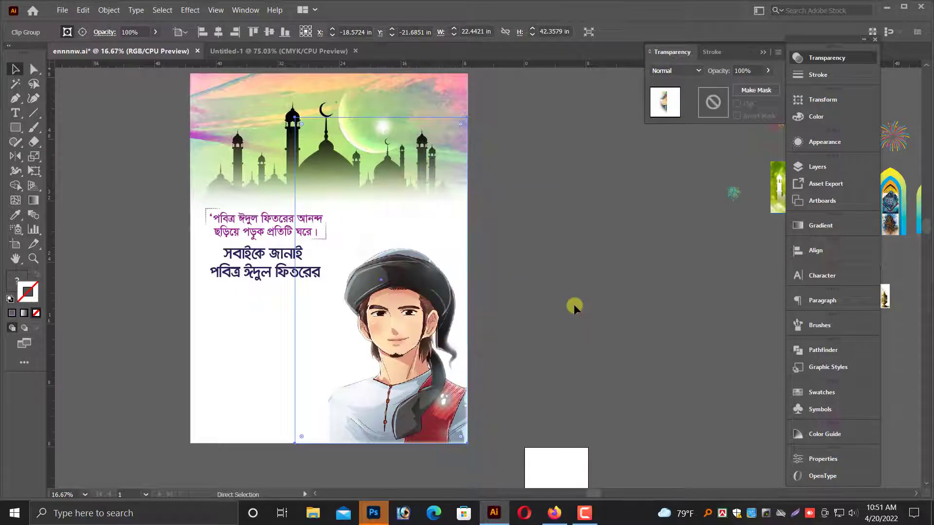
{"action": "left_click", "coordinate": [574, 305]}
{"action": "key", "text": "ctrl+minus"}
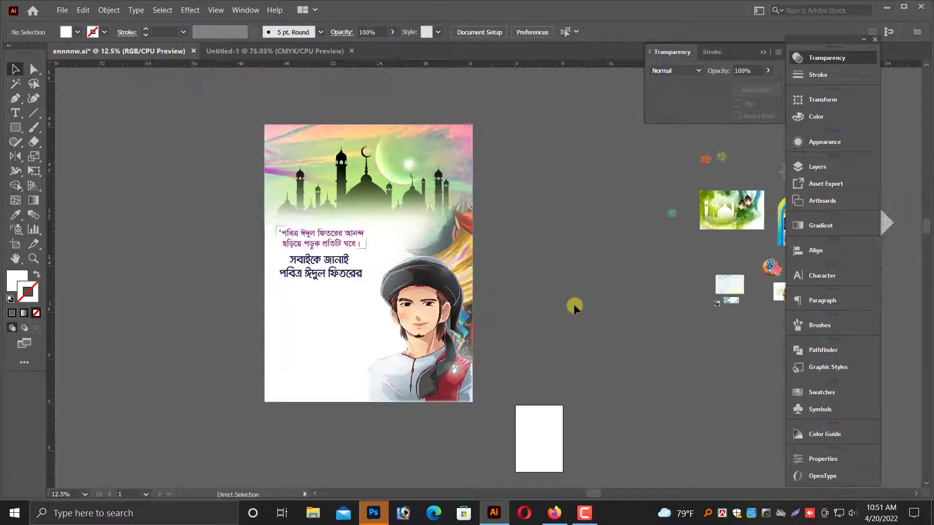
- Move the pair of fireworks onto the poster's upper left above the mosque and bring them to the front
{"action": "scroll", "coordinate": [574, 305], "scroll_direction": "up", "scroll_amount": 1}
{"action": "scroll", "coordinate": [585, 305], "scroll_direction": "up", "scroll_amount": 1}
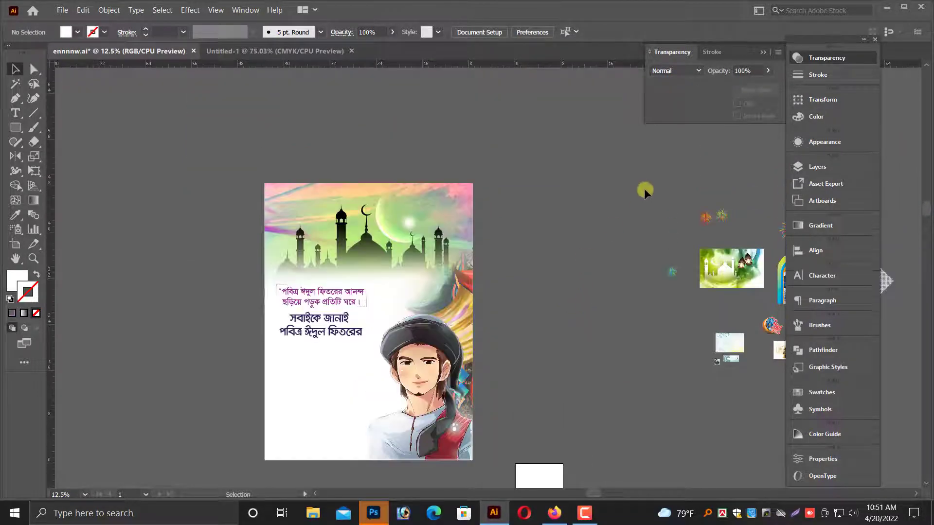
{"action": "left_click_drag", "start_coordinate": [731, 216], "coordinate": [311, 218]}
{"action": "right_click", "coordinate": [312, 217]}
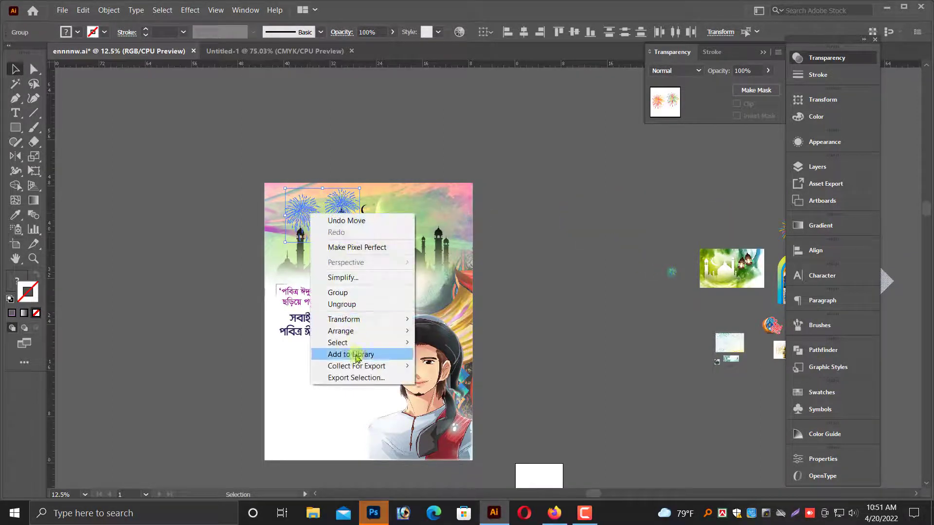
{"action": "mouse_move", "coordinate": [340, 330]}
{"action": "left_click", "coordinate": [471, 331]}
{"action": "left_click", "coordinate": [562, 283]}
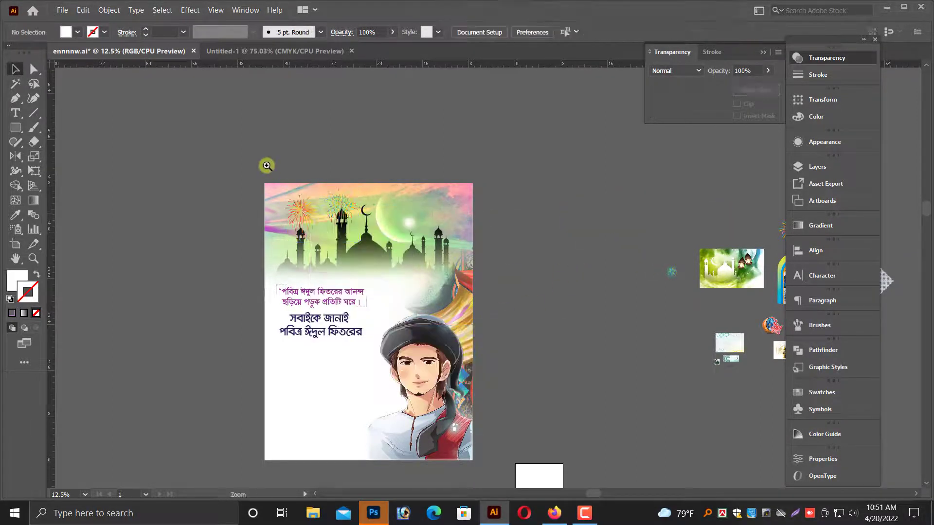
- Move the orange firework towards the poster's upper-left corner and shift the multicoloured firework beside it, clear of the tall minaret
{"action": "left_click_drag", "start_coordinate": [267, 165], "coordinate": [451, 244]}
{"action": "key", "text": "alt+space"}
{"action": "left_click_drag", "start_coordinate": [236, 283], "coordinate": [365, 252]}
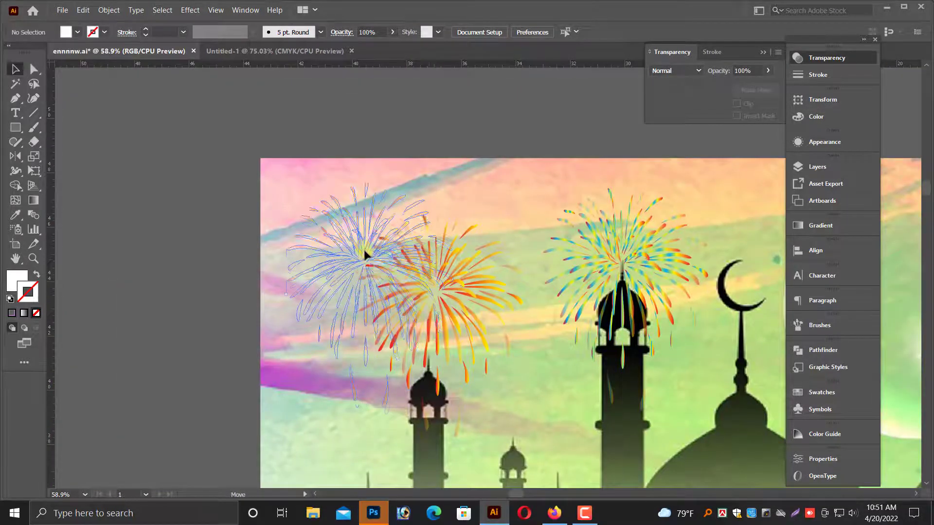
{"action": "key", "text": "ctrl+minus"}
{"action": "key", "text": "ctrl+minus"}
{"action": "key", "text": "ctrl+minus"}
{"action": "left_click", "coordinate": [291, 274]}
{"action": "left_click_drag", "start_coordinate": [269, 287], "coordinate": [50, 270]}
{"action": "key", "text": "alt+space"}
{"action": "left_click_drag", "start_coordinate": [365, 257], "coordinate": [336, 256]}
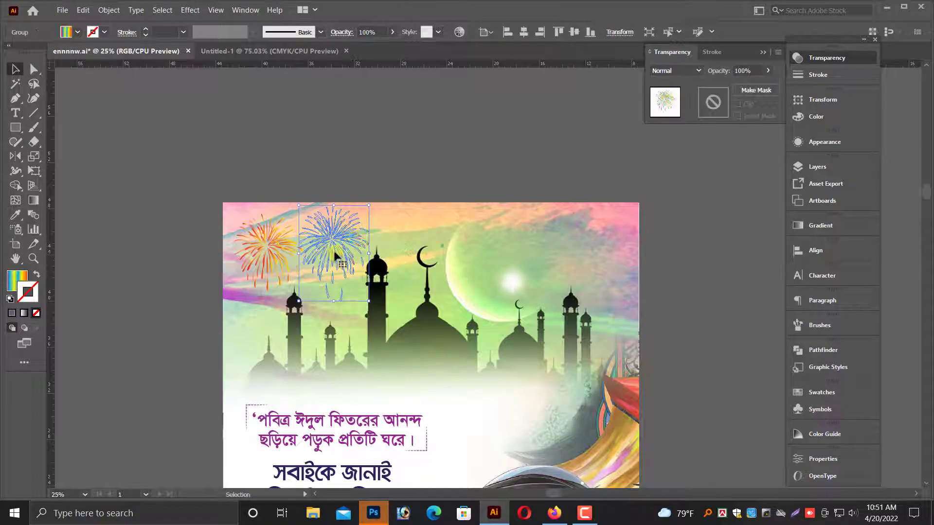
{"action": "left_click", "coordinate": [347, 188]}
- Place the third firework in front of the sky beside the crescent moon and enlarge it proportionally, slightly right of the moon
{"action": "key", "text": "ctrl+minus"}
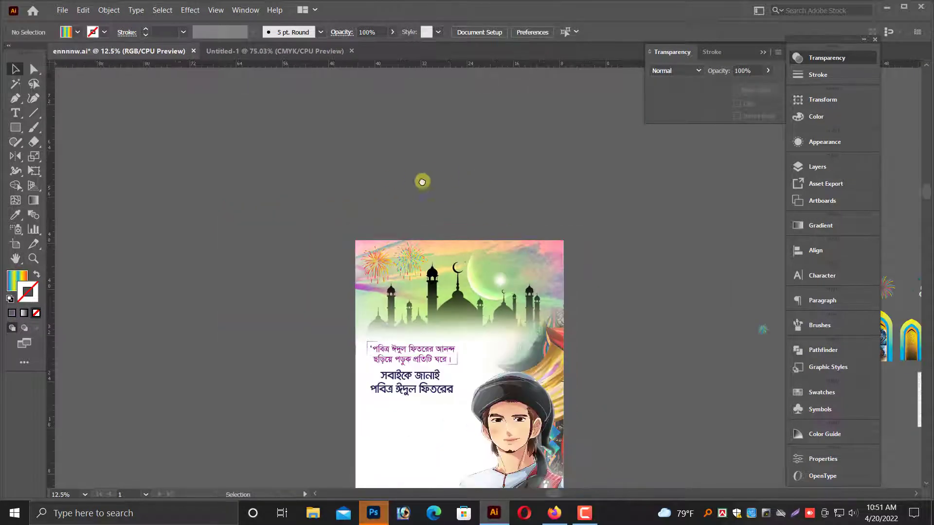
{"action": "left_click_drag", "start_coordinate": [479, 177], "coordinate": [311, 144]}
{"action": "left_click_drag", "start_coordinate": [732, 266], "coordinate": [337, 238]}
{"action": "key", "text": "ctrl+plus"}
{"action": "key", "text": "ctrl+plus"}
{"action": "right_click", "coordinate": [499, 275]}
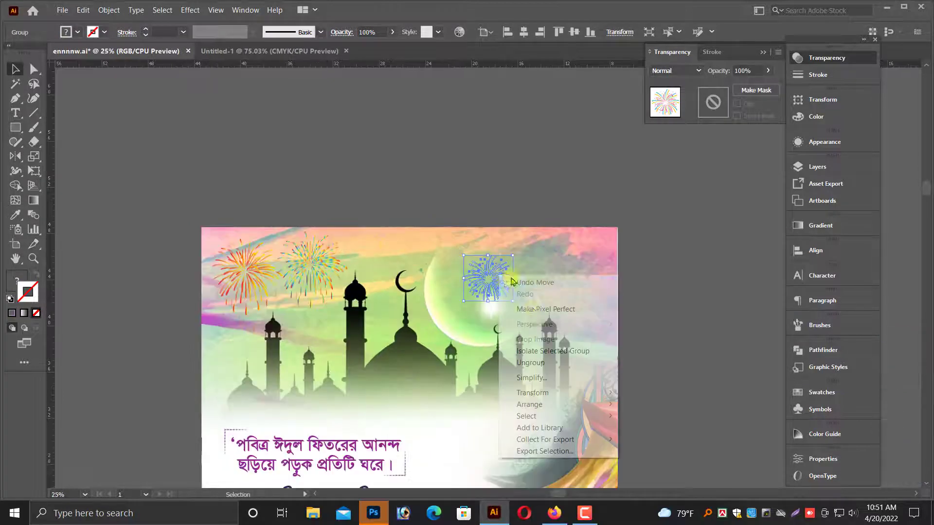
{"action": "mouse_move", "coordinate": [541, 403]}
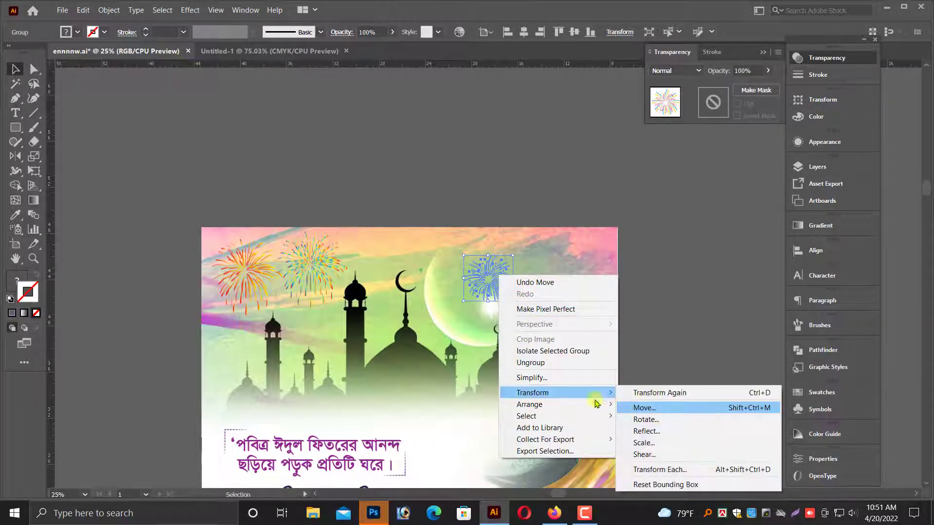
{"action": "left_click", "coordinate": [640, 406]}
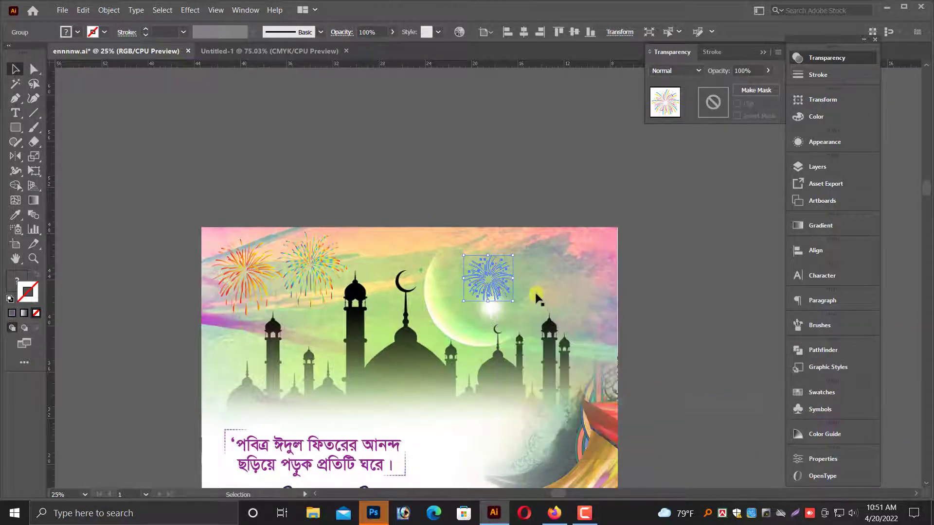
{"action": "left_click_drag", "start_coordinate": [513, 280], "coordinate": [537, 278]}
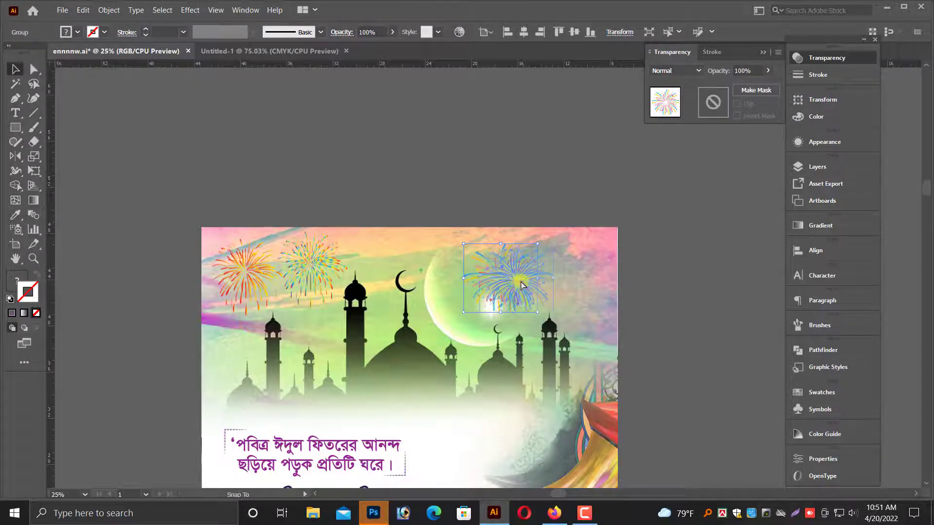
{"action": "left_click", "coordinate": [535, 181]}
- Enlarge the golden arch image proportionally and move it onto the poster below the greeting text
{"action": "scroll", "coordinate": [615, 236], "scroll_direction": "down", "scroll_amount": 2}
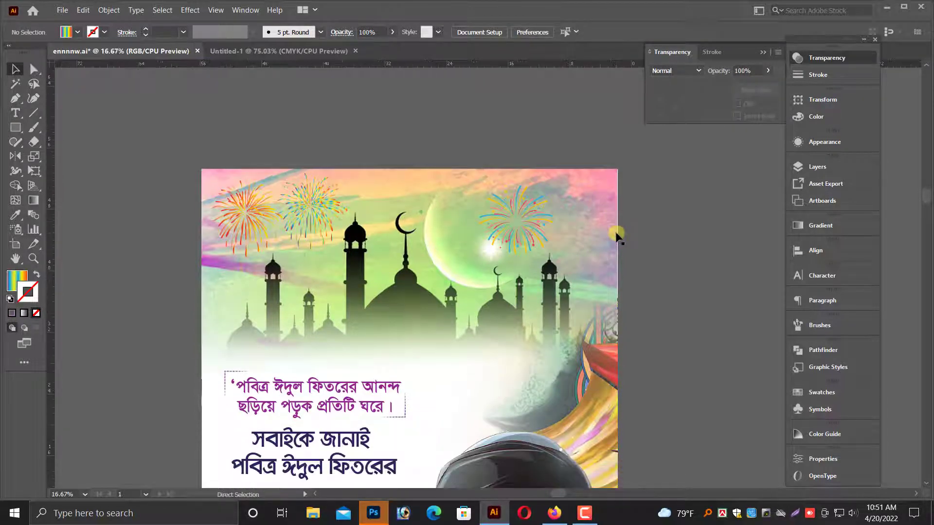
{"action": "scroll", "coordinate": [603, 247], "scroll_direction": "down", "scroll_amount": 1}
{"action": "left_click_drag", "start_coordinate": [657, 311], "coordinate": [523, 248]}
{"action": "scroll", "coordinate": [526, 249], "scroll_direction": "up", "scroll_amount": 5}
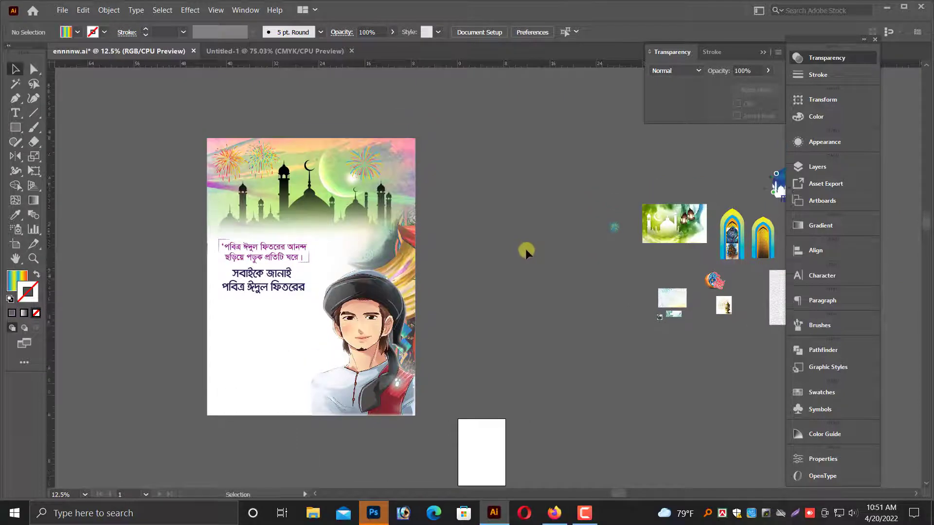
{"action": "scroll", "coordinate": [559, 277], "scroll_direction": "down", "scroll_amount": 1}
{"action": "scroll", "coordinate": [517, 280], "scroll_direction": "up", "scroll_amount": 2}
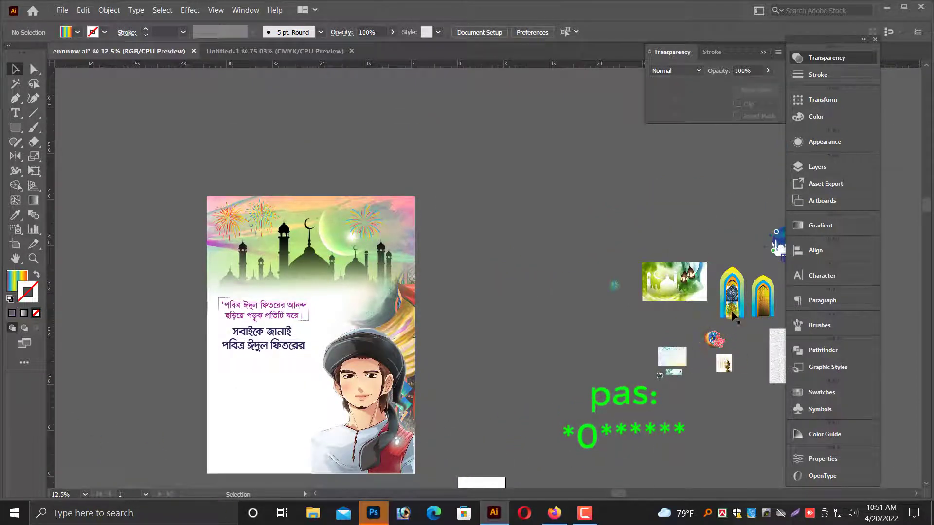
{"action": "left_click", "coordinate": [762, 299]}
{"action": "left_click_drag", "start_coordinate": [750, 328], "coordinate": [711, 384]}
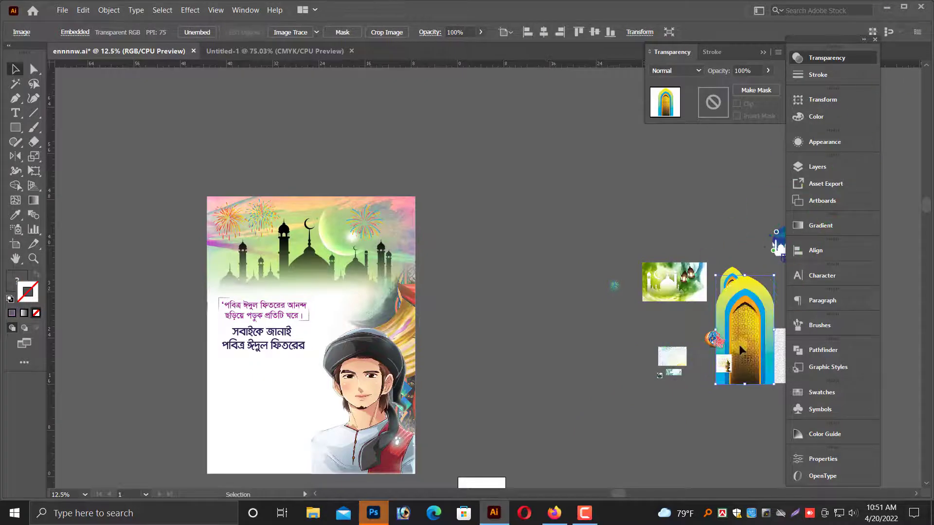
{"action": "left_click_drag", "start_coordinate": [742, 347], "coordinate": [263, 402]}
- Set the golden arch flush in the poster's lower-left corner and scale it down proportionally from its upper-right corner
{"action": "scroll", "coordinate": [263, 403], "scroll_direction": "down", "scroll_amount": 9}
{"action": "left_click_drag", "start_coordinate": [141, 214], "coordinate": [475, 348]}
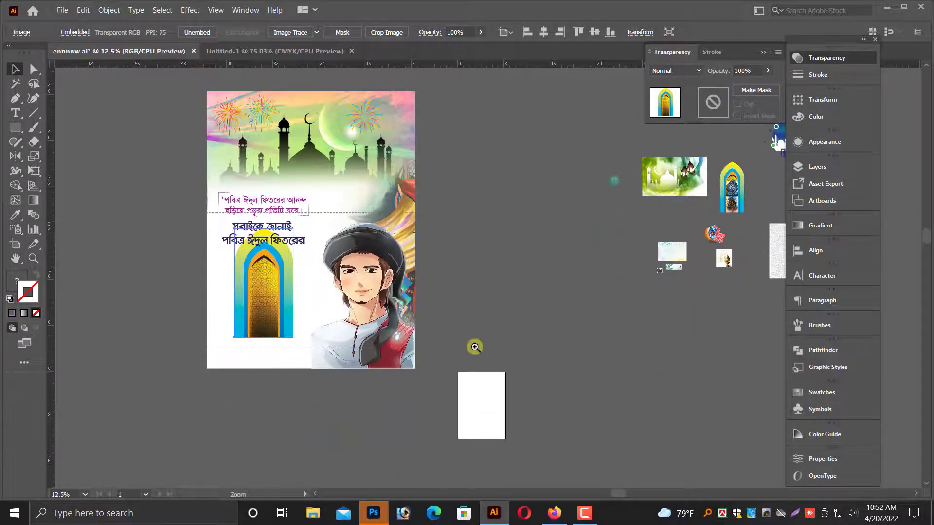
{"action": "left_click_drag", "start_coordinate": [379, 368], "coordinate": [377, 340]}
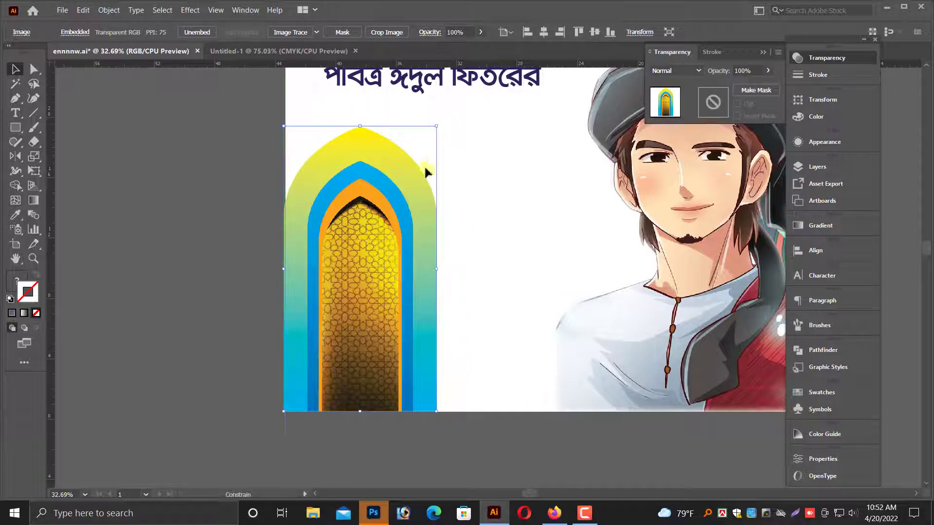
{"action": "left_click", "coordinate": [417, 186]}
{"action": "left_click", "coordinate": [179, 234]}
{"action": "left_click", "coordinate": [391, 239]}
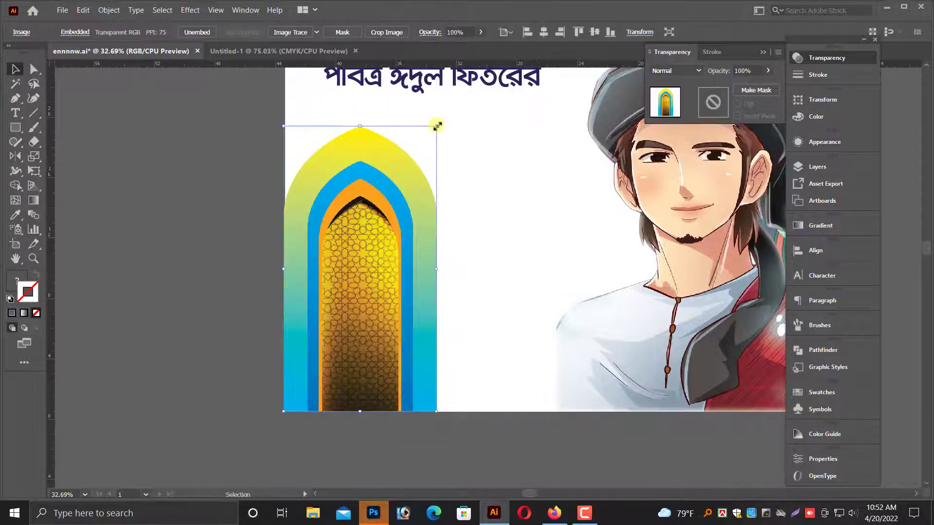
{"action": "left_click_drag", "start_coordinate": [437, 126], "coordinate": [405, 205]}
{"action": "key", "text": "ctrl+minus"}
{"action": "key", "text": "ctrl+minus"}
{"action": "key", "text": "ctrl+minus"}
{"action": "key", "text": "ctrl+minus"}
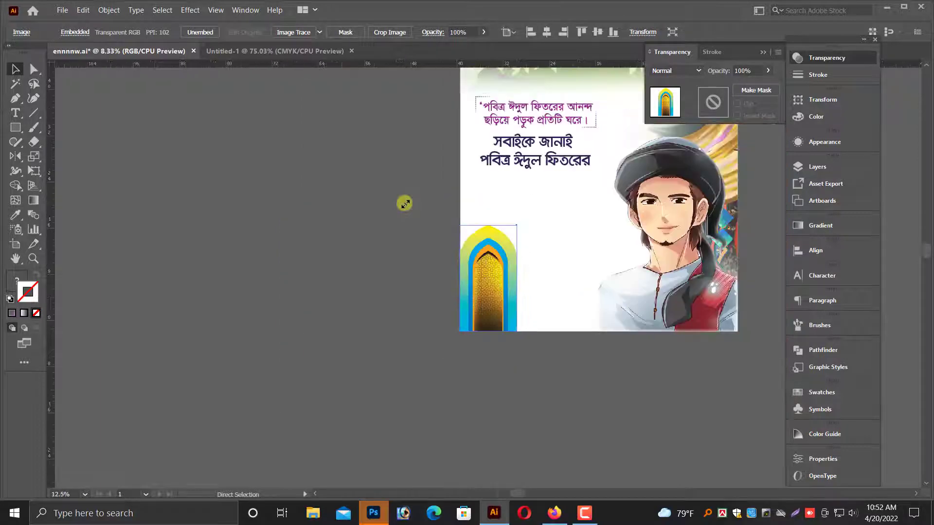
{"action": "left_click_drag", "start_coordinate": [509, 350], "coordinate": [470, 406]}
{"action": "left_click", "coordinate": [582, 309]}
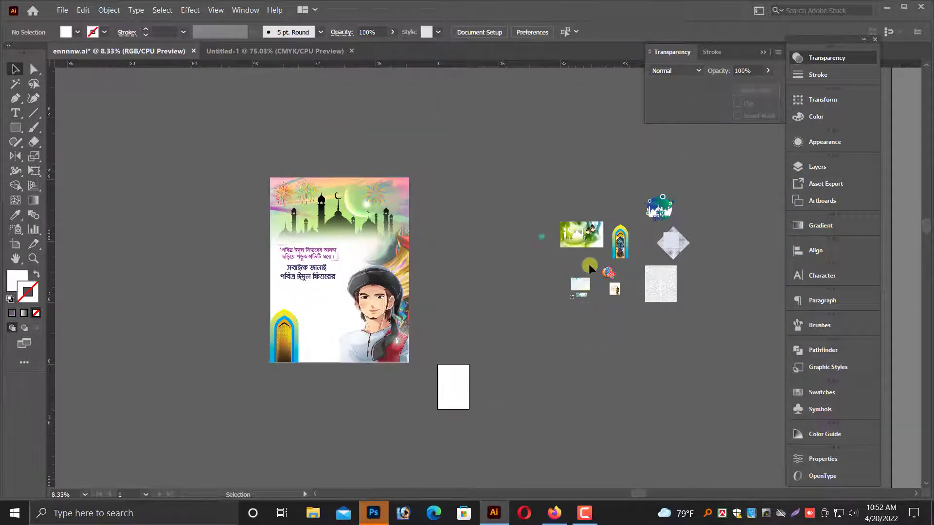
- Move the crescent artwork with the Eid Mubarak lettering onto the poster, directly below the greeting text
{"action": "left_click", "coordinate": [617, 279]}
{"action": "left_click_drag", "start_coordinate": [628, 292], "coordinate": [325, 329]}
{"action": "key", "text": "ctrl+plus"}
{"action": "key", "text": "ctrl+plus"}
{"action": "key", "text": "ctrl+plus"}
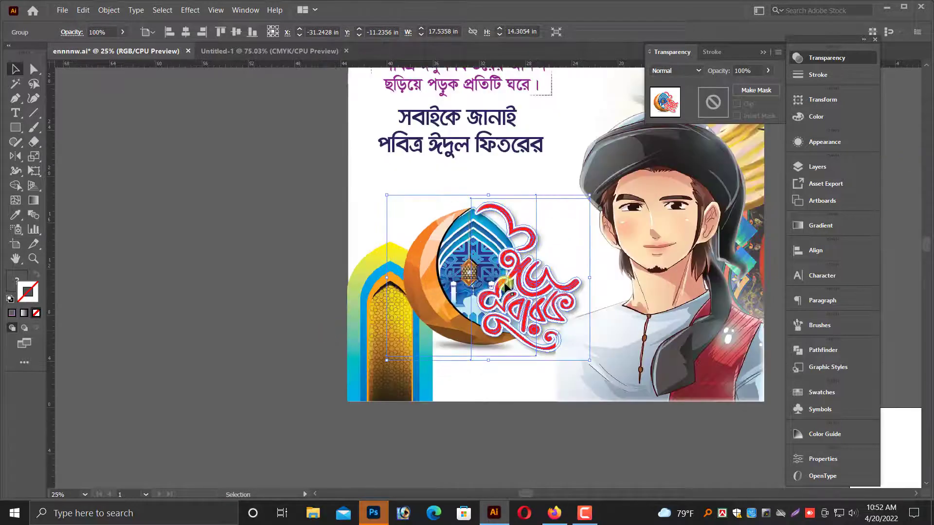
{"action": "mouse_move", "coordinate": [496, 284]}
{"action": "left_mouse_down"}
{"action": "mouse_move", "coordinate": [497, 265]}
{"action": "mouse_move", "coordinate": [467, 262]}
{"action": "mouse_move", "coordinate": [499, 274]}
{"action": "left_mouse_up"}
{"action": "right_click", "coordinate": [506, 258]}
{"action": "left_click", "coordinate": [321, 311]}
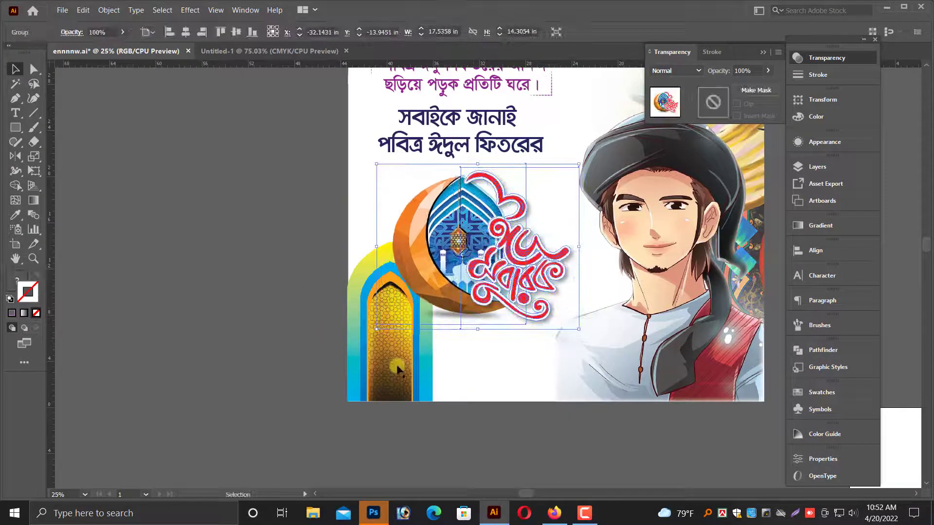
- Scale the golden arch down proportionally from its upper-right corner so it sits lower beneath the crescent
{"action": "left_click", "coordinate": [396, 368]}
{"action": "left_click_drag", "start_coordinate": [432, 242], "coordinate": [415, 274]}
{"action": "left_click", "coordinate": [290, 335]}
- Enlarge the golden lantern image and move it just below the poster's lower-left corner
{"action": "key", "text": "ctrl+minus"}
{"action": "key", "text": "ctrl+minus"}
{"action": "key", "text": "ctrl+minus"}
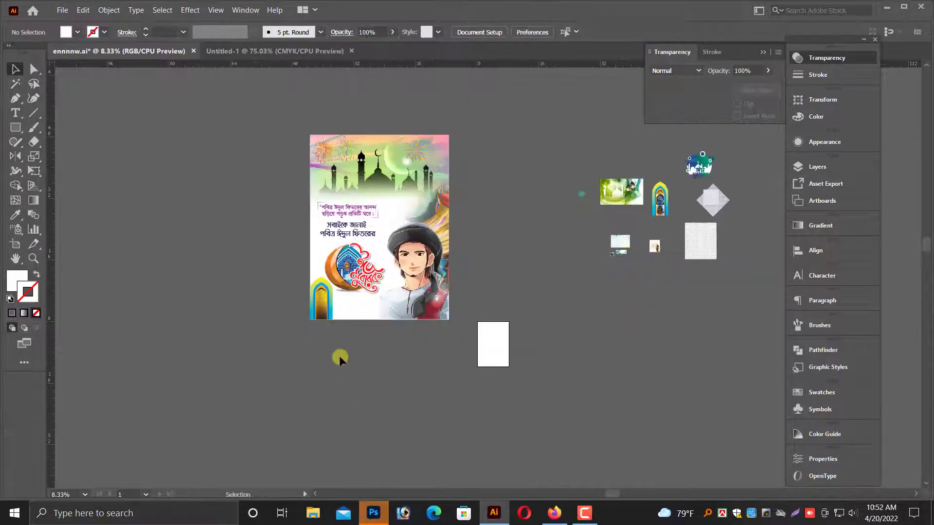
{"action": "scroll", "coordinate": [361, 384], "scroll_direction": "up", "scroll_amount": 2}
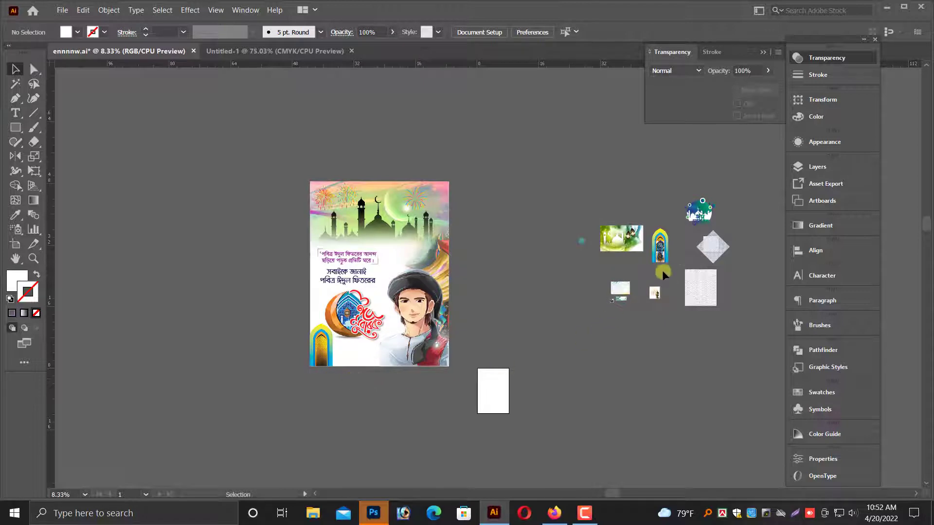
{"action": "left_click_drag", "start_coordinate": [665, 316], "coordinate": [603, 383]}
{"action": "left_click_drag", "start_coordinate": [541, 384], "coordinate": [313, 417]}
- Shrink the golden arch slightly more from its upper-right corner, keeping it in the poster's lower-left corner
{"action": "left_click_drag", "start_coordinate": [238, 298], "coordinate": [518, 394]}
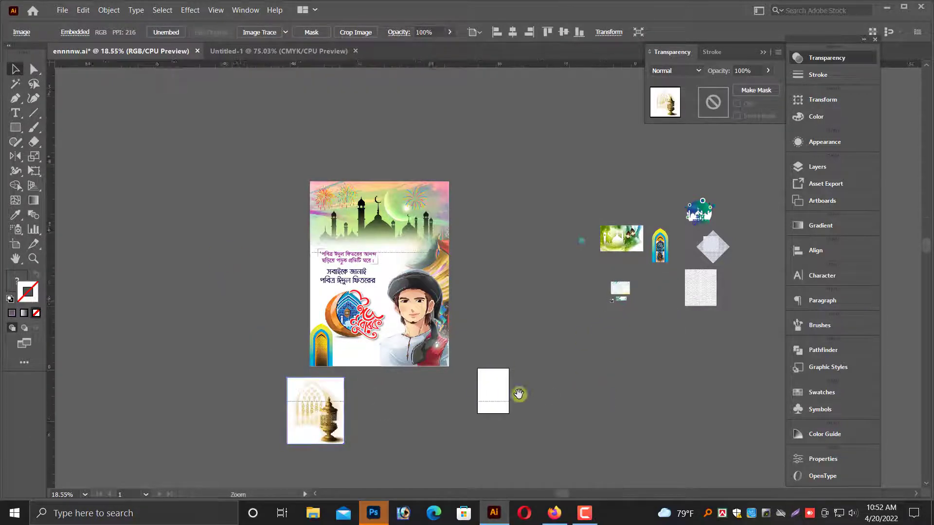
{"action": "left_click", "coordinate": [373, 286]}
{"action": "scroll", "coordinate": [385, 311], "scroll_direction": "up", "scroll_amount": 1}
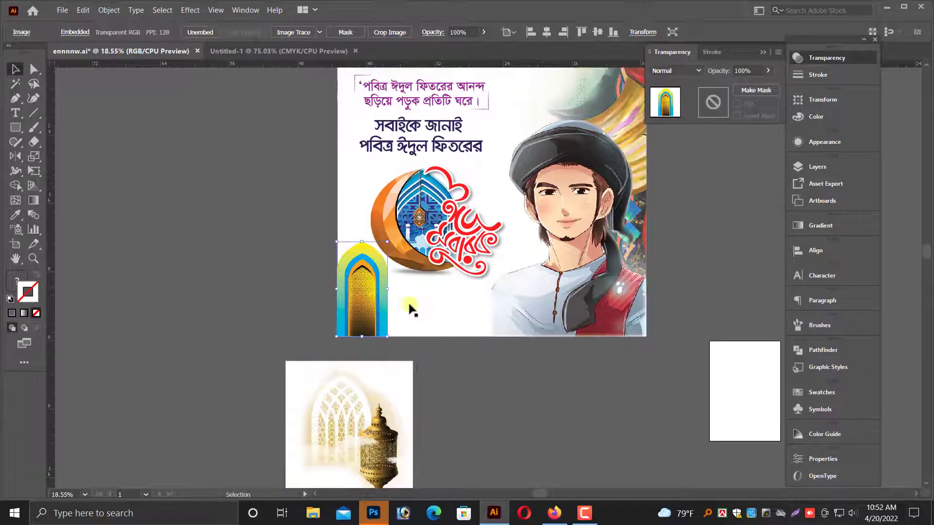
{"action": "left_click_drag", "start_coordinate": [388, 242], "coordinate": [380, 255]}
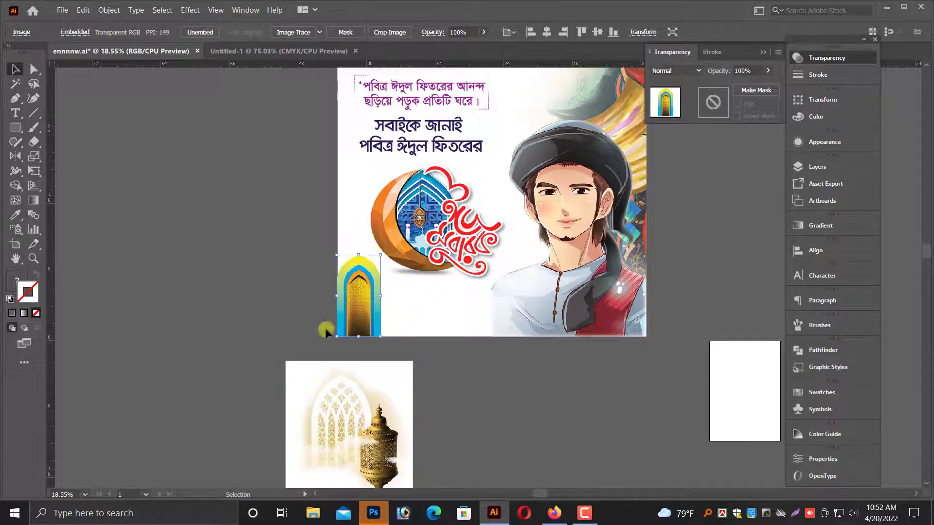
{"action": "left_click", "coordinate": [302, 353]}
- Move the lantern image farther left, clear of the area beneath the poster
{"action": "scroll", "coordinate": [302, 351], "scroll_direction": "up", "scroll_amount": 1}
{"action": "scroll", "coordinate": [303, 351], "scroll_direction": "down", "scroll_amount": 3}
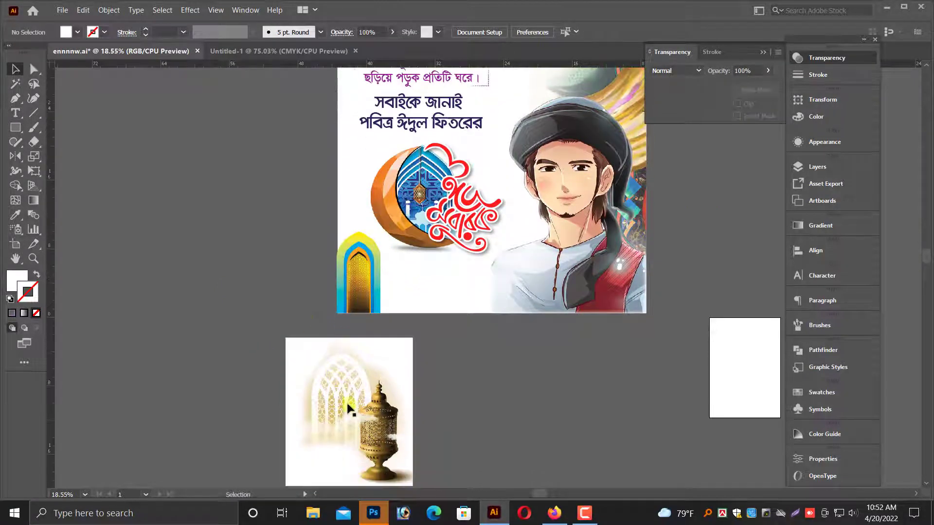
{"action": "left_click", "coordinate": [358, 431]}
{"action": "left_click_drag", "start_coordinate": [358, 430], "coordinate": [210, 409]}
{"action": "scroll", "coordinate": [408, 398], "scroll_direction": "up", "scroll_amount": 8}
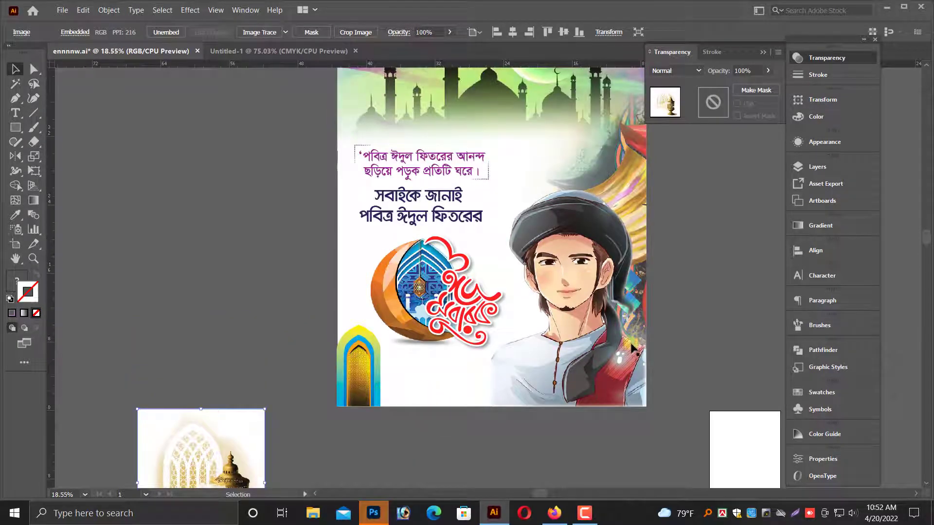
{"action": "key", "text": "ctrl+plus"}
{"action": "scroll", "coordinate": [590, 341], "scroll_direction": "up", "scroll_amount": 4}
{"action": "left_click_drag", "start_coordinate": [773, 200], "coordinate": [369, 501]}
{"action": "left_click", "coordinate": [265, 313]}
{"action": "key", "text": "shift+Left"}
{"action": "key", "text": "shift+Left"}
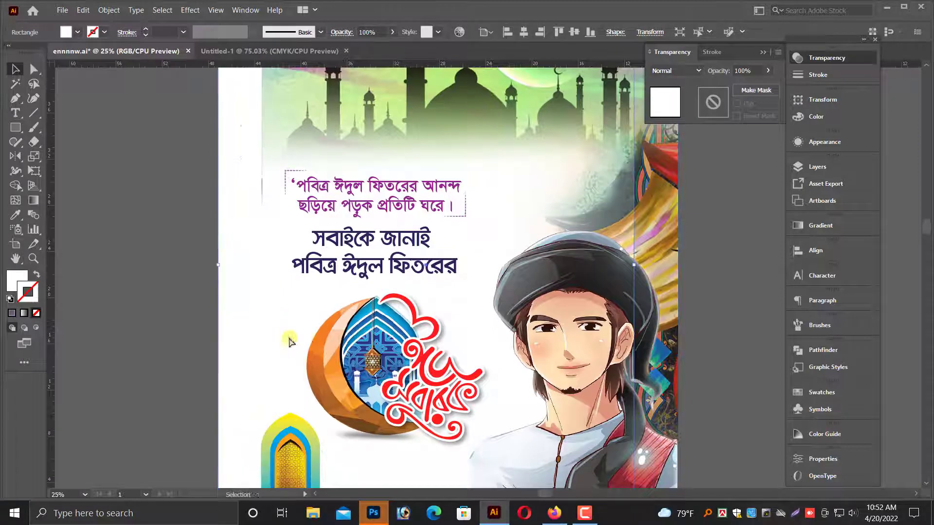
{"action": "key", "text": "ctrl+z"}
- Adjust the mosque image's lower-left corner slightly so it lines up with the poster's left edge
{"action": "scroll", "coordinate": [196, 152], "scroll_direction": "up", "scroll_amount": 3}
{"action": "left_click_drag", "start_coordinate": [194, 150], "coordinate": [525, 249]}
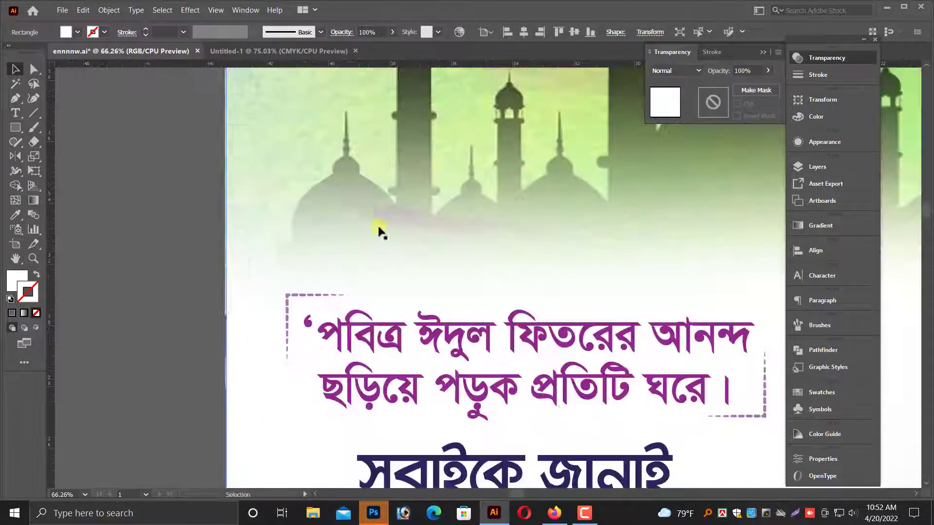
{"action": "left_click", "coordinate": [248, 360]}
{"action": "left_click_drag", "start_coordinate": [227, 387], "coordinate": [227, 385]}
{"action": "key", "text": "ctrl+minus"}
{"action": "key", "text": "ctrl+minus"}
{"action": "key", "text": "ctrl+minus"}
{"action": "key", "text": "ctrl+minus"}
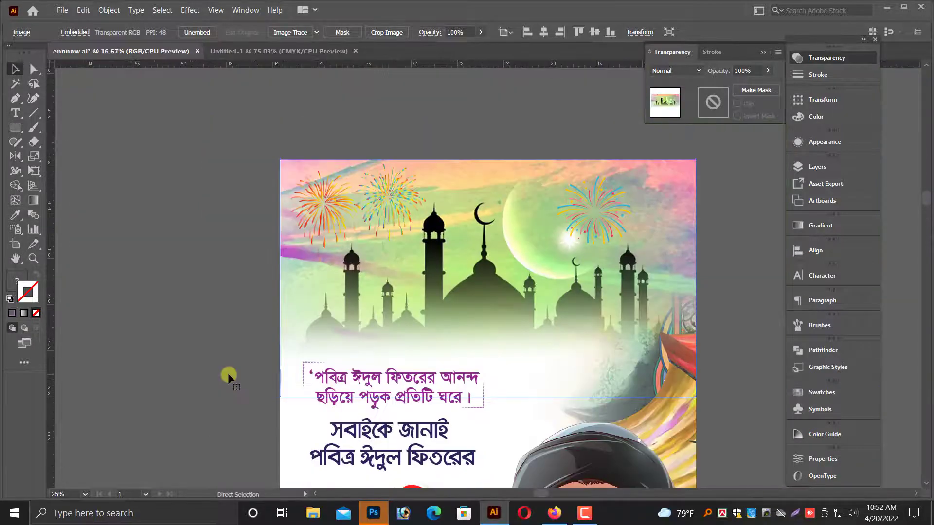
{"action": "left_click", "coordinate": [248, 352]}
- Activate the Pencil tool for freehand drawing across the lower part of the poster
{"action": "scroll", "coordinate": [266, 359], "scroll_direction": "down", "scroll_amount": 7}
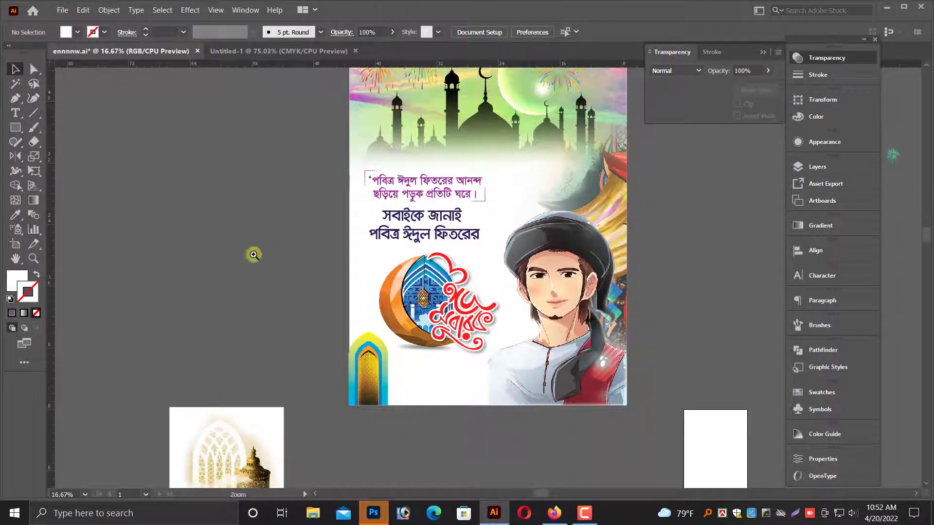
{"action": "left_click_drag", "start_coordinate": [253, 253], "coordinate": [755, 369]}
{"action": "scroll", "coordinate": [344, 379], "scroll_direction": "down", "scroll_amount": 1}
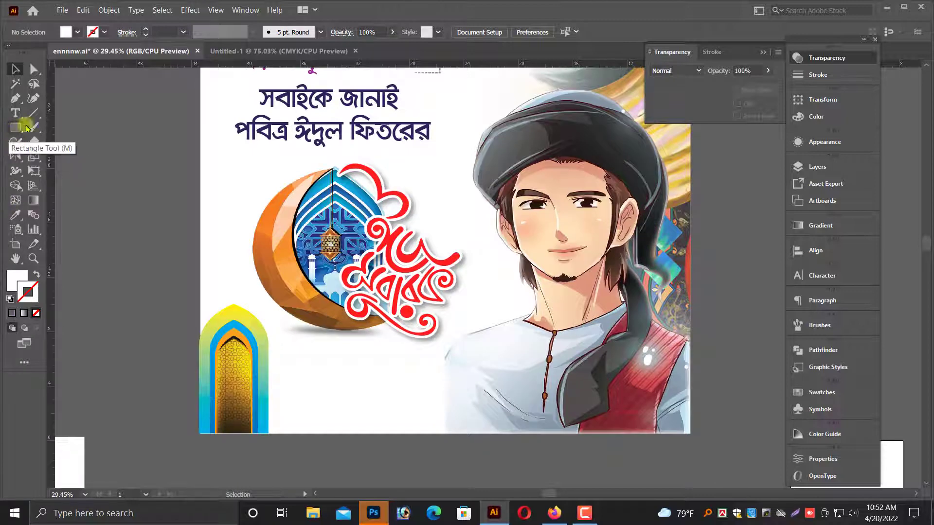
{"action": "left_click", "coordinate": [17, 141]}
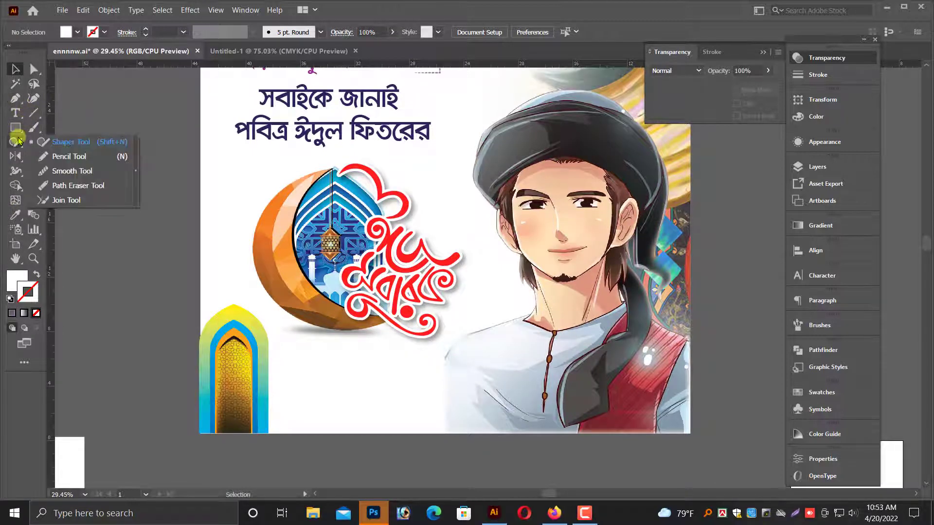
{"action": "left_click", "coordinate": [53, 156]}
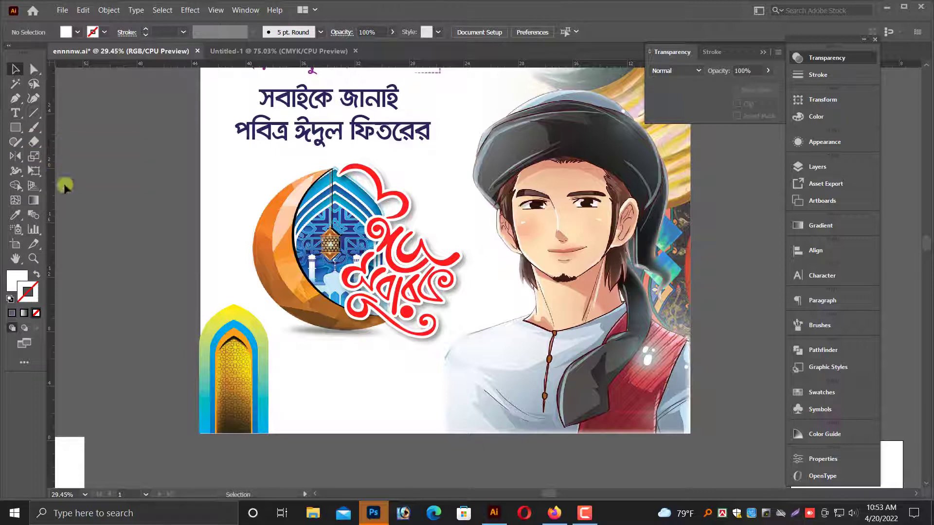
{"action": "left_click_drag", "start_coordinate": [157, 416], "coordinate": [703, 293]}
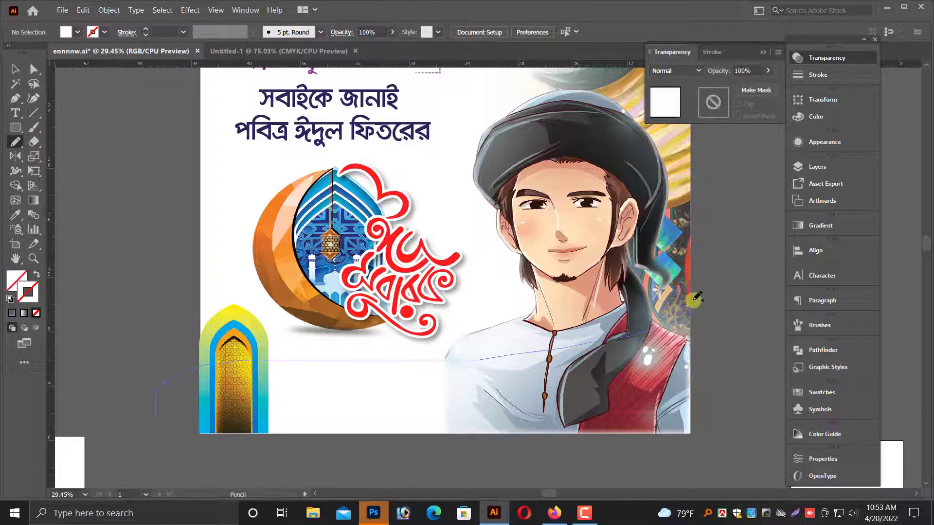
{"action": "key", "text": "ctrl+z"}
{"action": "left_click_drag", "start_coordinate": [310, 347], "coordinate": [676, 290]}
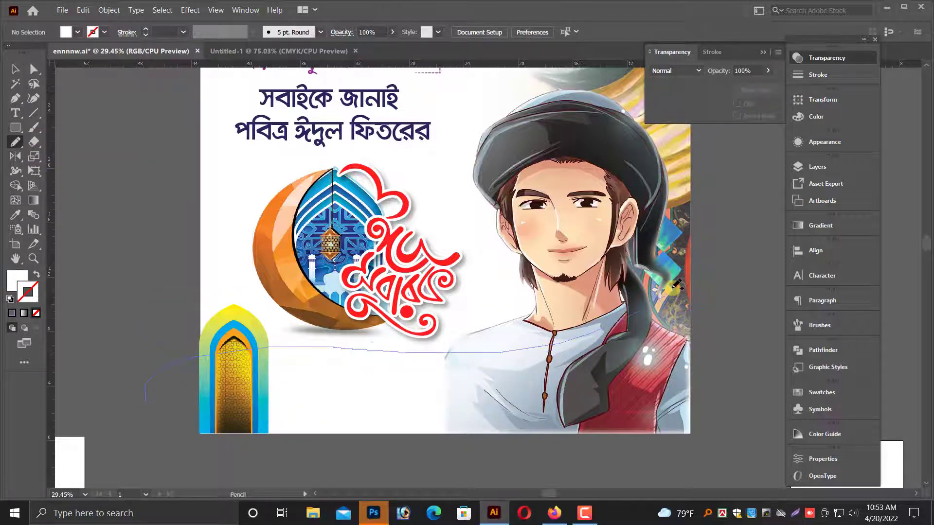
{"action": "key", "text": "ctrl+z"}
- Draw a closed freehand wavy shape across the poster's bottom, rising toward the portrait and extending past the poster's edges
{"action": "mouse_move", "coordinate": [166, 388]}
{"action": "left_mouse_down"}
{"action": "mouse_move", "coordinate": [441, 352]}
{"action": "mouse_move", "coordinate": [640, 300]}
{"action": "left_mouse_up"}
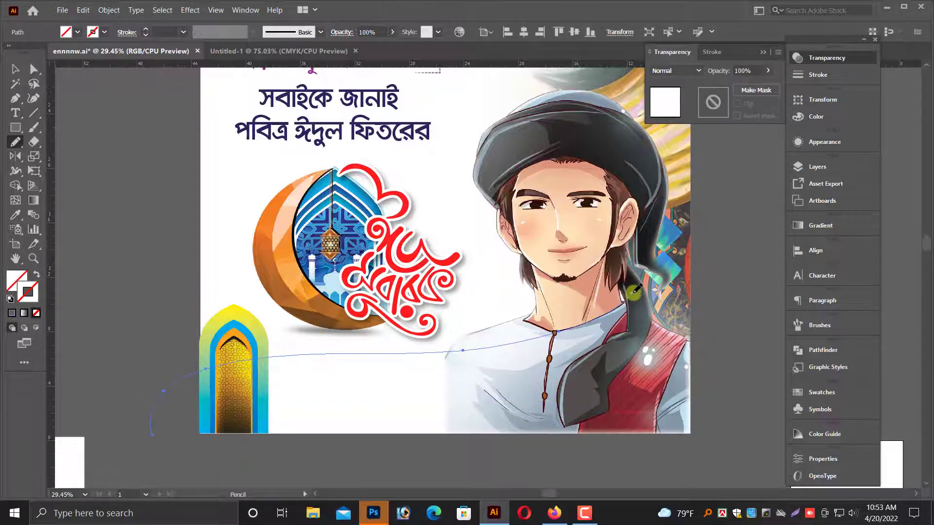
{"action": "mouse_move", "coordinate": [444, 464]}
{"action": "left_mouse_down"}
{"action": "mouse_move", "coordinate": [259, 451]}
{"action": "mouse_move", "coordinate": [151, 423]}
{"action": "left_mouse_up"}
{"action": "left_click", "coordinate": [15, 69]}
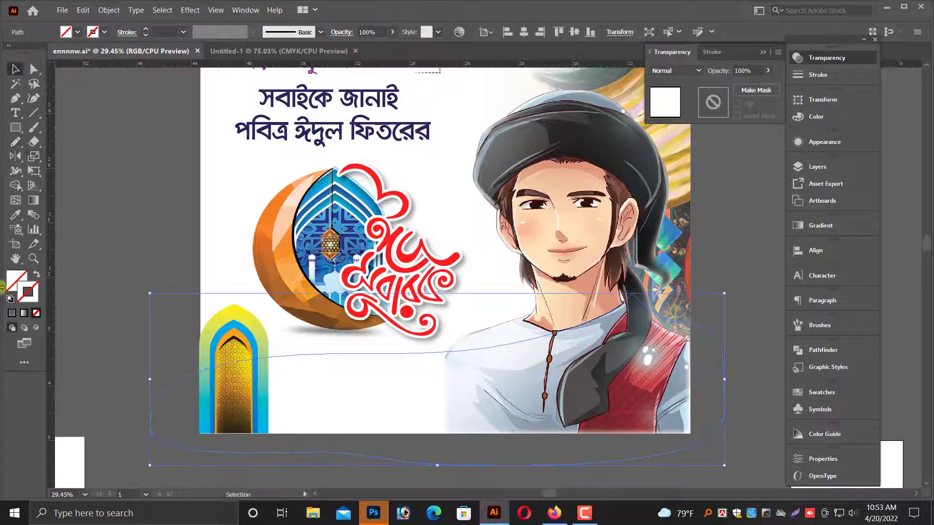
- Fill the wavy shape with a linear white-to-black gradient at 90°
{"action": "left_click", "coordinate": [13, 282]}
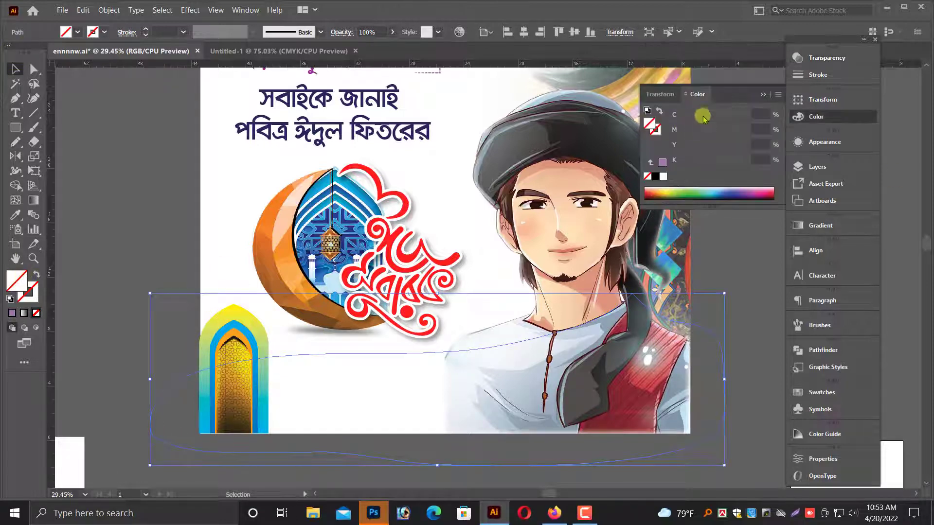
{"action": "left_click", "coordinate": [656, 177]}
{"action": "left_click_drag", "start_coordinate": [743, 161], "coordinate": [652, 160]}
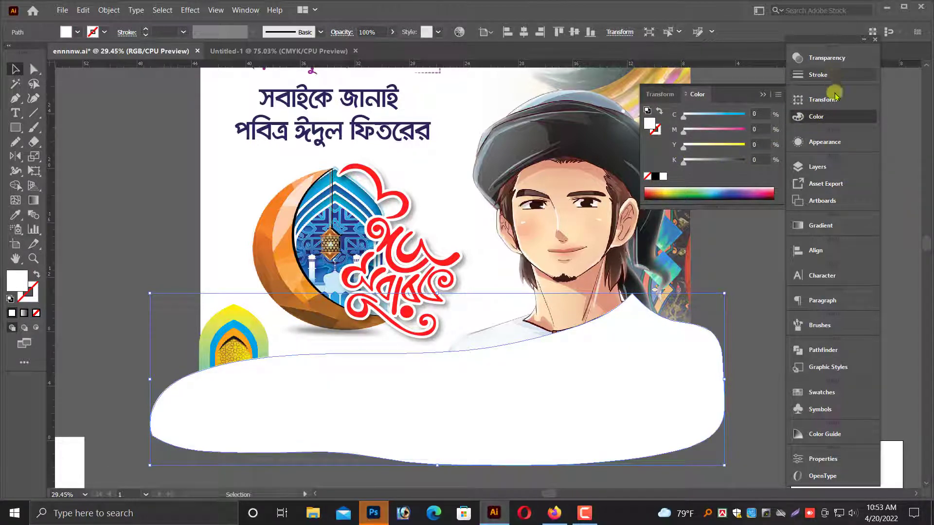
{"action": "left_click", "coordinate": [762, 96]}
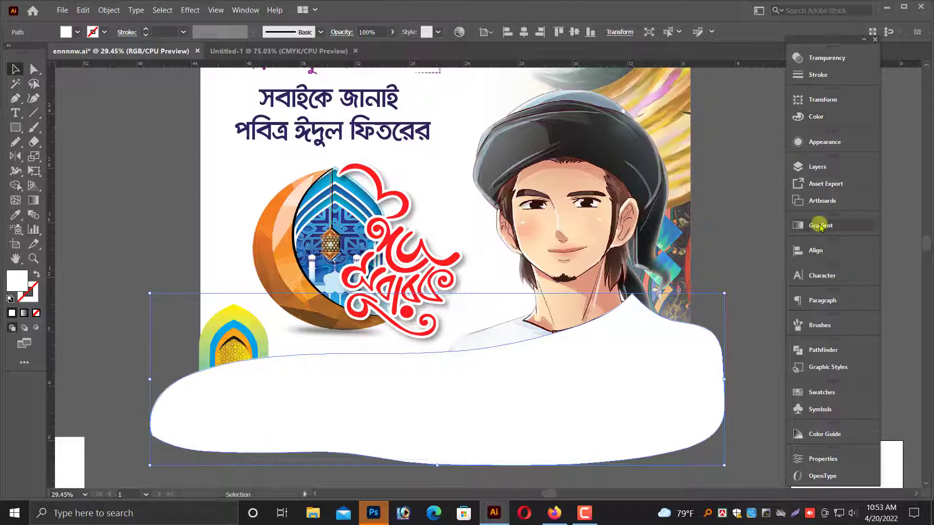
{"action": "left_click", "coordinate": [820, 226]}
{"action": "left_click", "coordinate": [704, 319]}
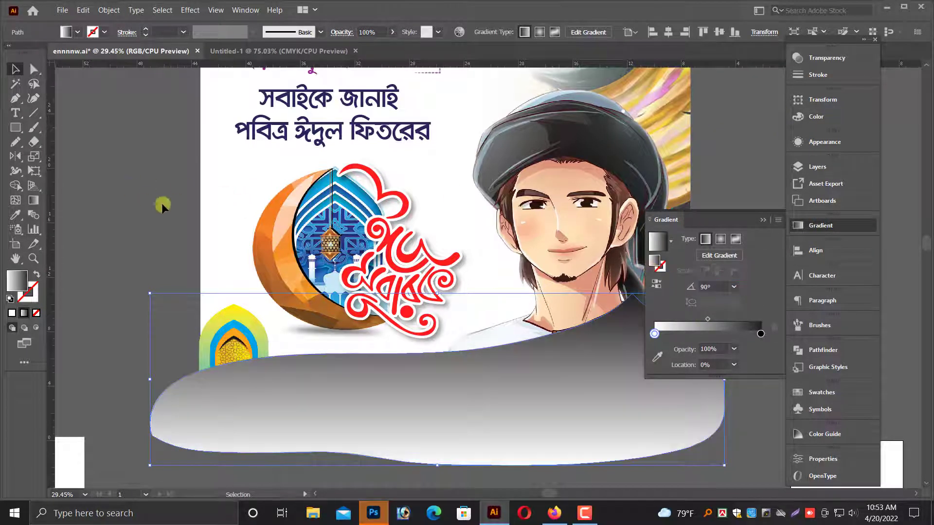
- Use Shape Builder on the wavy shape and poster background to remove the part of the wave outside the poster
{"action": "left_click", "coordinate": [161, 203]}
{"action": "left_click", "coordinate": [207, 256]}
{"action": "left_click", "coordinate": [184, 402]}
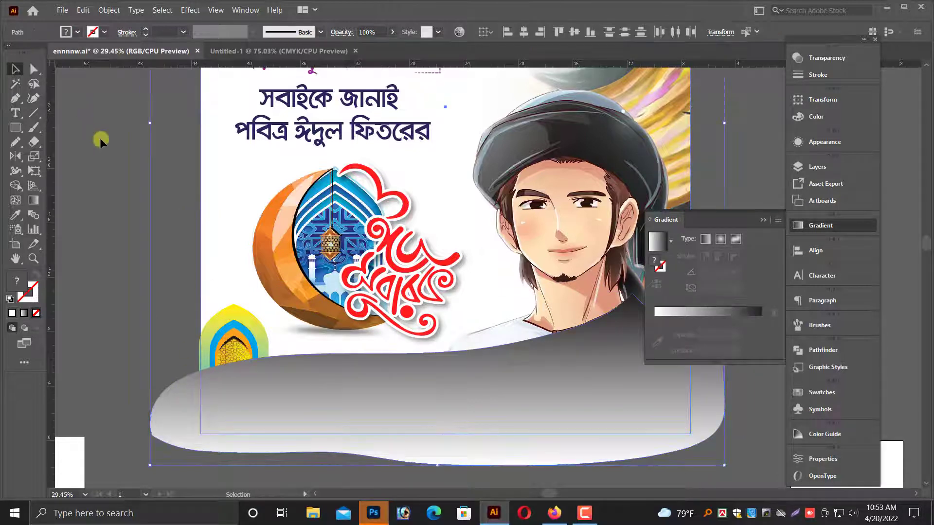
{"action": "left_click", "coordinate": [15, 186]}
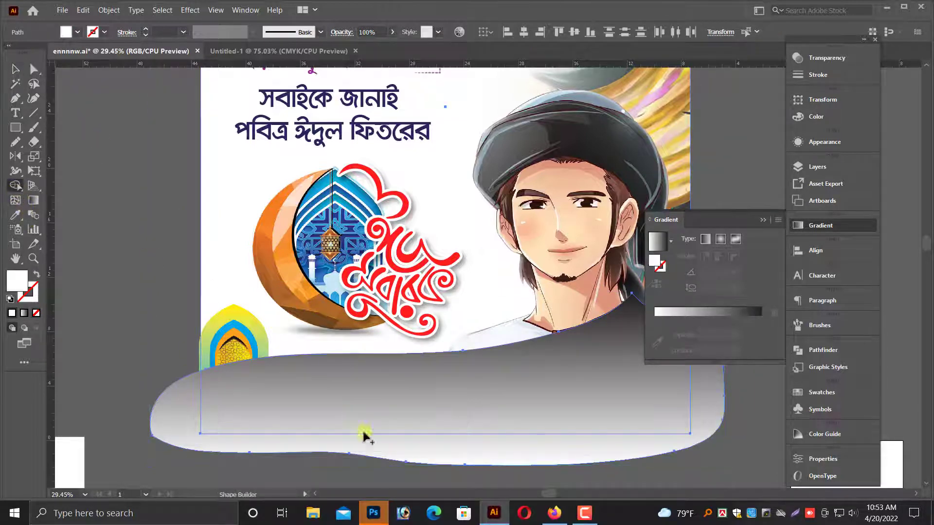
{"action": "left_click", "coordinate": [406, 449], "text": "alt"}
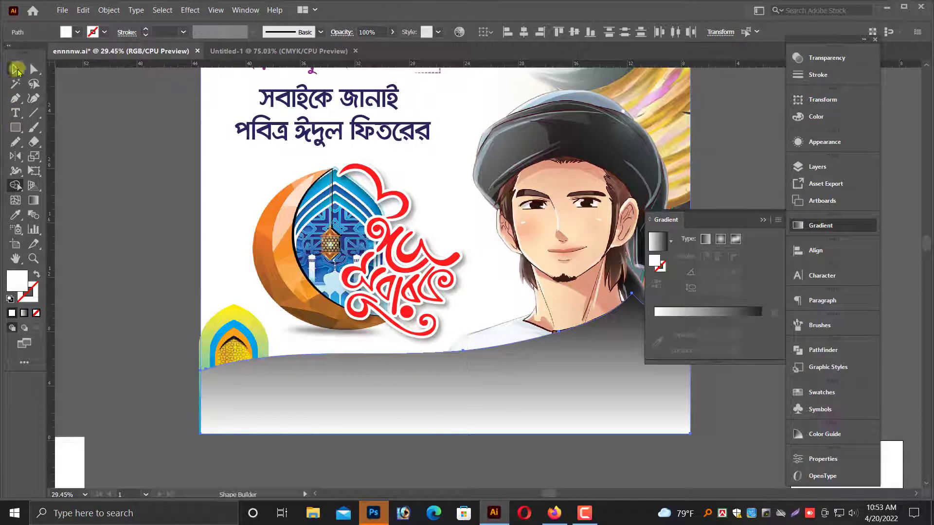
{"action": "left_click", "coordinate": [16, 70]}
{"action": "left_click", "coordinate": [65, 169]}
- Move the portrait image up so that more of the man's chest shows above the wavy shape
{"action": "left_click_drag", "start_coordinate": [569, 368], "coordinate": [476, 369]}
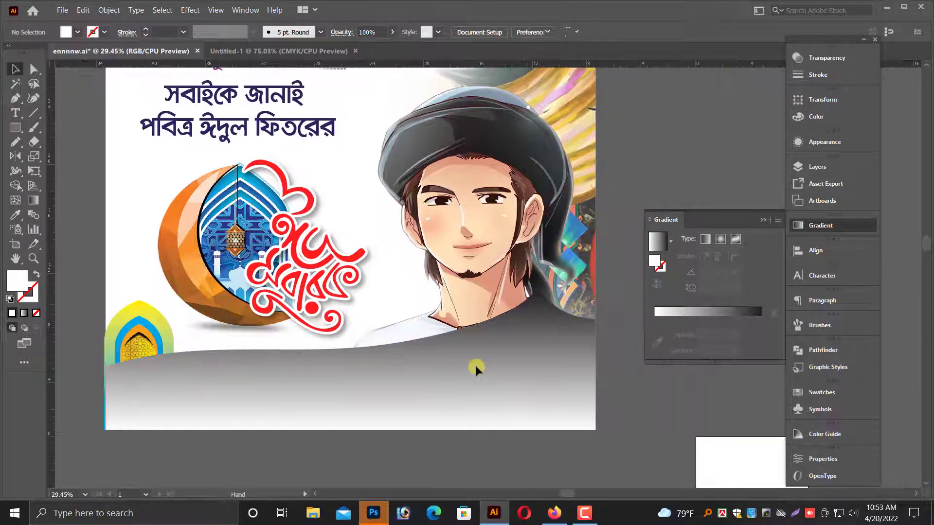
{"action": "left_click", "coordinate": [476, 364]}
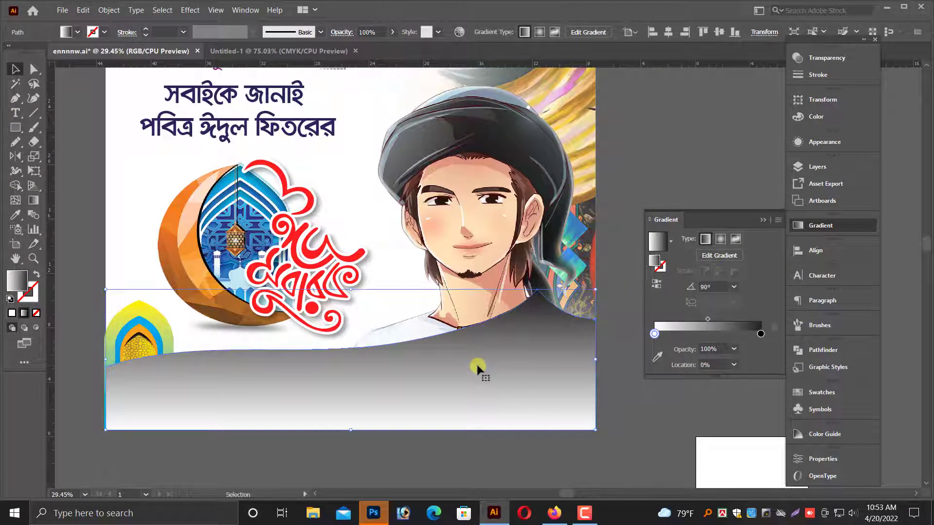
{"action": "left_click", "coordinate": [632, 401]}
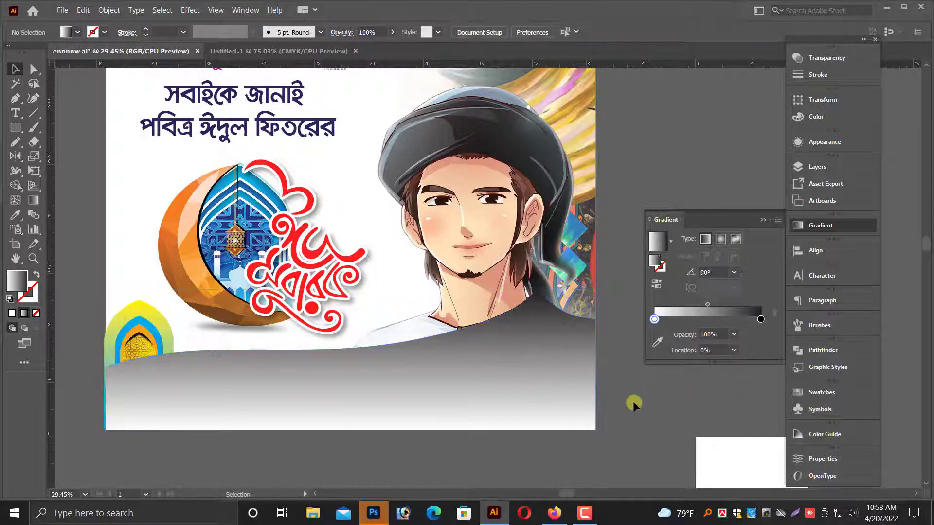
{"action": "scroll", "coordinate": [557, 390], "scroll_direction": "up", "scroll_amount": 1}
{"action": "left_click", "coordinate": [555, 382]}
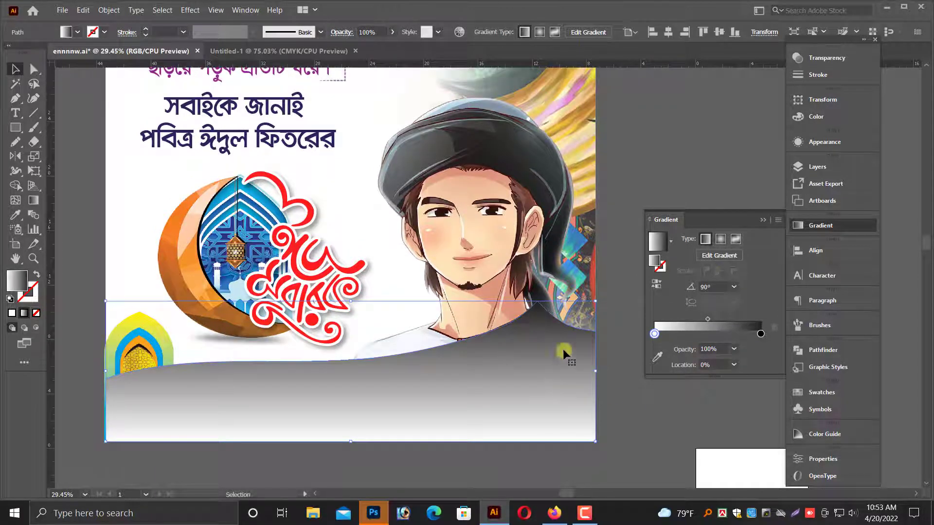
{"action": "scroll", "coordinate": [539, 291], "scroll_direction": "up", "scroll_amount": 4}
{"action": "left_click", "coordinate": [482, 311]}
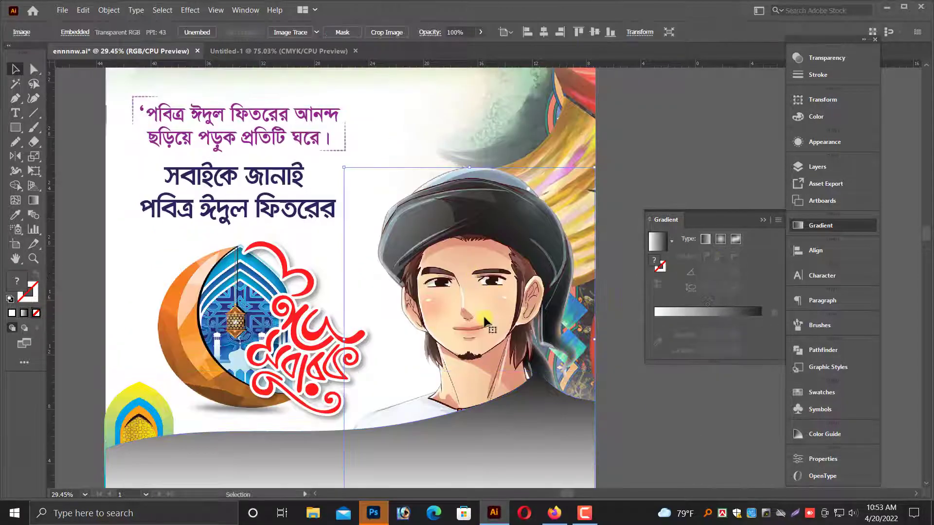
{"action": "mouse_move", "coordinate": [495, 333]}
{"action": "left_mouse_down"}
{"action": "mouse_move", "coordinate": [495, 324]}
{"action": "mouse_move", "coordinate": [504, 336]}
{"action": "left_mouse_up"}
{"action": "scroll", "coordinate": [501, 343], "scroll_direction": "up", "scroll_amount": 1}
{"action": "scroll", "coordinate": [672, 419], "scroll_direction": "down", "scroll_amount": 2}
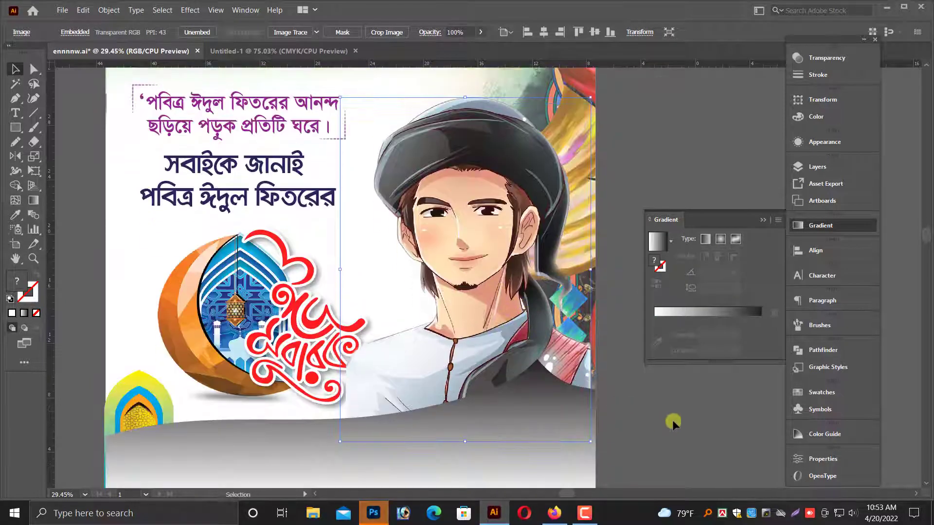
- Change the wavy shape's black gradient stop to green, RGB 0, 148, 0
{"action": "left_click", "coordinate": [532, 430]}
{"action": "scroll", "coordinate": [559, 418], "scroll_direction": "down", "scroll_amount": 1}
{"action": "left_click", "coordinate": [761, 335]}
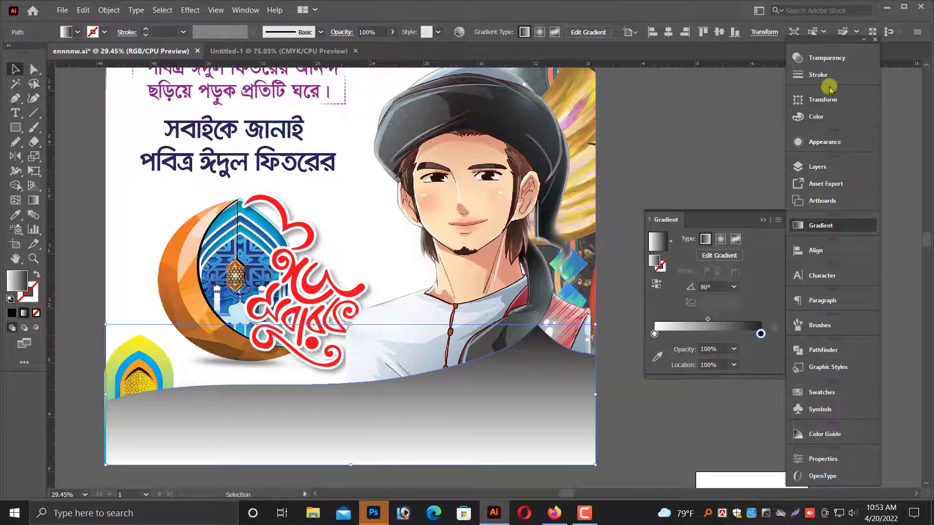
{"action": "left_click", "coordinate": [819, 117]}
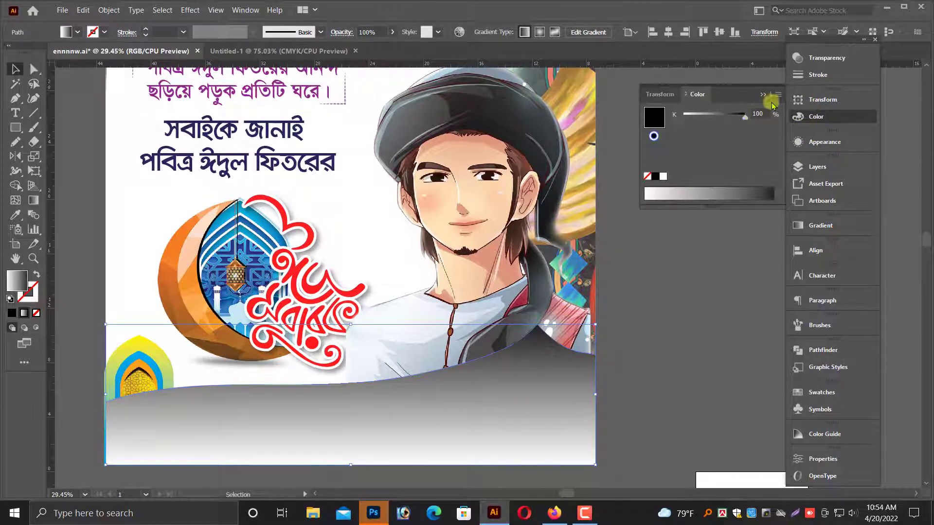
{"action": "left_click", "coordinate": [778, 94]}
{"action": "left_click", "coordinate": [809, 124]}
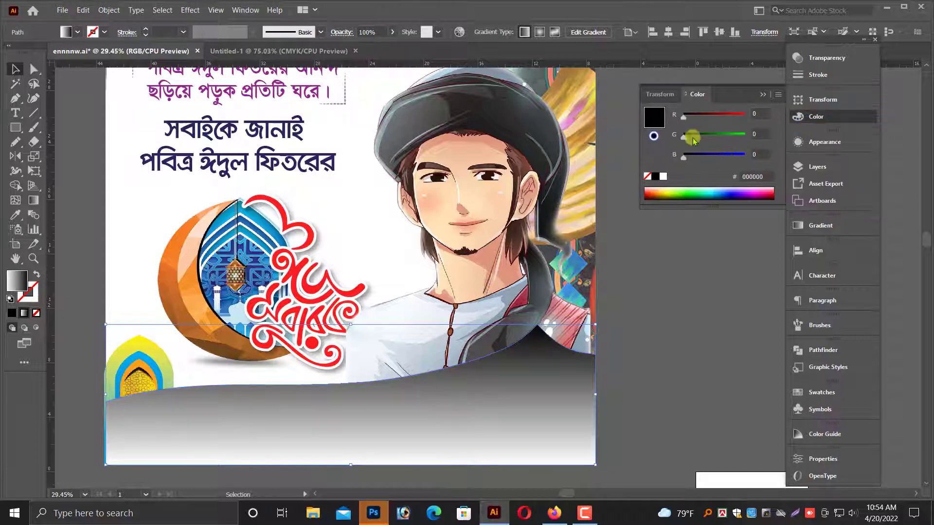
{"action": "left_click_drag", "start_coordinate": [684, 134], "coordinate": [721, 137]}
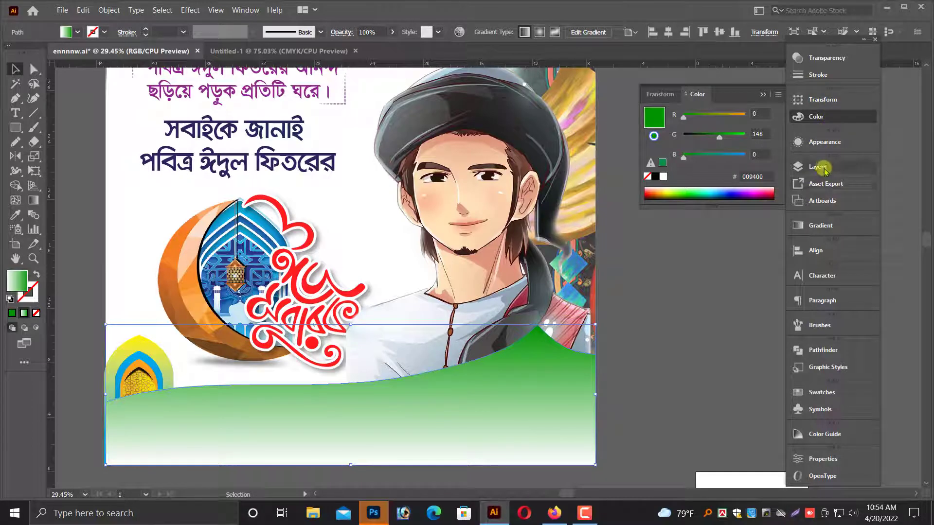
- Change the wavy shape's white gradient stop to dark green, RGB 0, 62, 0
{"action": "left_click", "coordinate": [817, 225]}
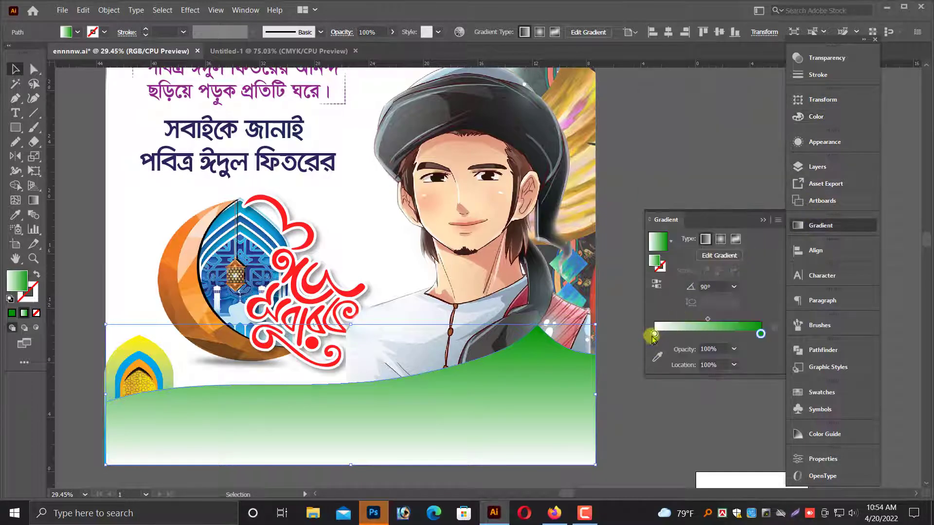
{"action": "left_click", "coordinate": [803, 117]}
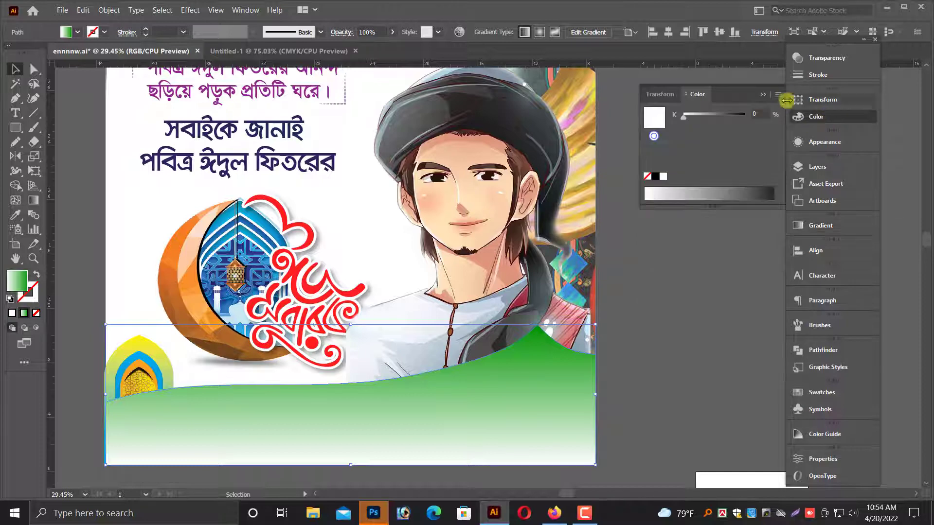
{"action": "left_click", "coordinate": [778, 94]}
{"action": "left_click", "coordinate": [805, 121]}
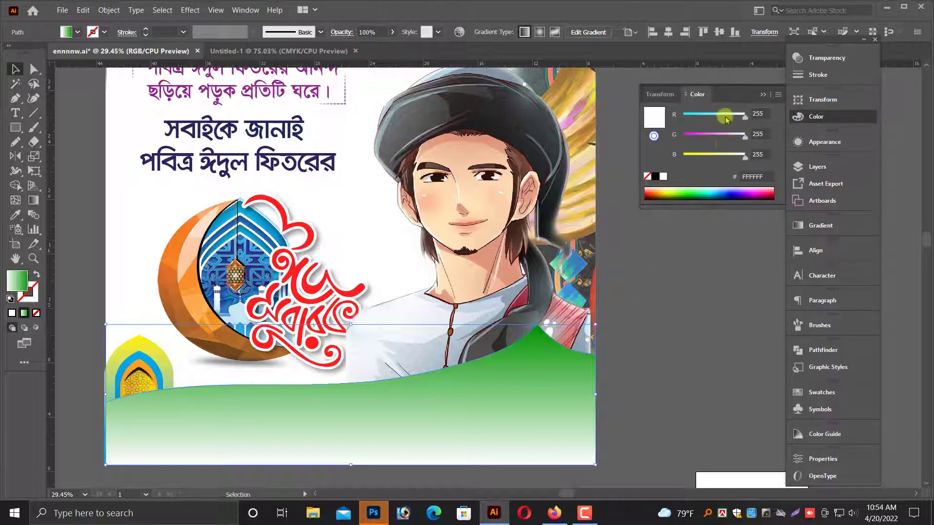
{"action": "left_click_drag", "start_coordinate": [726, 119], "coordinate": [683, 115]}
{"action": "left_click_drag", "start_coordinate": [744, 156], "coordinate": [684, 157]}
{"action": "left_click_drag", "start_coordinate": [745, 135], "coordinate": [701, 137]}
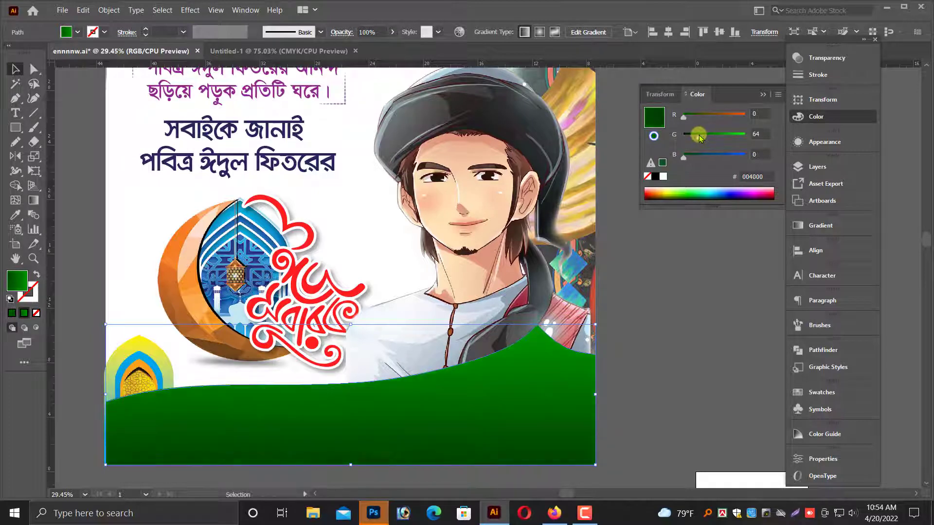
- Stretch the green wave's lower-left corner outward to cover the thin strip of the arch at the poster's left edge
{"action": "scroll", "coordinate": [600, 317], "scroll_direction": "down", "scroll_amount": 6}
{"action": "left_click", "coordinate": [325, 423]}
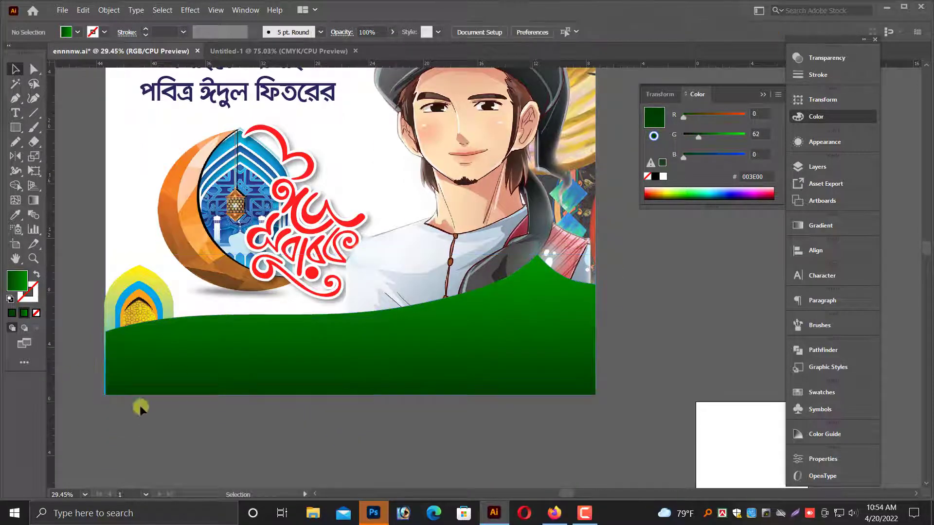
{"action": "left_click_drag", "start_coordinate": [92, 311], "coordinate": [295, 396]}
{"action": "left_click_drag", "start_coordinate": [175, 363], "coordinate": [275, 350]}
{"action": "left_click", "coordinate": [272, 353]}
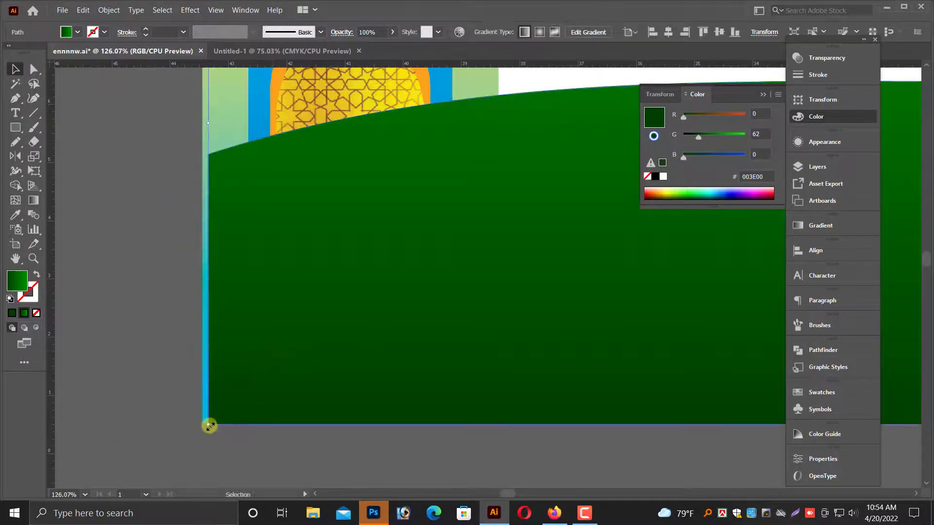
{"action": "left_click_drag", "start_coordinate": [210, 427], "coordinate": [206, 417]}
{"action": "scroll", "coordinate": [209, 417], "scroll_direction": "down", "scroll_amount": 5}
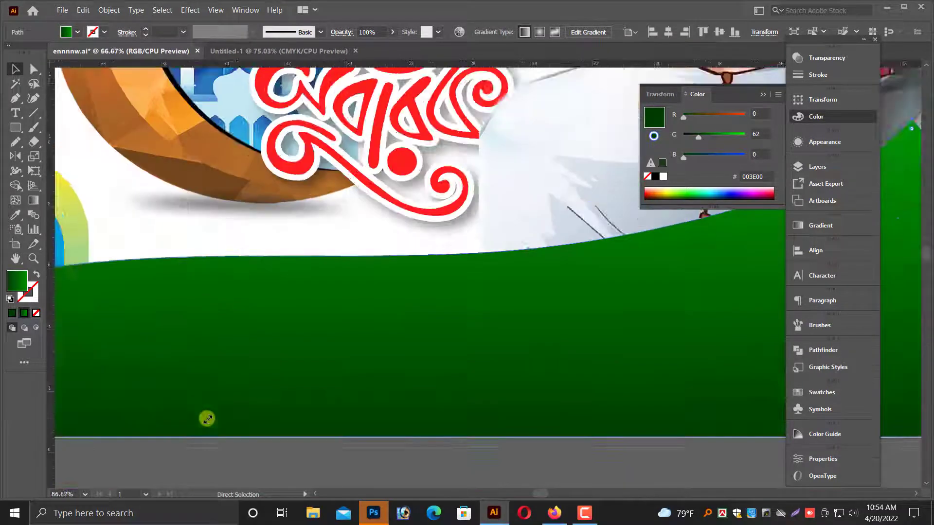
{"action": "scroll", "coordinate": [324, 437], "scroll_direction": "up", "scroll_amount": 1}
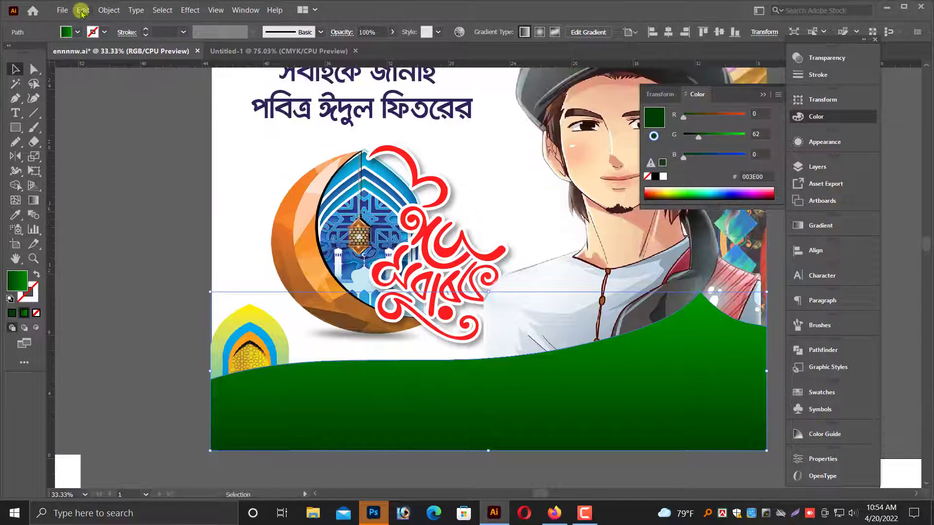
- Copy the green wave and paste the duplicate in front of the original
{"action": "left_click", "coordinate": [82, 10]}
{"action": "left_click", "coordinate": [97, 61]}
{"action": "left_click", "coordinate": [82, 10]}
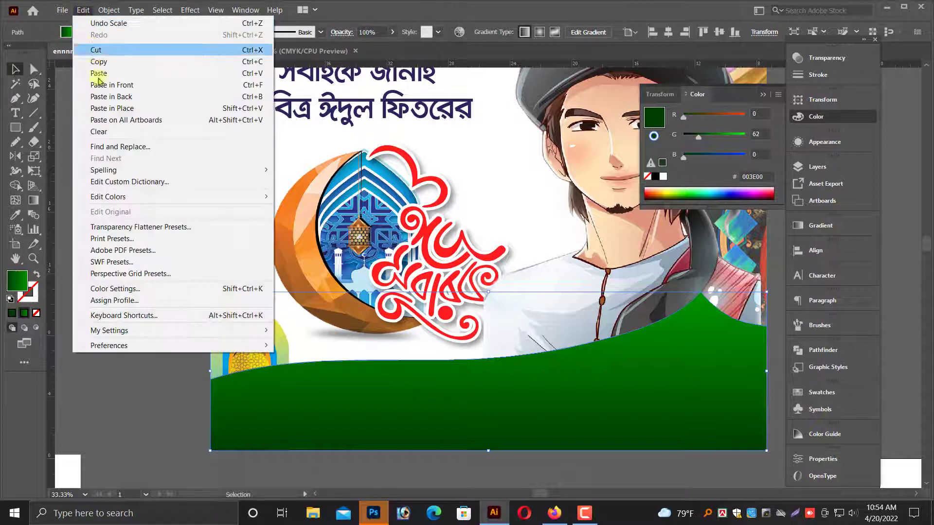
{"action": "left_click", "coordinate": [104, 88]}
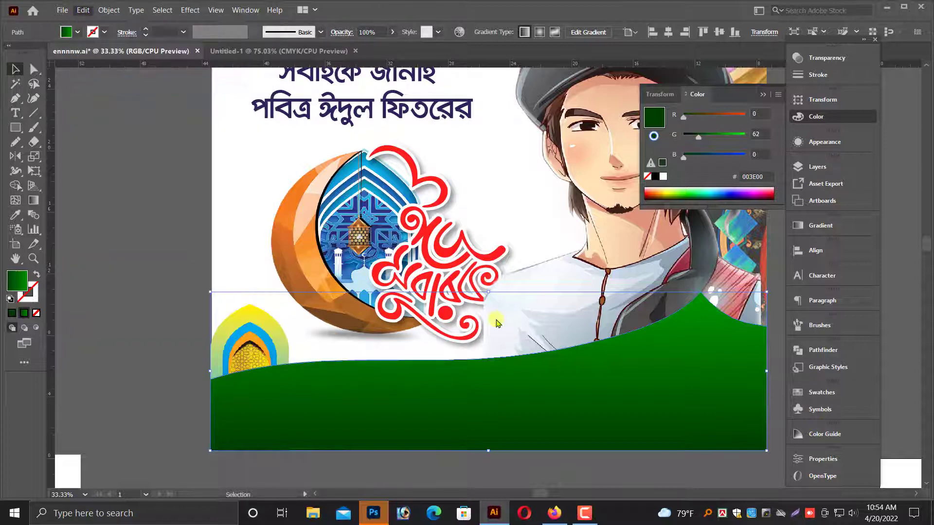
- Lower the front wave copy's upper edge slightly and redirect its gradient so it runs from dark green at left to bright green at right
{"action": "left_click_drag", "start_coordinate": [488, 292], "coordinate": [495, 304]}
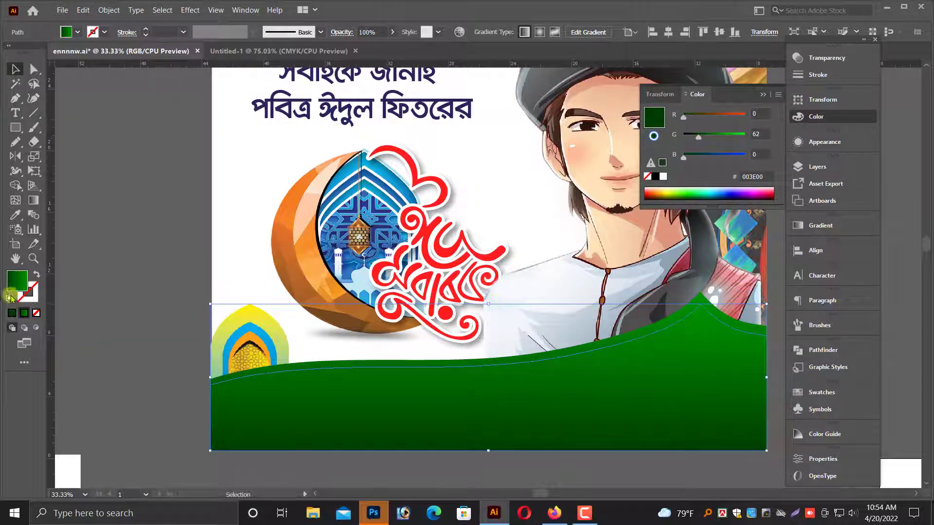
{"action": "left_click", "coordinate": [33, 200]}
{"action": "left_click_drag", "start_coordinate": [333, 313], "coordinate": [603, 452]}
{"action": "left_click", "coordinate": [16, 68]}
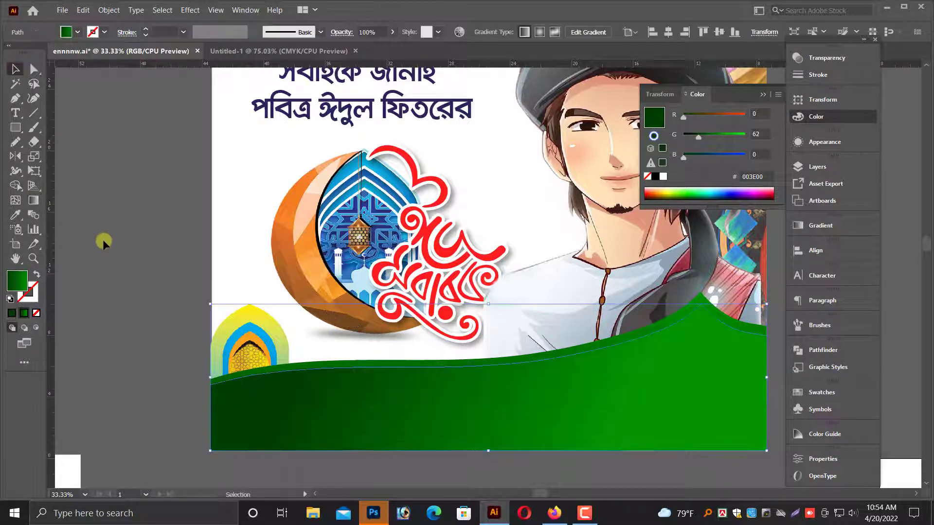
{"action": "left_click", "coordinate": [103, 239]}
- Move the arch ornament at the poster's left edge up so more of it stands above the green wave
{"action": "key", "text": "ctrl+minus"}
{"action": "left_click_drag", "start_coordinate": [196, 258], "coordinate": [155, 285]}
{"action": "scroll", "coordinate": [155, 285], "scroll_direction": "down", "scroll_amount": 1}
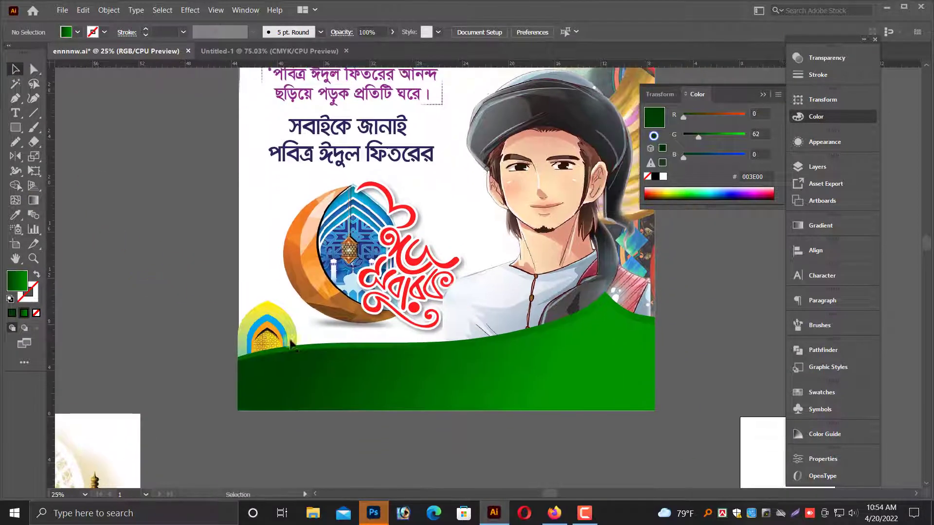
{"action": "left_click", "coordinate": [266, 330]}
{"action": "left_click_drag", "start_coordinate": [265, 322], "coordinate": [265, 298]}
- Scale the crescent and Eid calligraphy group down slightly
{"action": "left_click", "coordinate": [425, 285]}
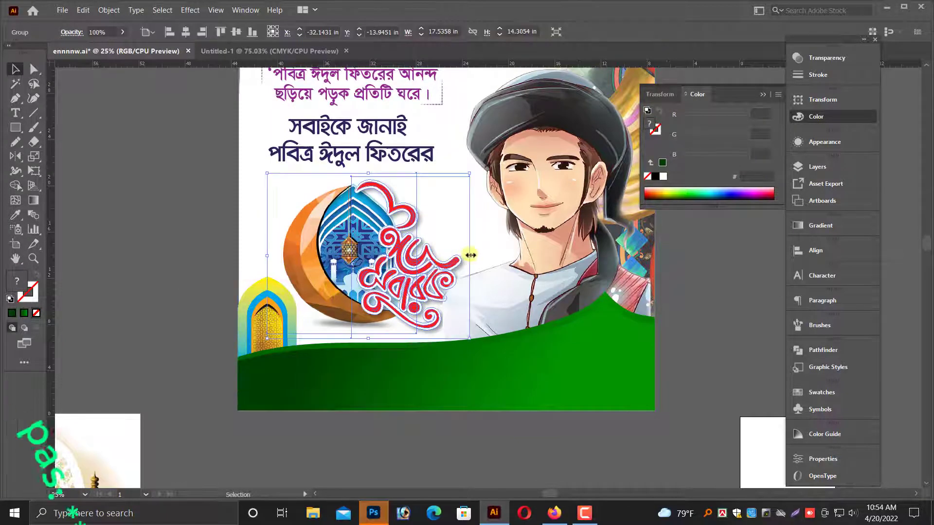
{"action": "left_click_drag", "start_coordinate": [470, 255], "coordinate": [463, 256]}
{"action": "left_click", "coordinate": [207, 253]}
- Raise the arch ornament a little further above the green wave
{"action": "left_click_drag", "start_coordinate": [270, 316], "coordinate": [271, 302]}
{"action": "left_click", "coordinate": [168, 335]}
{"action": "left_click", "coordinate": [283, 272]}
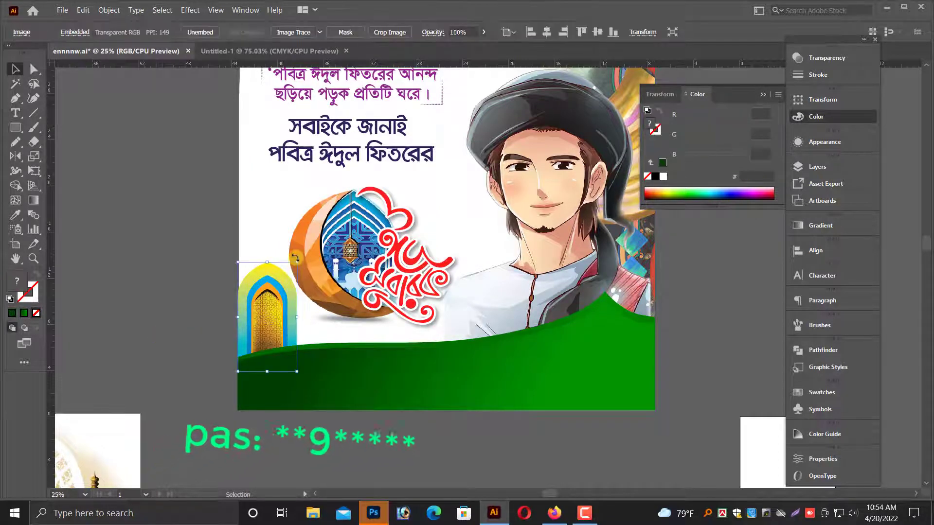
{"action": "left_click", "coordinate": [299, 213]}
- Copy the two-line navy greeting onto the green footer in front of the wave and fill the copy white
{"action": "scroll", "coordinate": [311, 202], "scroll_direction": "up", "scroll_amount": 1}
{"action": "left_click_drag", "start_coordinate": [333, 182], "coordinate": [437, 424]}
{"action": "left_click_drag", "start_coordinate": [490, 365], "coordinate": [490, 365]}
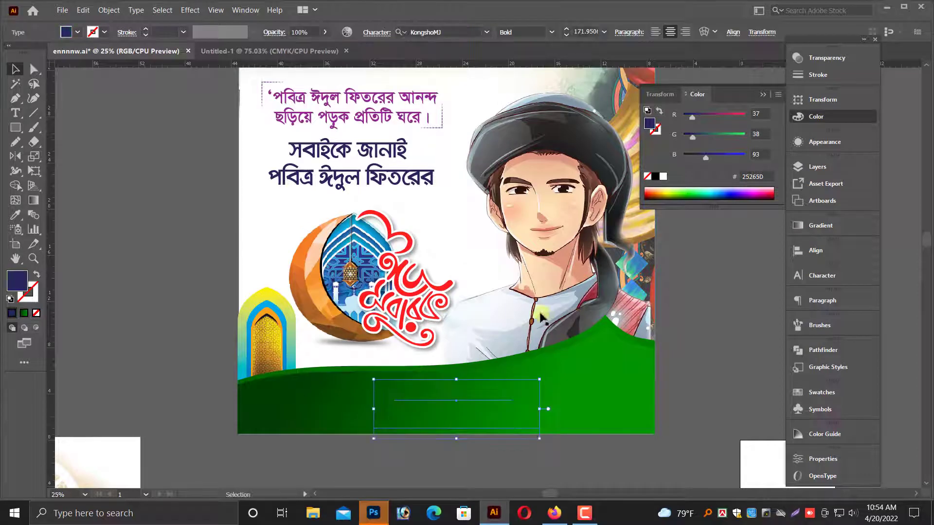
{"action": "left_click", "coordinate": [663, 177]}
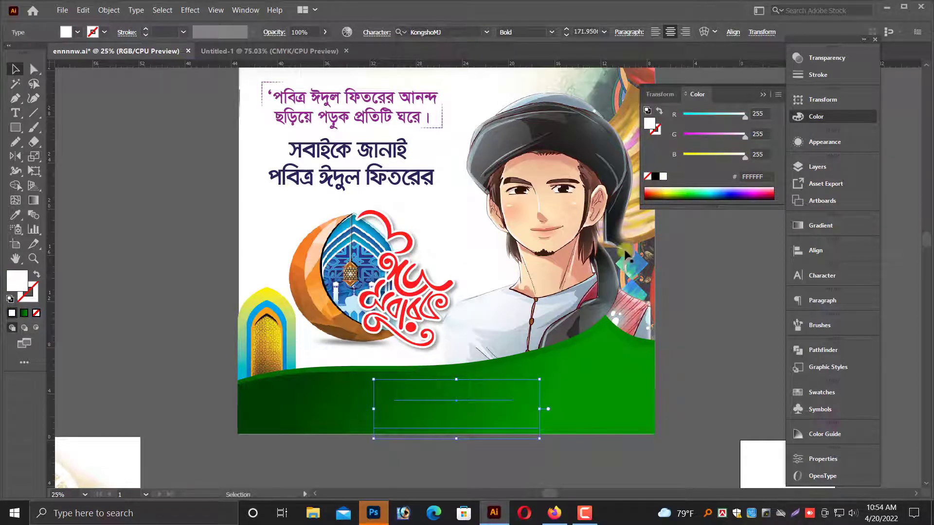
{"action": "scroll", "coordinate": [514, 389], "scroll_direction": "down", "scroll_amount": 5}
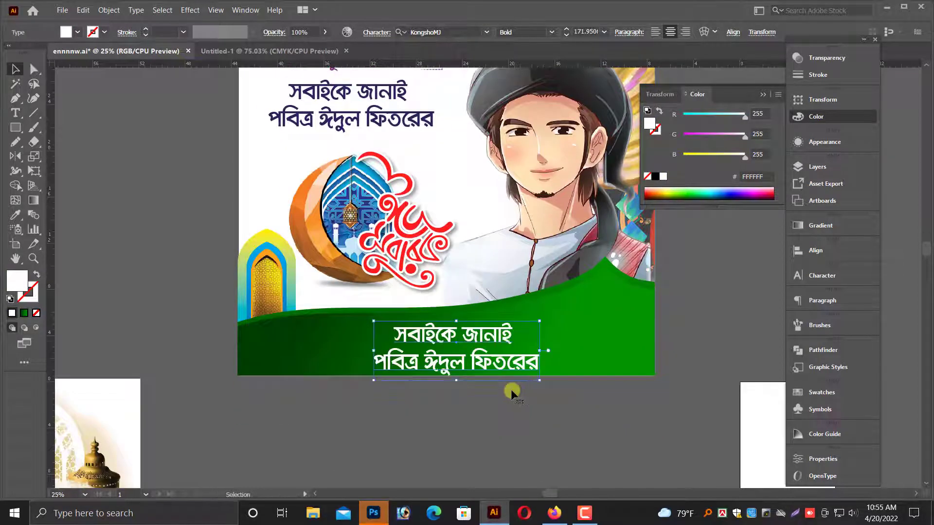
- Replace the white footer text with "নাম" and place it in the left part of the green wave
{"action": "triple_click", "coordinate": [460, 362]}
{"action": "key", "text": "ctrl+a"}
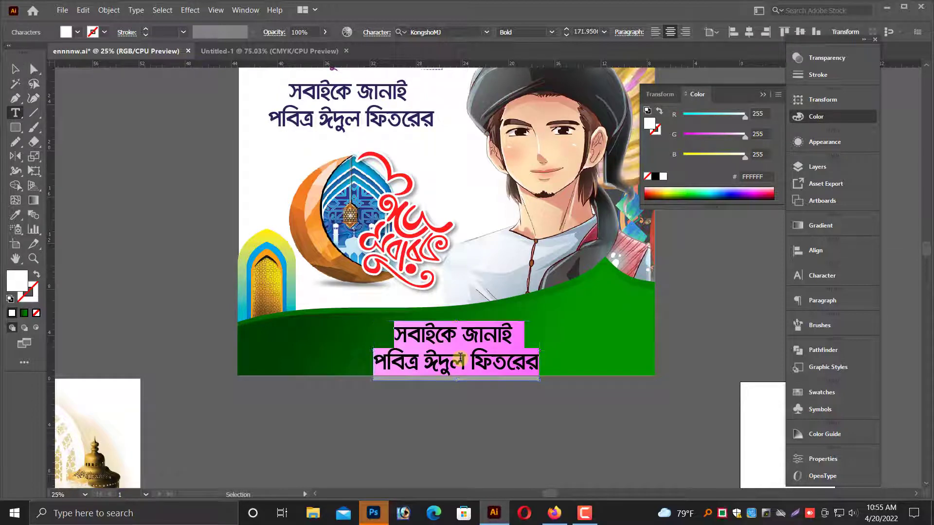
{"action": "type", "text": "নাম"}
{"action": "key", "text": "Escape"}
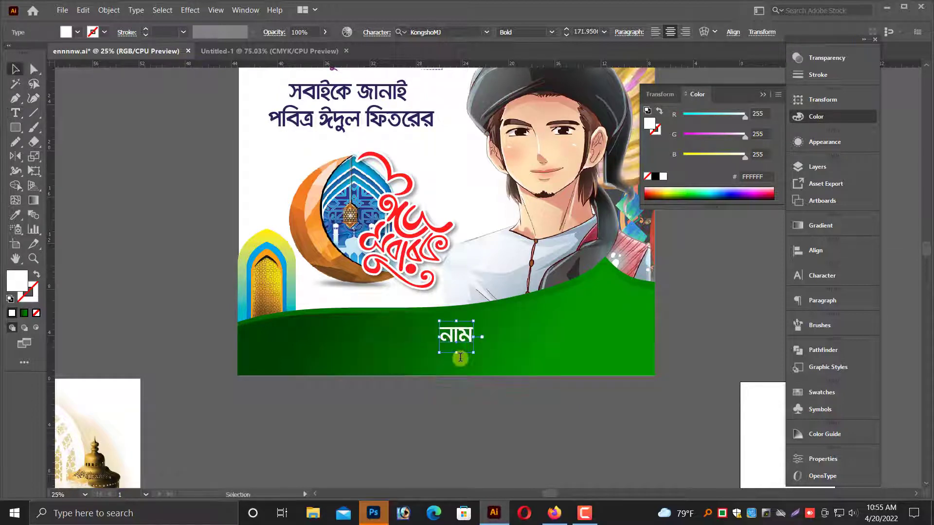
{"action": "left_click_drag", "start_coordinate": [458, 336], "coordinate": [345, 335]}
- Append a colon after "নাম" in the footer and nudge the label slightly to the left
{"action": "key", "text": "ctrl+equal"}
{"action": "key", "text": "ctrl+equal"}
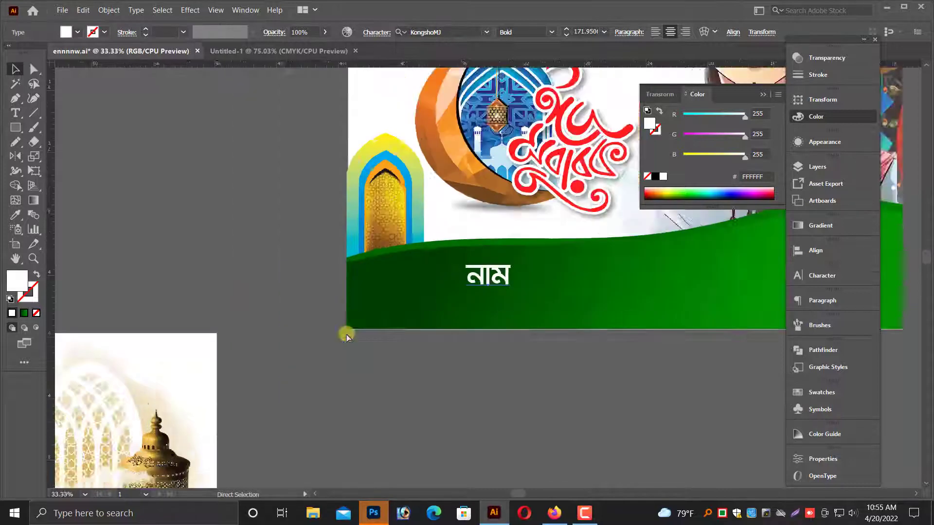
{"action": "double_click", "coordinate": [460, 287]}
{"action": "key", "text": "ctrl+a"}
{"action": "key", "text": "Right"}
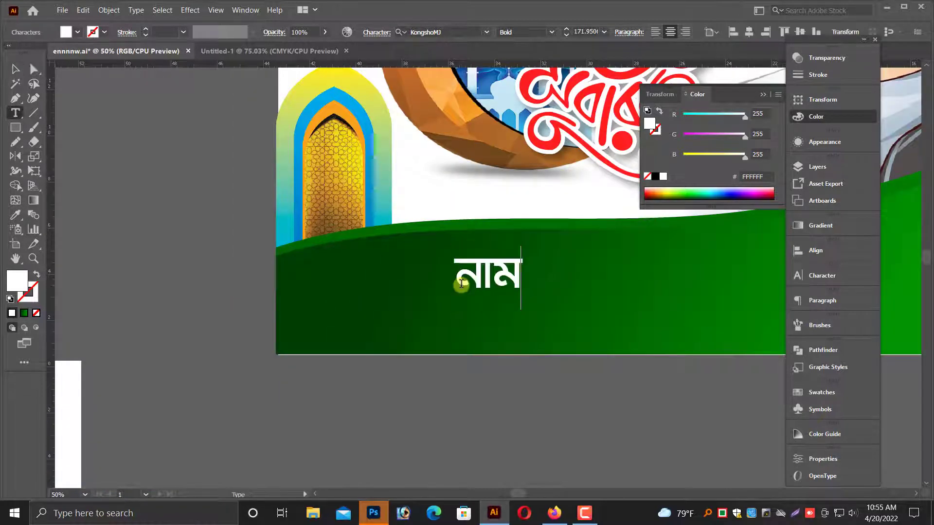
{"action": "type", "text": "ঃ"}
{"action": "key", "text": "Escape"}
{"action": "left_click_drag", "start_coordinate": [485, 283], "coordinate": [481, 281]}
- Add a second line reading "পদবী:" beneath the name label in the footer text
{"action": "double_click", "coordinate": [480, 280]}
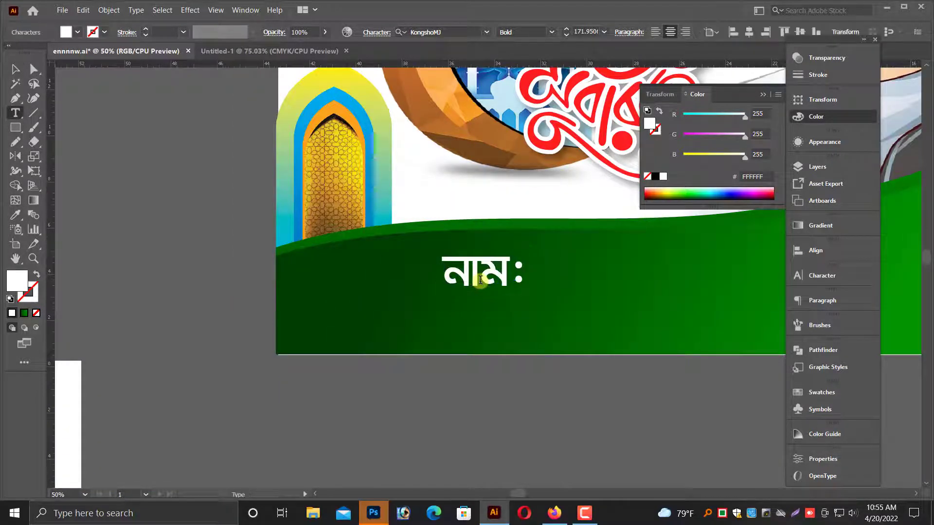
{"action": "key", "text": "ctrl+a"}
{"action": "left_click", "coordinate": [480, 281]}
{"action": "type", "text": "পদ"}
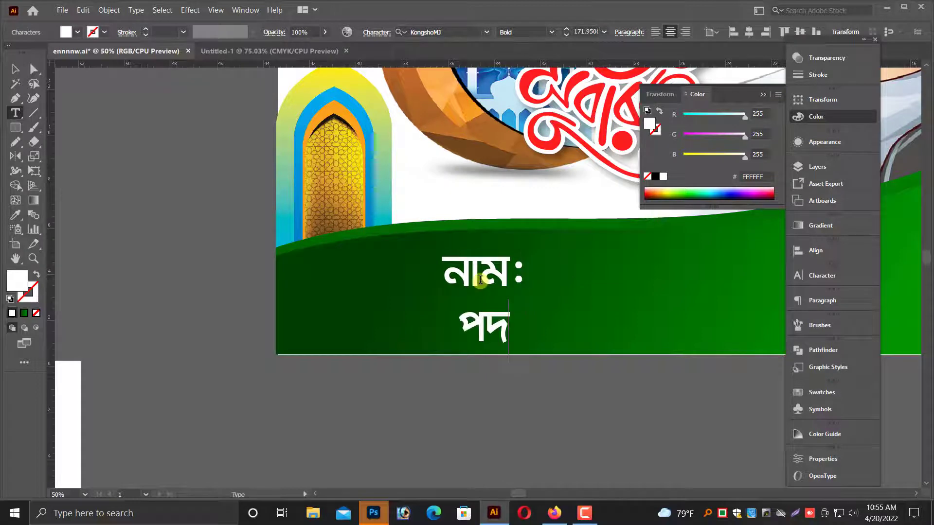
{"action": "type", "text": "বী:"}
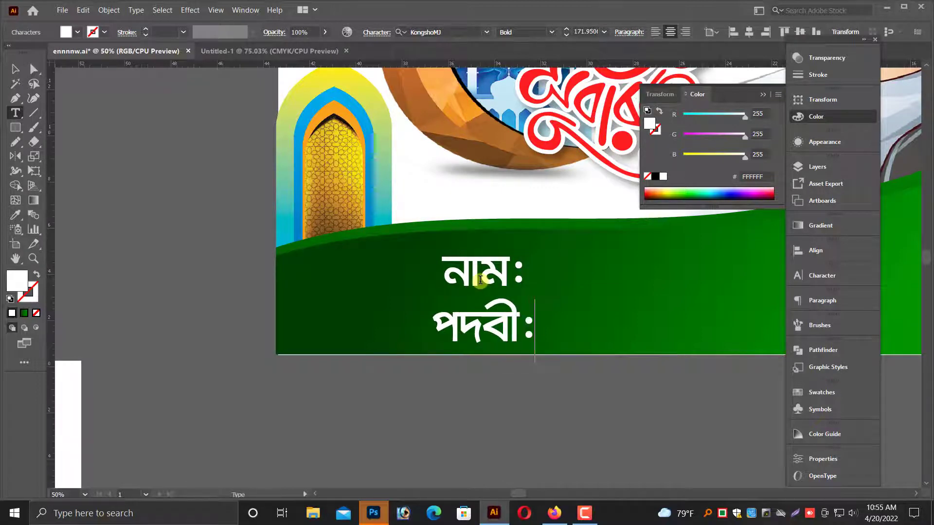
{"action": "key", "text": "Escape"}
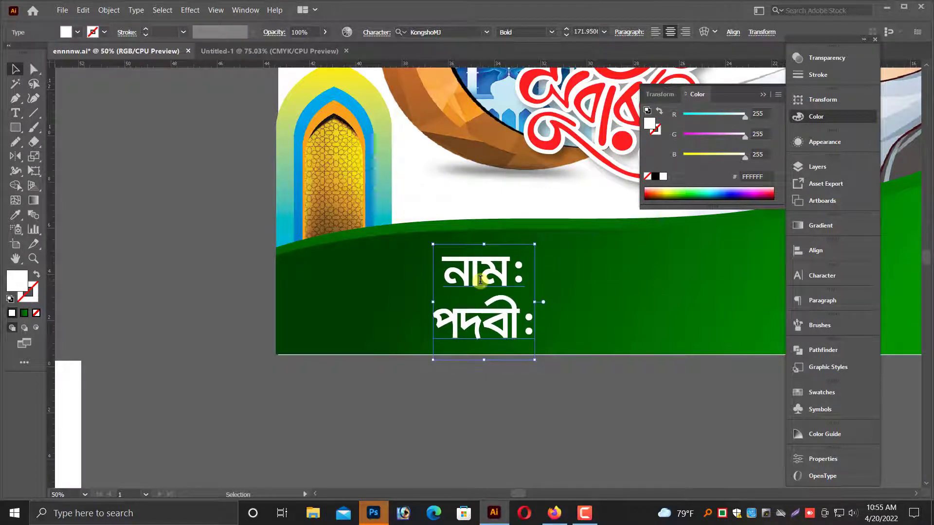
- Move the light embossed geometric pattern image from beside the artboard onto the poster, against its left edge over the mosque's faded base
{"action": "key", "text": "ctrl+minus"}
{"action": "key", "text": "ctrl+minus"}
{"action": "key", "text": "ctrl+minus"}
{"action": "left_click", "coordinate": [471, 378]}
{"action": "key", "text": "ctrl+minus"}
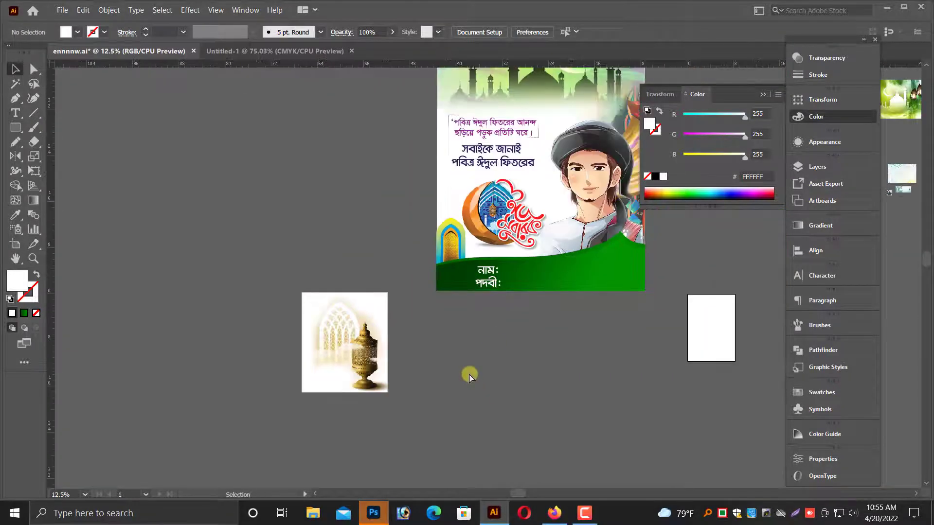
{"action": "left_click_drag", "start_coordinate": [469, 375], "coordinate": [254, 480]}
{"action": "key", "text": "ctrl+plus"}
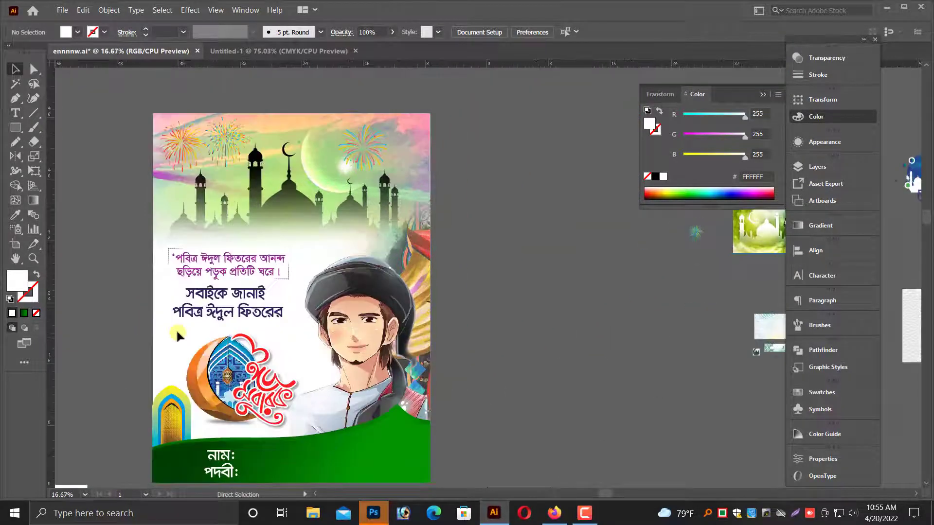
{"action": "key", "text": "ctrl+minus"}
{"action": "left_click_drag", "start_coordinate": [527, 362], "coordinate": [411, 366]}
{"action": "key", "text": "alt+space"}
{"action": "left_click", "coordinate": [715, 320]}
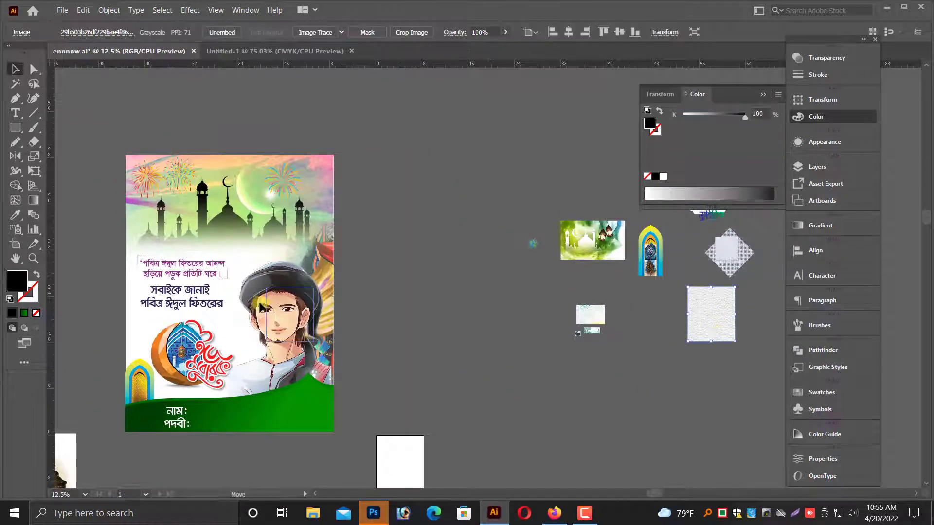
{"action": "left_click_drag", "start_coordinate": [261, 306], "coordinate": [240, 277]}
{"action": "key", "text": "ctrl+plus"}
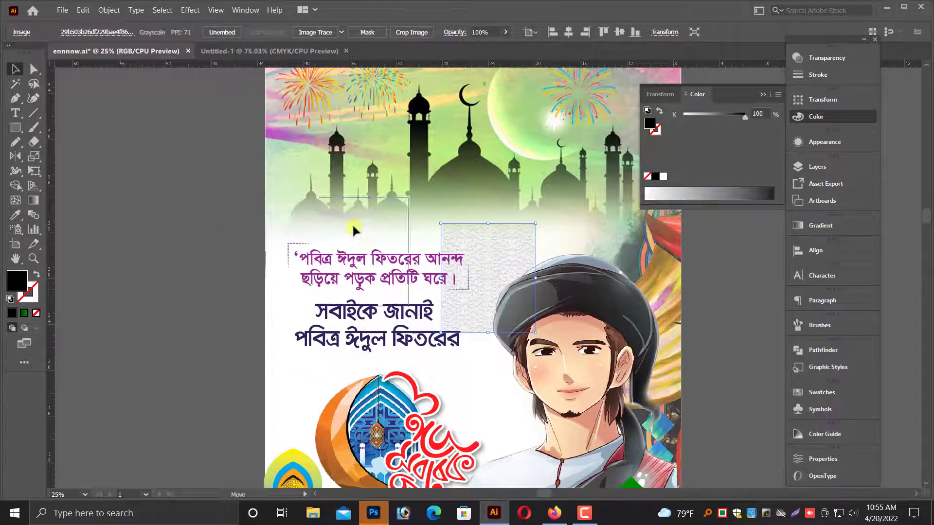
{"action": "left_click_drag", "start_coordinate": [353, 226], "coordinate": [322, 209]}
- Enlarge the pattern image from its lower-right corner until it extends behind the portrait and down past the wave's upper edge
{"action": "scroll", "coordinate": [360, 266], "scroll_direction": "down", "scroll_amount": 2}
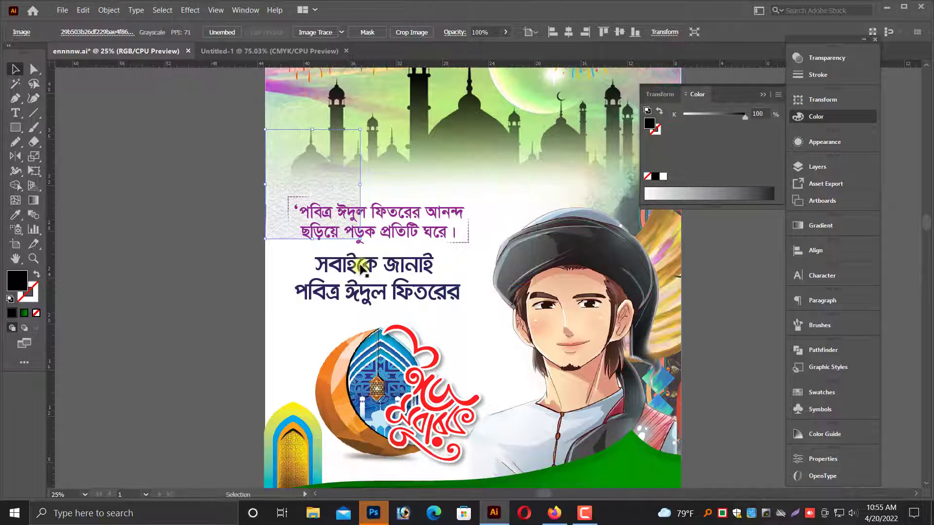
{"action": "left_click_drag", "start_coordinate": [360, 240], "coordinate": [475, 327]}
{"action": "scroll", "coordinate": [476, 340], "scroll_direction": "down", "scroll_amount": 2}
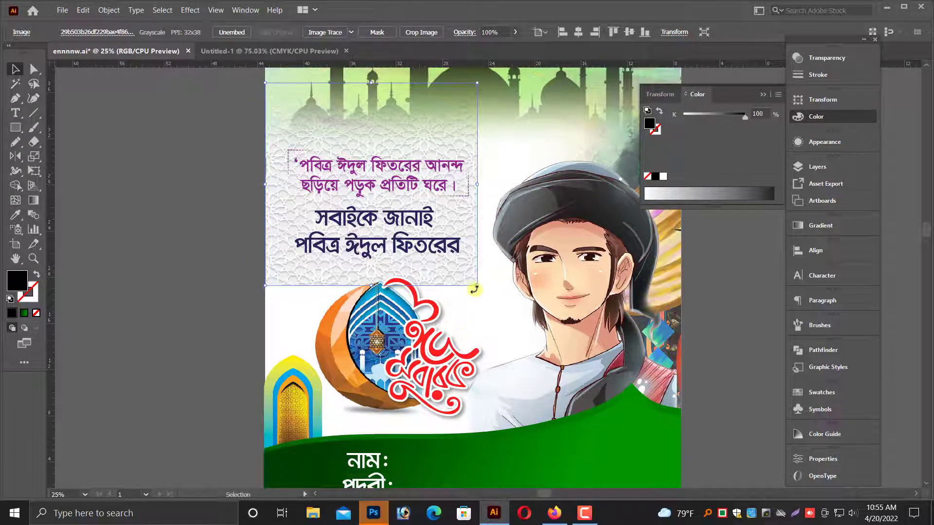
{"action": "left_click_drag", "start_coordinate": [553, 396], "coordinate": [580, 443]}
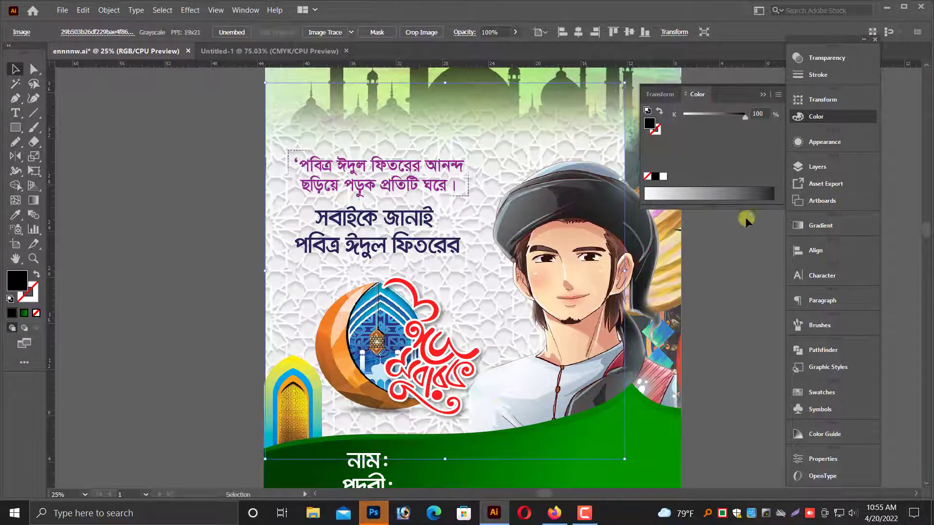
- Try the Soft Light blend mode on the pattern image and switch it back to Normal
{"action": "left_click", "coordinate": [827, 57]}
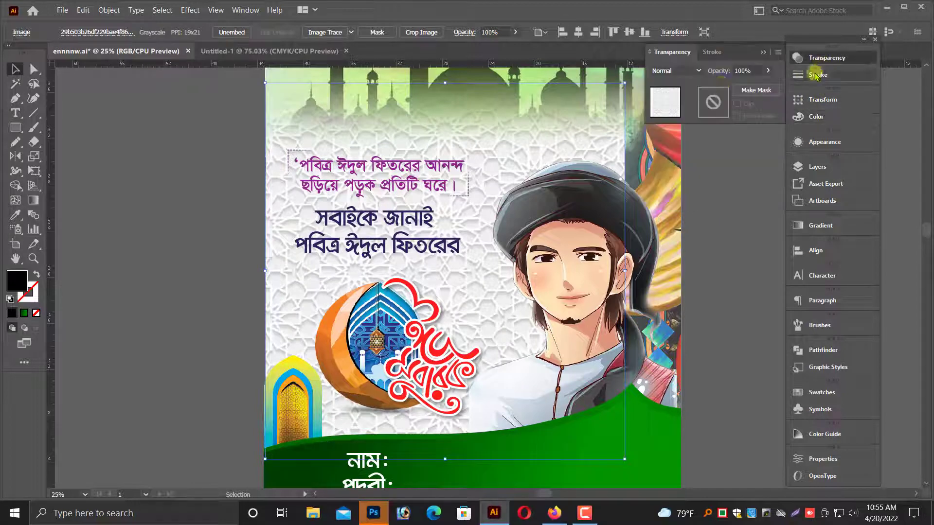
{"action": "left_click", "coordinate": [676, 71]}
{"action": "left_click", "coordinate": [681, 202]}
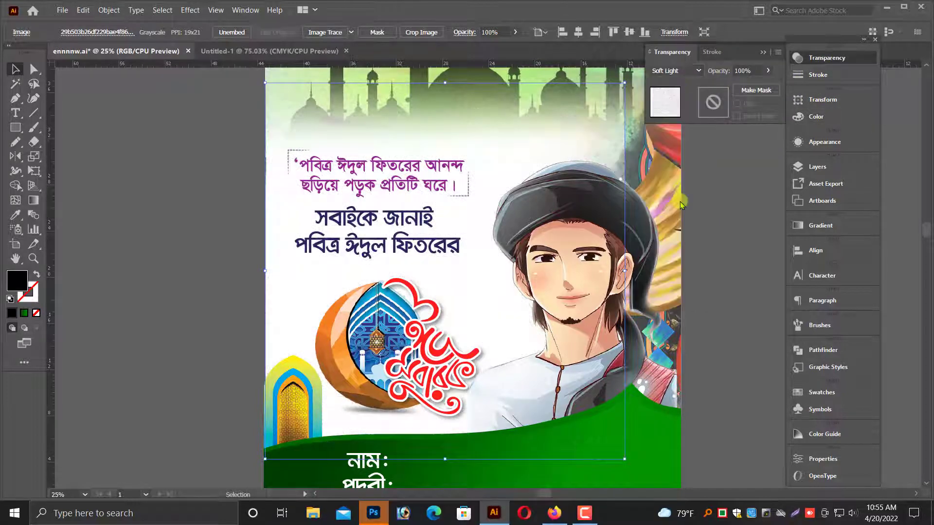
{"action": "left_click", "coordinate": [695, 72]}
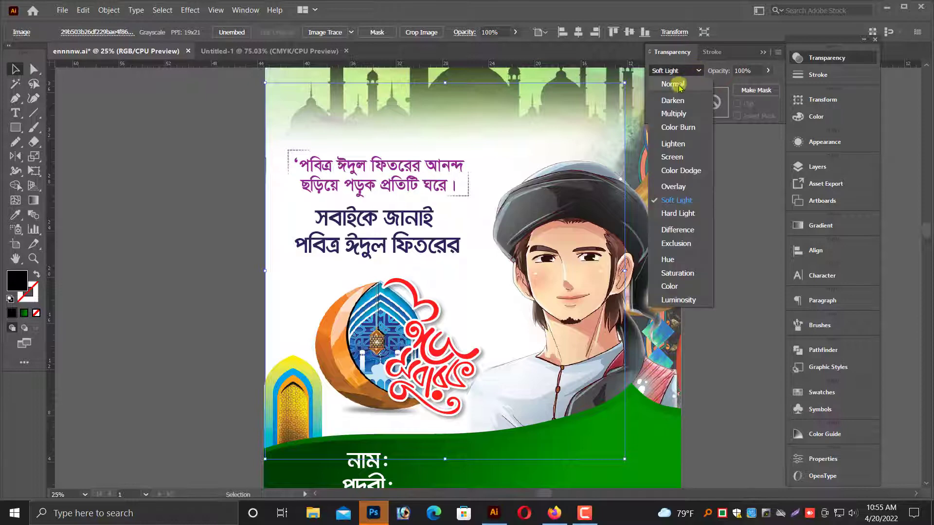
{"action": "left_click", "coordinate": [703, 85]}
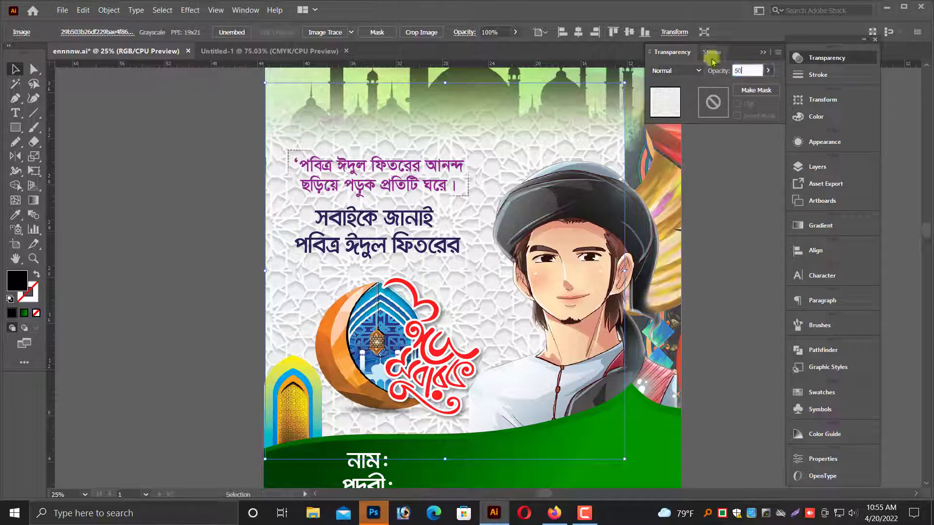
- Lower the pattern image's opacity to 30%
{"action": "type", "text": "50"}
{"action": "key", "text": "Return"}
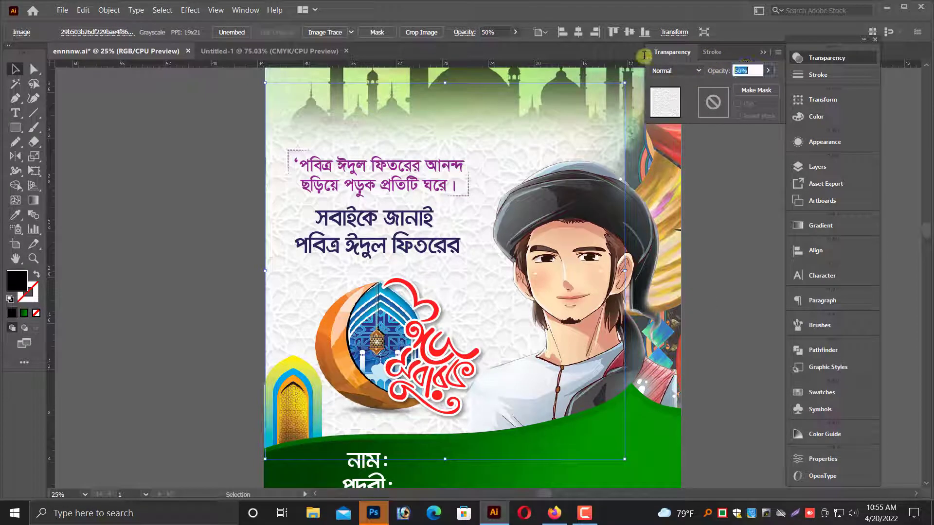
{"action": "type", "text": "30"}
{"action": "key", "text": "Return"}
- Fine-tune the pattern image's size, extending it slightly at the lower right and lowering its upper edge a little over the mosque
{"action": "scroll", "coordinate": [494, 426], "scroll_direction": "down", "scroll_amount": 3}
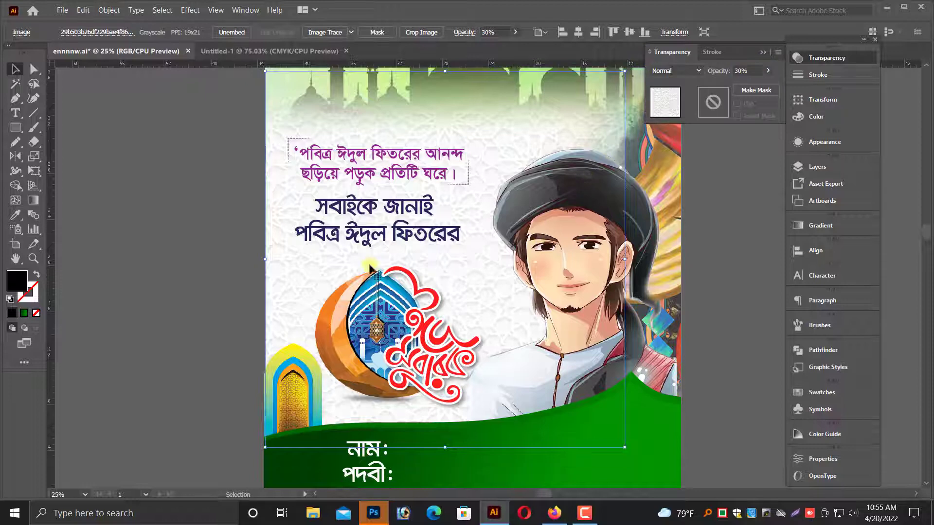
{"action": "scroll", "coordinate": [734, 258], "scroll_direction": "up", "scroll_amount": 7}
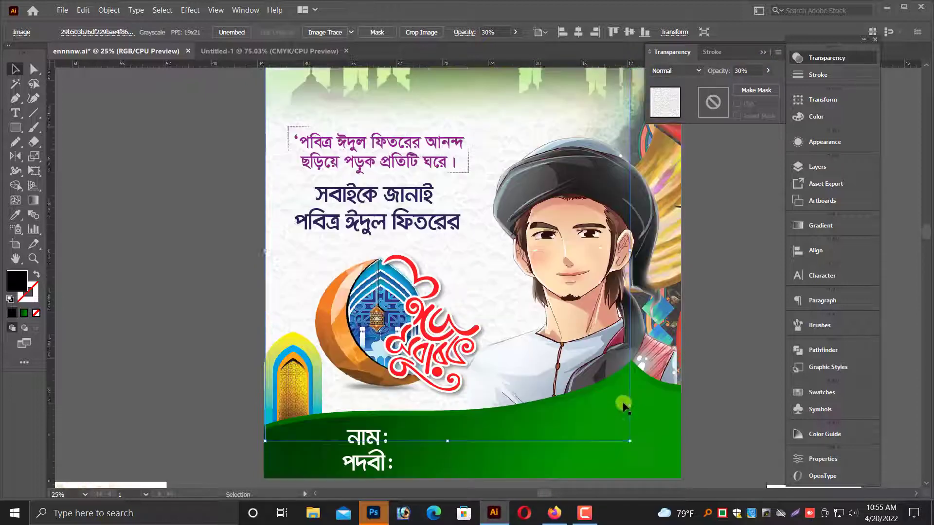
{"action": "left_click_drag", "start_coordinate": [196, 132], "coordinate": [734, 258]}
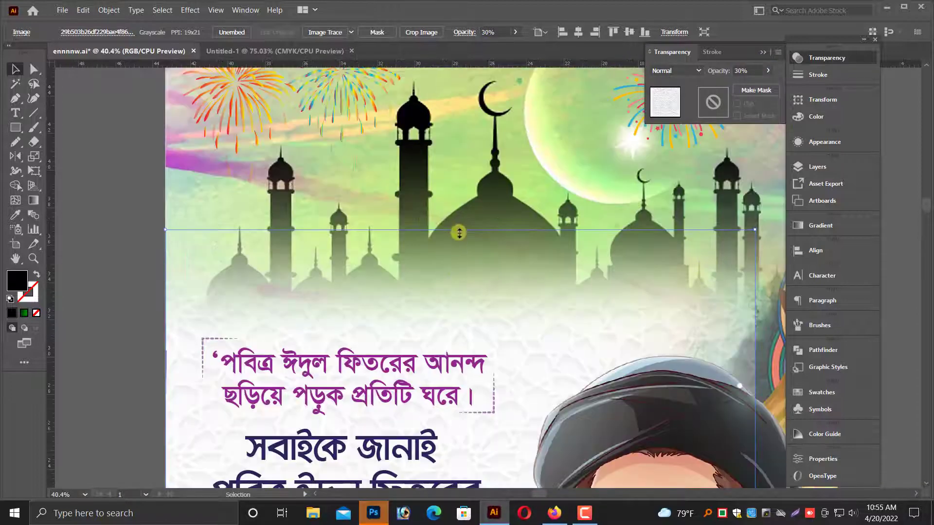
{"action": "left_click_drag", "start_coordinate": [459, 233], "coordinate": [459, 235]}
{"action": "key", "text": "ctrl+minus"}
{"action": "key", "text": "ctrl+minus"}
{"action": "scroll", "coordinate": [513, 276], "scroll_direction": "up", "scroll_amount": 2}
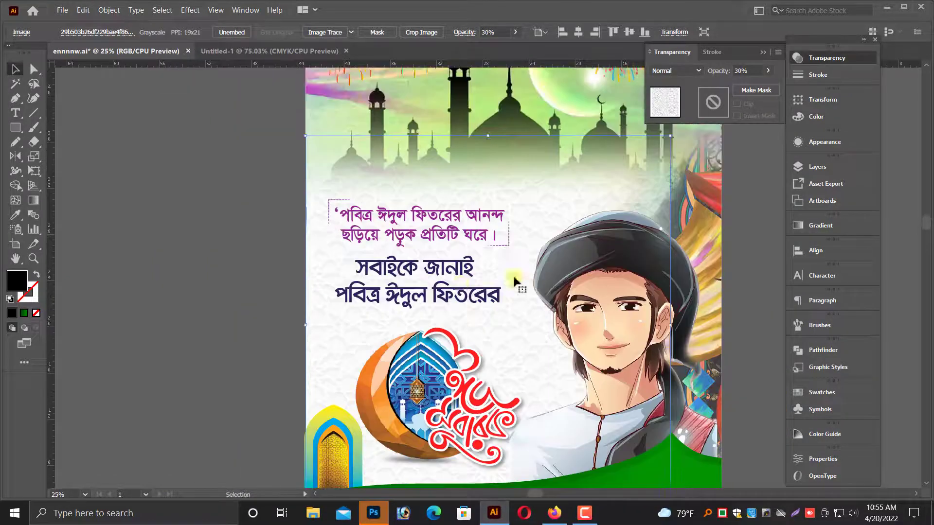
- Enlarge the pattern image from its upper-right corner until it reaches the poster's right edge
{"action": "left_click_drag", "start_coordinate": [590, 254], "coordinate": [520, 309]}
{"action": "left_click", "coordinate": [566, 205]}
{"action": "left_click", "coordinate": [512, 336]}
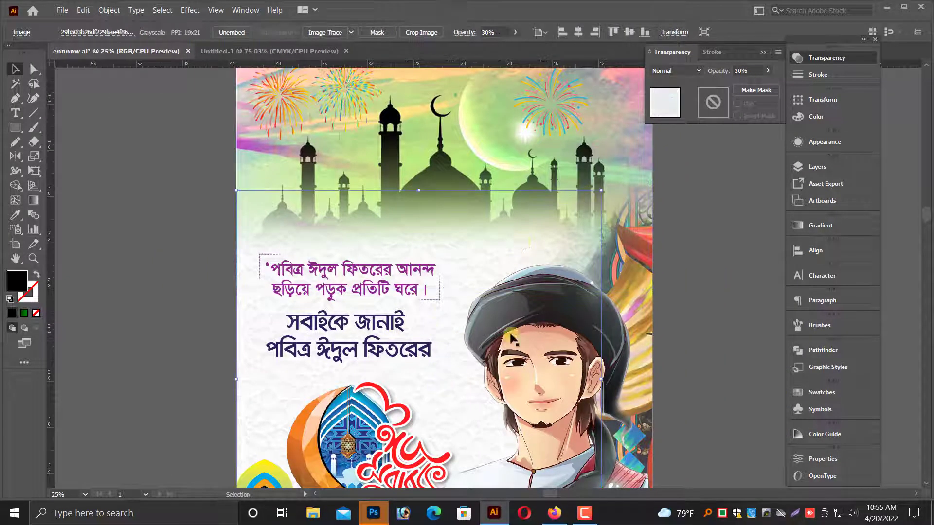
{"action": "left_click_drag", "start_coordinate": [603, 190], "coordinate": [650, 161]}
{"action": "scroll", "coordinate": [540, 197], "scroll_direction": "up", "scroll_amount": 1}
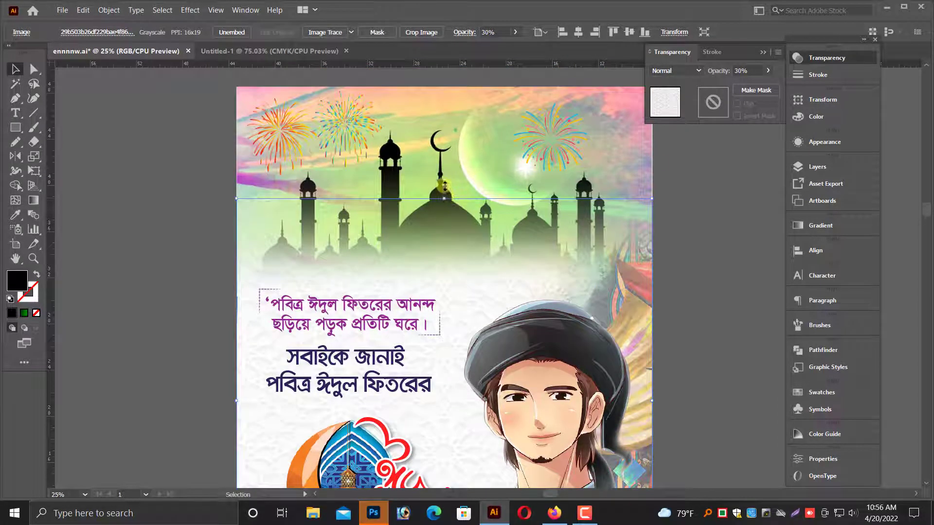
{"action": "scroll", "coordinate": [516, 244], "scroll_direction": "down", "scroll_amount": 4}
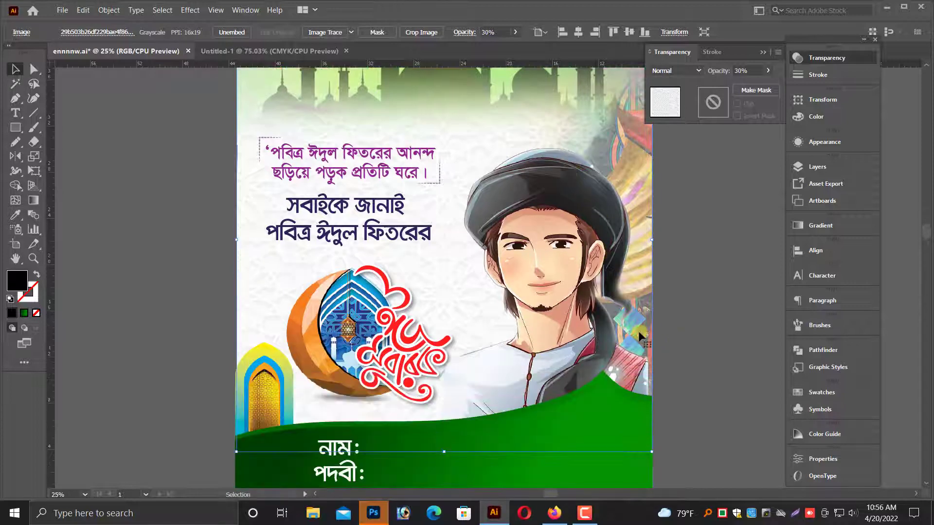
- Deselect the pattern image and examine the whole poster, including the mosque and greeting area up close
{"action": "scroll", "coordinate": [633, 331], "scroll_direction": "up", "scroll_amount": 1}
{"action": "left_click", "coordinate": [711, 319]}
{"action": "key", "text": "ctrl+minus"}
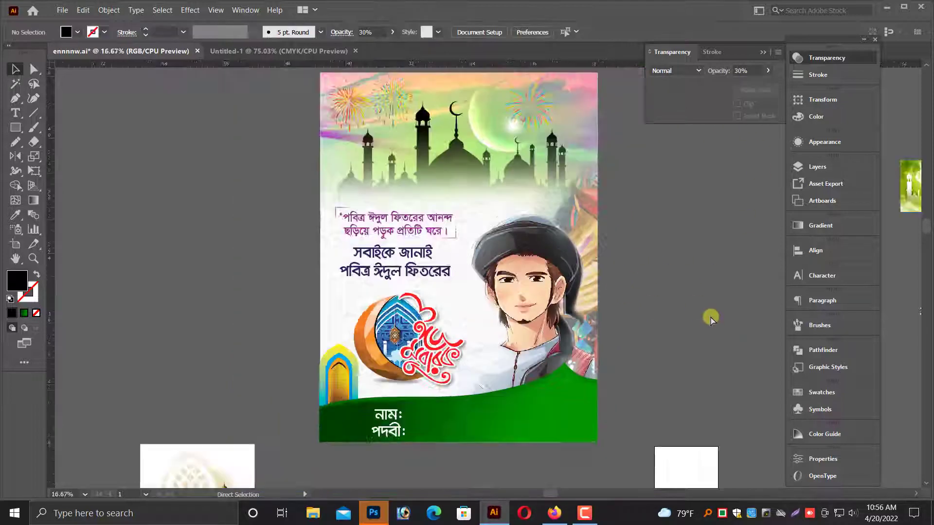
{"action": "key", "text": "ctrl+minus"}
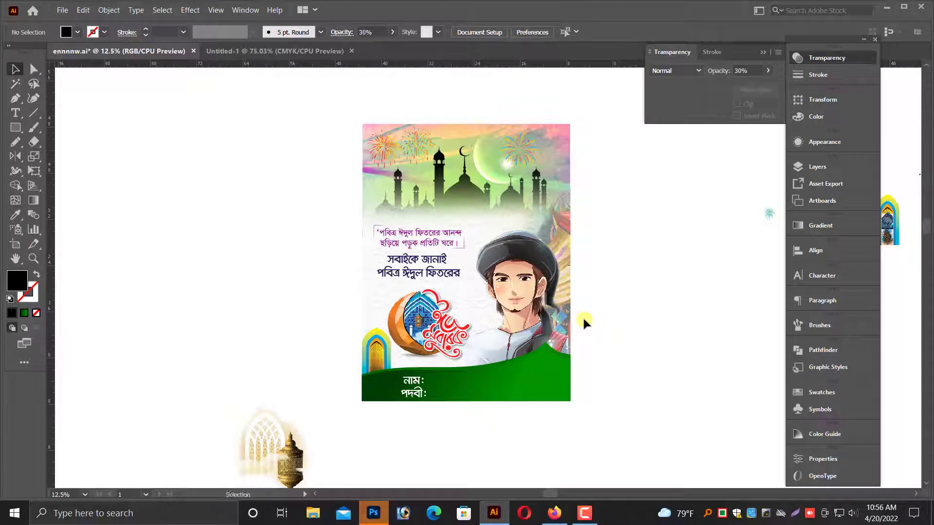
{"action": "left_click_drag", "start_coordinate": [340, 125], "coordinate": [709, 255]}
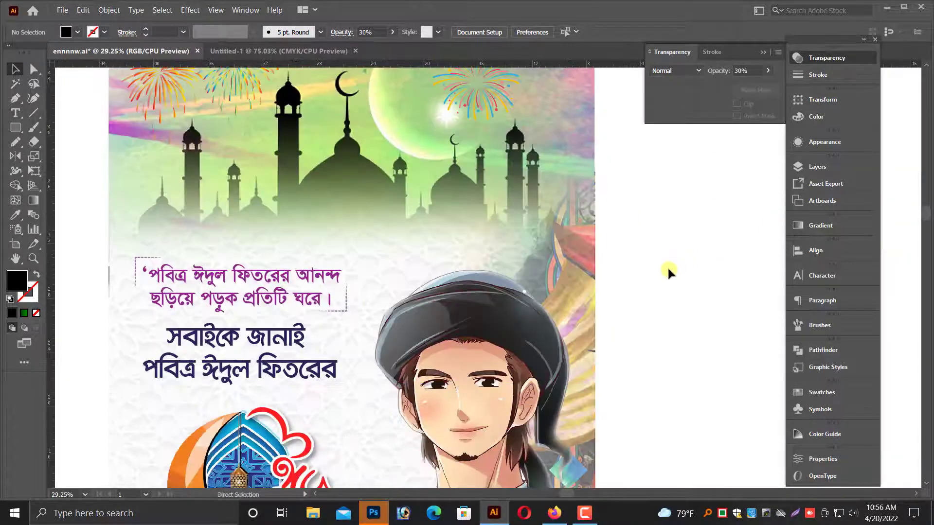
{"action": "key", "text": "ctrl+minus"}
{"action": "key", "text": "ctrl+minus"}
{"action": "key", "text": "ctrl+minus"}
{"action": "scroll", "coordinate": [664, 273], "scroll_direction": "down", "scroll_amount": 2}
{"action": "scroll", "coordinate": [559, 386], "scroll_direction": "right", "scroll_amount": 3}
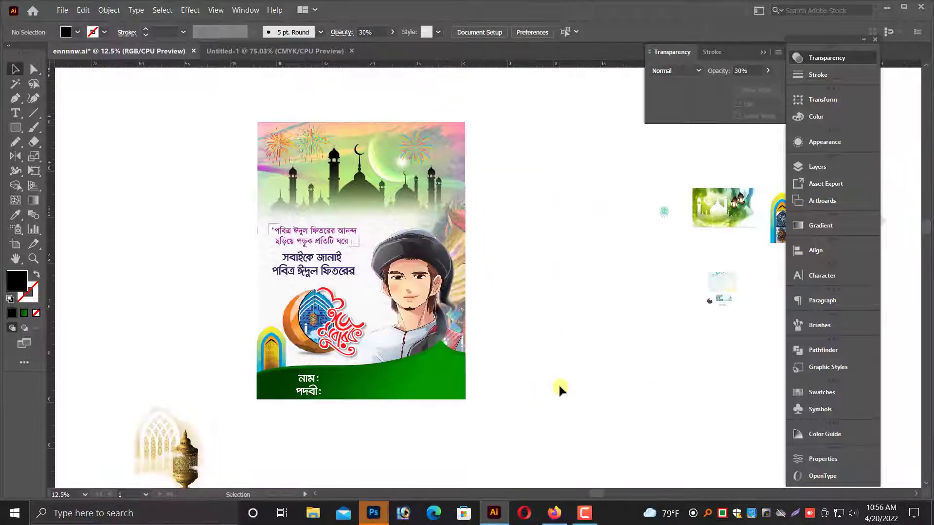
- Move the spare lantern-and-window image from the poster's lower left to the empty area beyond its lower right corner
{"action": "scroll", "coordinate": [559, 387], "scroll_direction": "up", "scroll_amount": 1}
{"action": "scroll", "coordinate": [340, 389], "scroll_direction": "down", "scroll_amount": 8}
{"action": "left_click_drag", "start_coordinate": [174, 389], "coordinate": [598, 453]}
{"action": "scroll", "coordinate": [450, 385], "scroll_direction": "up", "scroll_amount": 4}
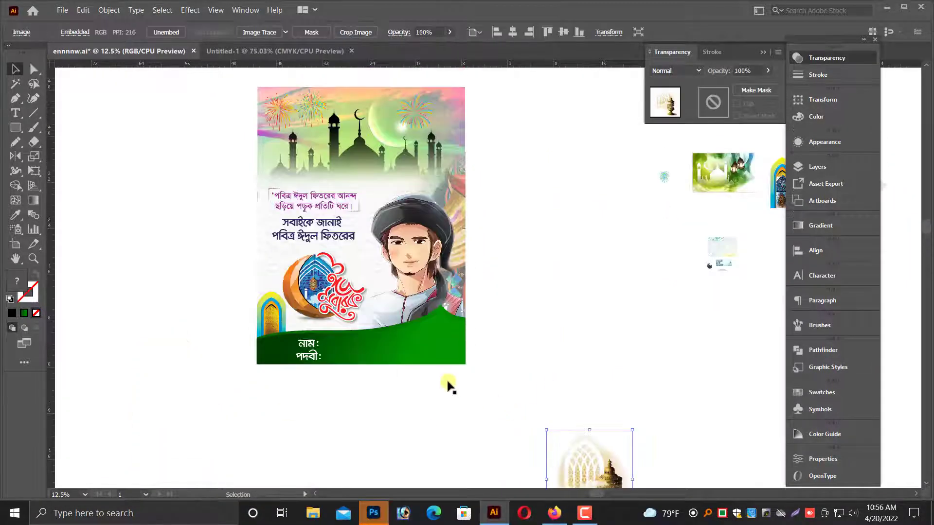
- Shift the complete poster artwork to the left and place a duplicate of it alongside on the right
{"action": "scroll", "coordinate": [448, 384], "scroll_direction": "up", "scroll_amount": 3}
{"action": "left_click_drag", "start_coordinate": [198, 123], "coordinate": [517, 488]}
{"action": "left_click_drag", "start_coordinate": [433, 273], "coordinate": [299, 269]}
{"action": "left_click_drag", "start_coordinate": [94, 131], "coordinate": [360, 438]}
{"action": "left_click_drag", "start_coordinate": [287, 309], "coordinate": [559, 321]}
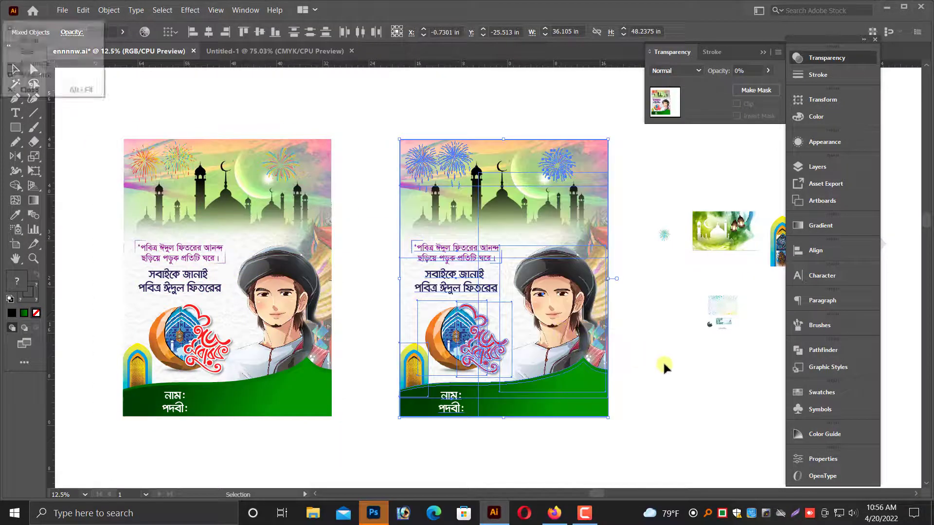
{"action": "left_click_drag", "start_coordinate": [662, 360], "coordinate": [548, 356]}
{"action": "left_click", "coordinate": [546, 367]}
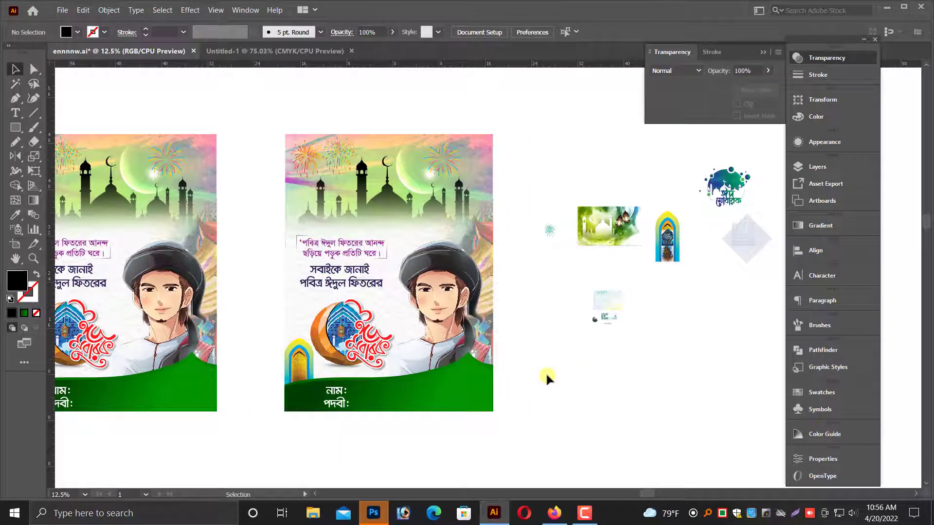
- Select the green wavy footer shape on the duplicate poster
{"action": "left_click", "coordinate": [457, 393]}
{"action": "key", "text": "z"}
{"action": "left_click_drag", "start_coordinate": [257, 221], "coordinate": [626, 377]}
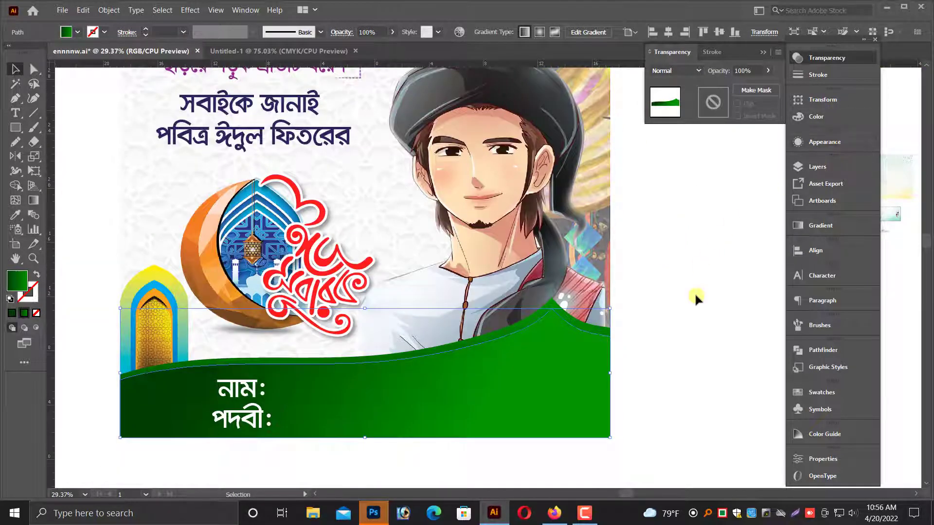
- Set the right end color stop of the front footer wave's gradient to red FF0000
{"action": "left_click", "coordinate": [698, 335]}
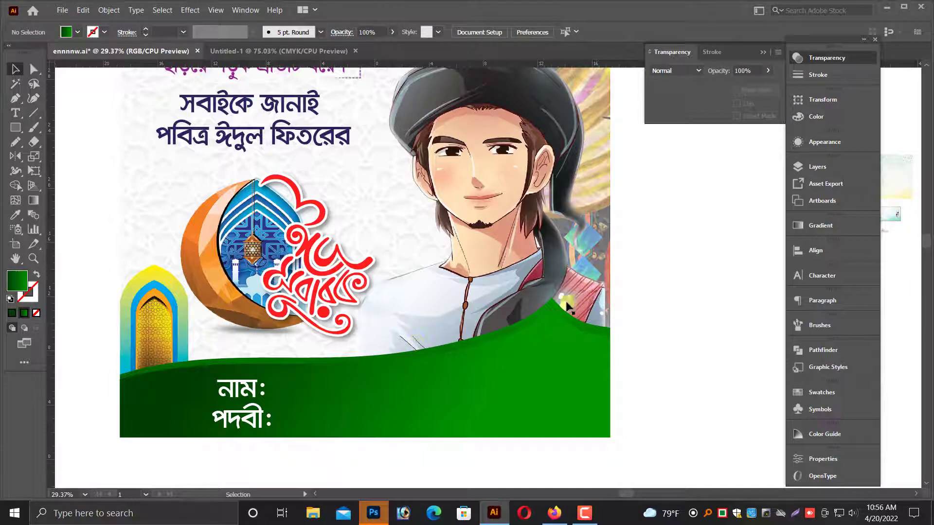
{"action": "left_click", "coordinate": [511, 391]}
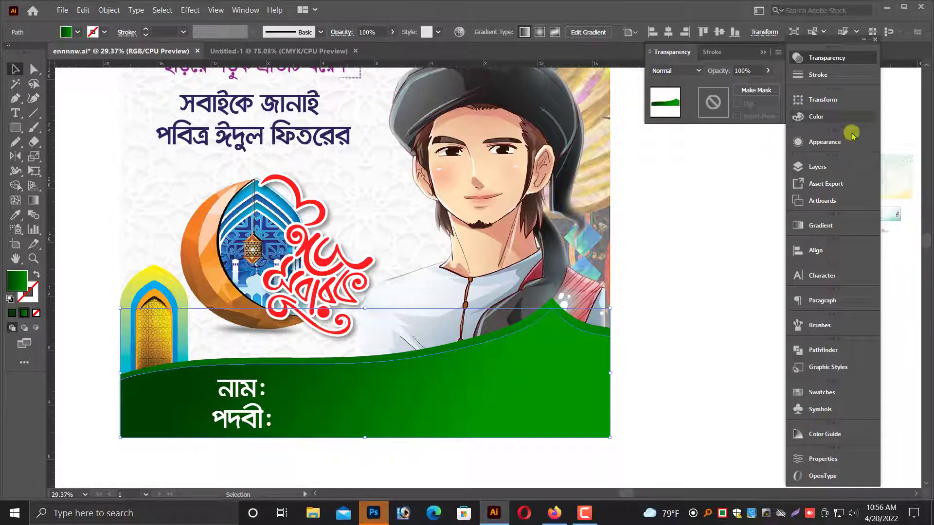
{"action": "left_click", "coordinate": [834, 225]}
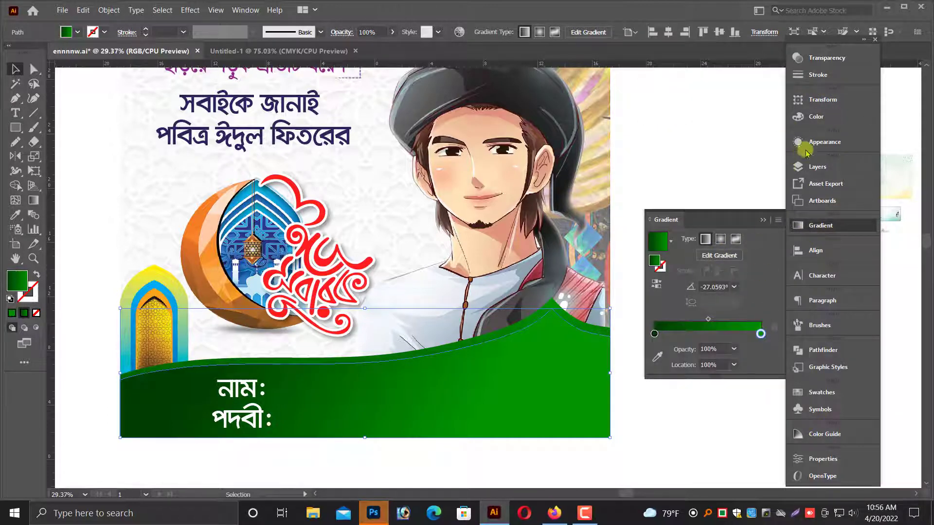
{"action": "left_click", "coordinate": [820, 117]}
{"action": "left_click_drag", "start_coordinate": [706, 116], "coordinate": [683, 136]}
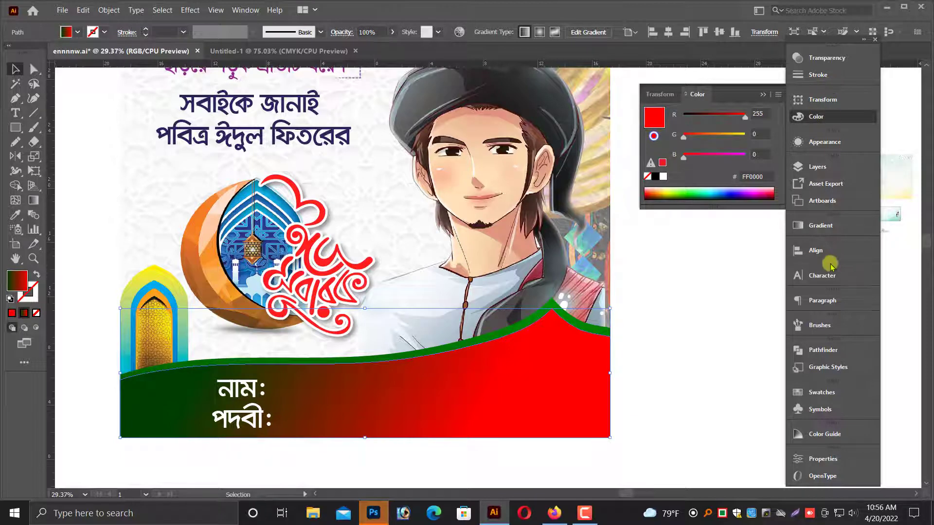
- Set the left color stop of the front footer wave's gradient to dark red 5E0000
{"action": "left_click", "coordinate": [822, 225]}
{"action": "left_click", "coordinate": [654, 334]}
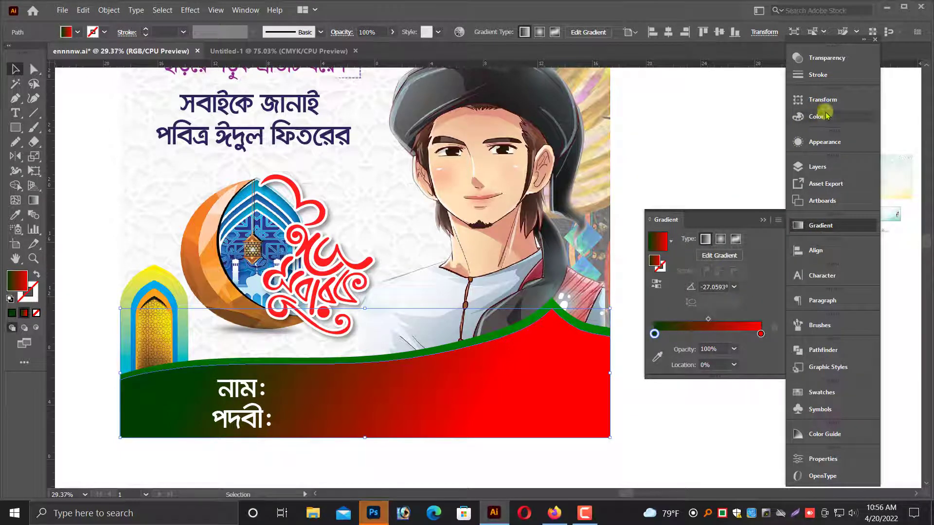
{"action": "left_click", "coordinate": [813, 117]}
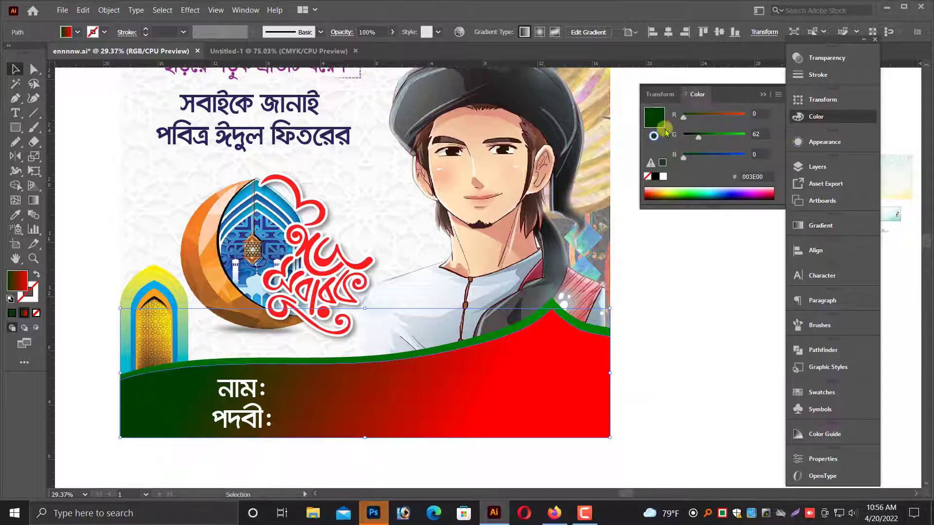
{"action": "left_click_drag", "start_coordinate": [684, 117], "coordinate": [707, 117]}
{"action": "left_click", "coordinate": [650, 292]}
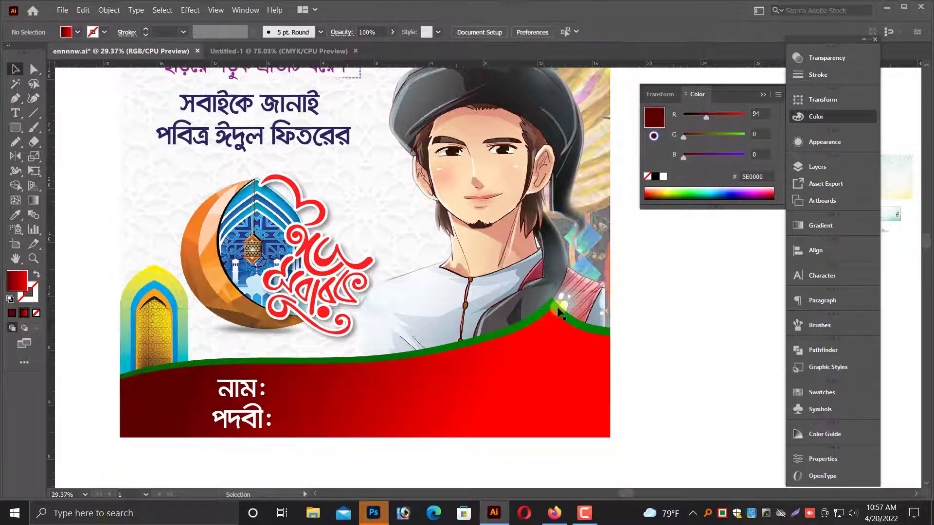
- Copy the front wave's red gradient onto the green wave behind it with the Eyedropper
{"action": "left_click", "coordinate": [556, 309]}
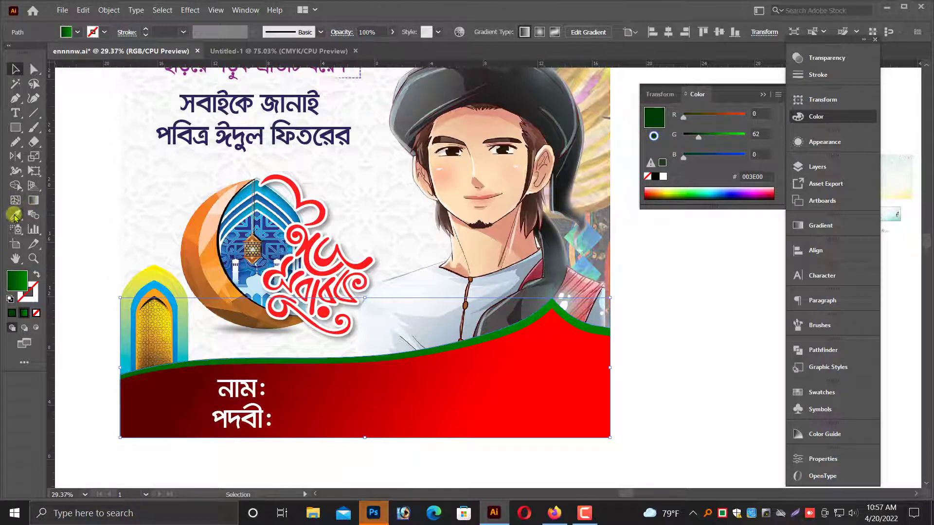
{"action": "left_click", "coordinate": [15, 215]}
{"action": "left_click", "coordinate": [373, 410]}
{"action": "left_click", "coordinate": [16, 71]}
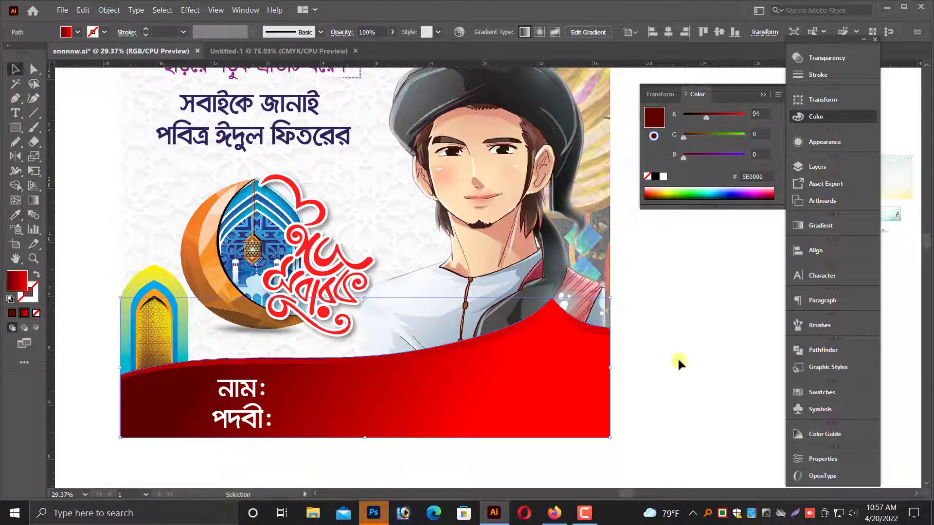
- Try two diagonal directions for the front wave's linear gradient with the Gradient tool
{"action": "scroll", "coordinate": [685, 355], "scroll_direction": "down", "scroll_amount": 1}
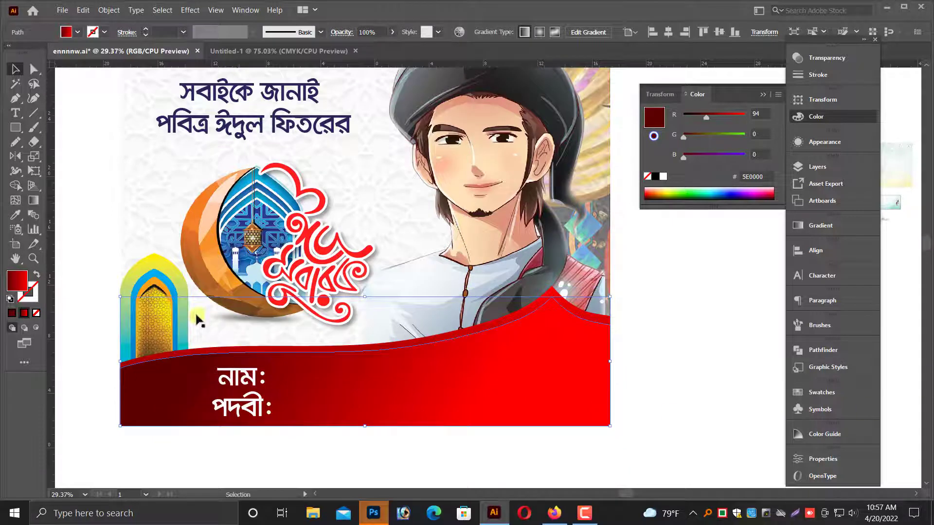
{"action": "left_click", "coordinate": [33, 200]}
{"action": "left_click_drag", "start_coordinate": [143, 246], "coordinate": [562, 452]}
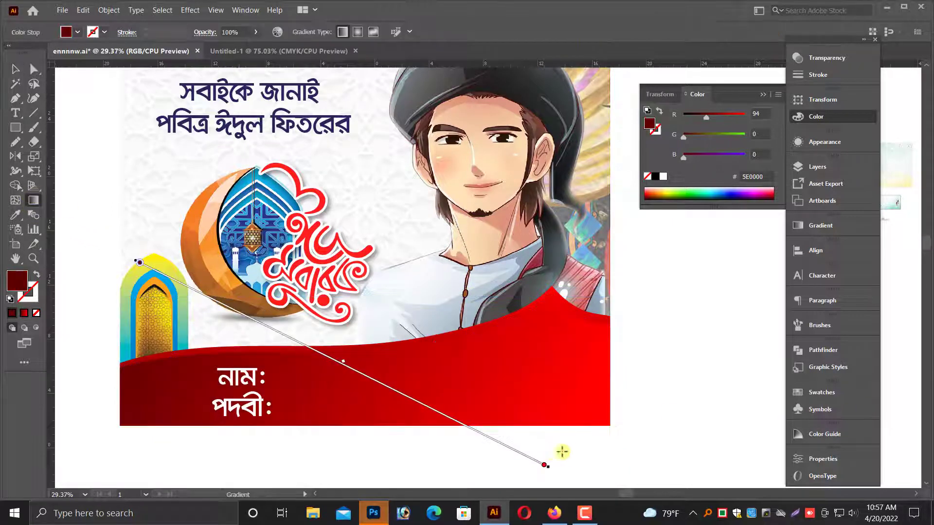
{"action": "left_click_drag", "start_coordinate": [359, 413], "coordinate": [399, 289]}
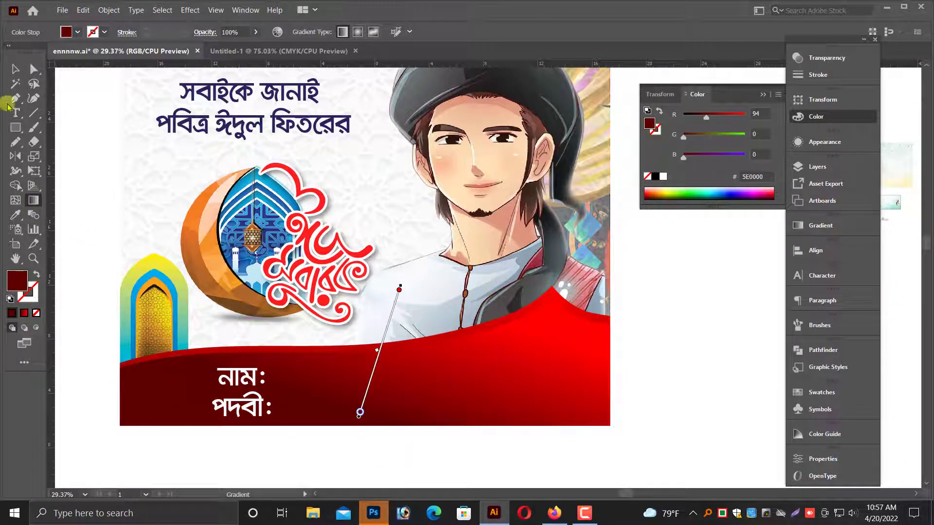
{"action": "left_click", "coordinate": [15, 70]}
{"action": "left_click", "coordinate": [685, 343]}
- Redraw the front wave's linear gradient on a slight diagonal, running from bright red at the left to dark red at the right
{"action": "left_click", "coordinate": [452, 398]}
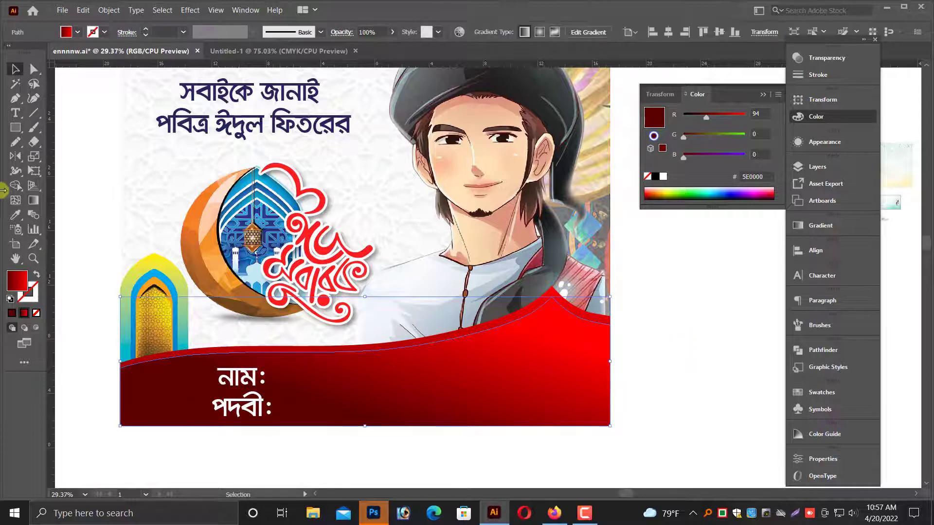
{"action": "left_click", "coordinate": [34, 200]}
{"action": "left_click_drag", "start_coordinate": [85, 332], "coordinate": [709, 405]}
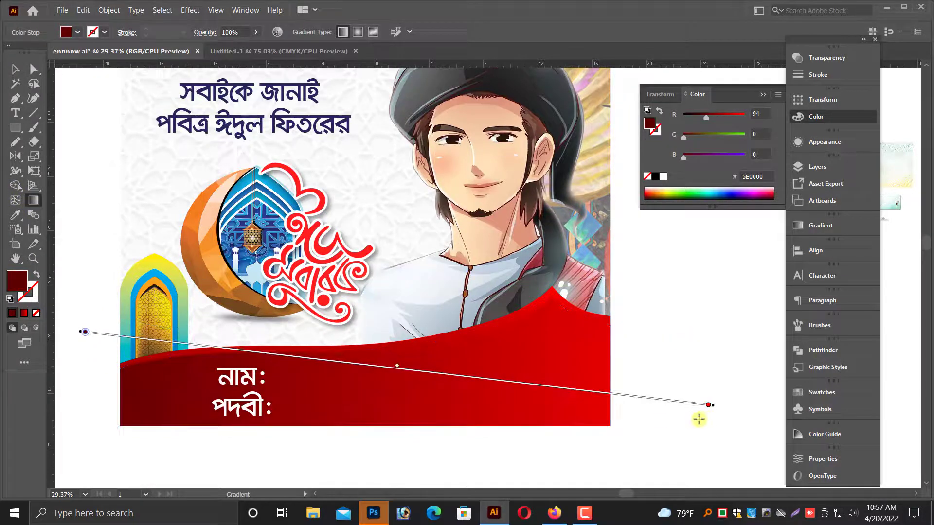
{"action": "left_click_drag", "start_coordinate": [242, 325], "coordinate": [582, 453]}
{"action": "left_click_drag", "start_coordinate": [303, 433], "coordinate": [602, 275]}
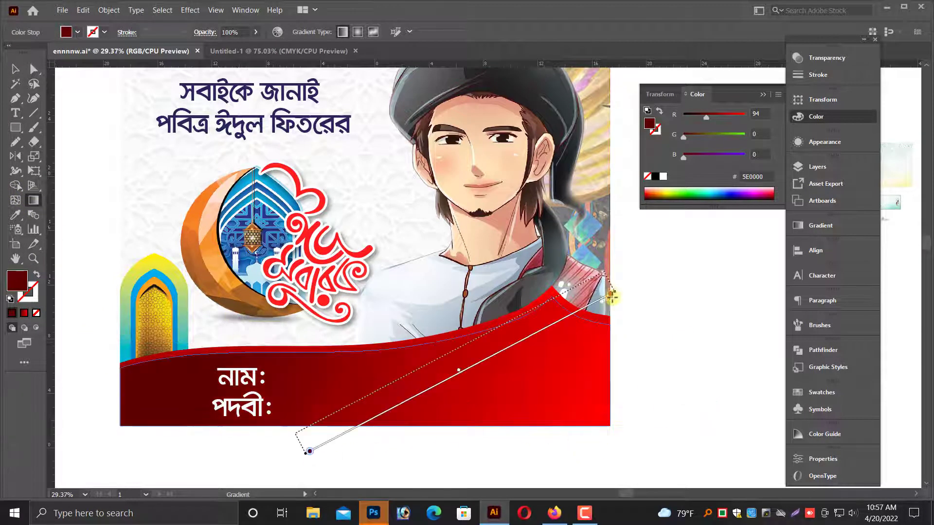
{"action": "left_click_drag", "start_coordinate": [644, 307], "coordinate": [411, 375]}
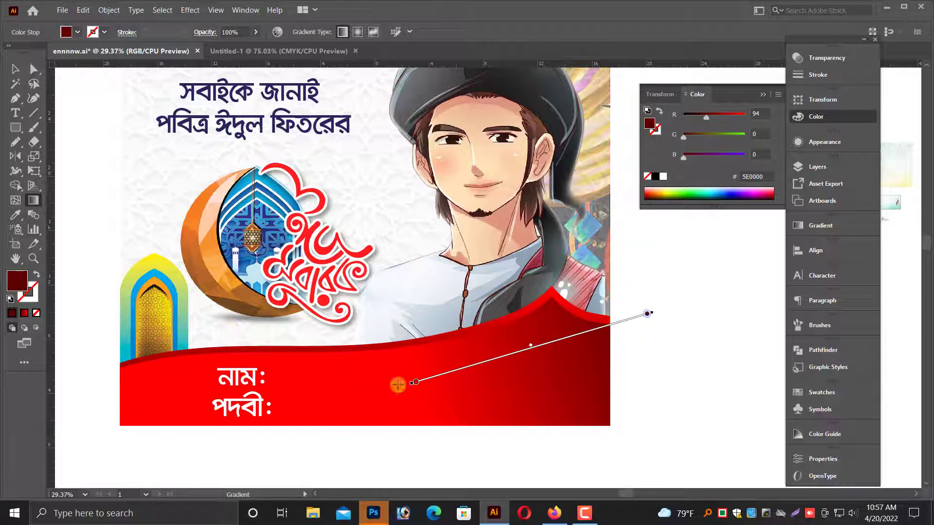
{"action": "left_click", "coordinate": [416, 384]}
{"action": "left_click_drag", "start_coordinate": [526, 351], "coordinate": [357, 401]}
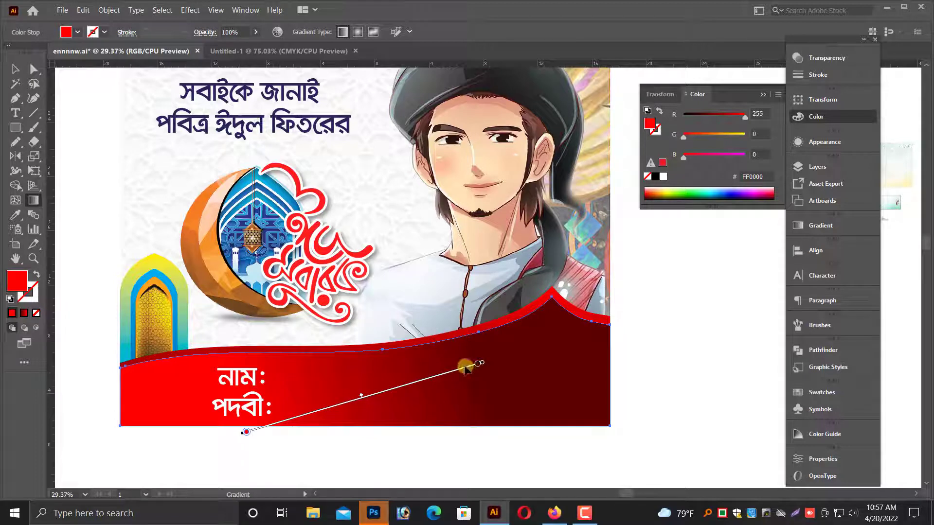
{"action": "mouse_move", "coordinate": [465, 369]}
{"action": "left_mouse_down"}
{"action": "mouse_move", "coordinate": [517, 362]}
{"action": "mouse_move", "coordinate": [516, 350]}
{"action": "mouse_move", "coordinate": [556, 343]}
{"action": "left_mouse_up"}
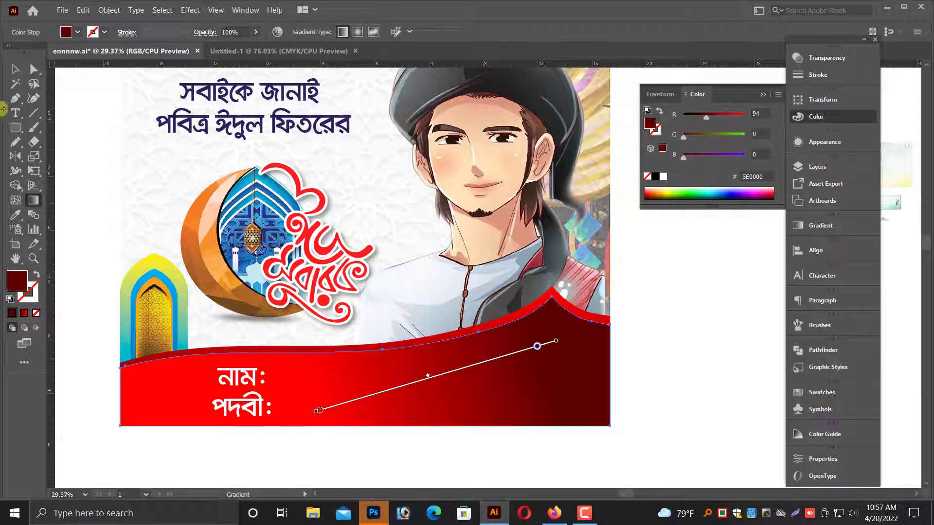
{"action": "left_click_drag", "start_coordinate": [470, 370], "coordinate": [456, 374]}
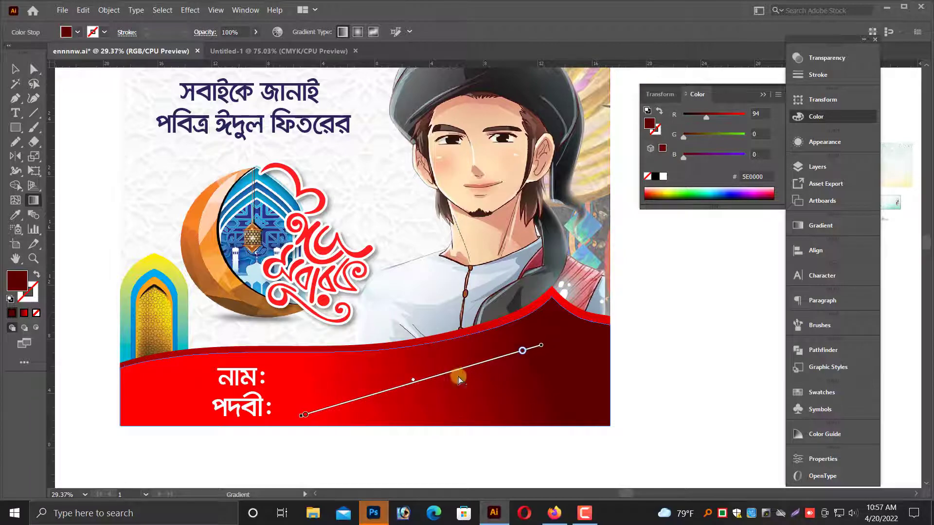
{"action": "left_click", "coordinate": [664, 337]}
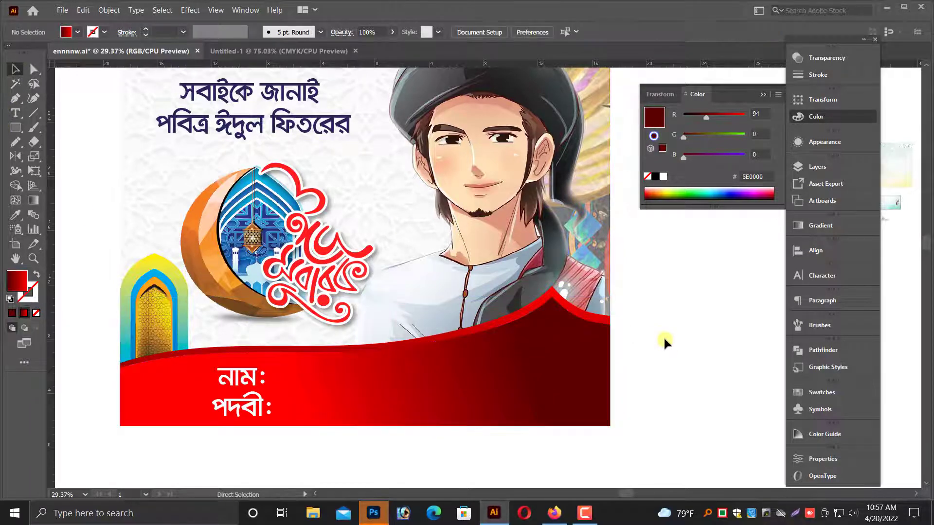
- Delete the crescent moon and red calligraphy artwork from the poster with the red footer
{"action": "key", "text": "ctrl+minus"}
{"action": "key", "text": "ctrl+minus"}
{"action": "key", "text": "ctrl+minus"}
{"action": "left_click_drag", "start_coordinate": [638, 345], "coordinate": [600, 398]}
{"action": "key", "text": "alt+space"}
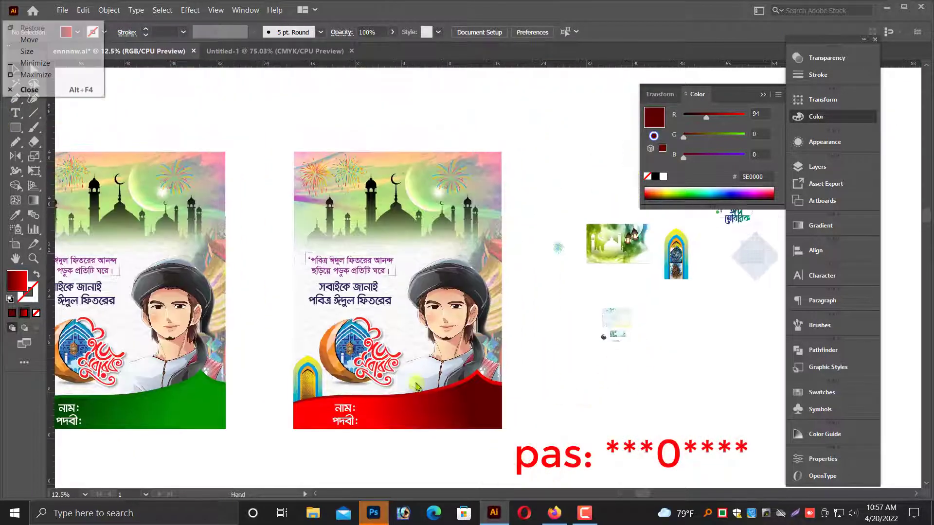
{"action": "left_click", "coordinate": [380, 359]}
{"action": "key", "text": "Delete"}
- Move the blue-green mosque Eid emblem onto the red poster below the greeting text and bring it to the front
{"action": "scroll", "coordinate": [684, 332], "scroll_direction": "up", "scroll_amount": 2}
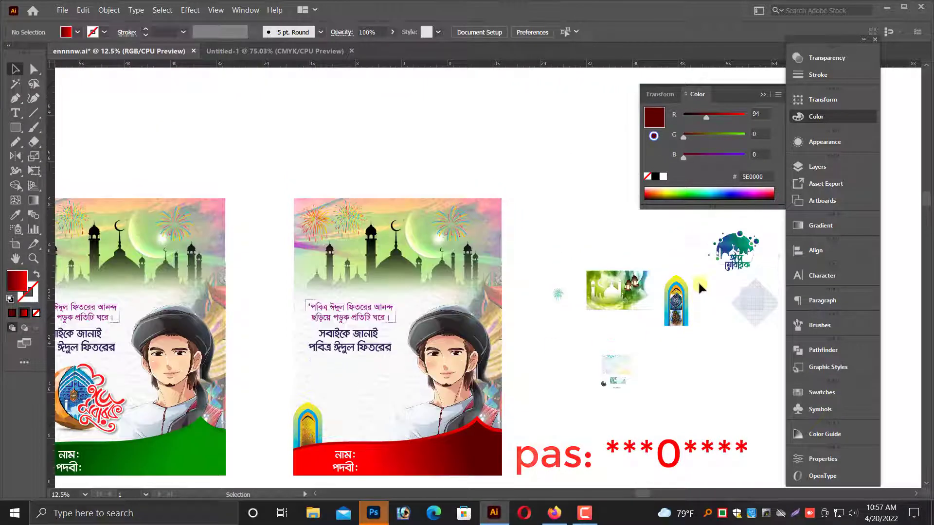
{"action": "left_click_drag", "start_coordinate": [733, 262], "coordinate": [349, 404]}
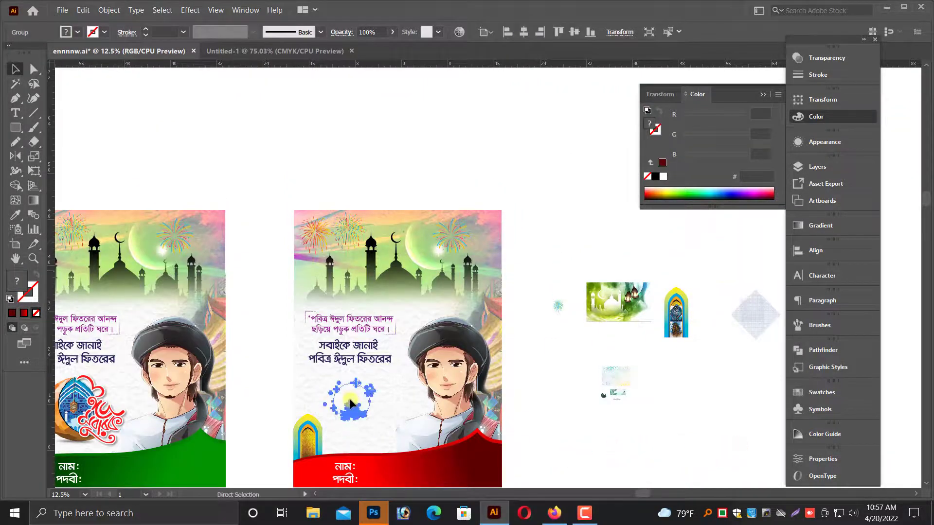
{"action": "key", "text": "ctrl+plus"}
{"action": "key", "text": "ctrl+plus"}
{"action": "right_click", "coordinate": [481, 271]}
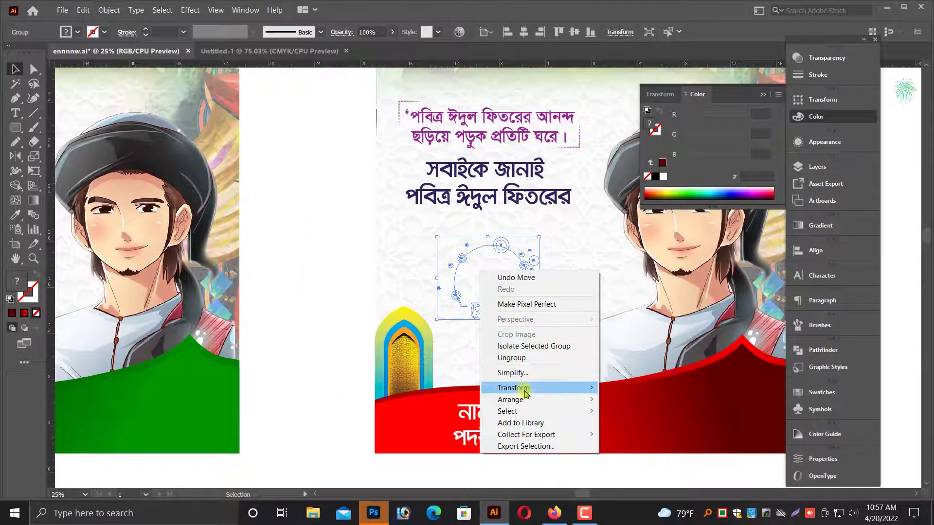
{"action": "mouse_move", "coordinate": [586, 407]}
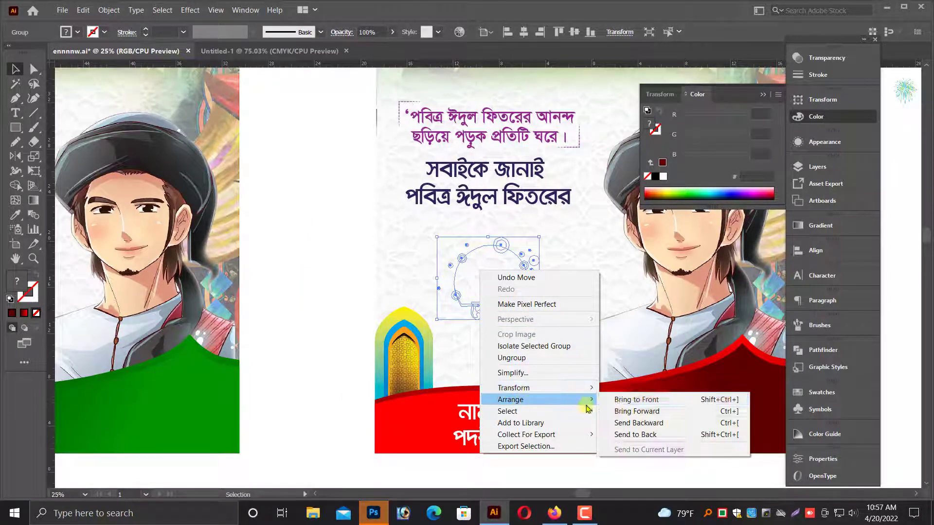
{"action": "left_click", "coordinate": [627, 400]}
- Enlarge the Eid emblem above the name lines and delete the arched window image beside it
{"action": "left_click_drag", "start_coordinate": [539, 281], "coordinate": [602, 289]}
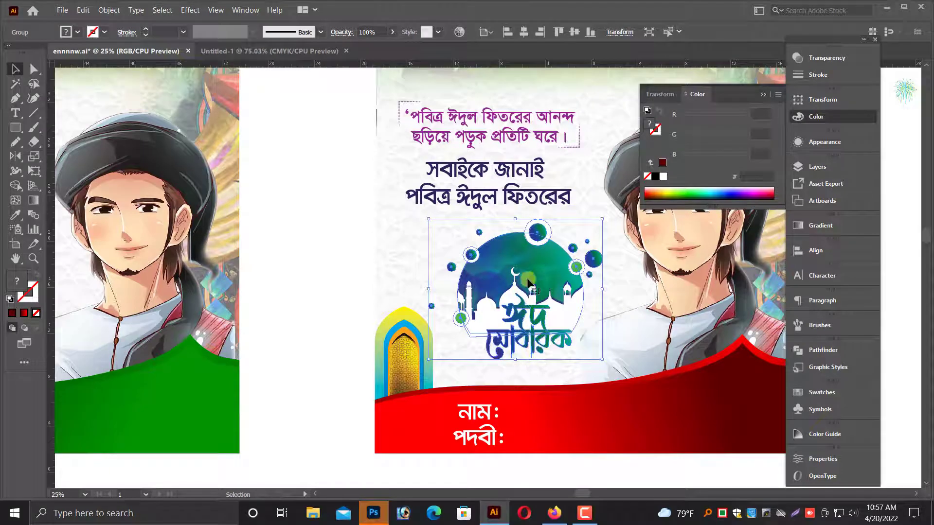
{"action": "left_click_drag", "start_coordinate": [528, 282], "coordinate": [528, 305]}
{"action": "left_click", "coordinate": [431, 378]}
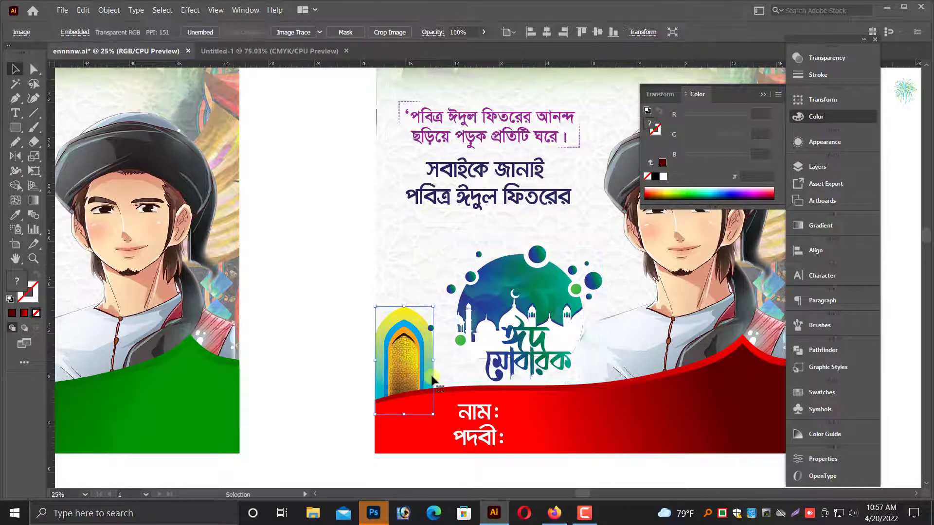
{"action": "key", "text": "Delete"}
- Enlarge the green mosque and lanterns image and place it in the empty area above the red poster
{"action": "key", "text": "ctrl+minus"}
{"action": "key", "text": "ctrl+minus"}
{"action": "left_click_drag", "start_coordinate": [519, 357], "coordinate": [261, 413]}
{"action": "left_click_drag", "start_coordinate": [519, 327], "coordinate": [531, 371]}
{"action": "left_click", "coordinate": [516, 293]}
{"action": "left_click_drag", "start_coordinate": [541, 286], "coordinate": [653, 315]}
{"action": "scroll", "coordinate": [664, 364], "scroll_direction": "up", "scroll_amount": 4}
{"action": "left_click_drag", "start_coordinate": [552, 357], "coordinate": [495, 249]}
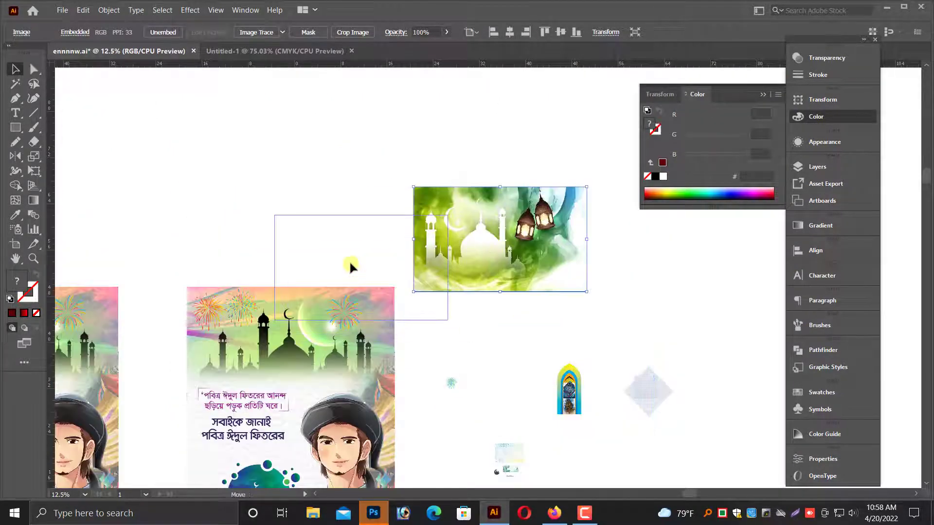
{"action": "left_click_drag", "start_coordinate": [350, 262], "coordinate": [350, 262]}
{"action": "left_click_drag", "start_coordinate": [413, 280], "coordinate": [420, 208]}
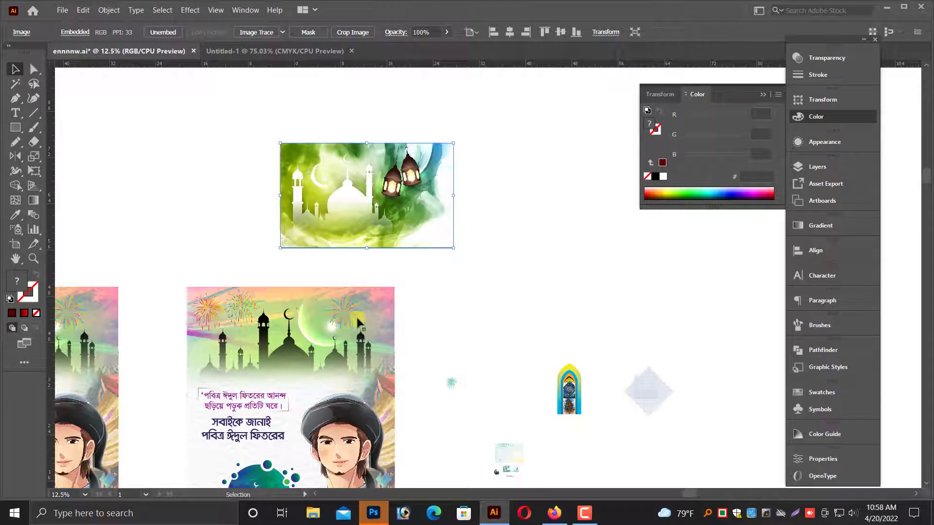
- Delete the mosque skyline header background from the red poster, keeping the fireworks
{"action": "left_click", "coordinate": [441, 309]}
{"action": "left_click", "coordinate": [355, 203]}
{"action": "left_click", "coordinate": [302, 334]}
{"action": "key", "text": "Delete"}
- Move the green mosque and lanterns image closer above the red poster's header and view it up close
{"action": "left_click_drag", "start_coordinate": [349, 186], "coordinate": [284, 225]}
{"action": "scroll", "coordinate": [276, 381], "scroll_direction": "down", "scroll_amount": 3}
{"action": "key", "text": "ctrl+space"}
{"action": "left_click_drag", "start_coordinate": [182, 98], "coordinate": [573, 278]}
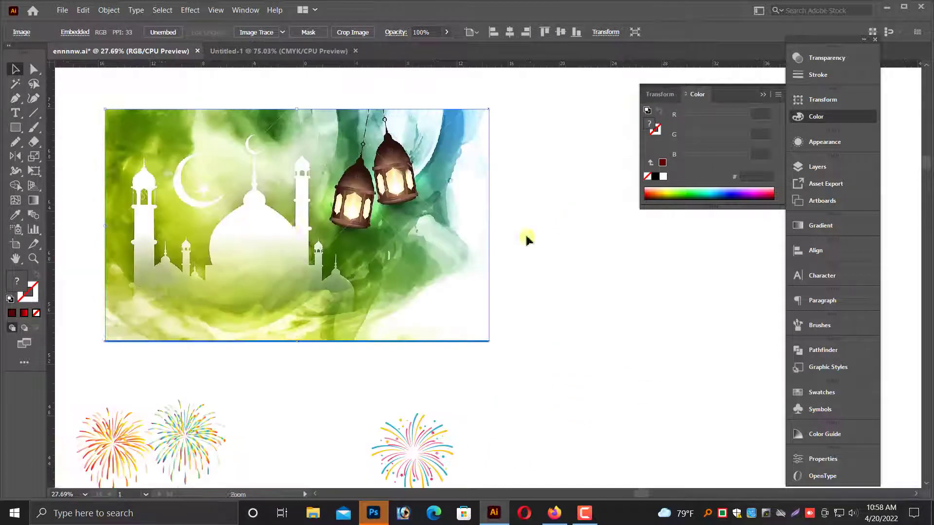
- Cut the green mosque and lanterns image out of the poster document
{"action": "key", "text": "ctrl+minus"}
{"action": "key", "text": "ctrl+minus"}
{"action": "key", "text": "ctrl+minus"}
{"action": "key", "text": "ctrl+minus"}
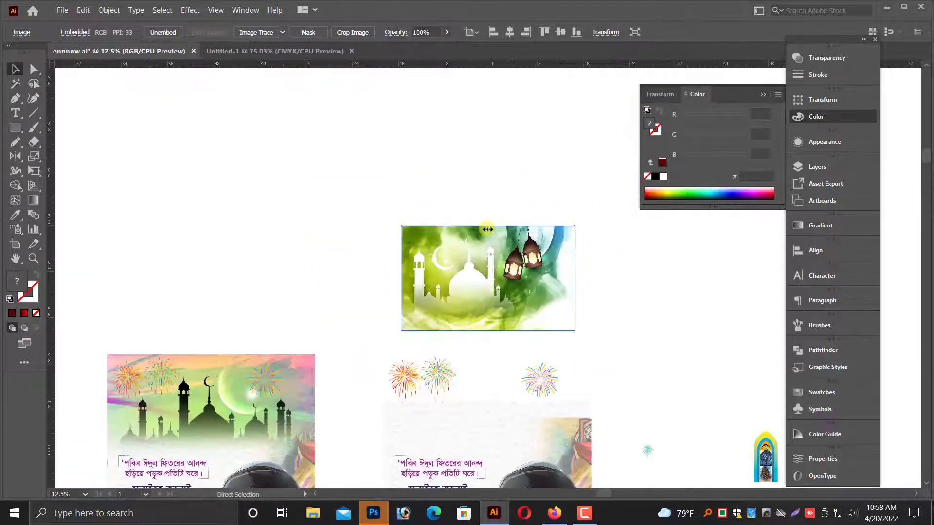
{"action": "left_click_drag", "start_coordinate": [473, 247], "coordinate": [283, 161]}
{"action": "left_click_drag", "start_coordinate": [343, 157], "coordinate": [651, 237]}
{"action": "scroll", "coordinate": [612, 237], "scroll_direction": "up", "scroll_amount": 3}
{"action": "key", "text": "ctrl+x"}
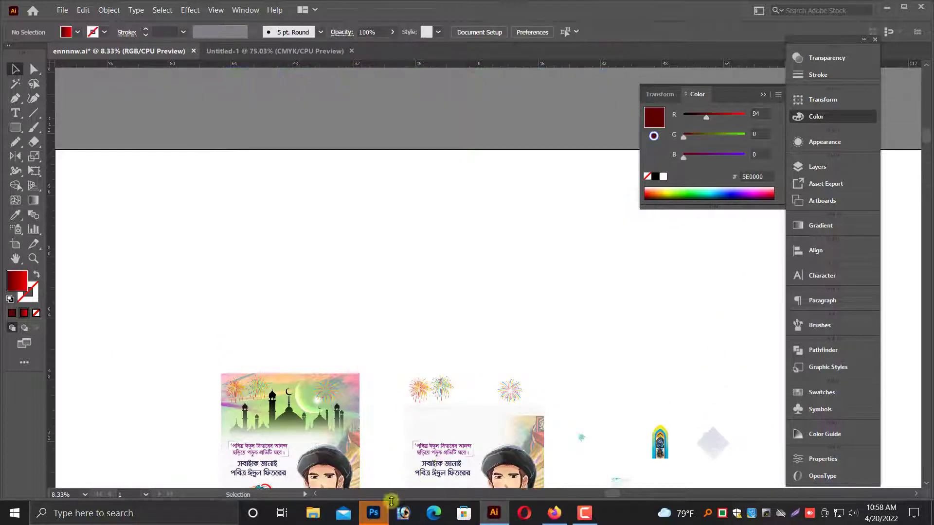
- Switch to Photoshop and create a new 40 x 40 inch document at 72 pixels/inch in RGB Color
{"action": "left_click", "coordinate": [373, 513]}
{"action": "left_click", "coordinate": [28, 7]}
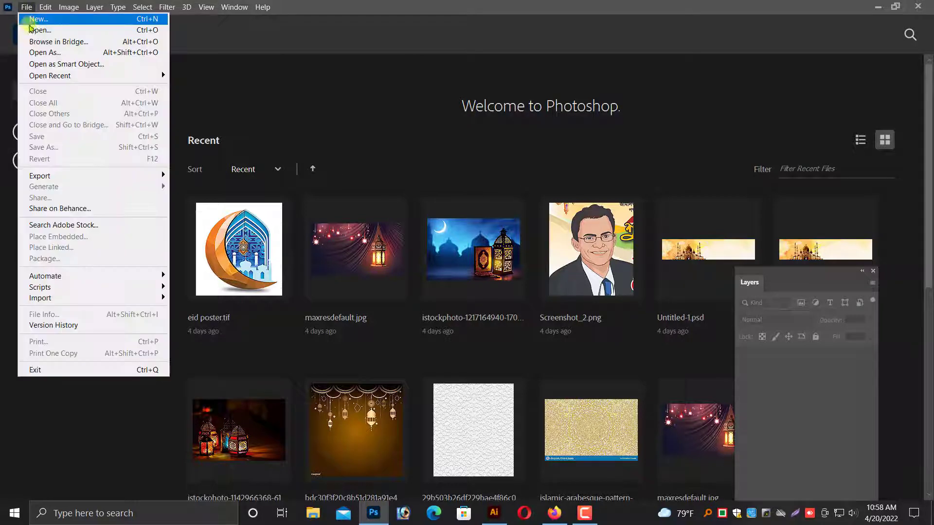
{"action": "left_click", "coordinate": [30, 17]}
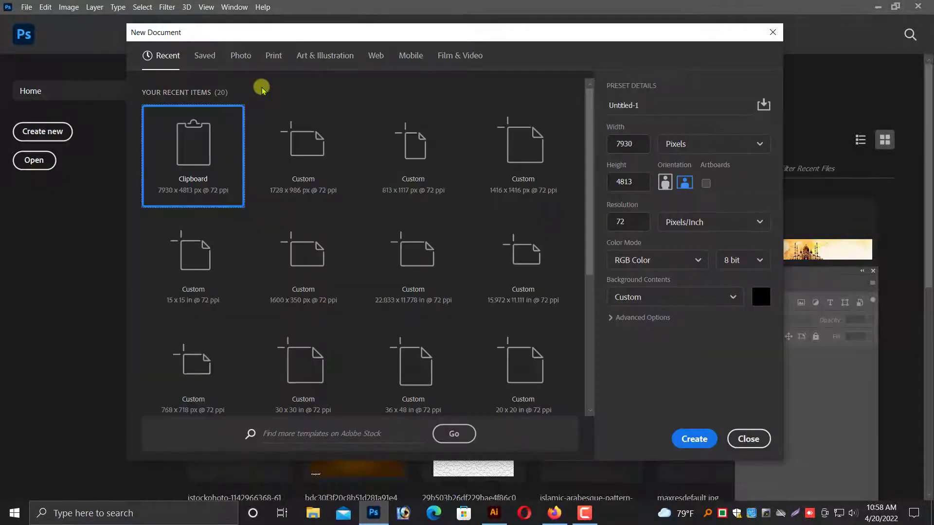
{"action": "left_click", "coordinate": [704, 150]}
{"action": "left_click", "coordinate": [685, 184]}
{"action": "left_click", "coordinate": [705, 144]}
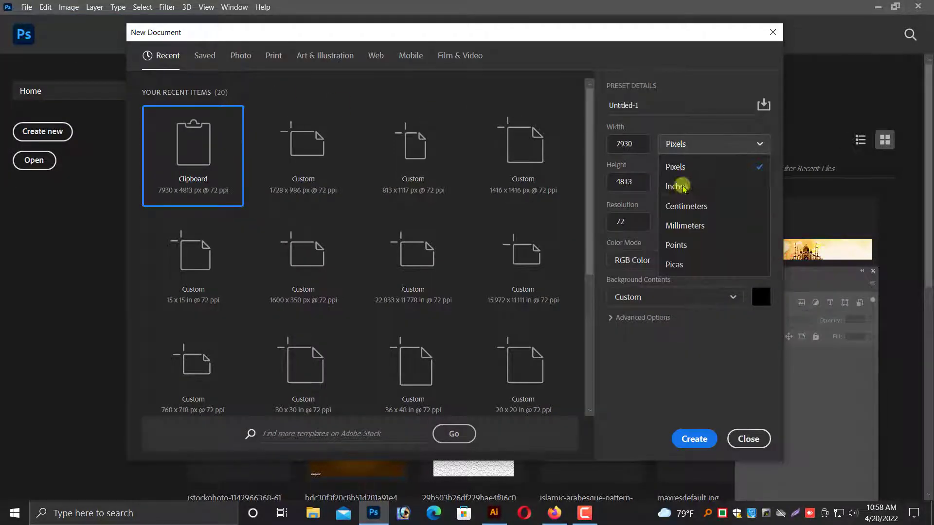
{"action": "left_click", "coordinate": [686, 183]}
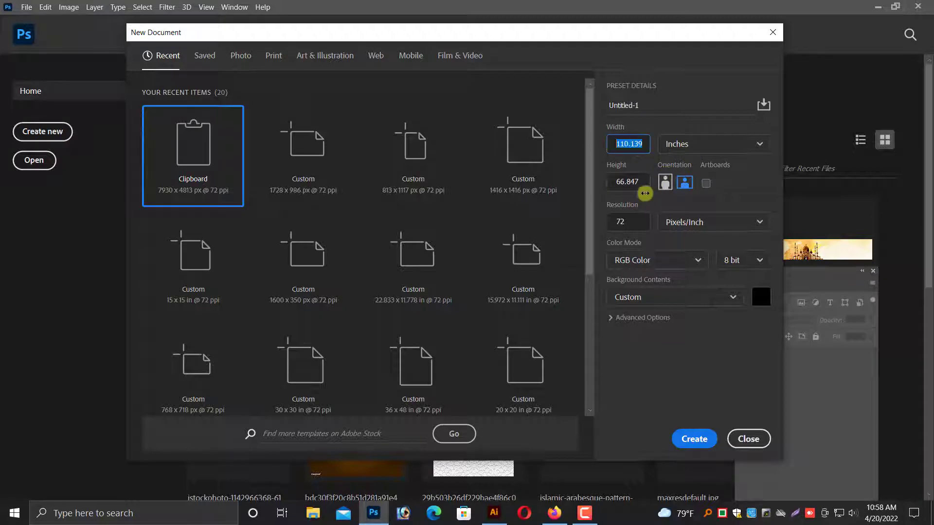
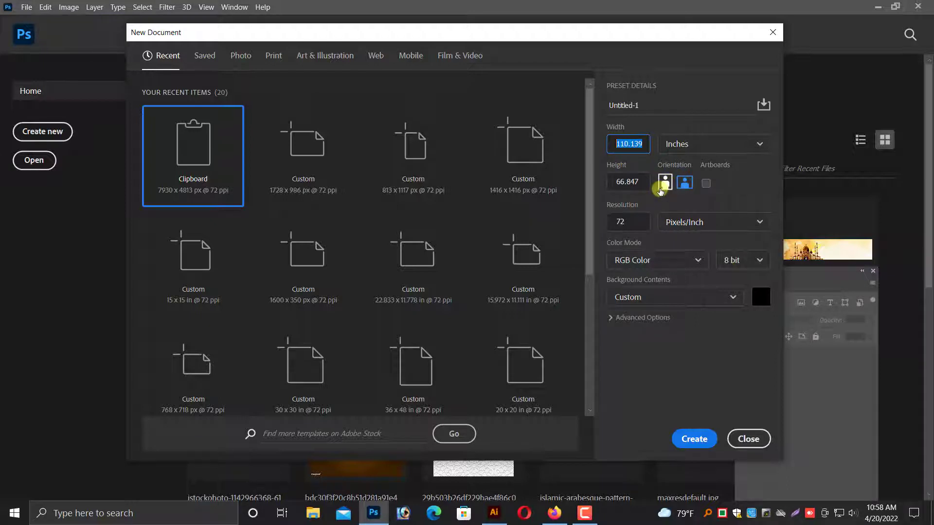
{"action": "type", "text": "40"}
{"action": "key", "text": "Tab"}
{"action": "type", "text": "40"}
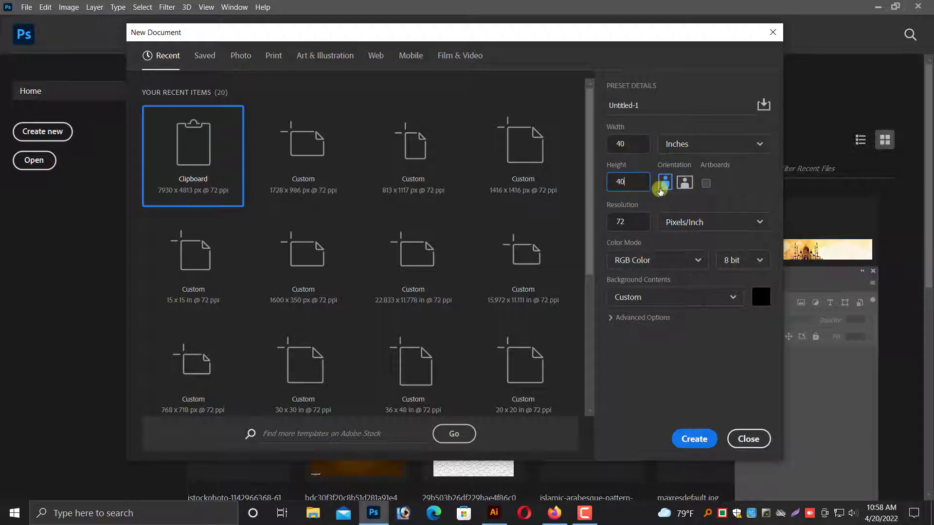
{"action": "left_click", "coordinate": [702, 438]}
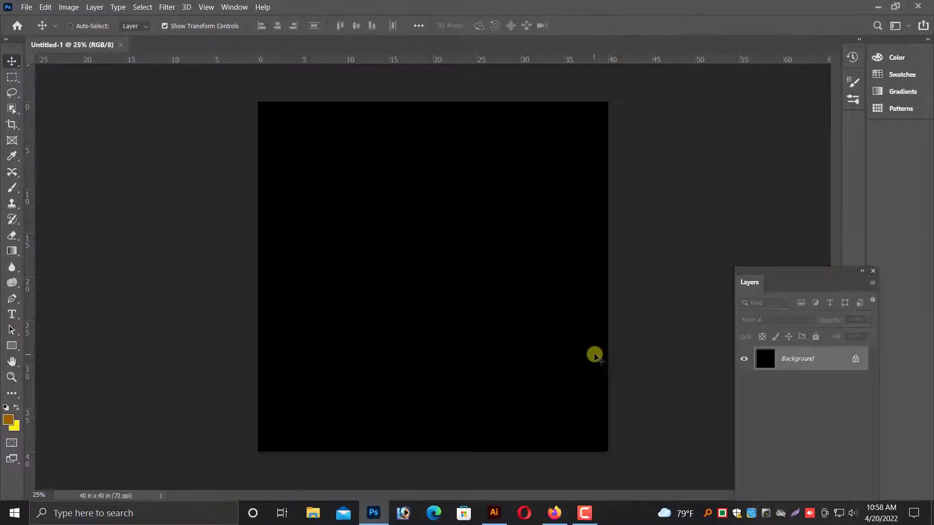
- Paste the green mosque and lanterns image at full canvas width and align it with the canvas's upper edge
{"action": "key", "text": "ctrl+v"}
{"action": "key", "text": "Return"}
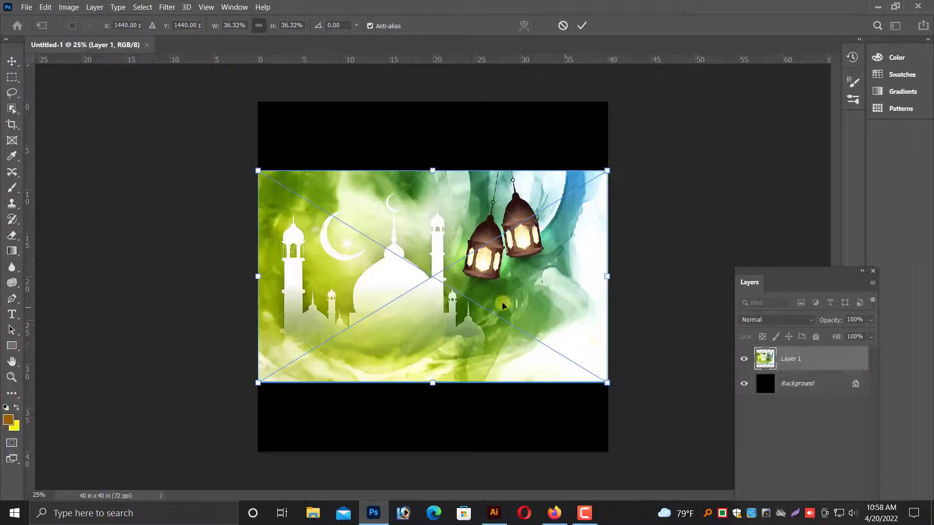
{"action": "left_click_drag", "start_coordinate": [503, 305], "coordinate": [495, 232]}
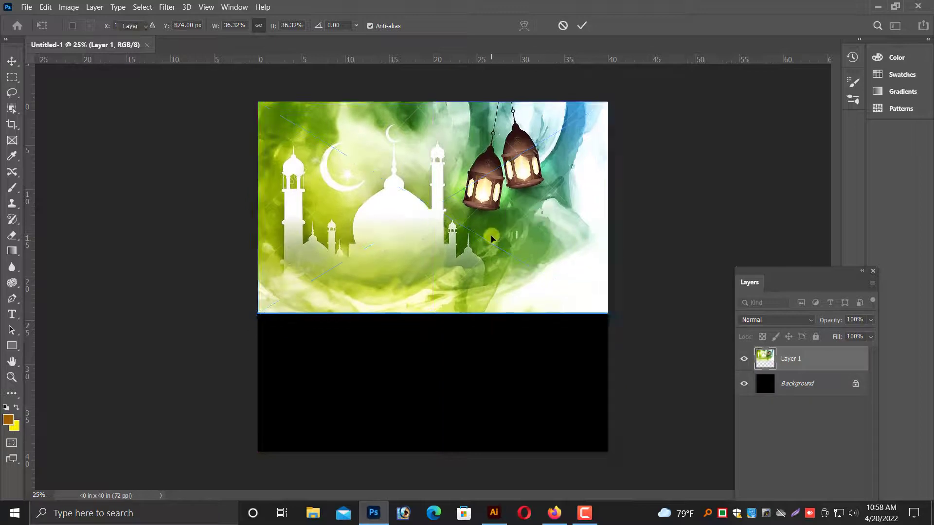
- Set the background color to white (ffffff) and fill the Background layer with it
{"action": "left_click", "coordinate": [466, 357]}
{"action": "right_click", "coordinate": [480, 366]}
{"action": "left_click", "coordinate": [480, 366]}
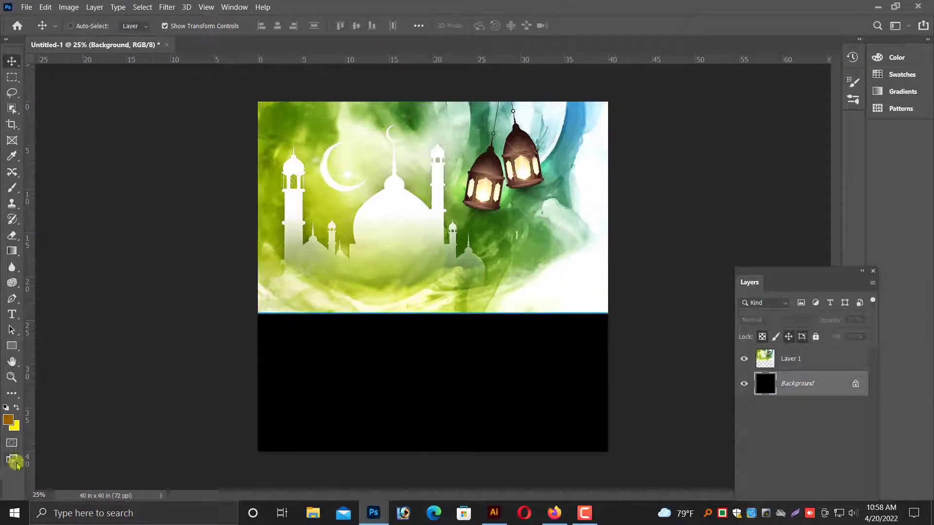
{"action": "left_click", "coordinate": [11, 427]}
{"action": "left_click_drag", "start_coordinate": [194, 274], "coordinate": [83, 144]}
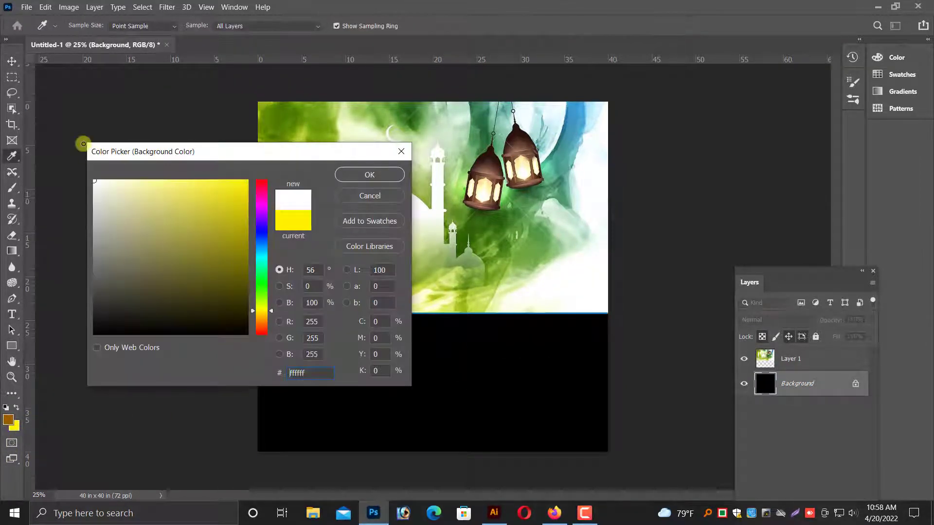
{"action": "key", "text": "Return"}
{"action": "key", "text": "ctrl+BackSpace"}
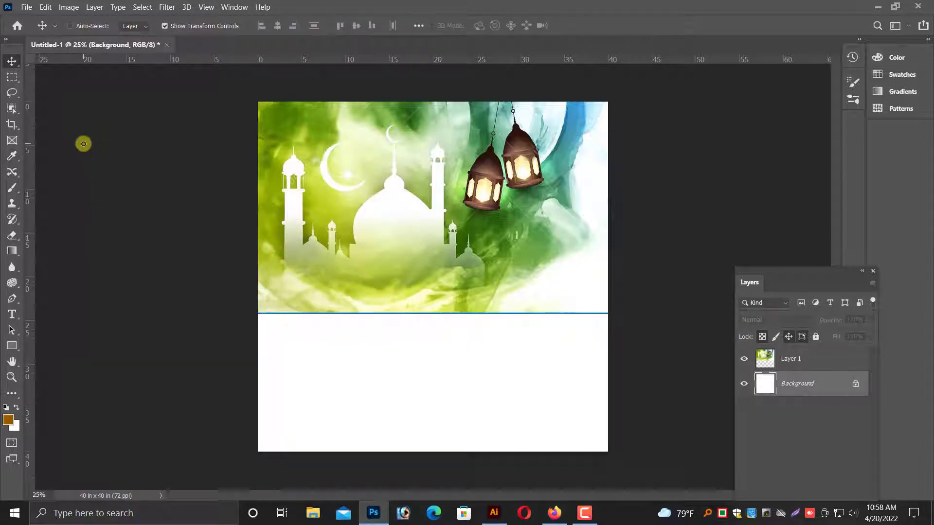
- Fade out the lower edge of the mosque image on Layer 1 with a soft eraser brush enlarged to 1200
{"action": "right_click", "coordinate": [304, 232]}
{"action": "left_click", "coordinate": [324, 239]}
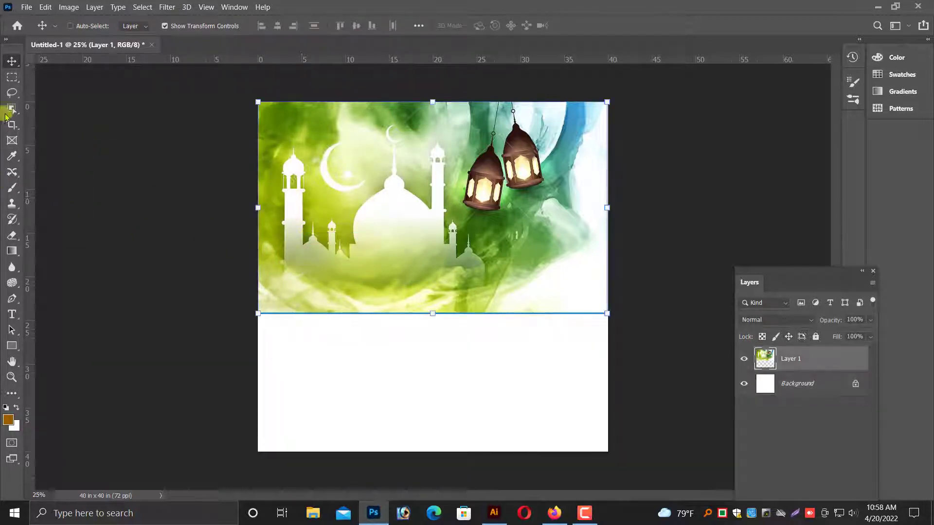
{"action": "left_click", "coordinate": [12, 235]}
{"action": "left_click_drag", "start_coordinate": [367, 323], "coordinate": [605, 346]}
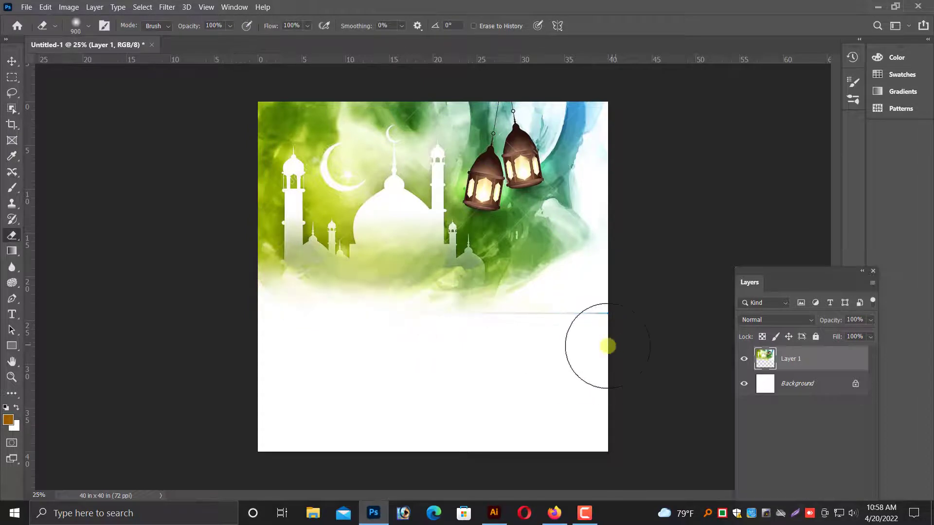
{"action": "key", "text": "]"}
{"action": "key", "text": "]"}
{"action": "key", "text": "]"}
{"action": "mouse_move", "coordinate": [538, 338]}
{"action": "left_mouse_down"}
{"action": "mouse_move", "coordinate": [171, 315]}
{"action": "mouse_move", "coordinate": [401, 329]}
{"action": "mouse_move", "coordinate": [582, 329]}
{"action": "mouse_move", "coordinate": [172, 316]}
{"action": "mouse_move", "coordinate": [621, 318]}
{"action": "mouse_move", "coordinate": [580, 327]}
{"action": "mouse_move", "coordinate": [275, 327]}
{"action": "mouse_move", "coordinate": [148, 348]}
{"action": "mouse_move", "coordinate": [36, 244]}
{"action": "left_mouse_up"}
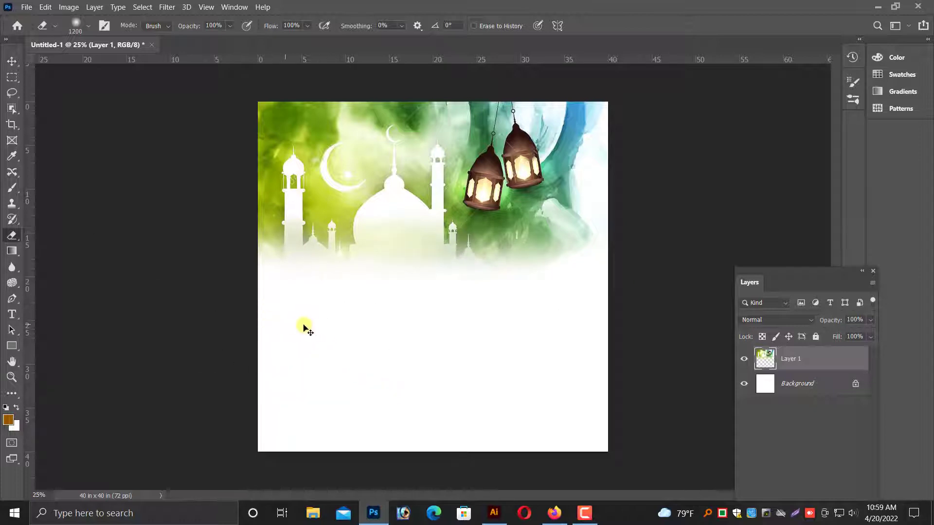
{"action": "key", "text": "ctrl+z"}
{"action": "mouse_move", "coordinate": [267, 331]}
{"action": "left_mouse_down"}
{"action": "mouse_move", "coordinate": [357, 350]}
{"action": "mouse_move", "coordinate": [644, 351]}
{"action": "mouse_move", "coordinate": [465, 370]}
{"action": "mouse_move", "coordinate": [312, 370]}
{"action": "mouse_move", "coordinate": [628, 353]}
{"action": "mouse_move", "coordinate": [349, 371]}
{"action": "mouse_move", "coordinate": [404, 366]}
{"action": "left_mouse_up"}
- Delete the white Background layer so only the faded mosque image remains on transparency
{"action": "left_click", "coordinate": [11, 61]}
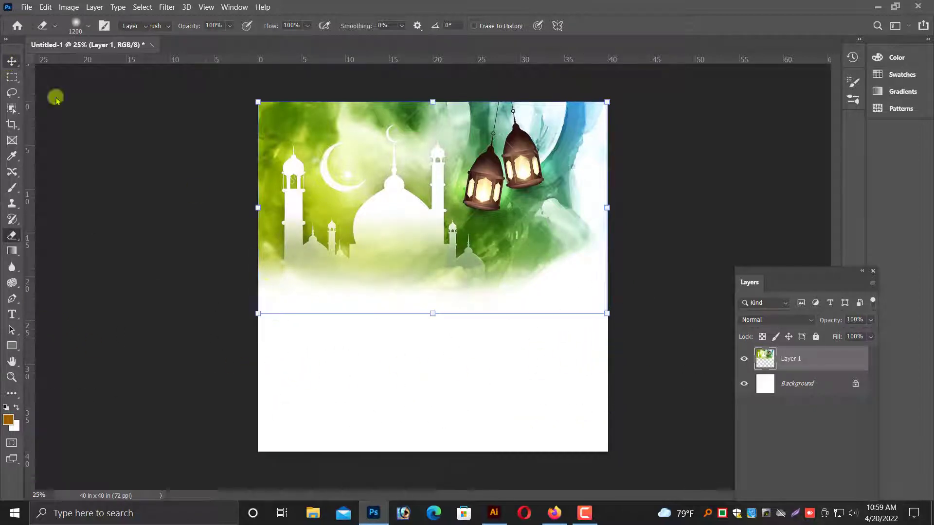
{"action": "right_click", "coordinate": [367, 342]}
{"action": "left_click", "coordinate": [370, 342]}
{"action": "key", "text": "Delete"}
- Crop the canvas to a rectangular selection around the mosque image, removing the empty area below it
{"action": "key", "text": "m"}
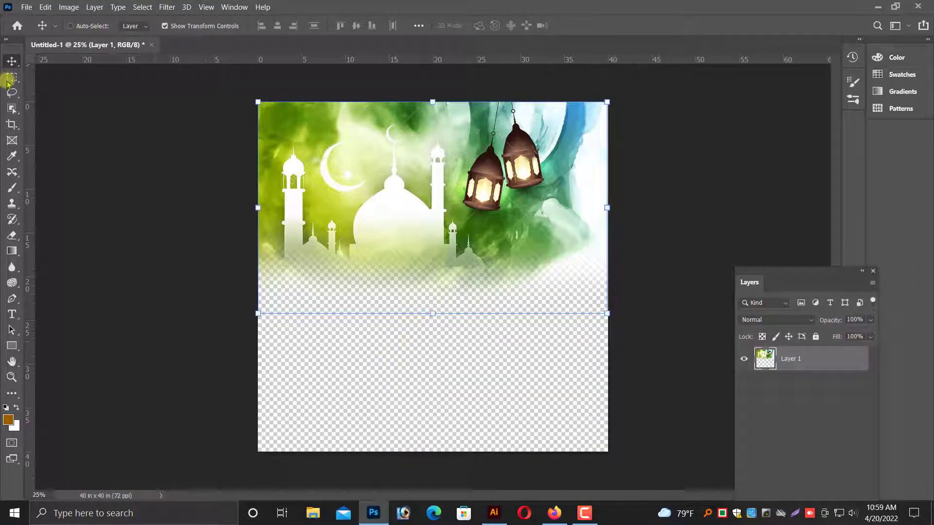
{"action": "left_click_drag", "start_coordinate": [258, 102], "coordinate": [629, 333]}
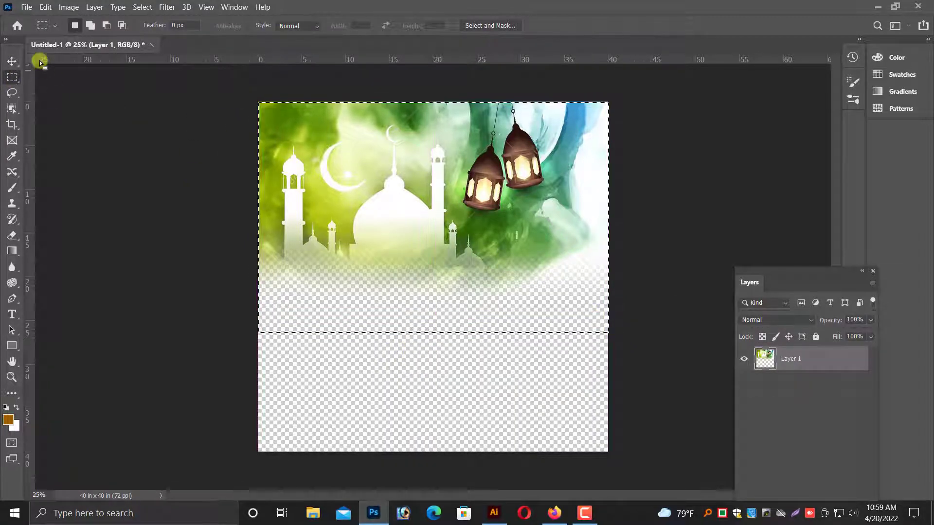
{"action": "left_click", "coordinate": [68, 7]}
{"action": "left_click", "coordinate": [75, 126]}
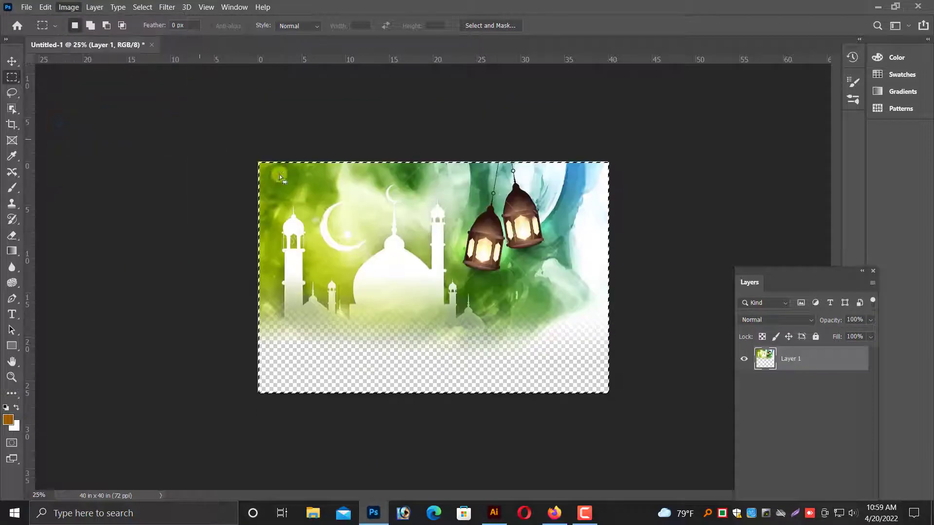
{"action": "left_click", "coordinate": [12, 61]}
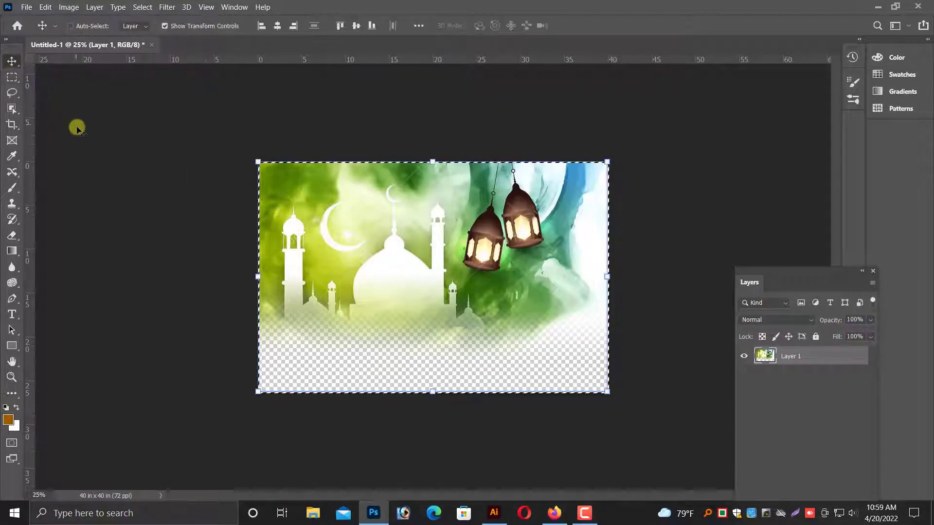
- Save the image on the computer's Desktop as a Photoshop file named 0100, with Maximize Compatibility on
{"action": "left_click", "coordinate": [26, 7]}
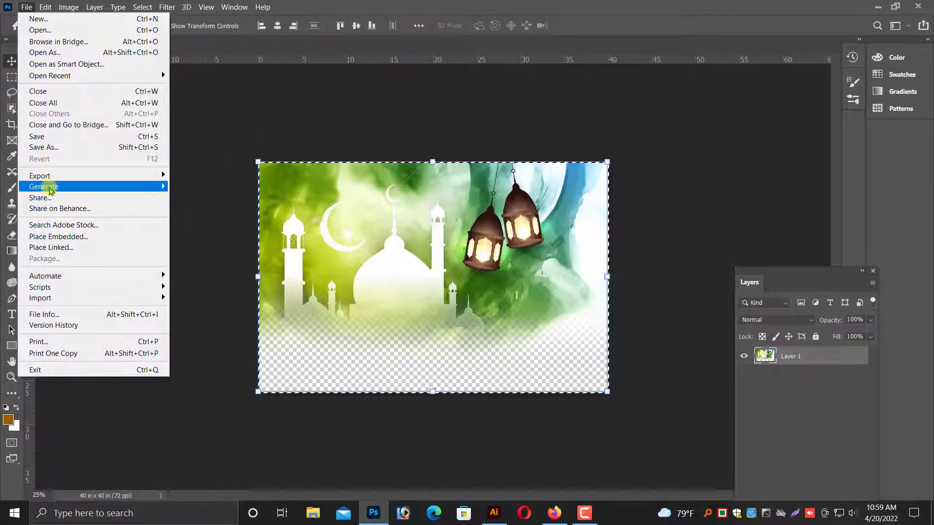
{"action": "left_click", "coordinate": [45, 147]}
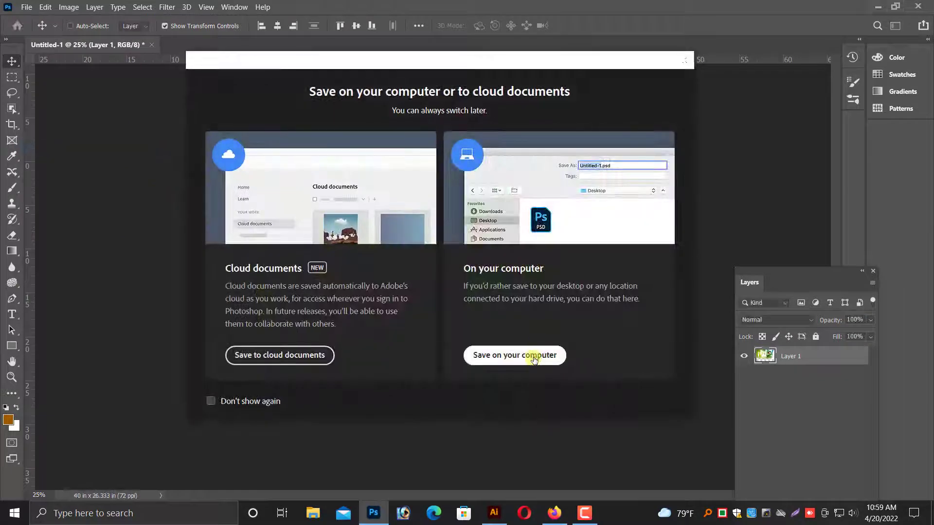
{"action": "left_click", "coordinate": [535, 360]}
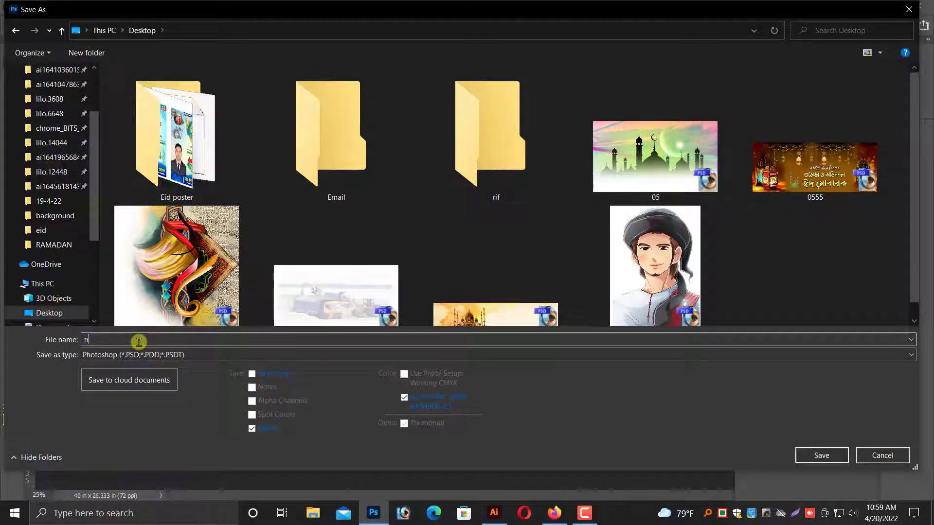
{"action": "type", "text": "01"}
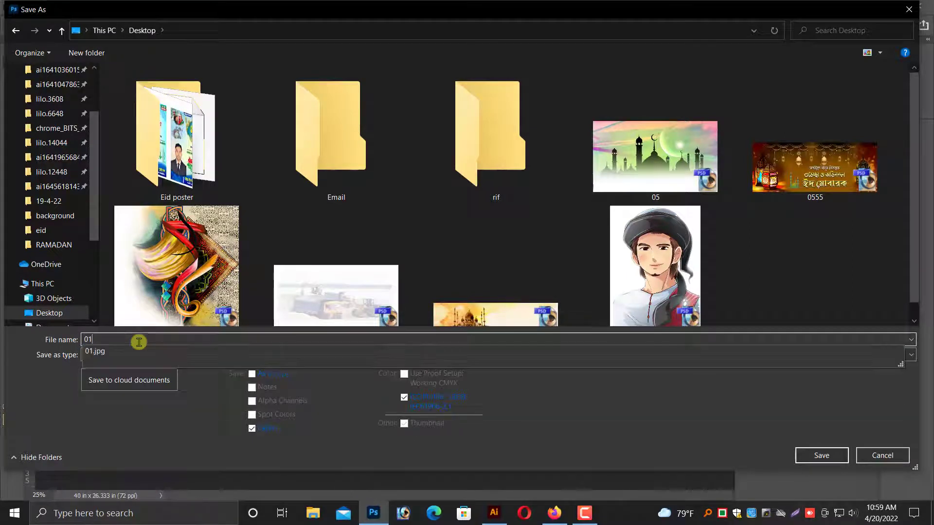
{"action": "type", "text": "00"}
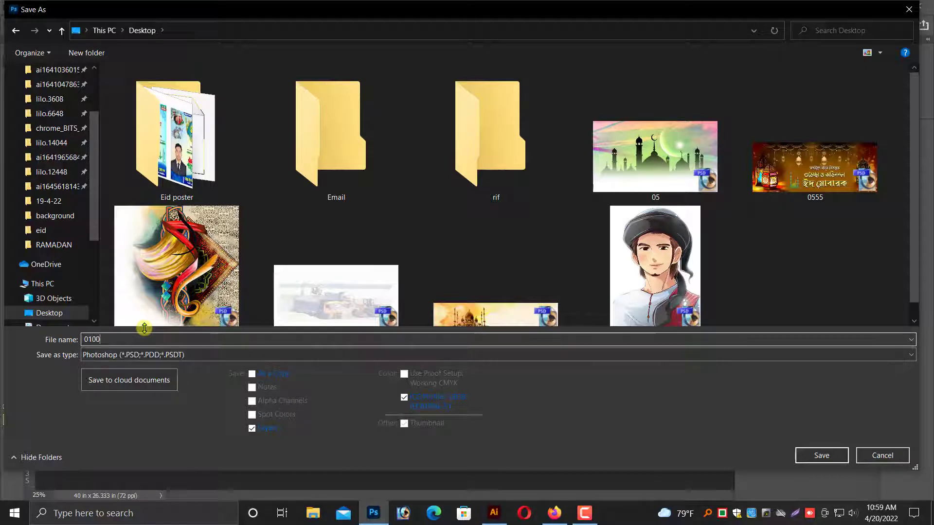
{"action": "left_click", "coordinate": [821, 455]}
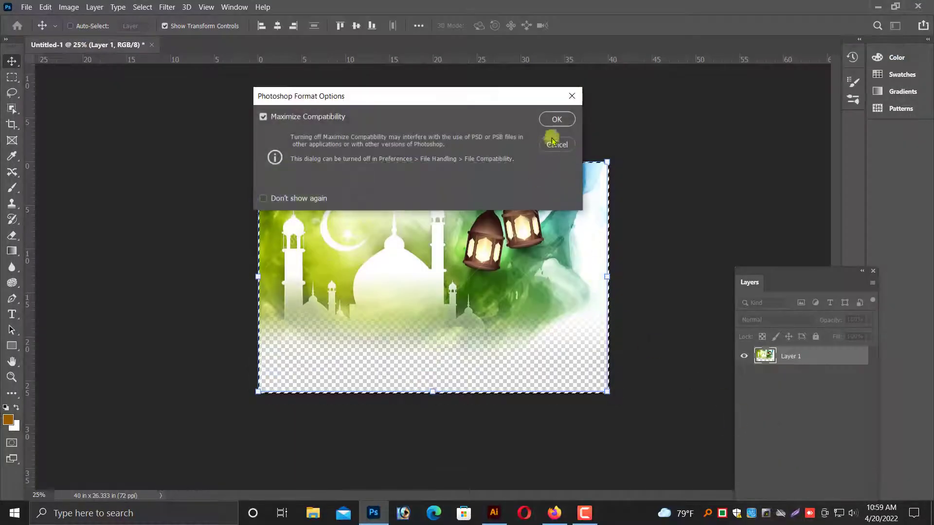
{"action": "left_click", "coordinate": [555, 120]}
- Switch to Illustrator and open 0100.psd from the Desktop, accepting the Photoshop import options
{"action": "left_click", "coordinate": [494, 513]}
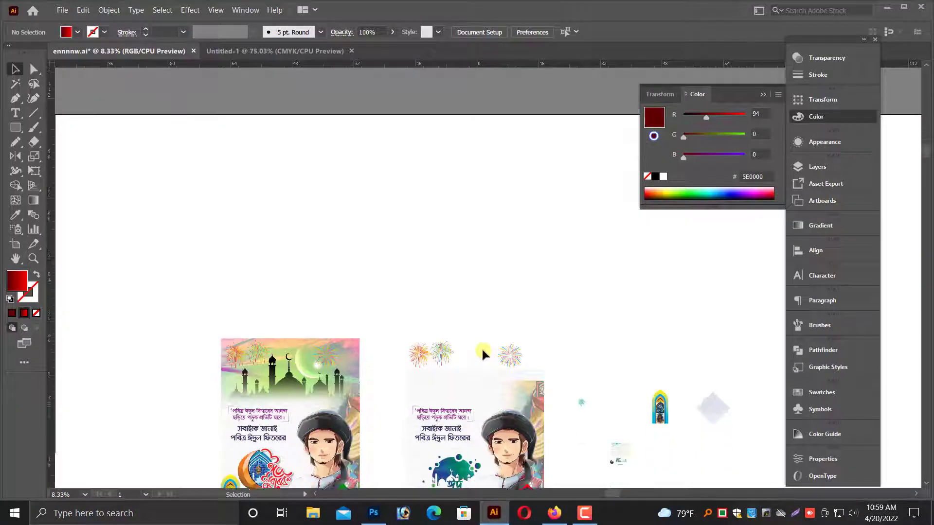
{"action": "key", "text": "ctrl+o"}
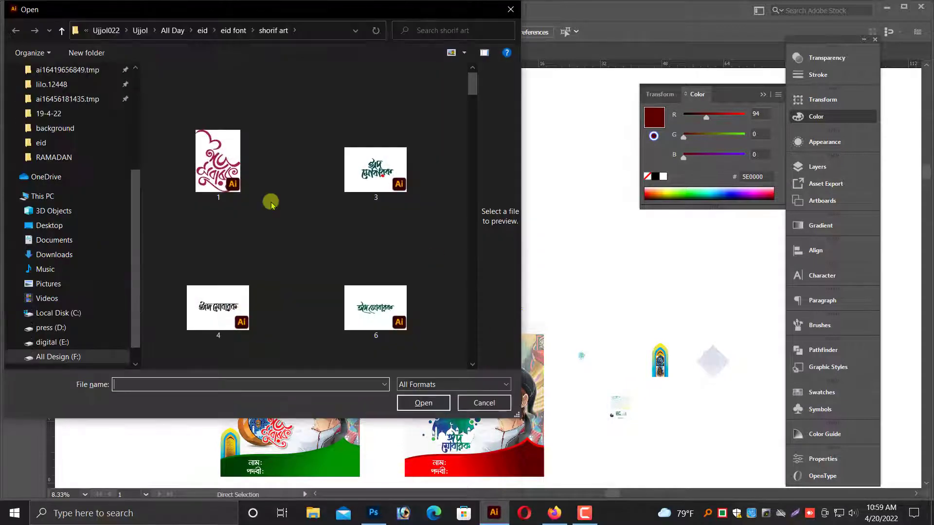
{"action": "left_click", "coordinate": [106, 199]}
{"action": "scroll", "coordinate": [375, 302], "scroll_direction": "down", "scroll_amount": 5}
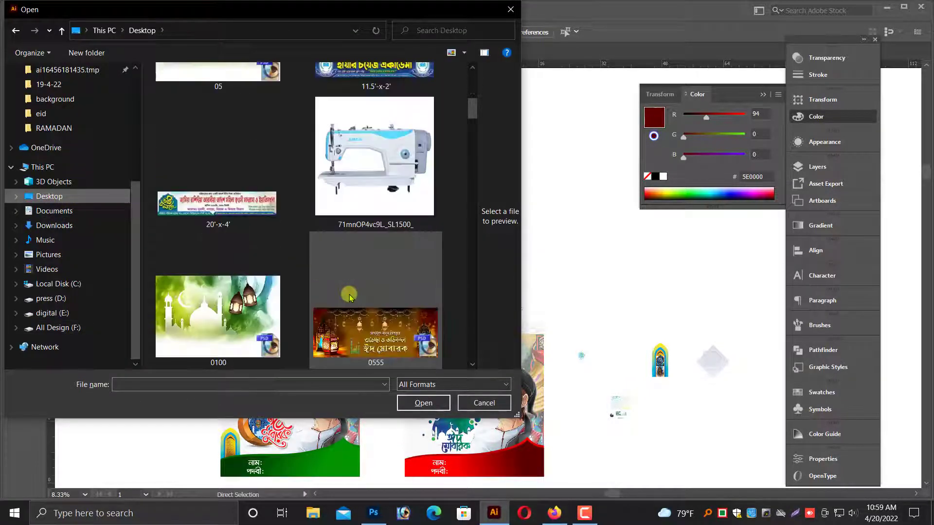
{"action": "left_click", "coordinate": [199, 311]}
{"action": "left_click", "coordinate": [419, 402]}
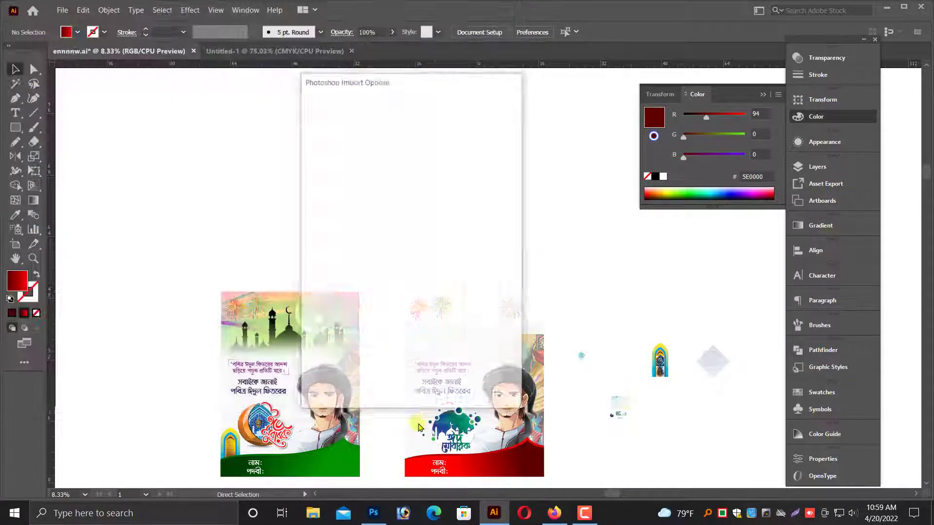
{"action": "left_click", "coordinate": [428, 385]}
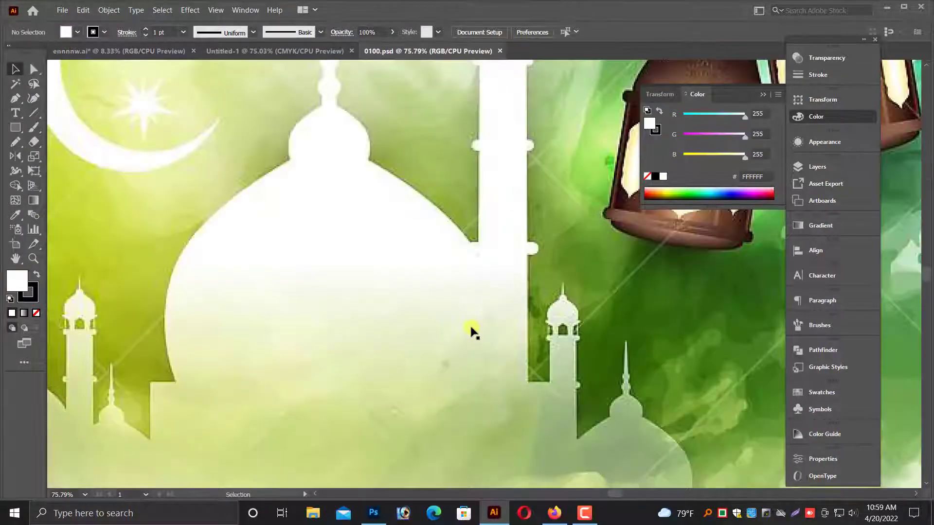
- Copy the faded mosque image from 0100.psd and paste it into the ennnnw.ai poster document
{"action": "left_click", "coordinate": [474, 325]}
{"action": "scroll", "coordinate": [474, 325], "scroll_direction": "down", "scroll_amount": 5}
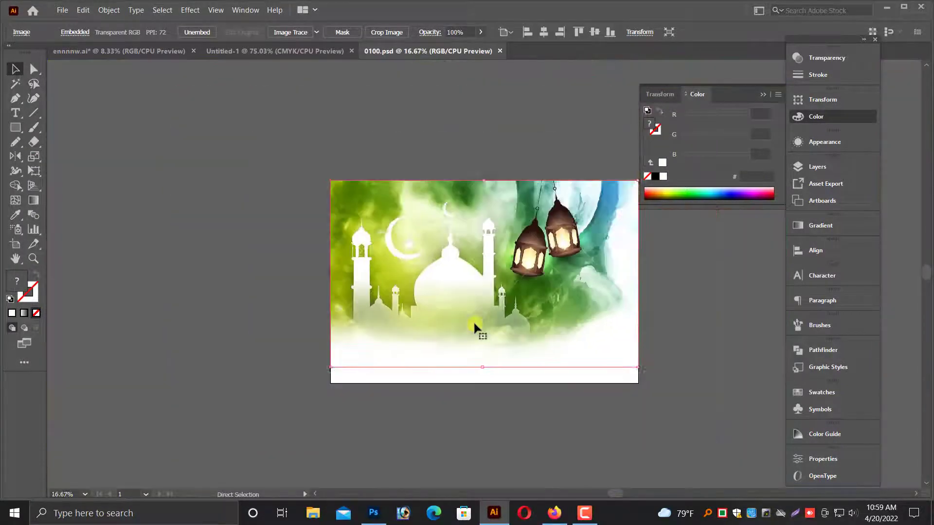
{"action": "left_click", "coordinate": [247, 46]}
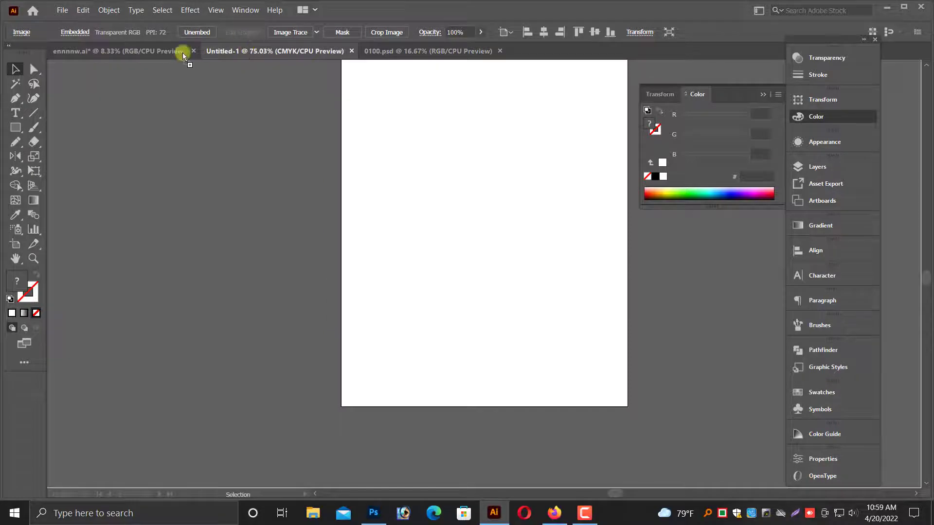
{"action": "left_click", "coordinate": [153, 51]}
{"action": "key", "text": "ctrl+v"}
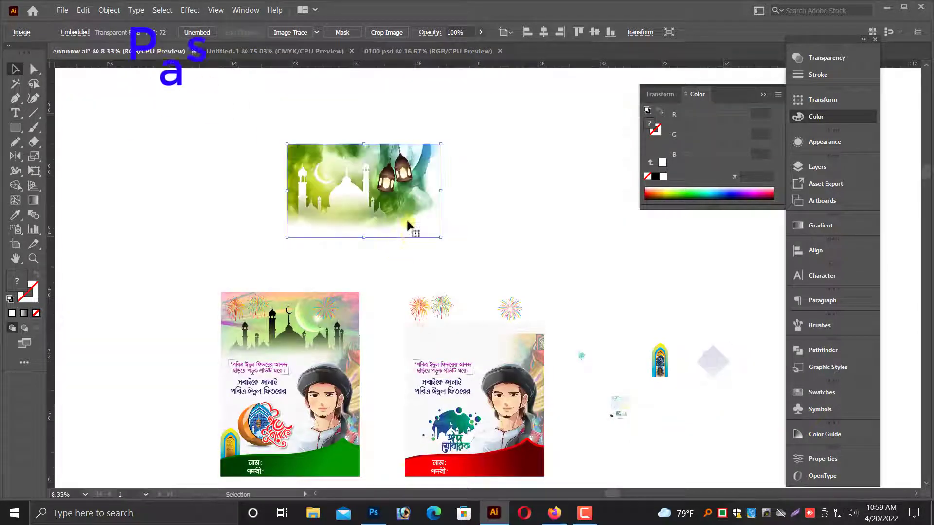
- Move the pasted mosque image onto the red poster and place a horizontal guide along the poster's top edge
{"action": "left_click_drag", "start_coordinate": [406, 217], "coordinate": [560, 381]}
{"action": "key", "text": "ctrl+equal"}
{"action": "scroll", "coordinate": [454, 287], "scroll_direction": "up", "scroll_amount": 5}
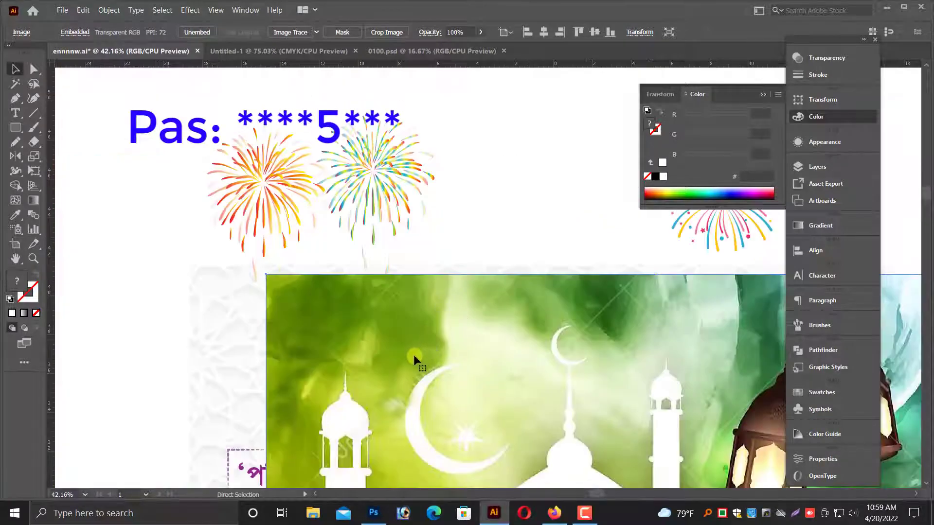
{"action": "key", "text": "ctrl+minus"}
{"action": "key", "text": "ctrl+minus"}
{"action": "key", "text": "ctrl+minus"}
{"action": "scroll", "coordinate": [346, 183], "scroll_direction": "up", "scroll_amount": 1}
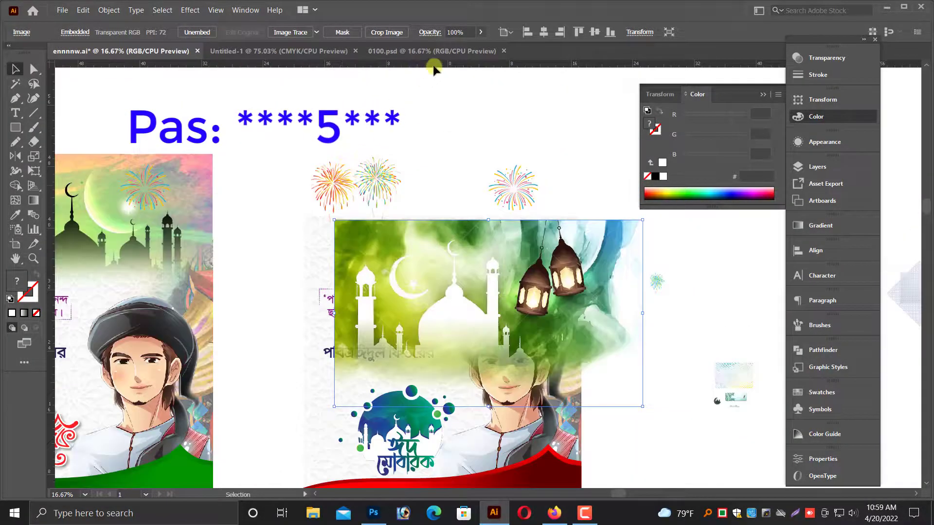
{"action": "left_click_drag", "start_coordinate": [433, 65], "coordinate": [440, 154]}
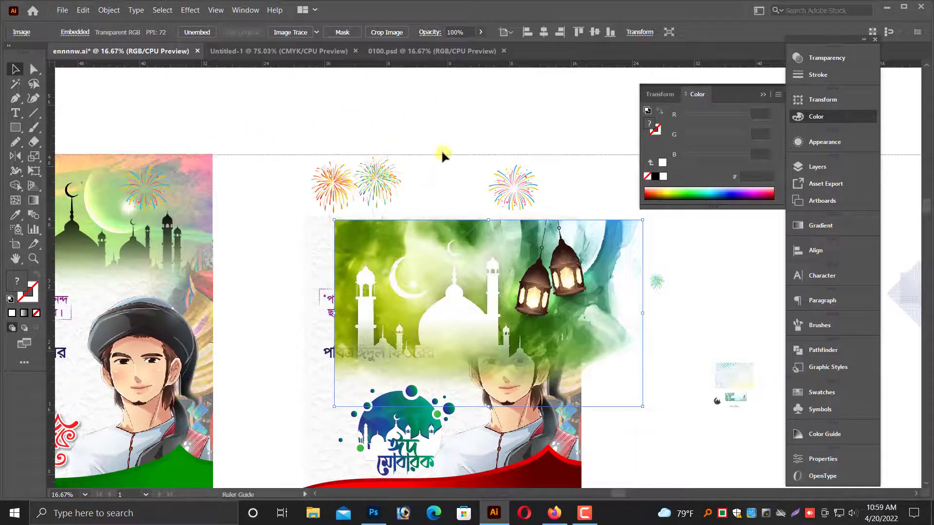
{"action": "left_click", "coordinate": [442, 153]}
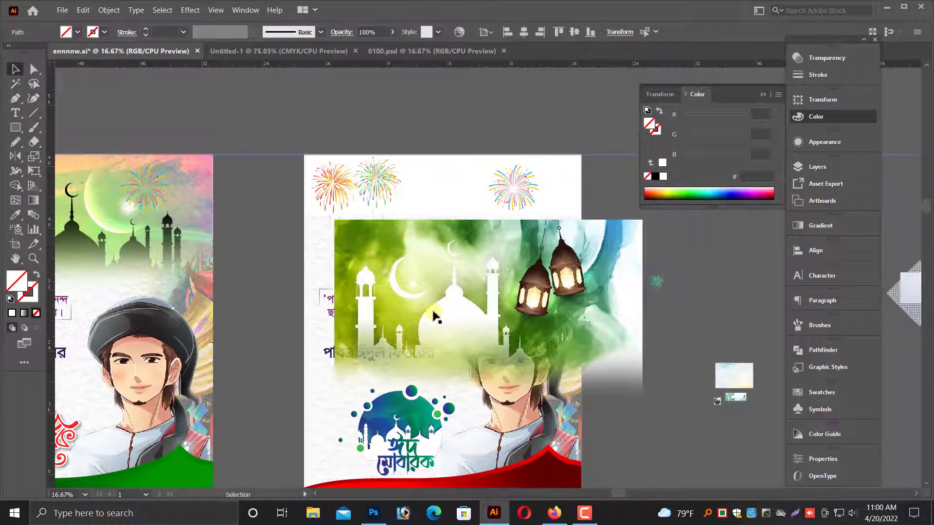
- Align the mosque image with the red poster's upper-left corner and resize it to span the poster's full width
{"action": "left_click_drag", "start_coordinate": [427, 291], "coordinate": [396, 226]}
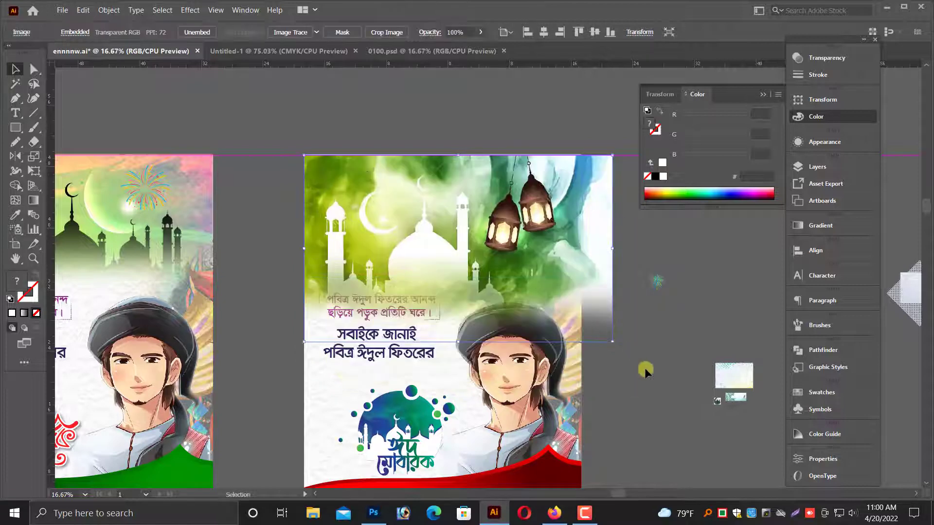
{"action": "left_click_drag", "start_coordinate": [611, 340], "coordinate": [564, 313]}
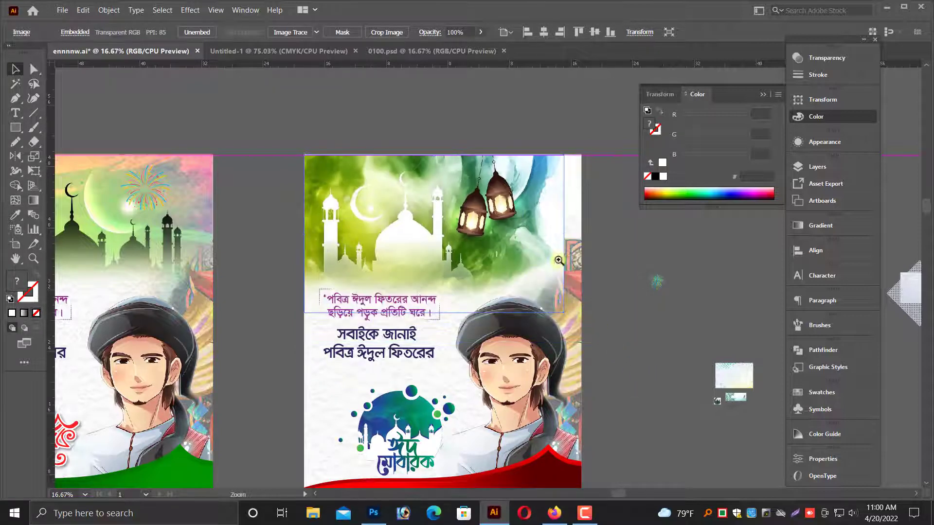
{"action": "left_click_drag", "start_coordinate": [558, 260], "coordinate": [693, 353]}
{"action": "scroll", "coordinate": [491, 365], "scroll_direction": "down", "scroll_amount": 1}
{"action": "left_click_drag", "start_coordinate": [483, 362], "coordinate": [533, 343]}
{"action": "key", "text": "ctrl+minus"}
{"action": "key", "text": "ctrl+minus"}
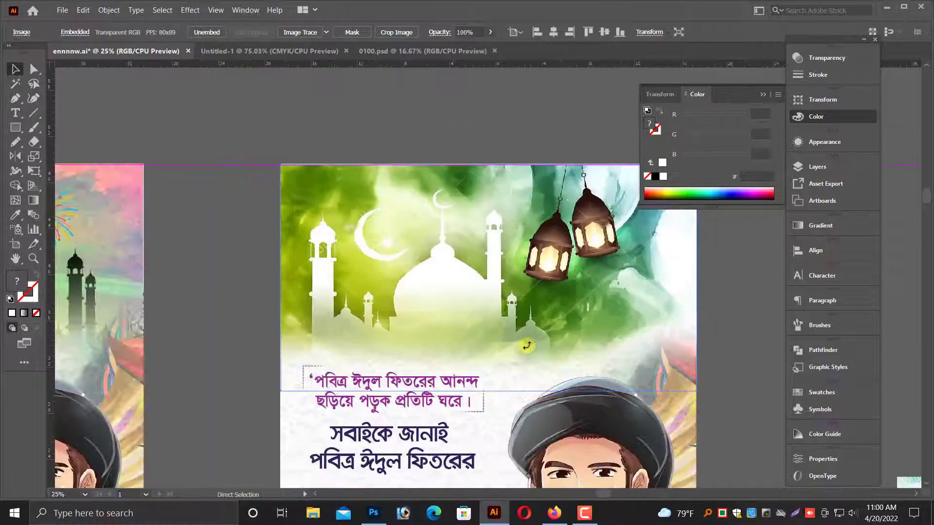
- Hide the portrait of the man in the black turban on the red poster
{"action": "scroll", "coordinate": [533, 353], "scroll_direction": "down", "scroll_amount": 3}
{"action": "left_click_drag", "start_coordinate": [681, 406], "coordinate": [555, 353]}
{"action": "left_click", "coordinate": [481, 316]}
{"action": "key", "text": "ctrl+minus"}
{"action": "key", "text": "alt+space"}
{"action": "left_click", "coordinate": [555, 353]}
{"action": "left_click", "coordinate": [500, 297]}
{"action": "scroll", "coordinate": [530, 325], "scroll_direction": "up", "scroll_amount": 2}
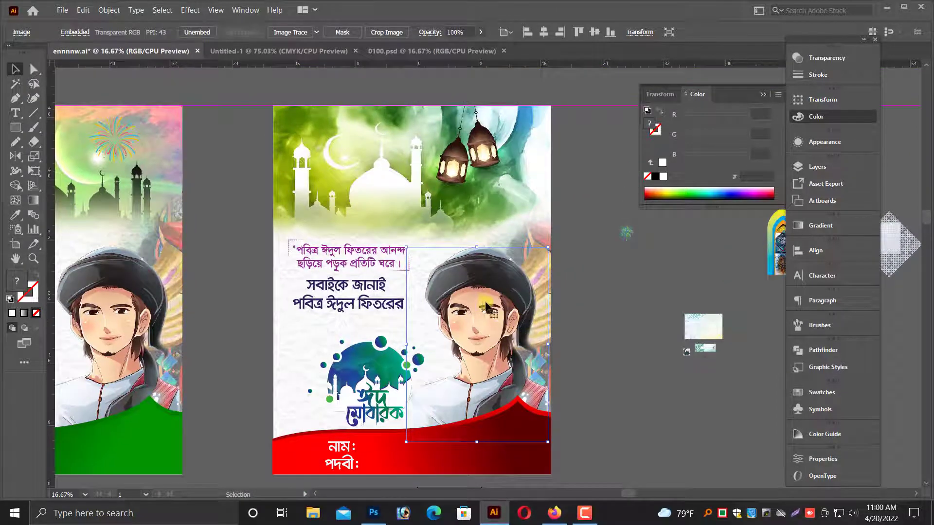
{"action": "left_click", "coordinate": [109, 11]}
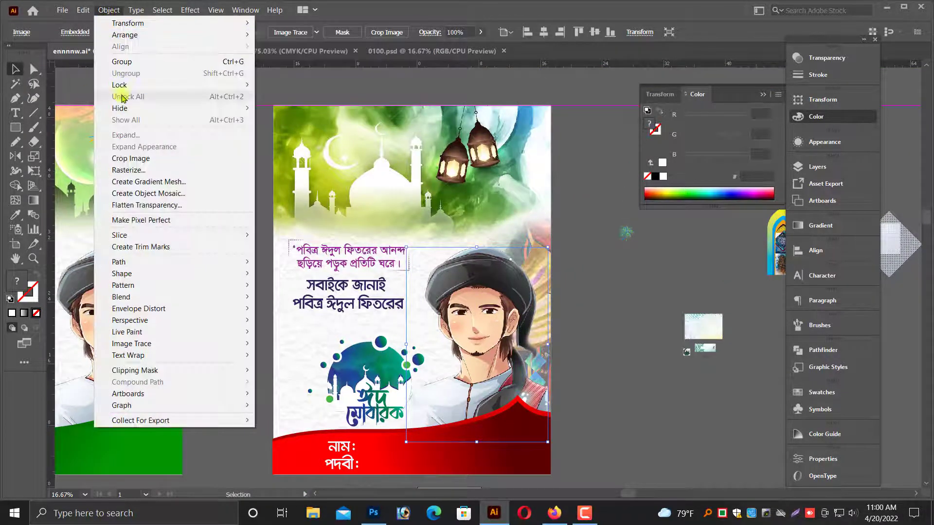
{"action": "mouse_move", "coordinate": [122, 110]}
{"action": "left_click", "coordinate": [292, 109]}
- Set the opacity of the geometric pattern background on the red poster to 100%
{"action": "left_click", "coordinate": [510, 291]}
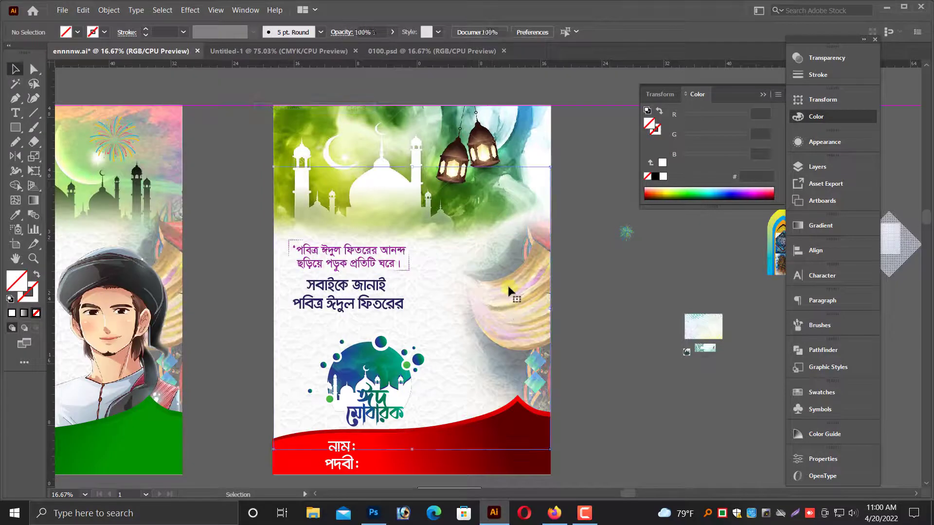
{"action": "left_click", "coordinate": [832, 101]}
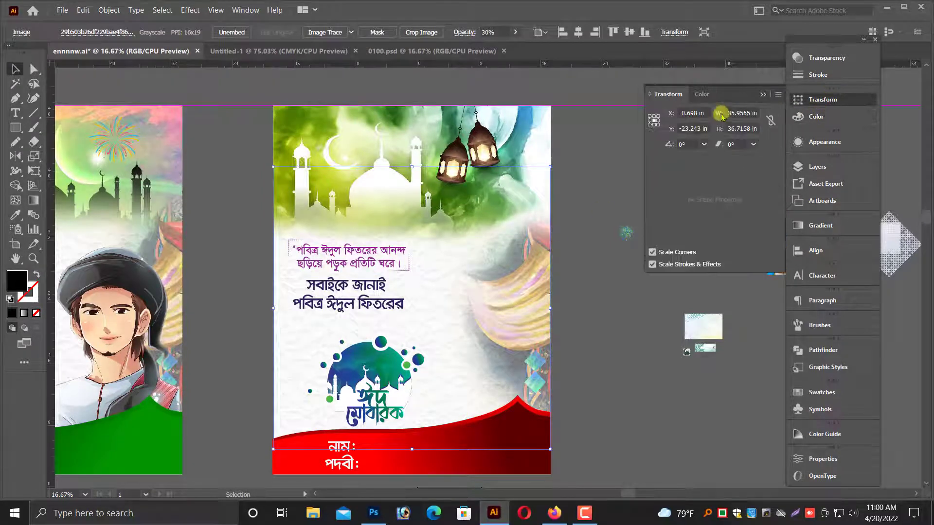
{"action": "left_click", "coordinate": [825, 59]}
{"action": "left_click", "coordinate": [690, 70]}
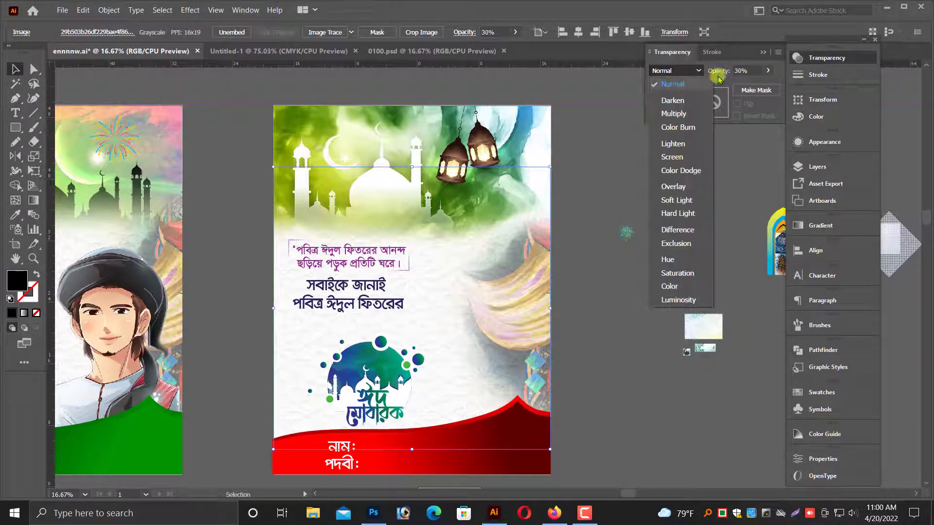
{"action": "left_click", "coordinate": [747, 71]}
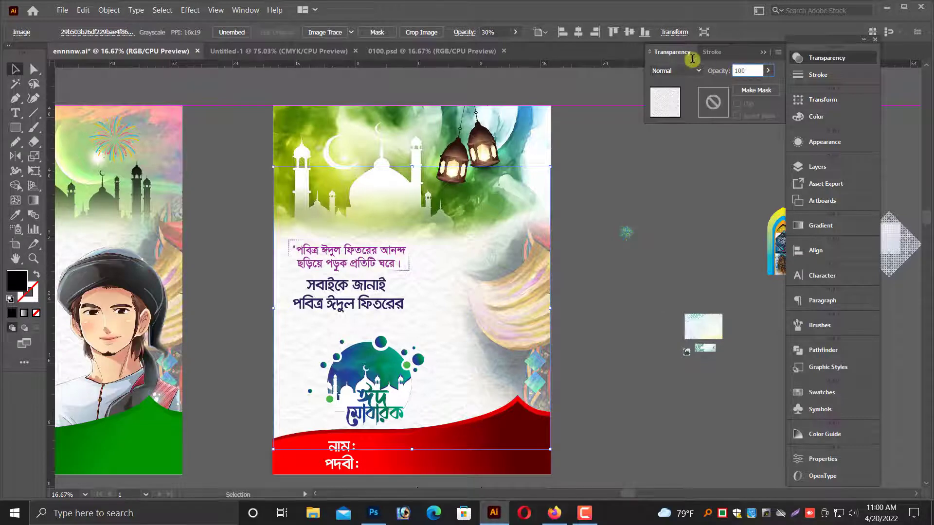
{"action": "key", "text": "Return"}
- Undo the trial move of the geometric pattern background and delete the pattern from the red poster
{"action": "left_click", "coordinate": [655, 200]}
{"action": "left_click_drag", "start_coordinate": [476, 321], "coordinate": [298, 344]}
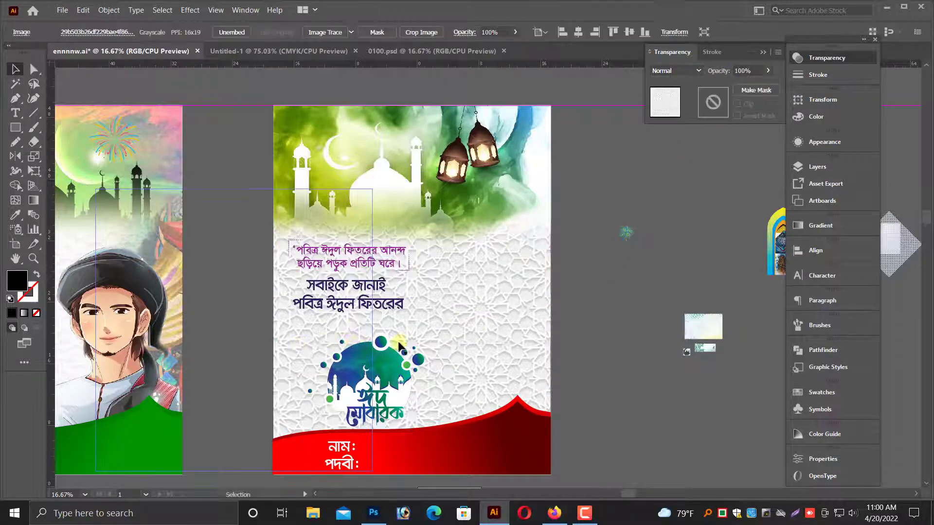
{"action": "key", "text": "ctrl+z"}
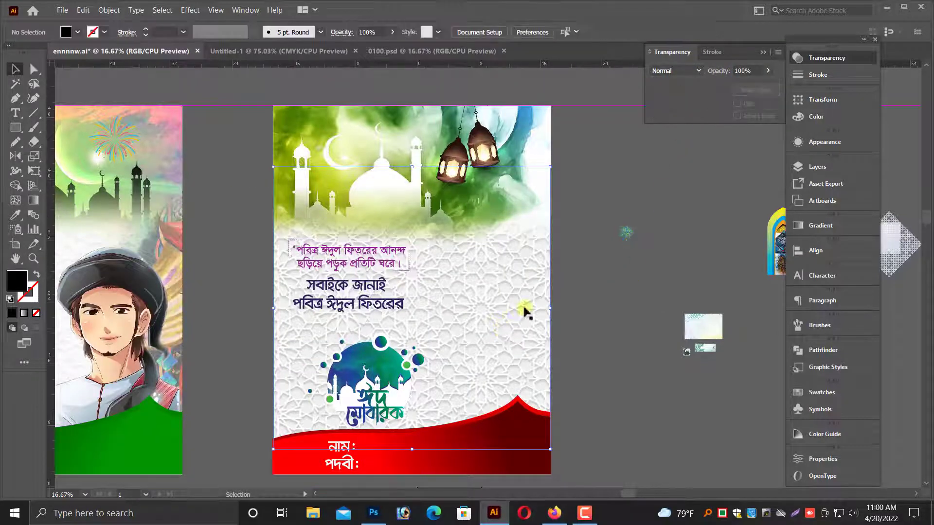
{"action": "key", "text": "Delete"}
- Release the clipping mask of the colourful ornamental artwork beside the greeting text on the red poster
{"action": "left_click", "coordinate": [528, 309]}
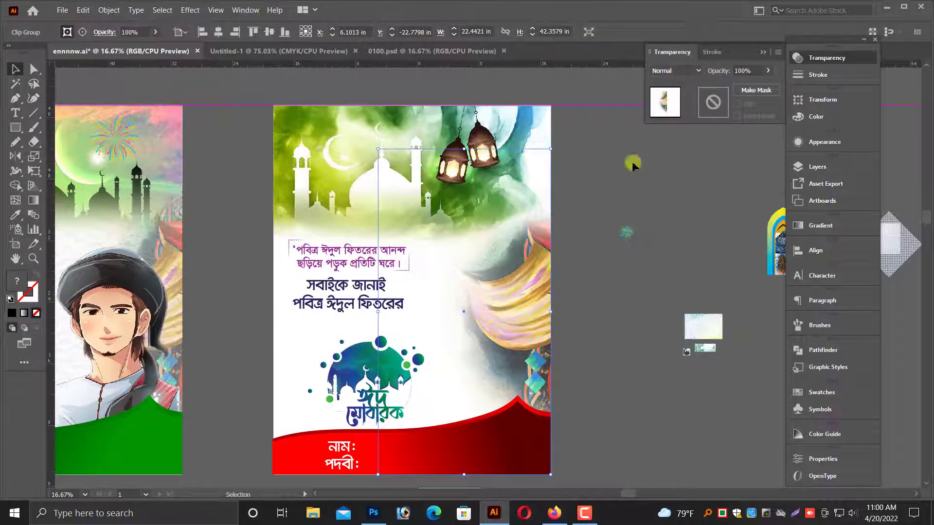
{"action": "right_click", "coordinate": [483, 273]}
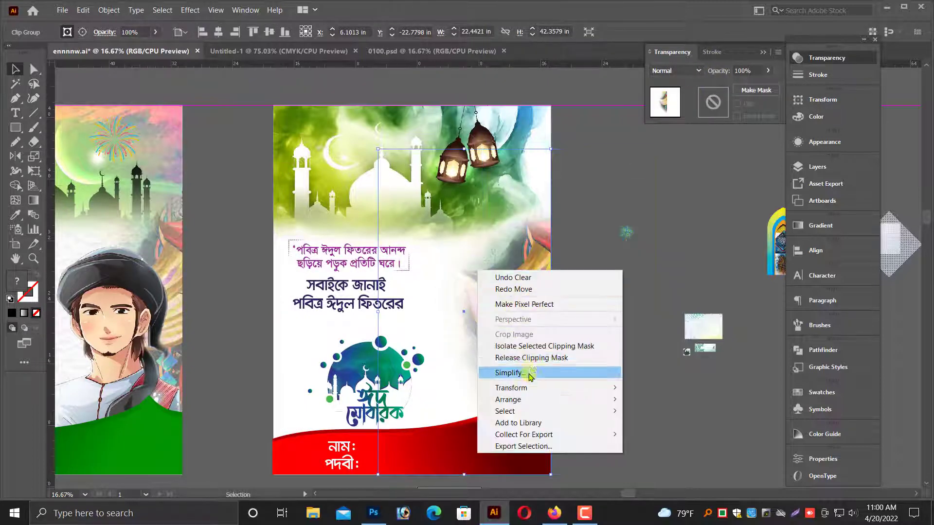
{"action": "left_click", "coordinate": [557, 360]}
{"action": "left_click", "coordinate": [733, 469]}
{"action": "scroll", "coordinate": [629, 385], "scroll_direction": "down", "scroll_amount": 1}
- Set the released ornamental artwork's blending mode to Normal and its opacity to 100%
{"action": "left_click", "coordinate": [628, 383]}
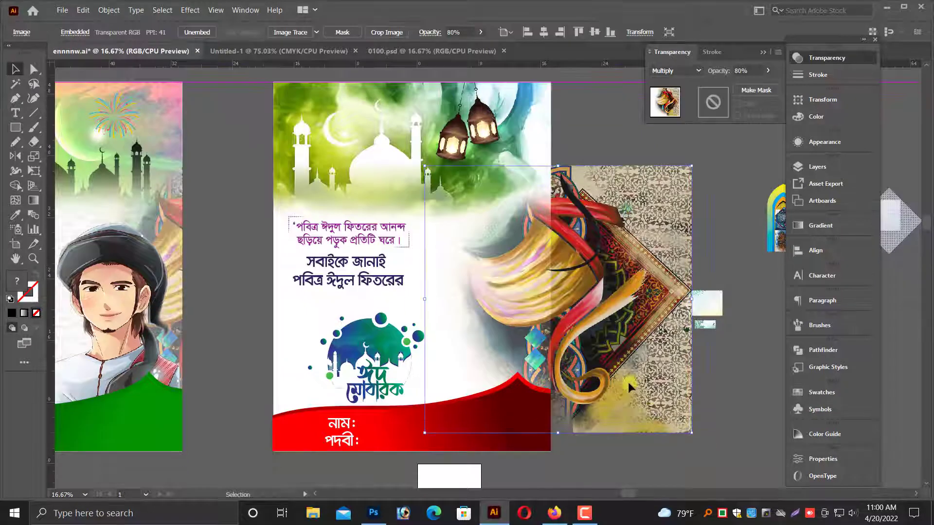
{"action": "left_click", "coordinate": [675, 73]}
{"action": "left_click", "coordinate": [670, 84]}
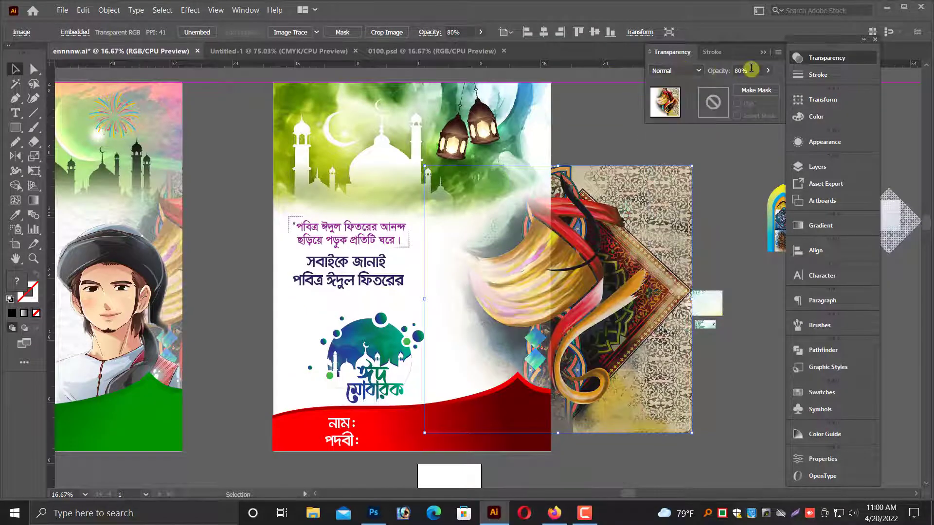
{"action": "key", "text": "Tab"}
{"action": "key", "text": "Return"}
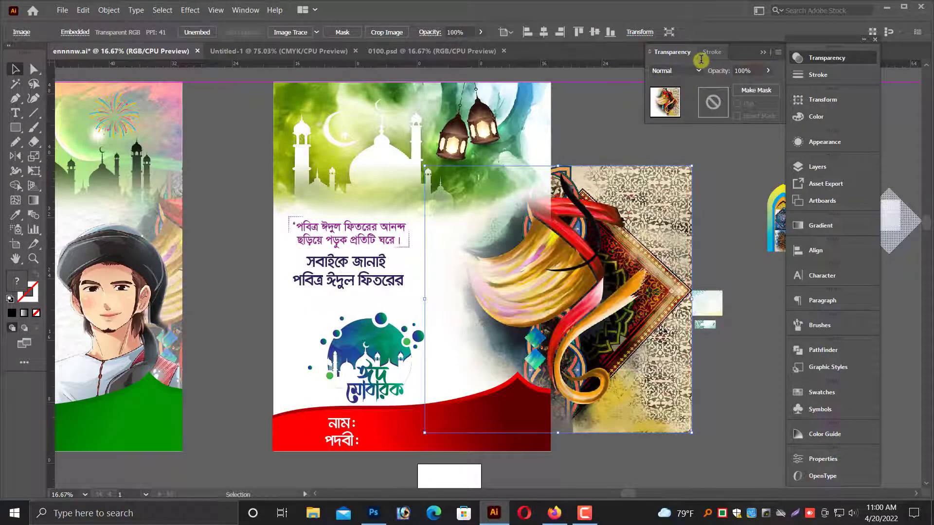
- Recolour the ornamental artwork green with Adjust Colors, previewing Red -33%, Green 41% and Blue -29%
{"action": "left_click", "coordinate": [83, 10]}
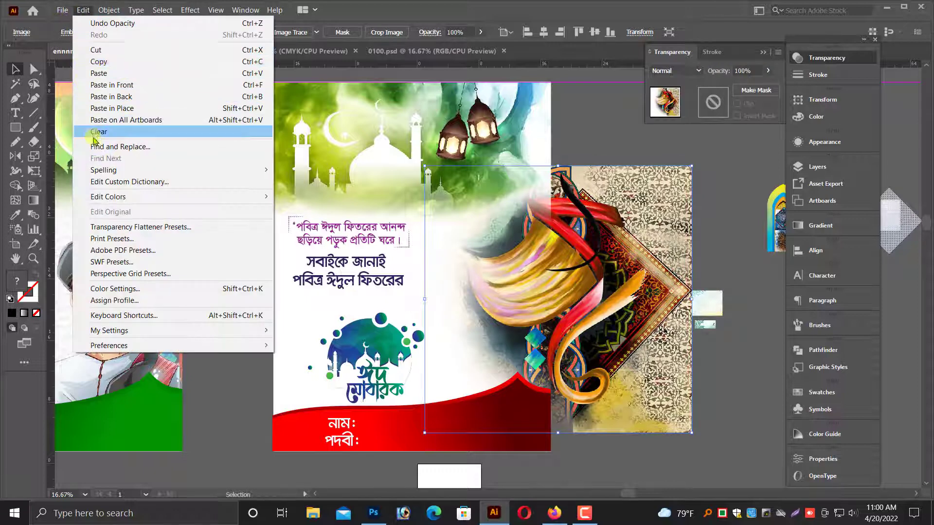
{"action": "left_click", "coordinate": [340, 224]}
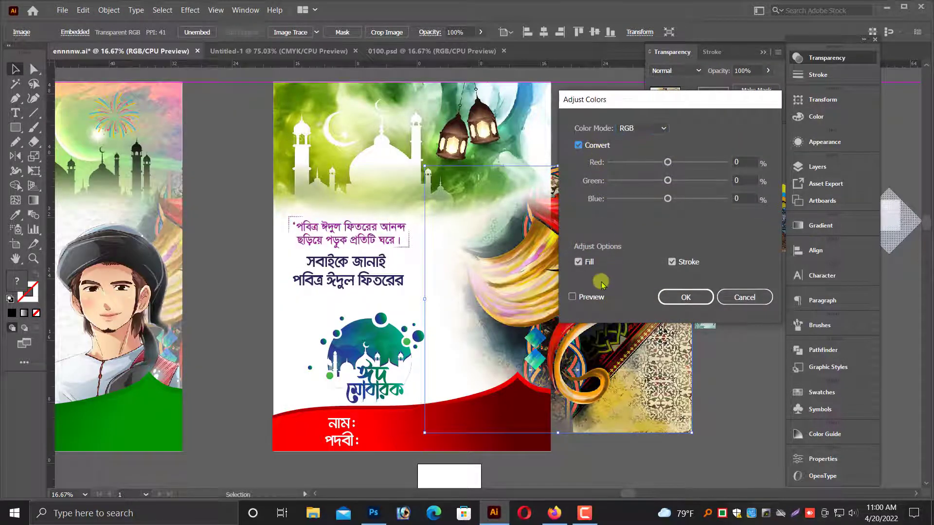
{"action": "left_click_drag", "start_coordinate": [684, 104], "coordinate": [209, 127]}
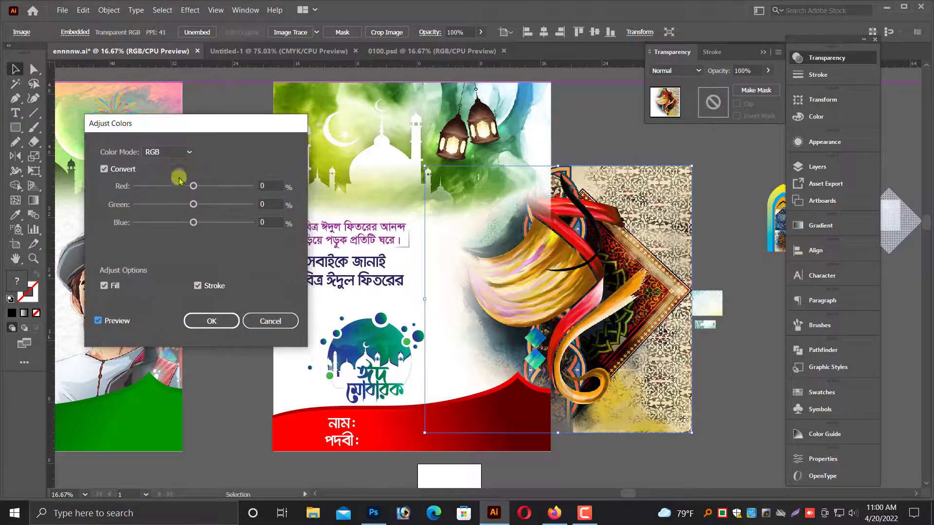
{"action": "left_click_drag", "start_coordinate": [199, 210], "coordinate": [178, 225]}
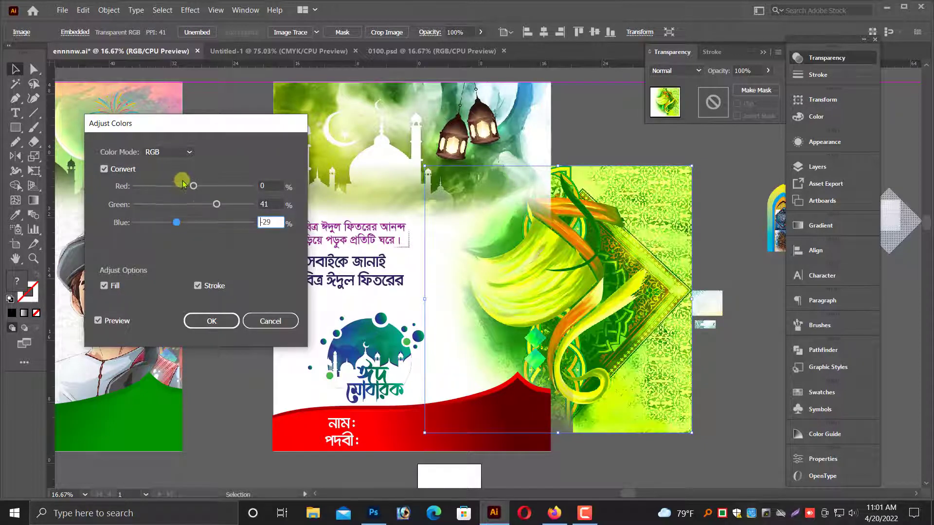
{"action": "left_click_drag", "start_coordinate": [184, 191], "coordinate": [175, 188]}
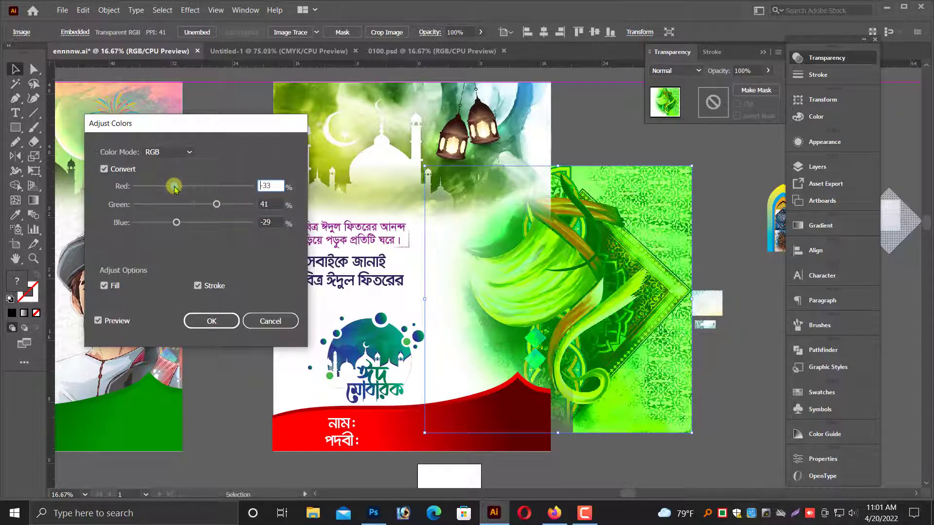
{"action": "left_click", "coordinate": [223, 321]}
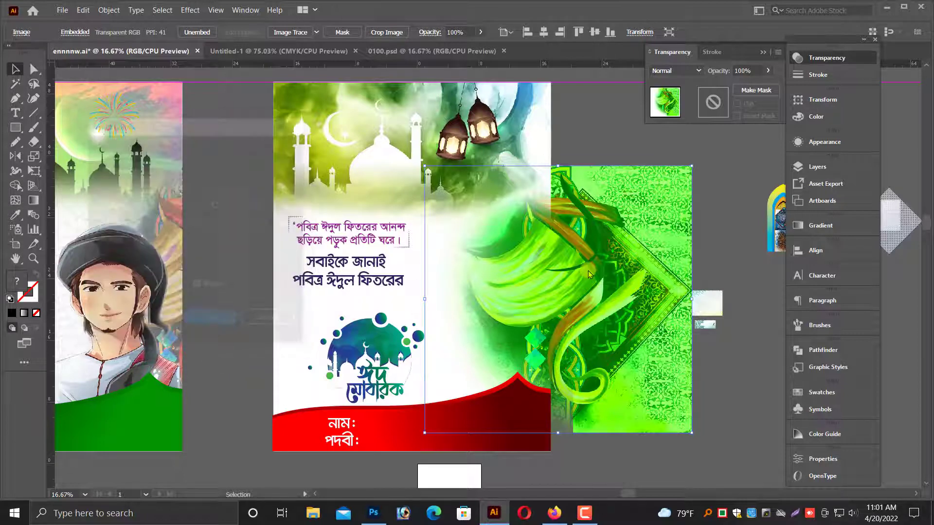
- Draw a rectangle about 23.94 by 40.36 in over the poster's right part, with its outer side on the poster edge
{"action": "left_click", "coordinate": [585, 124]}
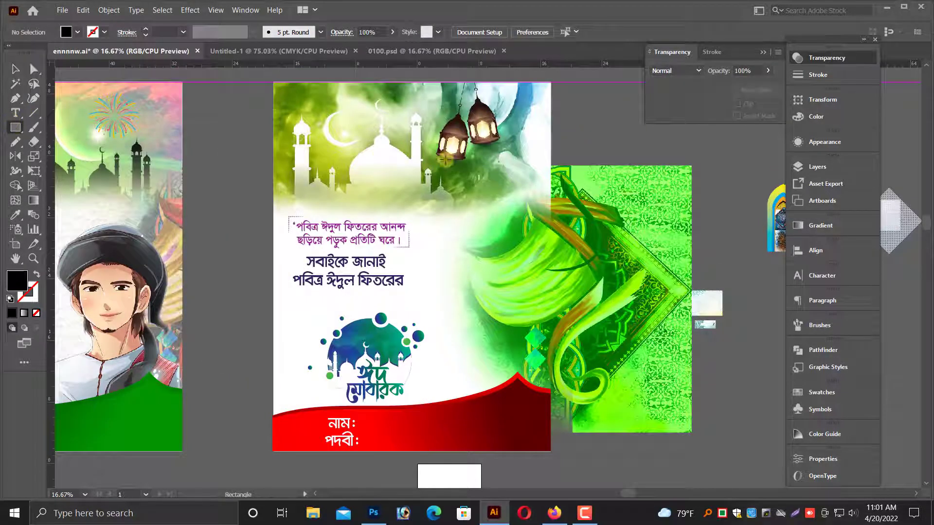
{"action": "left_click_drag", "start_coordinate": [365, 128], "coordinate": [558, 411]}
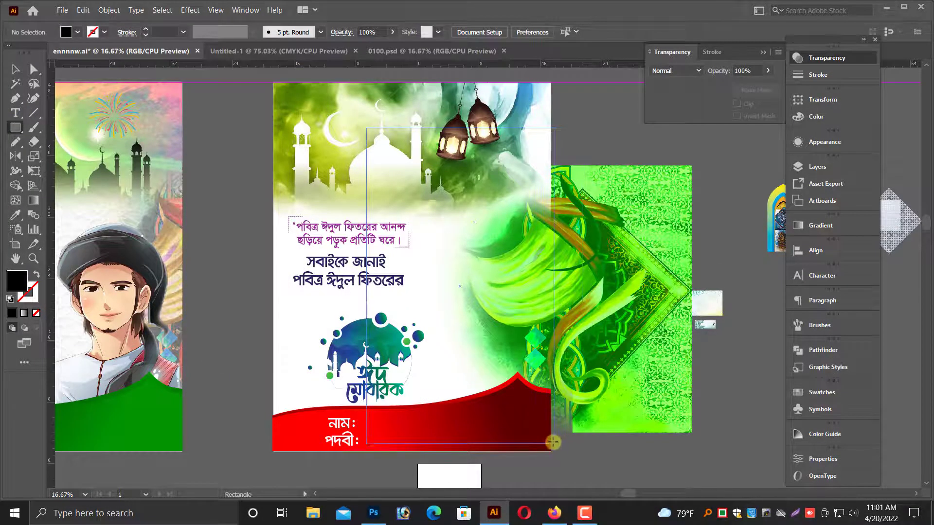
{"action": "left_click_drag", "start_coordinate": [553, 443], "coordinate": [549, 439]}
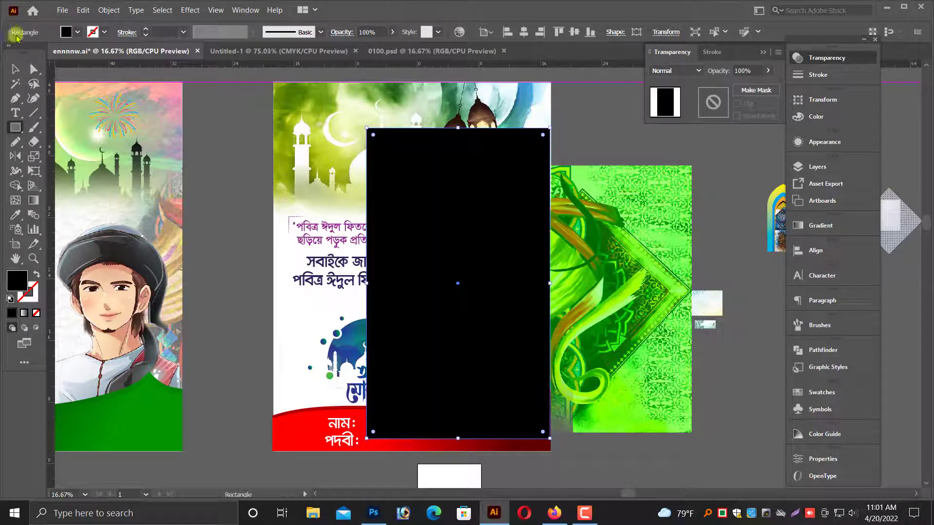
{"action": "left_click", "coordinate": [15, 69]}
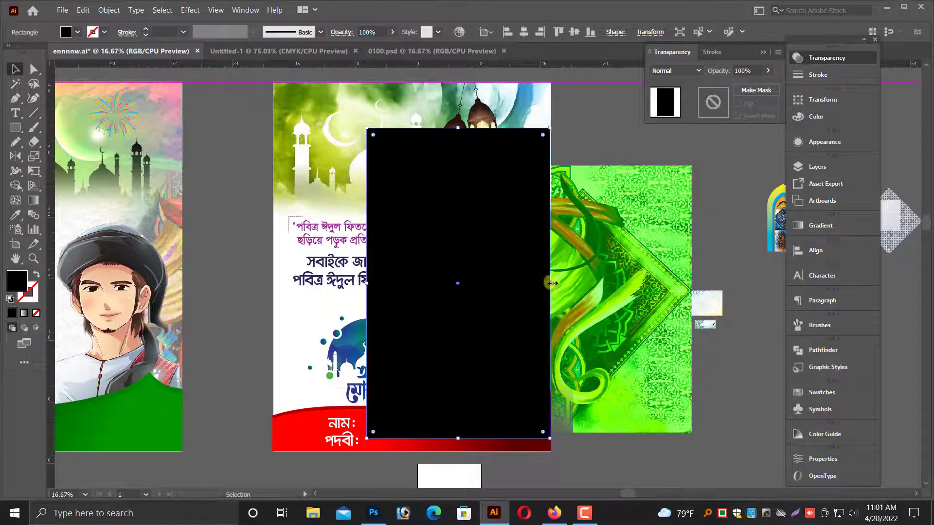
{"action": "left_click_drag", "start_coordinate": [551, 283], "coordinate": [556, 285]}
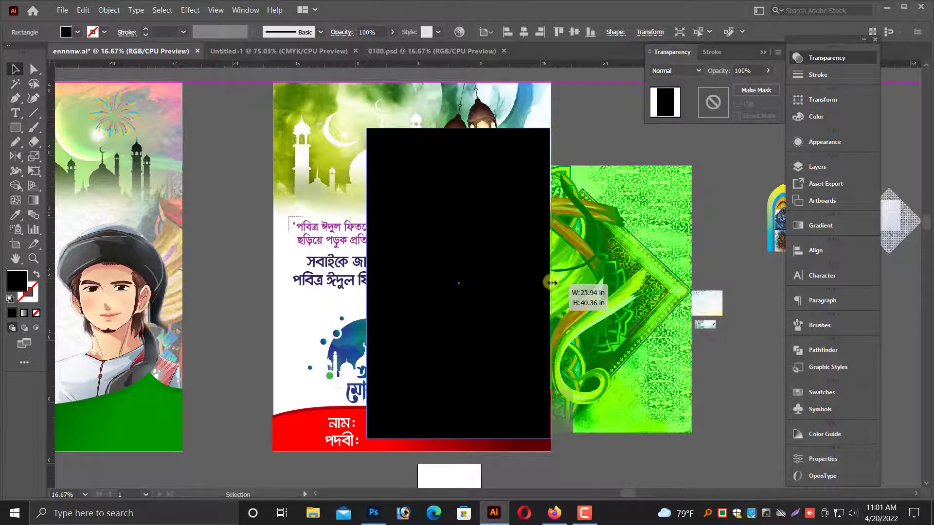
{"action": "left_click_drag", "start_coordinate": [551, 282], "coordinate": [550, 283]}
- Clip the green ornamental artwork to the black rectangle with a clipping mask
{"action": "left_click", "coordinate": [616, 254], "text": "shift"}
{"action": "right_click", "coordinate": [614, 254]}
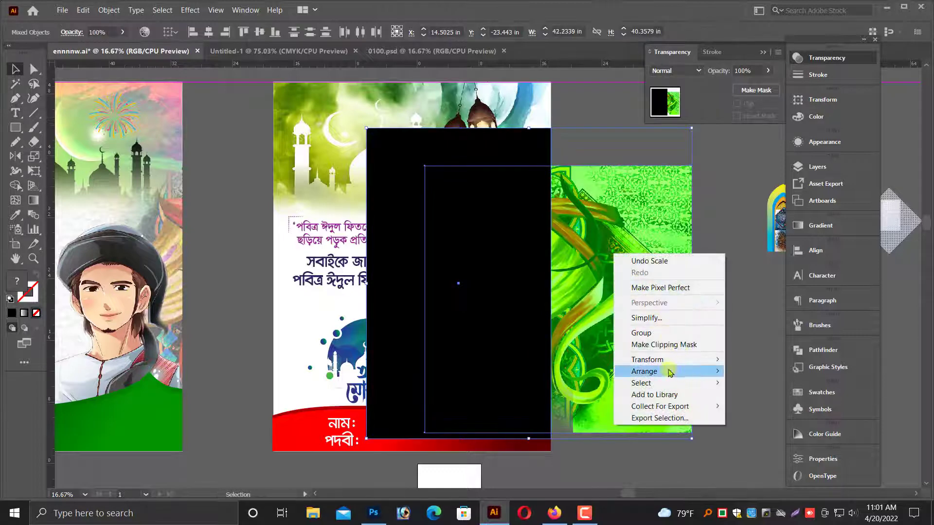
{"action": "left_click", "coordinate": [664, 345]}
{"action": "left_click", "coordinate": [650, 380]}
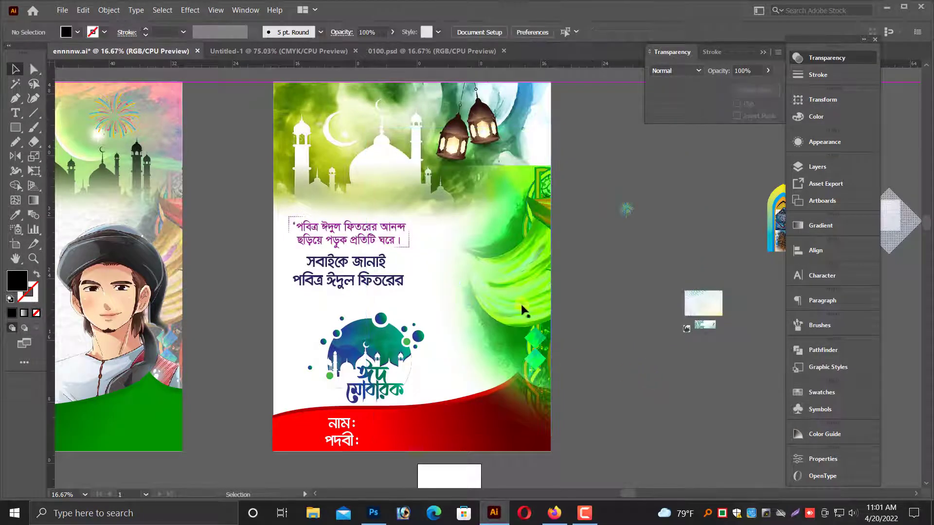
- Send the clipped green artwork to the back, followed by the poster's white background so it sits behind the artwork
{"action": "left_click", "coordinate": [521, 305]}
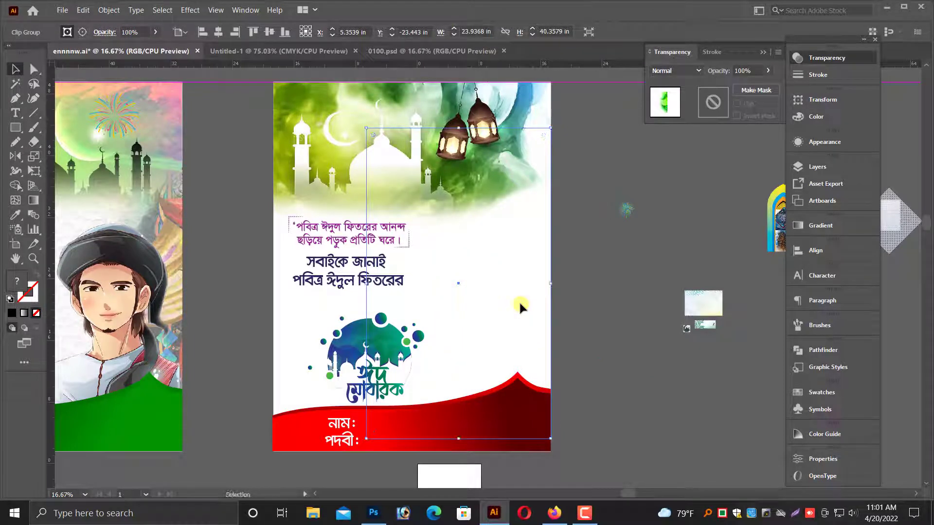
{"action": "left_click", "coordinate": [489, 287]}
{"action": "key", "text": "ctrl+shift+["}
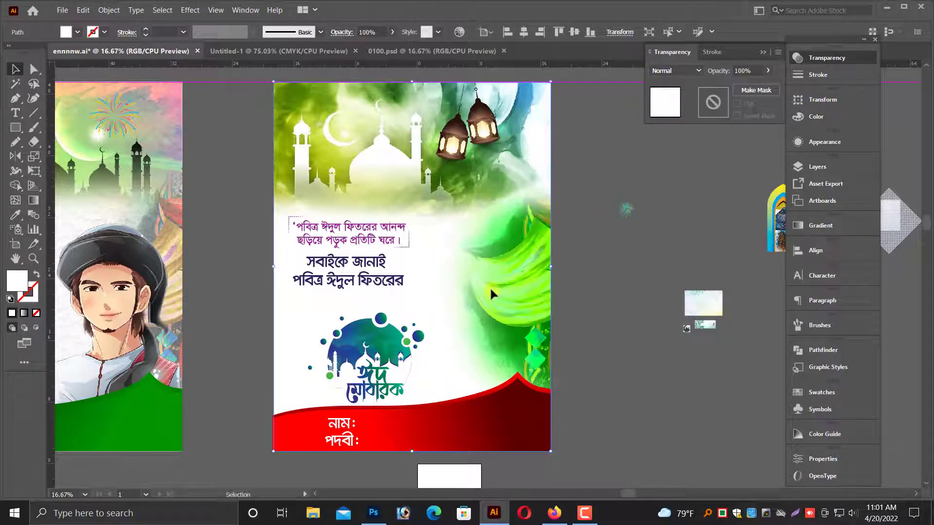
- Show all hidden objects to bring the portrait back onto the red poster, and clear the selection
{"action": "left_click", "coordinate": [588, 347]}
{"action": "scroll", "coordinate": [589, 348], "scroll_direction": "up", "scroll_amount": 1}
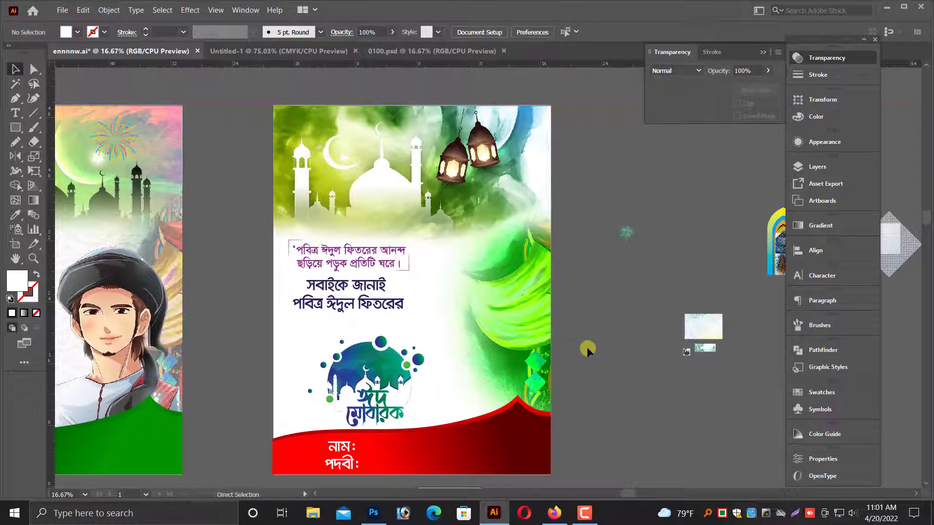
{"action": "left_click", "coordinate": [83, 10]}
{"action": "left_click", "coordinate": [111, 119]}
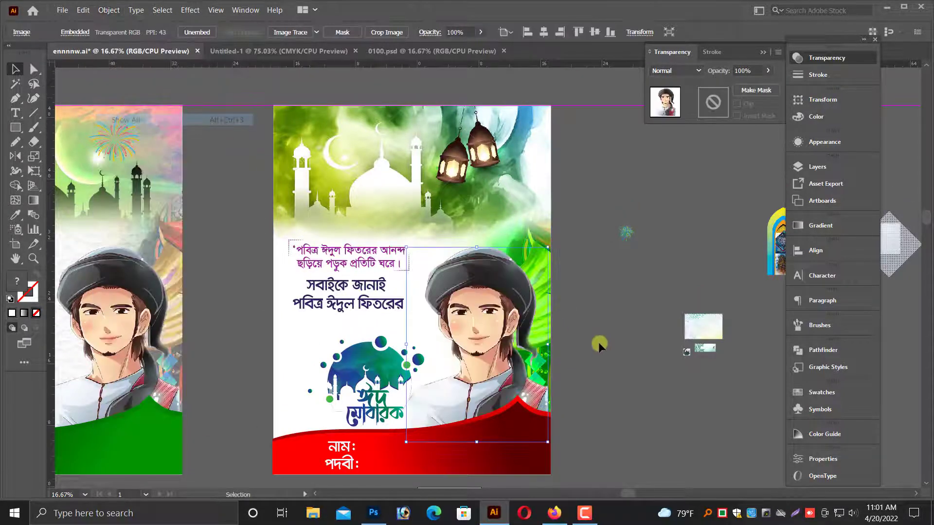
{"action": "scroll", "coordinate": [608, 352], "scroll_direction": "down", "scroll_amount": 1}
{"action": "left_click", "coordinate": [608, 352]}
{"action": "scroll", "coordinate": [606, 349], "scroll_direction": "up", "scroll_amount": 1}
{"action": "key", "text": "ctrl+minus"}
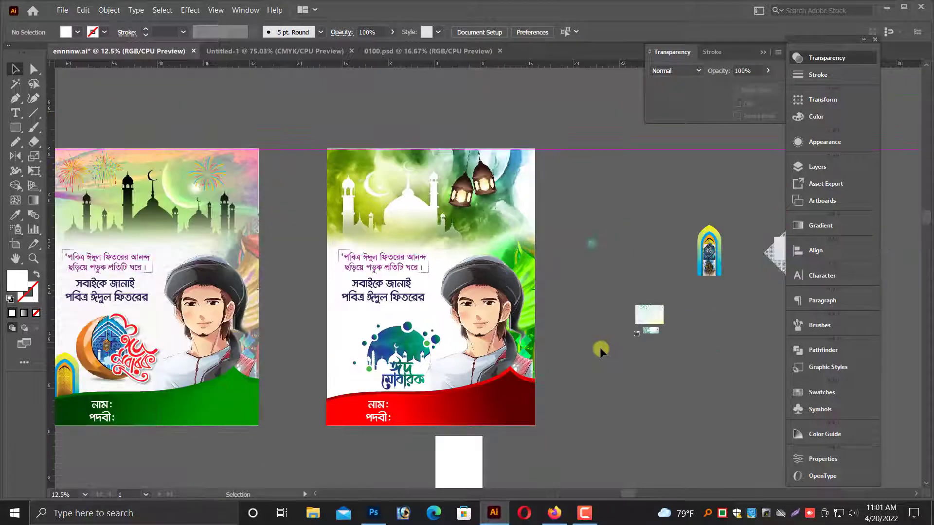
- Move the diamond lattice pattern away from the pale gradient square, enlarge the square and place it beside the red poster
{"action": "scroll", "coordinate": [559, 430], "scroll_direction": "right", "scroll_amount": 3}
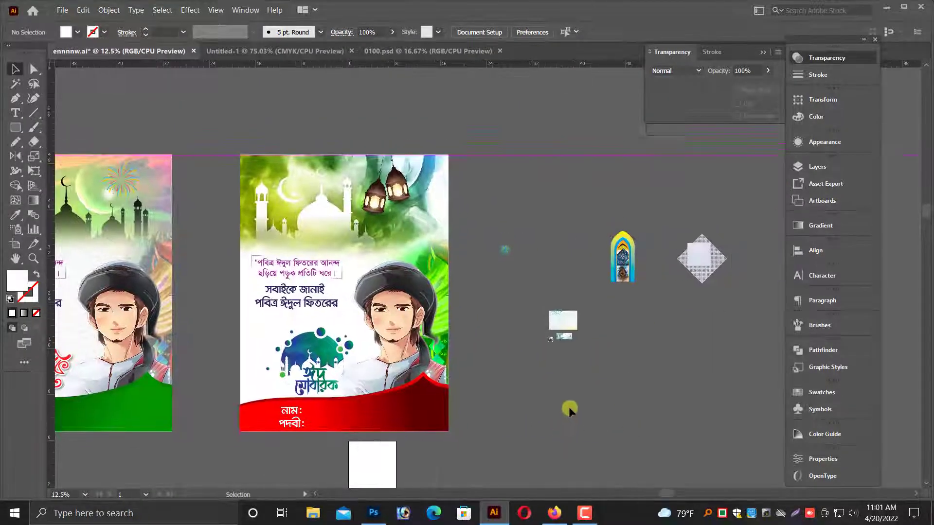
{"action": "scroll", "coordinate": [635, 348], "scroll_direction": "up", "scroll_amount": 1}
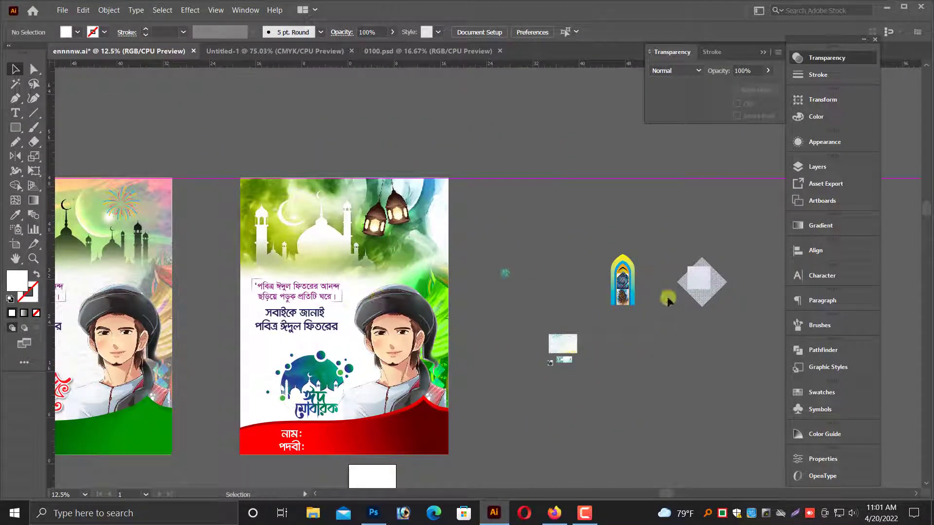
{"action": "left_click_drag", "start_coordinate": [717, 282], "coordinate": [700, 363]}
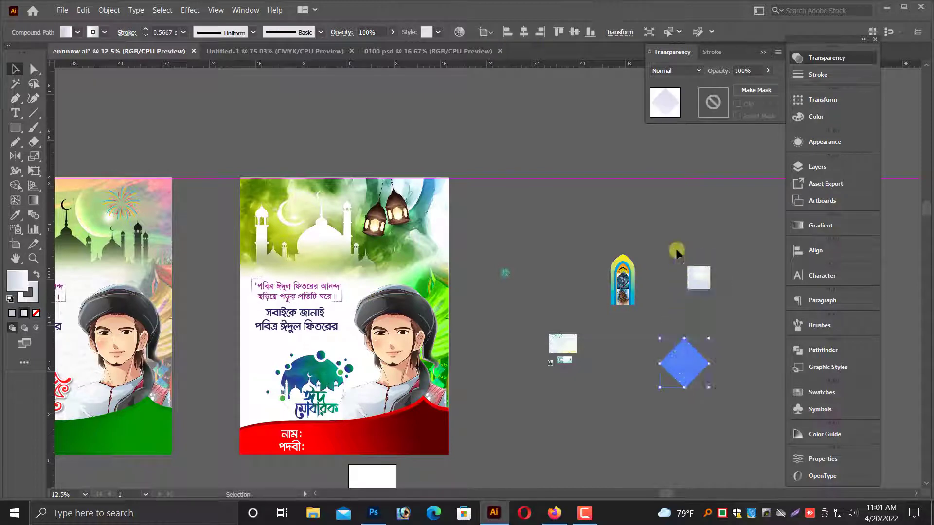
{"action": "left_click", "coordinate": [699, 286]}
{"action": "left_click_drag", "start_coordinate": [688, 290], "coordinate": [612, 389]}
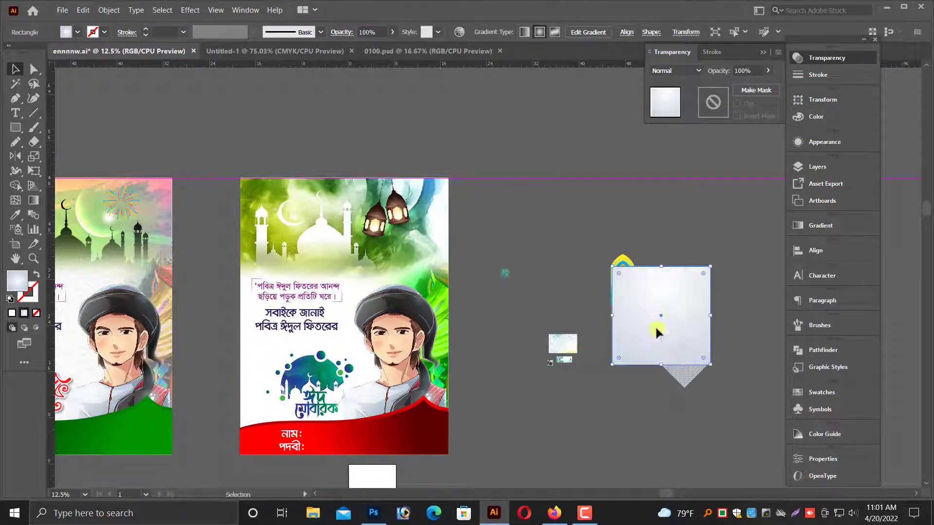
{"action": "left_click_drag", "start_coordinate": [656, 330], "coordinate": [361, 377]}
- Fill the red poster's white background with the pale gradient sampled from the square using the Eyedropper
{"action": "left_click", "coordinate": [258, 353]}
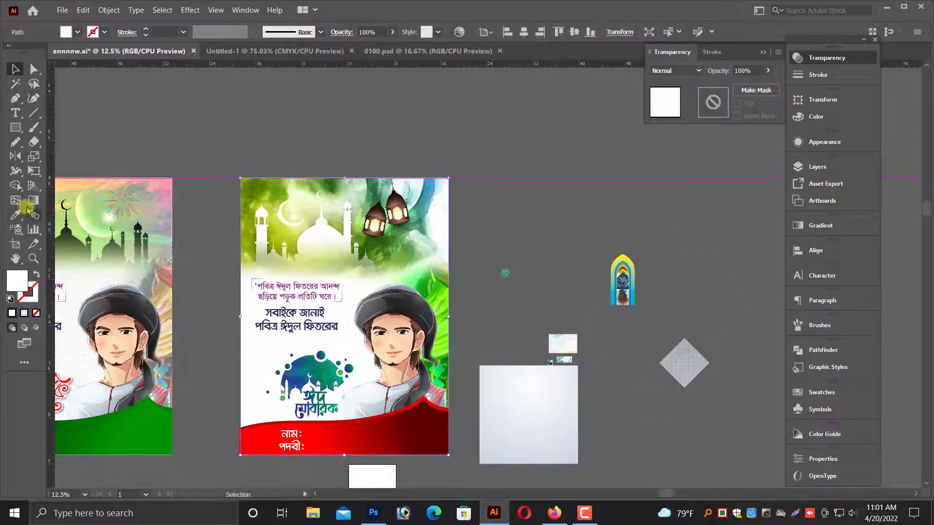
{"action": "left_click", "coordinate": [14, 216]}
{"action": "left_click", "coordinate": [517, 411]}
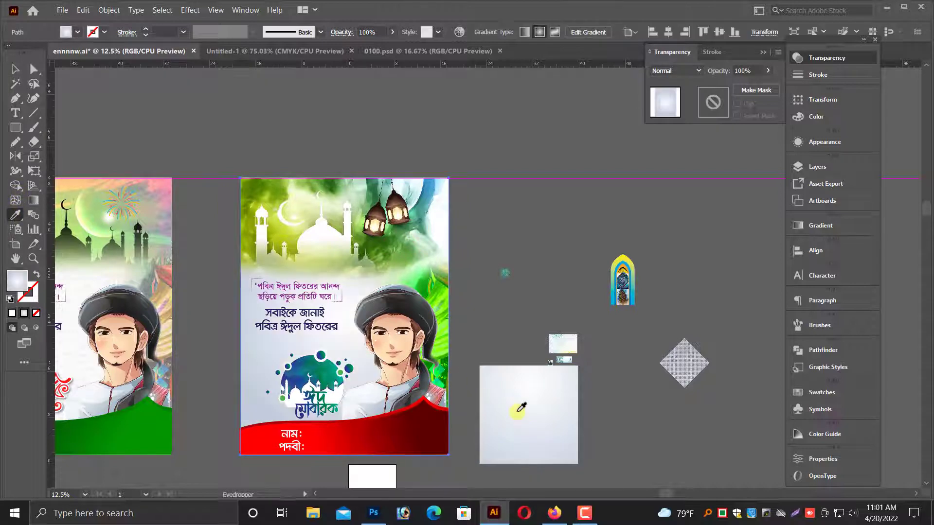
{"action": "scroll", "coordinate": [414, 359], "scroll_direction": "down", "scroll_amount": 1}
{"action": "left_click", "coordinate": [15, 70]}
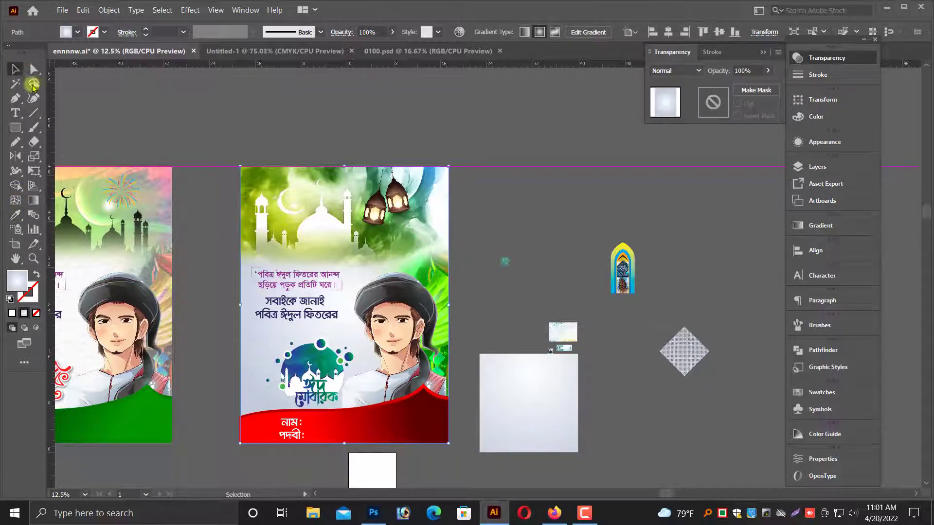
- Hide the artboards and shift the midpoint of the poster background's radial gradient to about 85%, fine-tuning it slightly back
{"action": "left_click", "coordinate": [556, 417]}
{"action": "left_click_drag", "start_coordinate": [197, 223], "coordinate": [548, 393]}
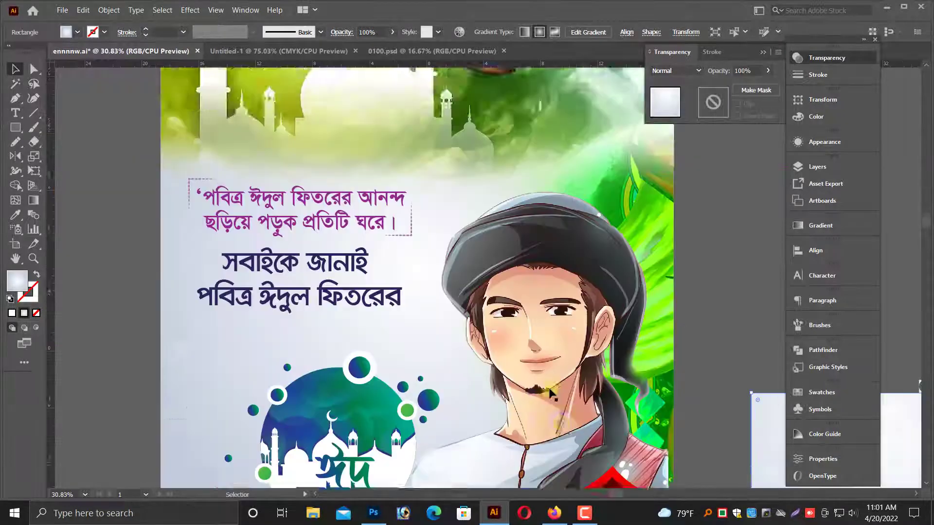
{"action": "scroll", "coordinate": [559, 343], "scroll_direction": "down", "scroll_amount": 7}
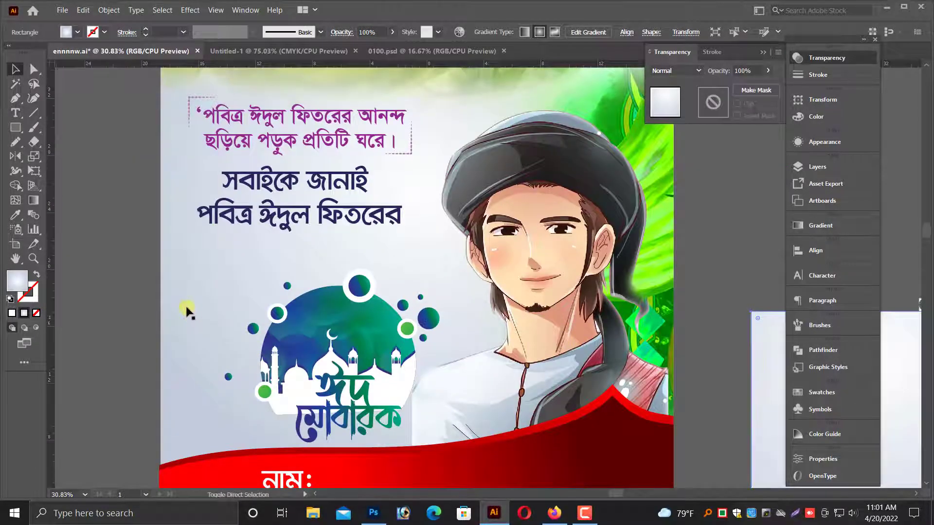
{"action": "key", "text": "ctrl+shift+h"}
{"action": "scroll", "coordinate": [194, 324], "scroll_direction": "up", "scroll_amount": 3}
{"action": "left_click", "coordinate": [584, 189]}
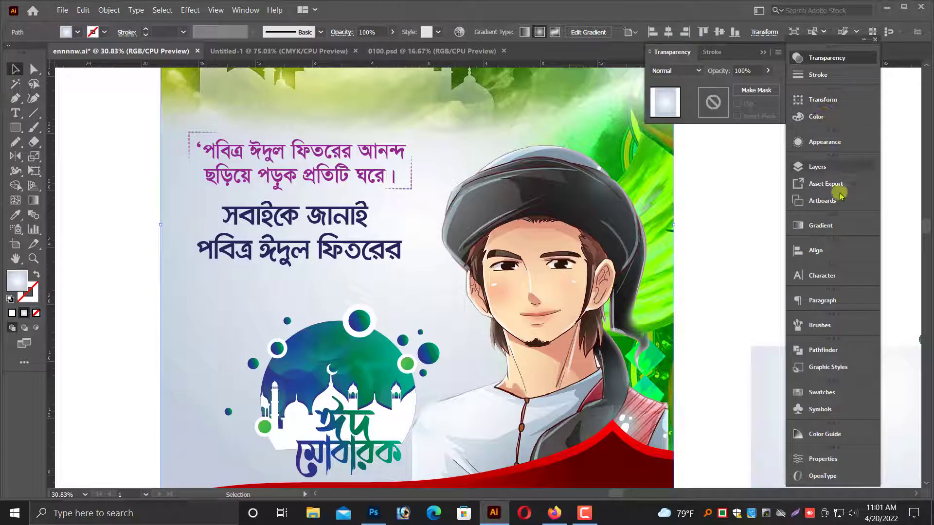
{"action": "left_click", "coordinate": [827, 226]}
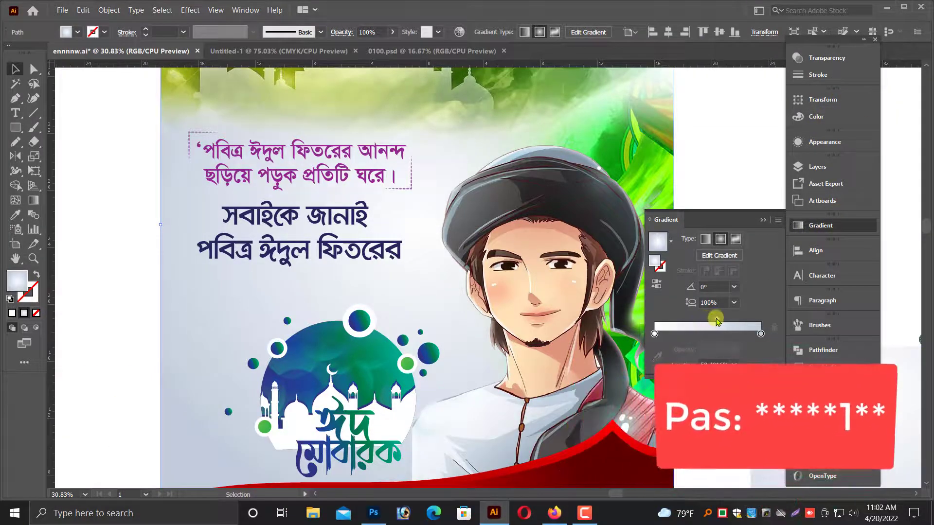
{"action": "left_click_drag", "start_coordinate": [725, 320], "coordinate": [746, 319]}
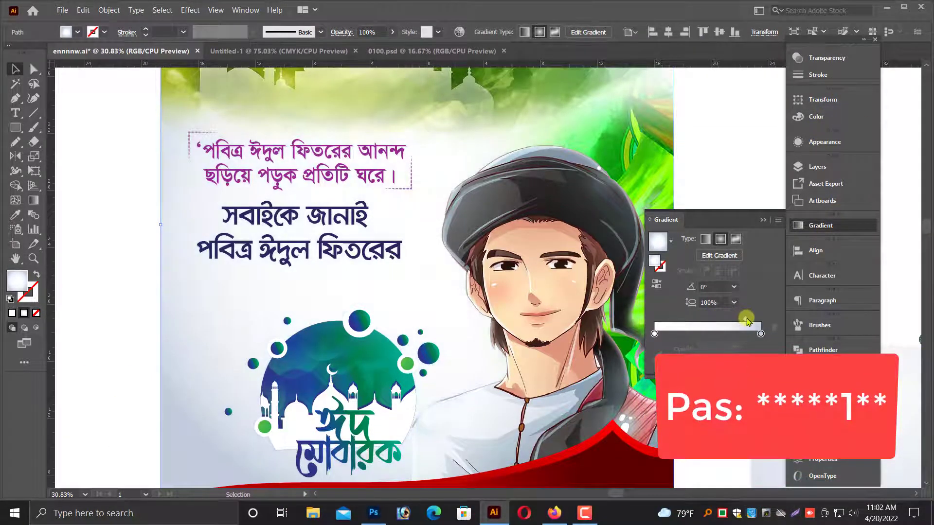
{"action": "scroll", "coordinate": [371, 323], "scroll_direction": "down", "scroll_amount": 3}
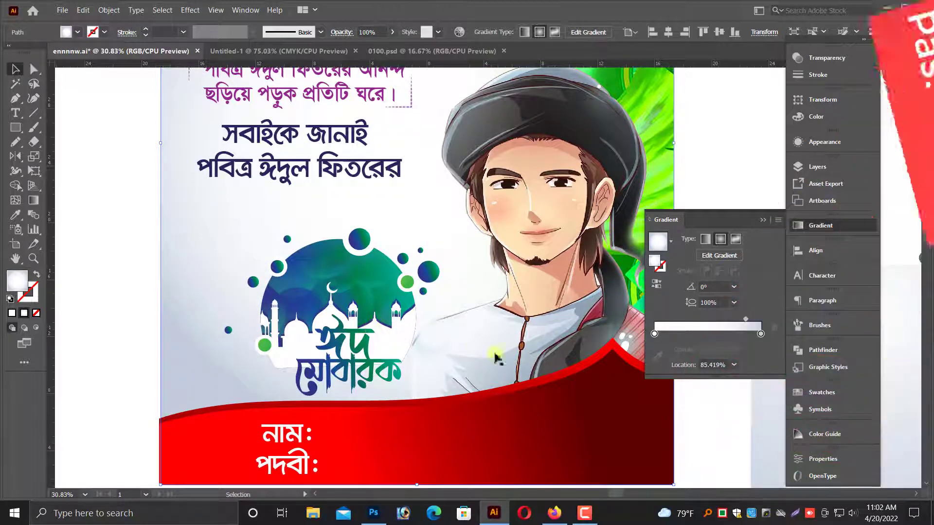
{"action": "left_click_drag", "start_coordinate": [743, 321], "coordinate": [740, 320]}
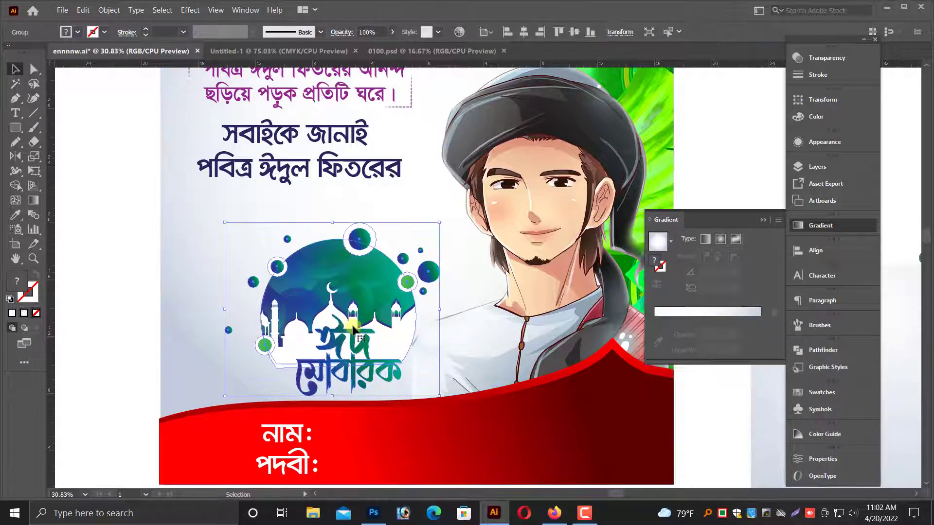
- Move the Eid emblem slightly left on the red poster and enlarge it from its upper-left corner
{"action": "left_click_drag", "start_coordinate": [351, 324], "coordinate": [330, 325]}
{"action": "left_click", "coordinate": [762, 224]}
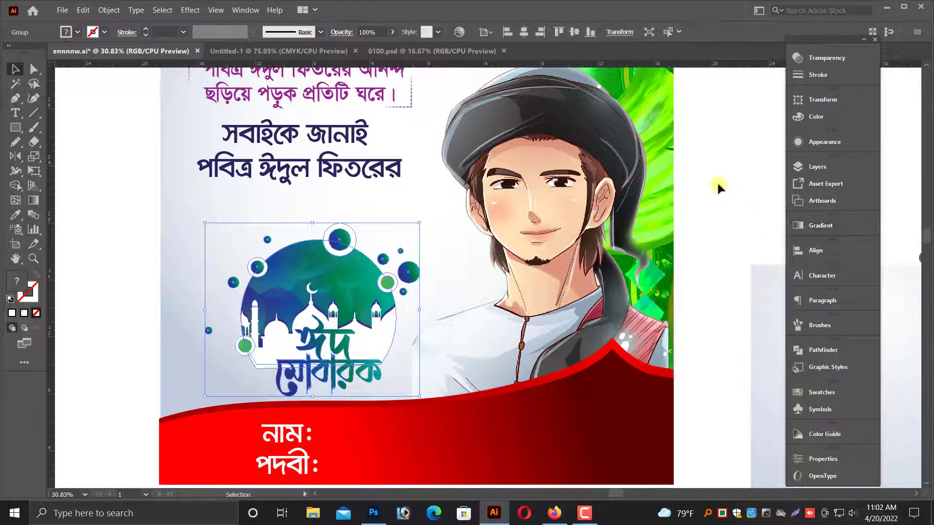
{"action": "left_click_drag", "start_coordinate": [208, 224], "coordinate": [171, 192]}
{"action": "left_click", "coordinate": [126, 266]}
{"action": "key", "text": "ctrl+minus"}
{"action": "key", "text": "ctrl+minus"}
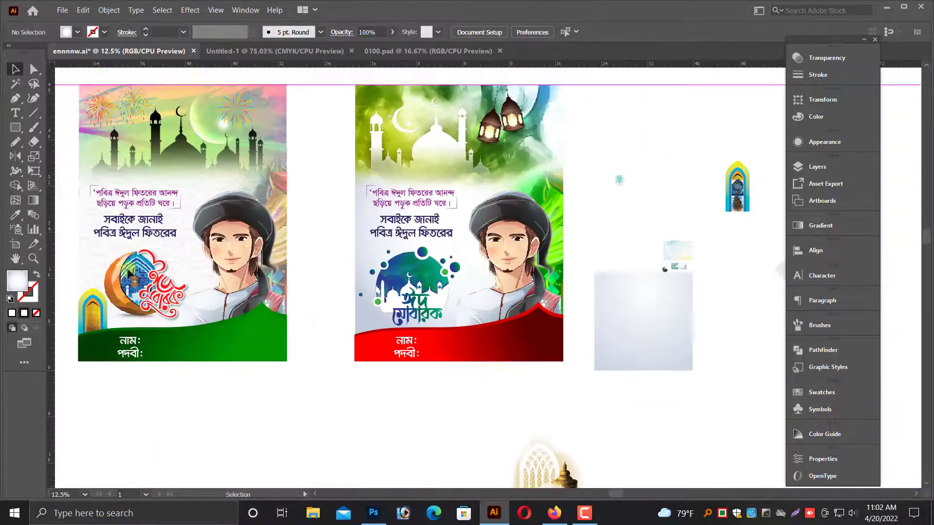
- Delete the leftover pale gradient square beside the red poster
{"action": "left_click", "coordinate": [642, 349]}
{"action": "scroll", "coordinate": [638, 346], "scroll_direction": "up", "scroll_amount": 1}
{"action": "key", "text": "Delete"}
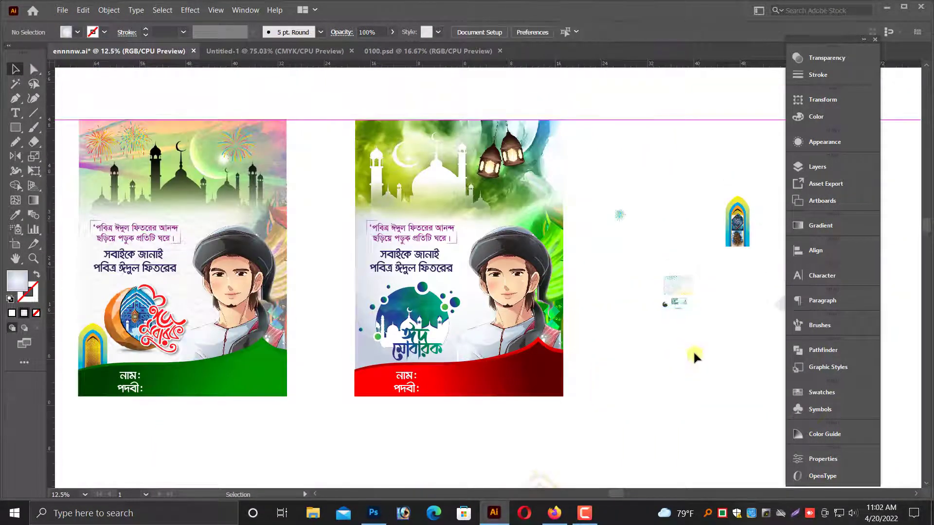
- Enlarge the diamond lattice pattern to more than twice its size and place it over the red poster
{"action": "scroll", "coordinate": [689, 355], "scroll_direction": "up", "scroll_amount": 1}
{"action": "scroll", "coordinate": [681, 363], "scroll_direction": "right", "scroll_amount": 4}
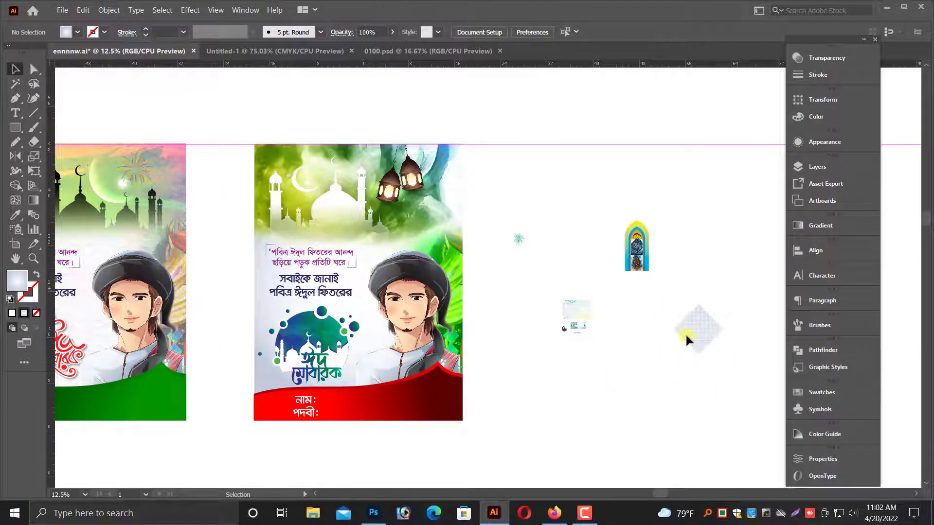
{"action": "left_click", "coordinate": [686, 338]}
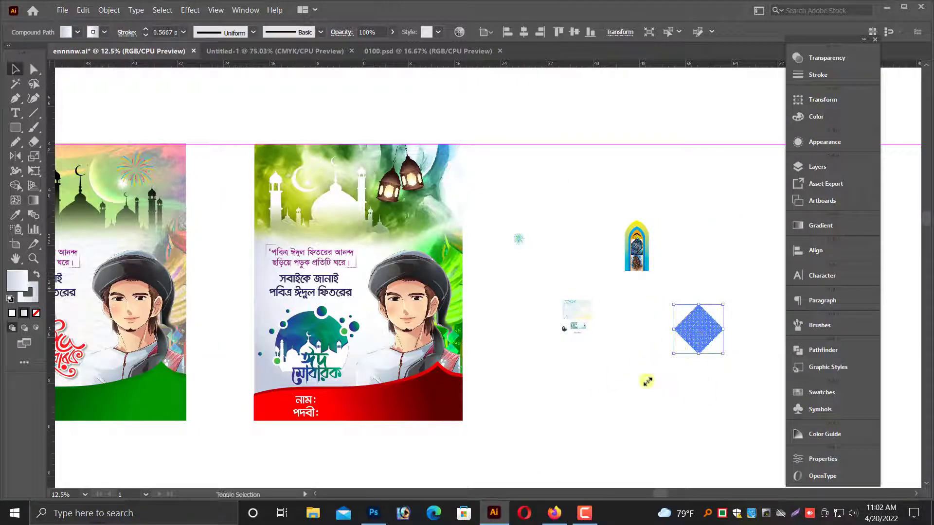
{"action": "left_click_drag", "start_coordinate": [647, 382], "coordinate": [606, 422]}
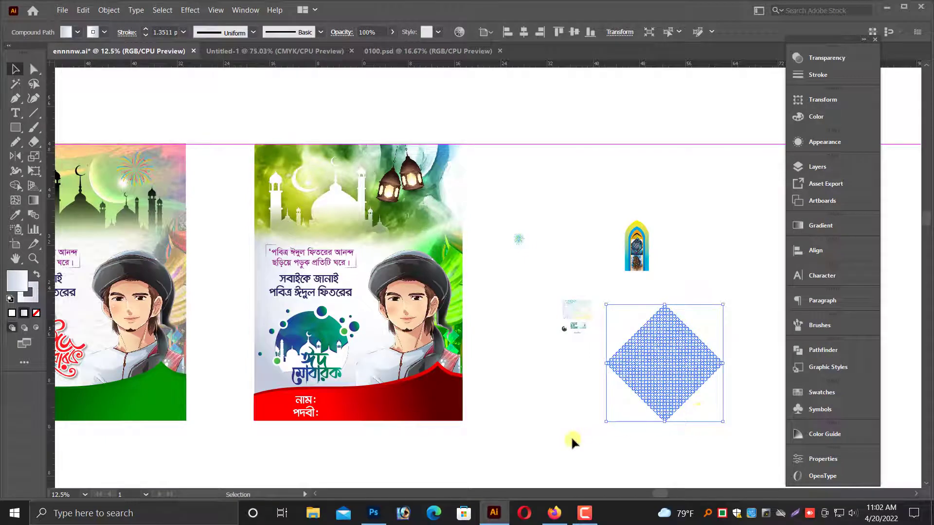
{"action": "left_click", "coordinate": [625, 407]}
{"action": "left_click_drag", "start_coordinate": [680, 378], "coordinate": [360, 264]}
- Move the lattice pattern over the poster's left edge and enlarge it to span more than the poster's width
{"action": "scroll", "coordinate": [386, 282], "scroll_direction": "up", "scroll_amount": 1}
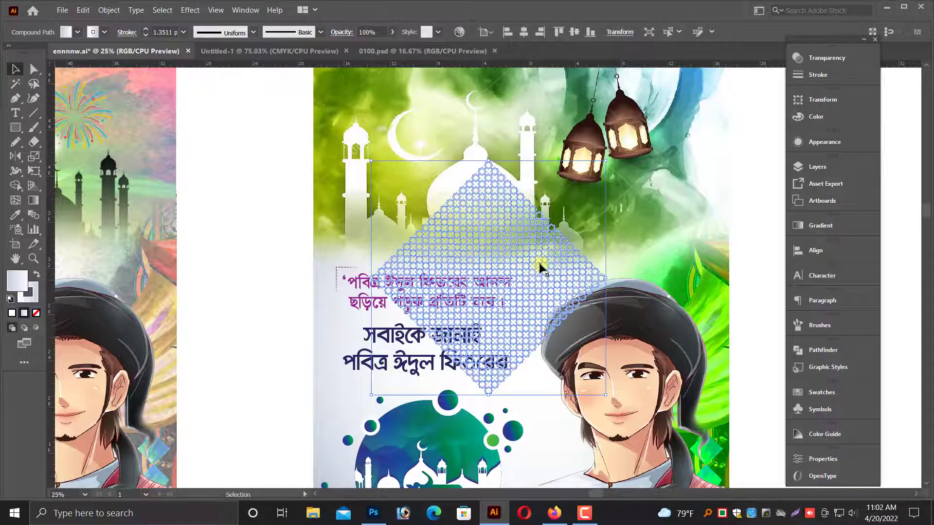
{"action": "left_click_drag", "start_coordinate": [539, 266], "coordinate": [433, 256]}
{"action": "scroll", "coordinate": [486, 316], "scroll_direction": "down", "scroll_amount": 3}
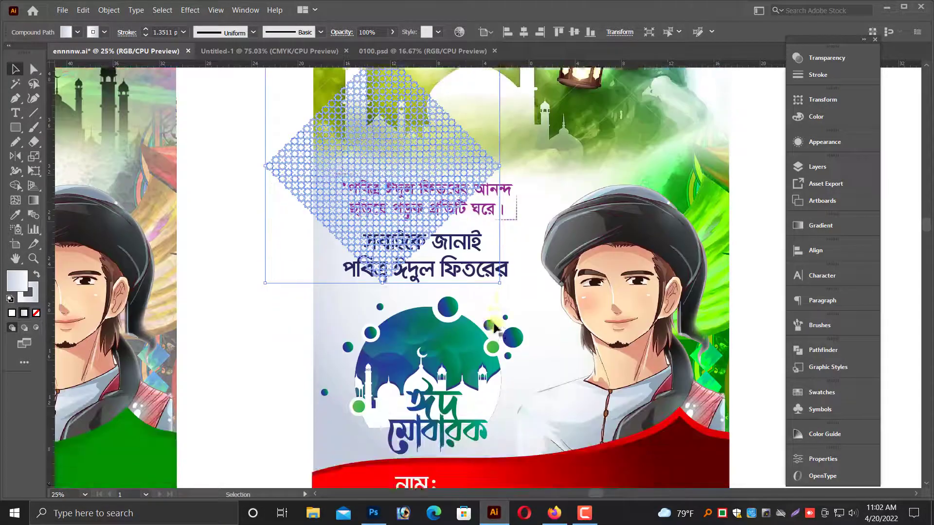
{"action": "left_click_drag", "start_coordinate": [500, 272], "coordinate": [667, 436]}
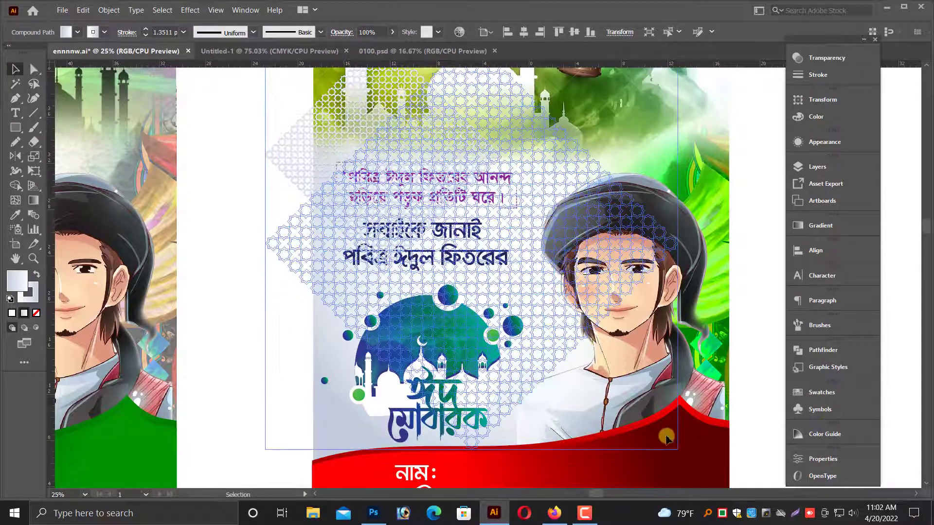
{"action": "key", "text": "ctrl+minus"}
{"action": "left_click_drag", "start_coordinate": [623, 279], "coordinate": [663, 290]}
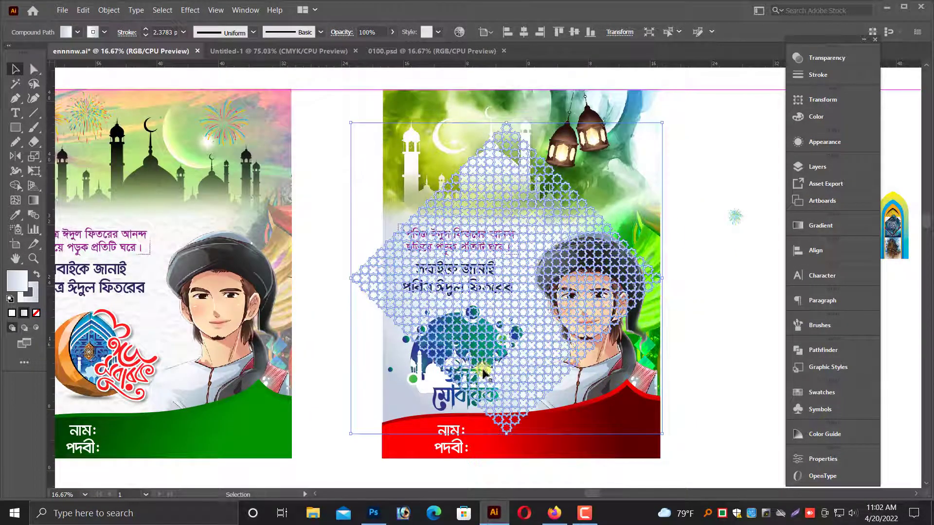
- Rotate the lattice pattern 45° into an upright square and align its side with the poster's left edge
{"action": "scroll", "coordinate": [448, 400], "scroll_direction": "down", "scroll_amount": 2}
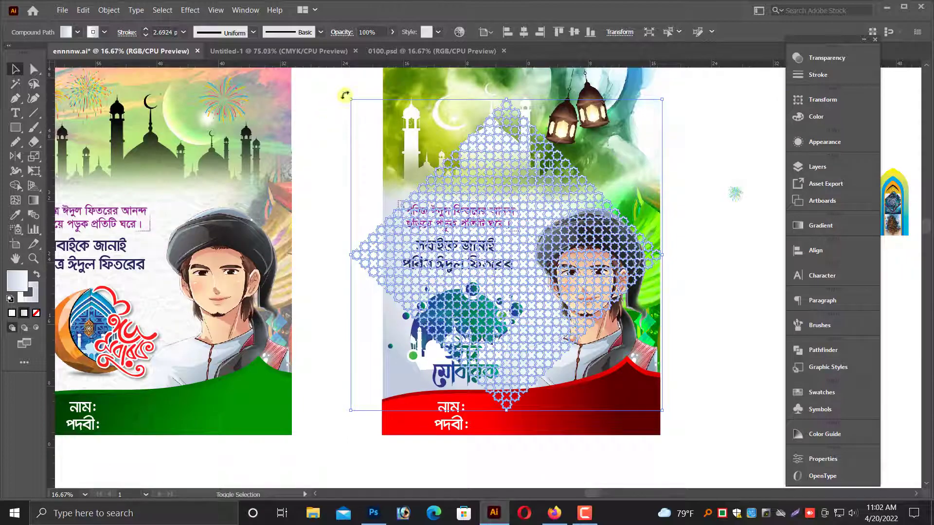
{"action": "left_click_drag", "start_coordinate": [345, 95], "coordinate": [283, 283]}
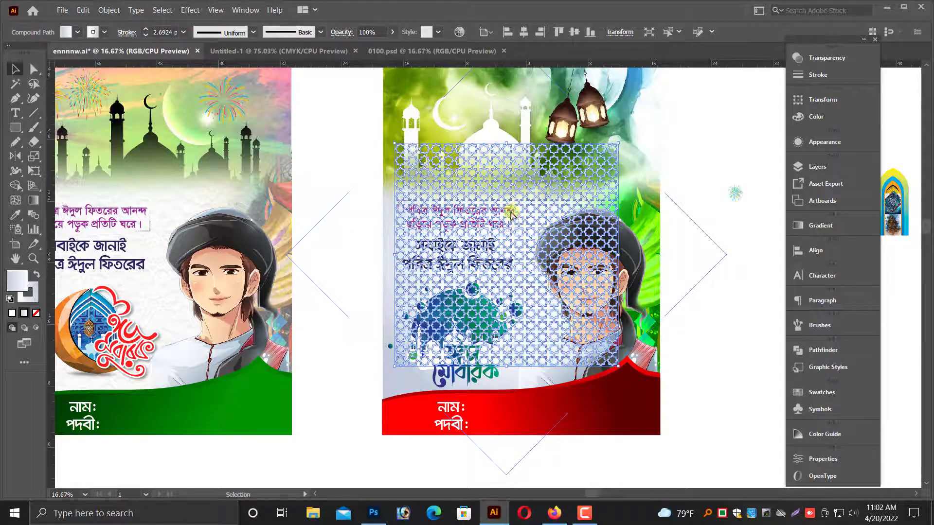
{"action": "left_click_drag", "start_coordinate": [510, 213], "coordinate": [509, 212]}
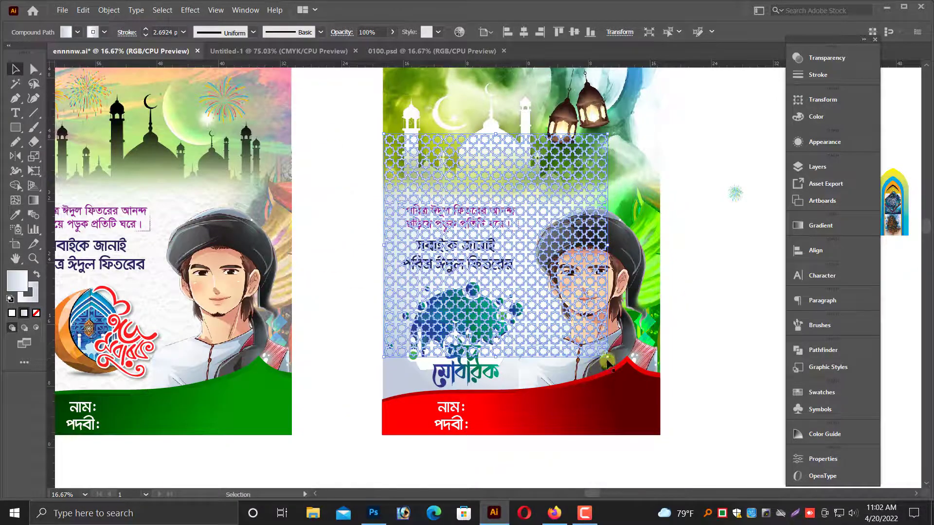
- Enlarge the square lattice pattern over the poster so its lower-left corner meets the left end of the red curved band
{"action": "left_click_drag", "start_coordinate": [627, 383], "coordinate": [644, 406]}
{"action": "scroll", "coordinate": [569, 421], "scroll_direction": "up", "scroll_amount": 1}
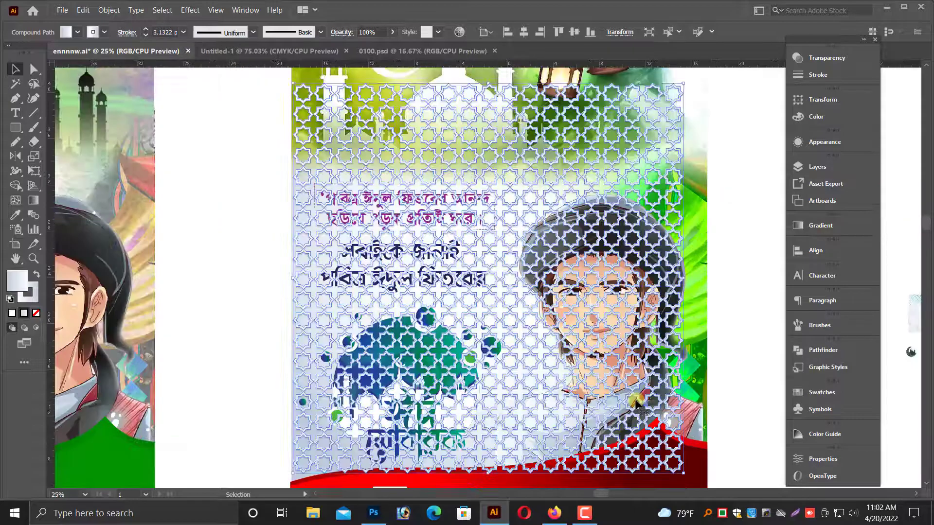
{"action": "left_click_drag", "start_coordinate": [229, 313], "coordinate": [455, 441]}
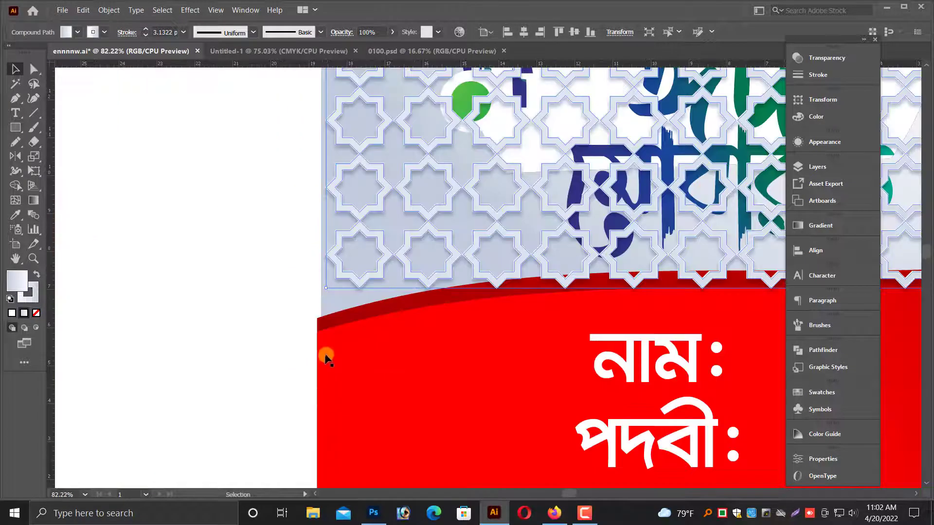
{"action": "left_click_drag", "start_coordinate": [327, 289], "coordinate": [322, 333]}
{"action": "scroll", "coordinate": [401, 328], "scroll_direction": "up", "scroll_amount": 3}
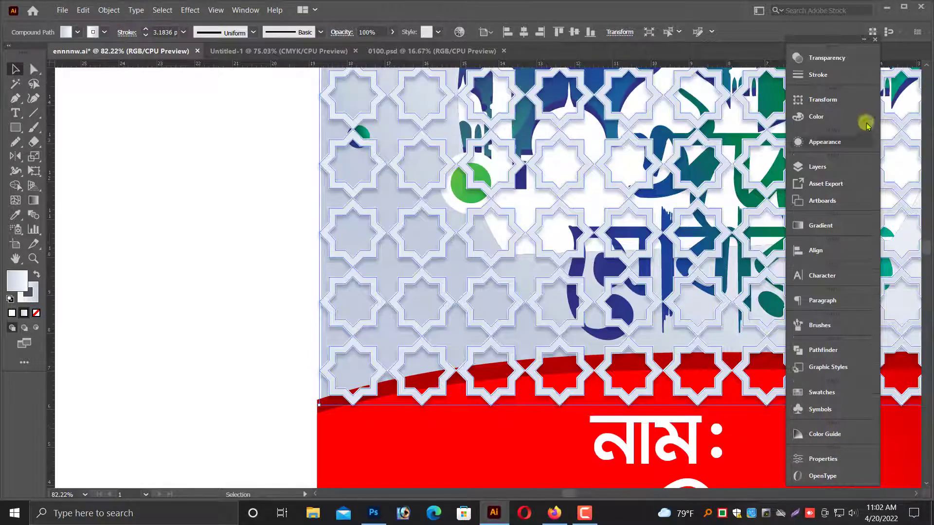
- Set the lattice pattern's opacity to 30%
{"action": "left_click", "coordinate": [827, 58]}
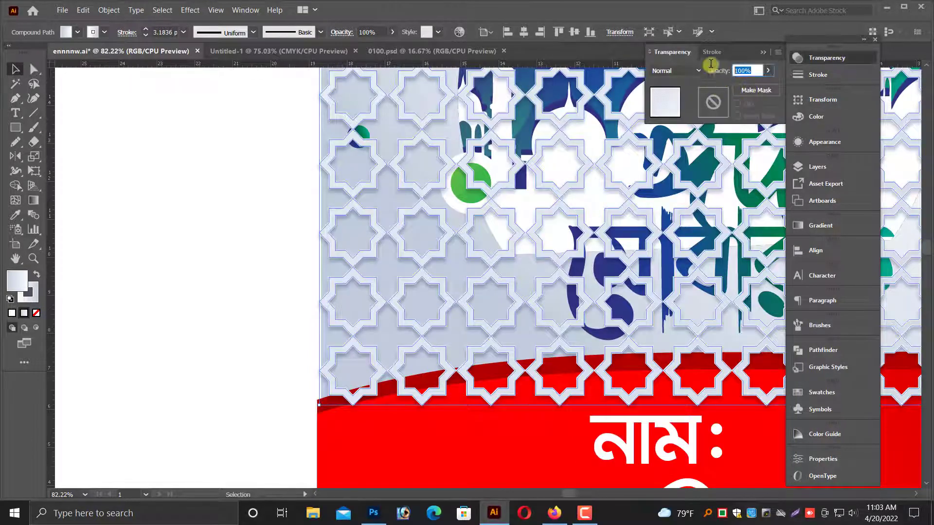
{"action": "type", "text": "30"}
{"action": "key", "text": "Return"}
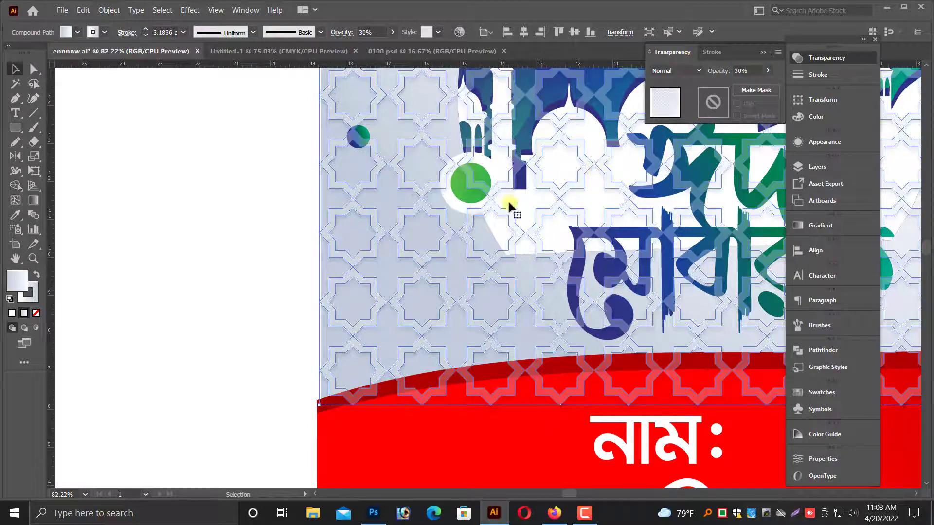
- Hide the lattice pattern to compare the poster background without it, and show all hidden artwork again
{"action": "key", "text": "ctrl+minus"}
{"action": "key", "text": "ctrl+minus"}
{"action": "key", "text": "ctrl+minus"}
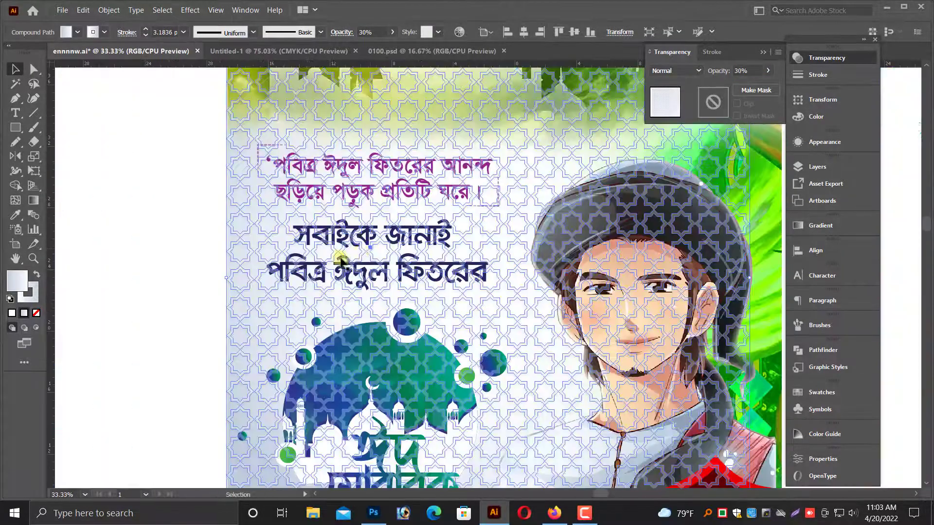
{"action": "key", "text": "ctrl+shift+a"}
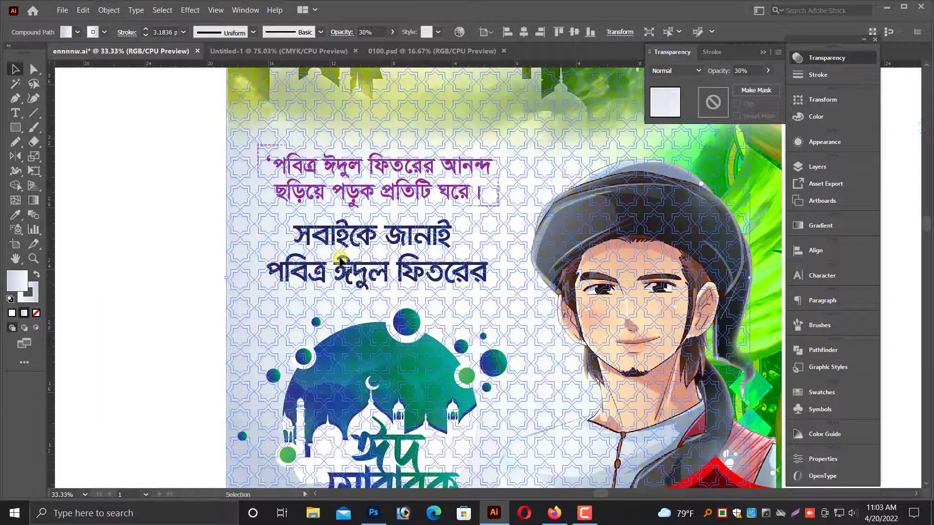
{"action": "scroll", "coordinate": [260, 385], "scroll_direction": "down", "scroll_amount": 3}
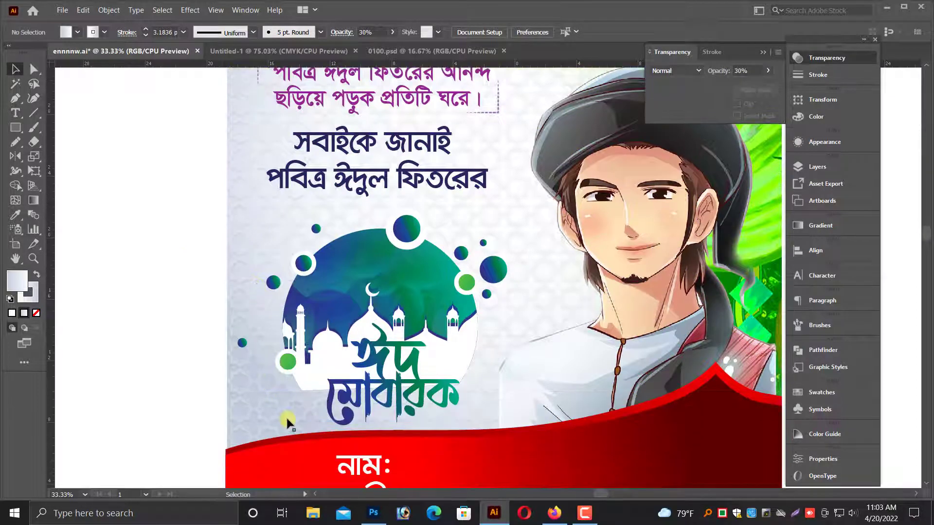
{"action": "left_click", "coordinate": [252, 409]}
{"action": "key", "text": "Delete"}
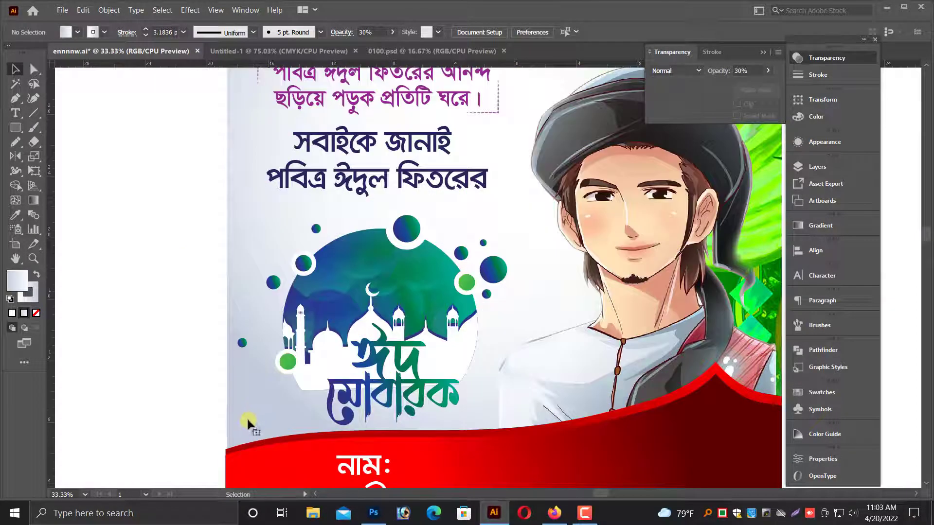
{"action": "left_click", "coordinate": [246, 417]}
{"action": "scroll", "coordinate": [231, 453], "scroll_direction": "down", "scroll_amount": 3}
{"action": "left_click_drag", "start_coordinate": [226, 441], "coordinate": [225, 439]}
{"action": "left_click", "coordinate": [166, 418]}
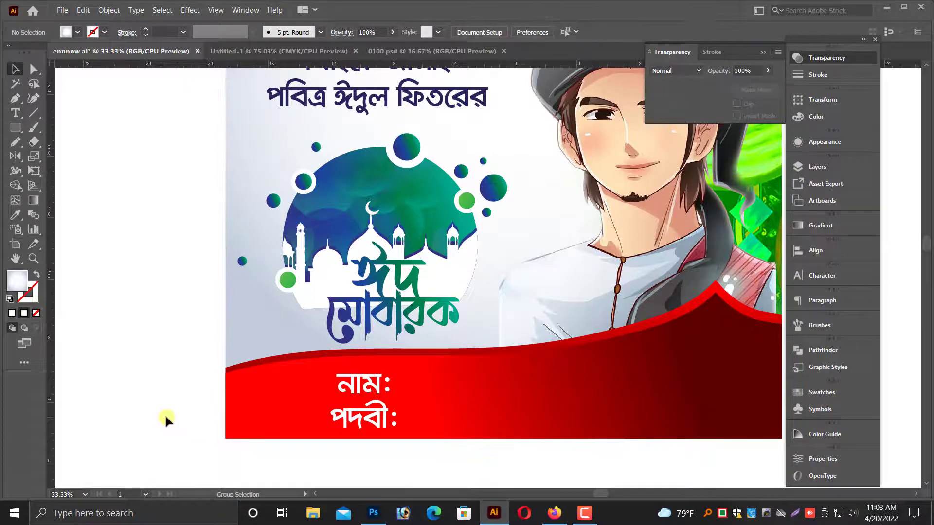
{"action": "key", "text": "ctrl+alt+3"}
{"action": "left_click", "coordinate": [165, 418]}
{"action": "scroll", "coordinate": [166, 419], "scroll_direction": "up", "scroll_amount": 1}
{"action": "key", "text": "ctrl+minus"}
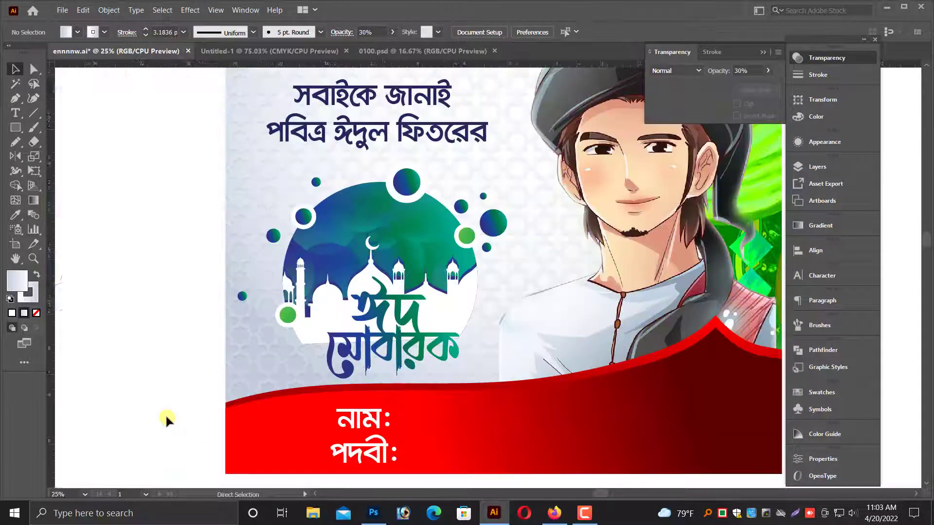
{"action": "scroll", "coordinate": [550, 375], "scroll_direction": "up", "scroll_amount": 2}
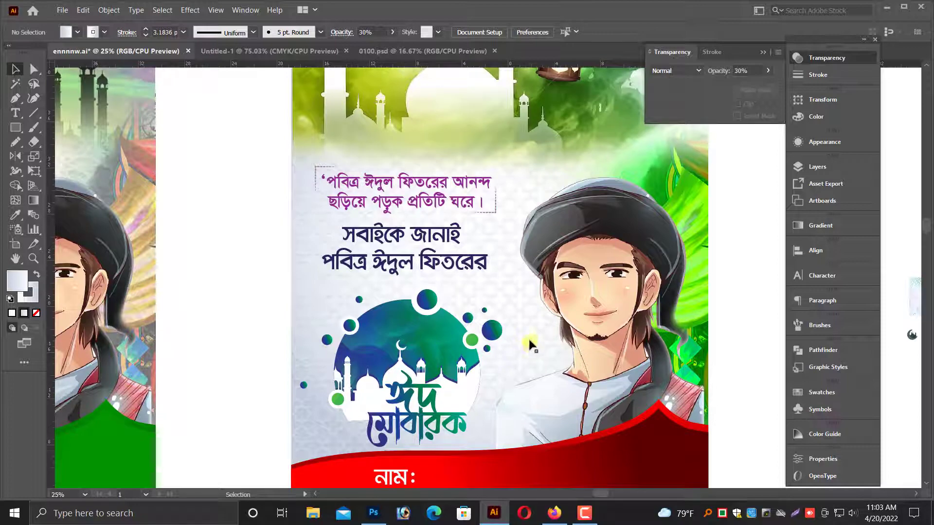
- Enlarge the lattice pattern from its upper-right corner so it spans the full width of the red poster
{"action": "left_click", "coordinate": [528, 336]}
{"action": "left_click", "coordinate": [756, 75]}
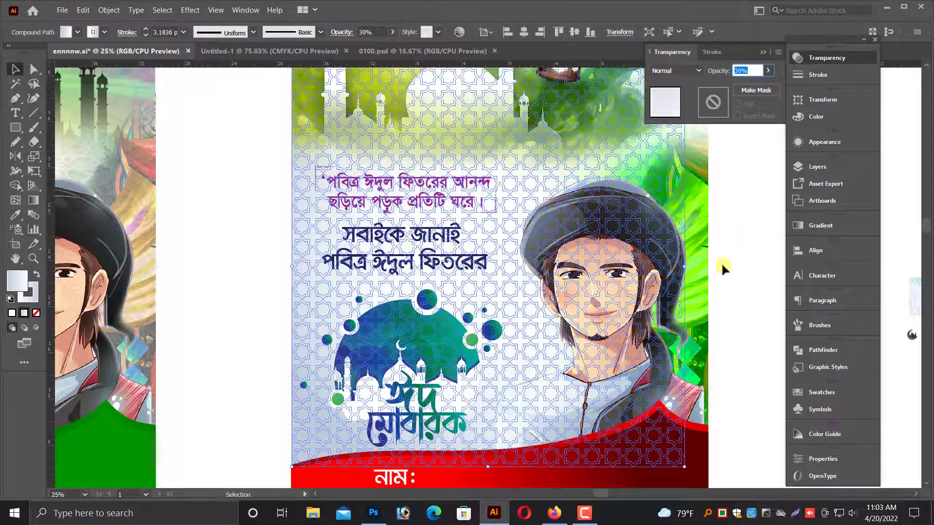
{"action": "scroll", "coordinate": [721, 265], "scroll_direction": "up", "scroll_amount": 2}
{"action": "scroll", "coordinate": [681, 214], "scroll_direction": "up", "scroll_amount": 5}
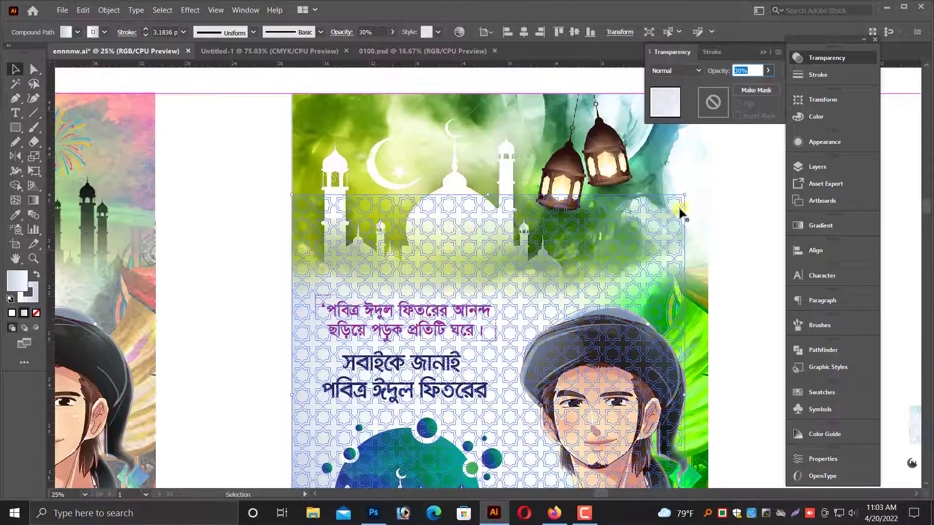
{"action": "left_click_drag", "start_coordinate": [685, 197], "coordinate": [714, 172]}
{"action": "left_click", "coordinate": [727, 252]}
{"action": "scroll", "coordinate": [728, 252], "scroll_direction": "down", "scroll_amount": 1}
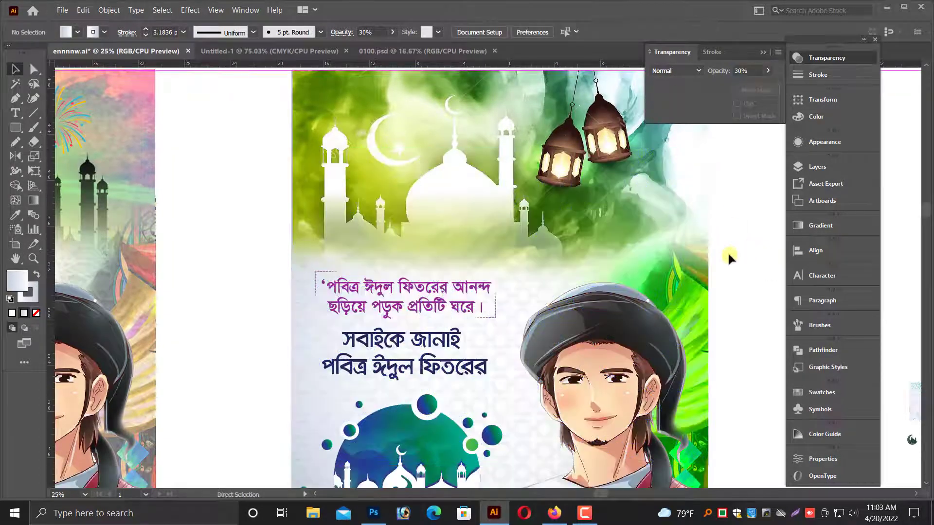
- Find the fireworks group hidden behind the red poster's header in outline view and bring it in front of the header image
{"action": "key", "text": "ctrl+minus"}
{"action": "scroll", "coordinate": [670, 233], "scroll_direction": "up", "scroll_amount": 1}
{"action": "key", "text": "ctrl+y"}
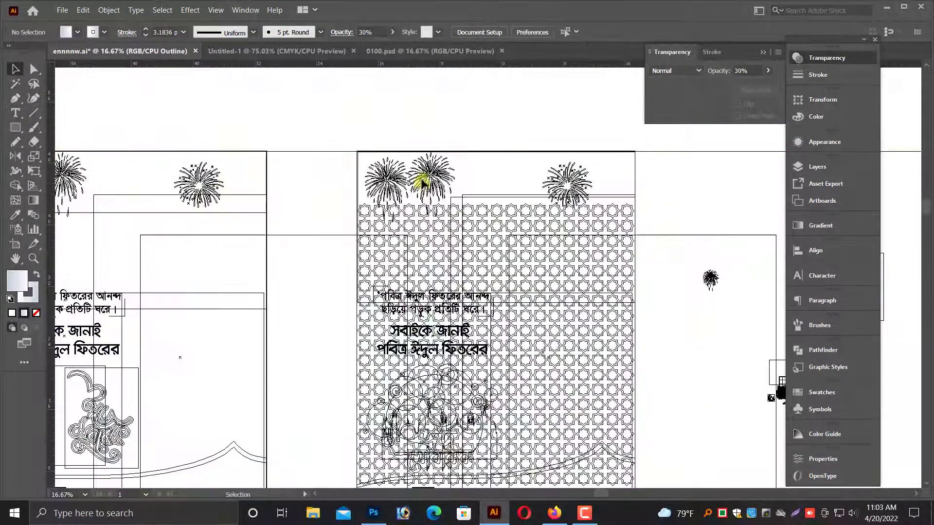
{"action": "left_click", "coordinate": [424, 181]}
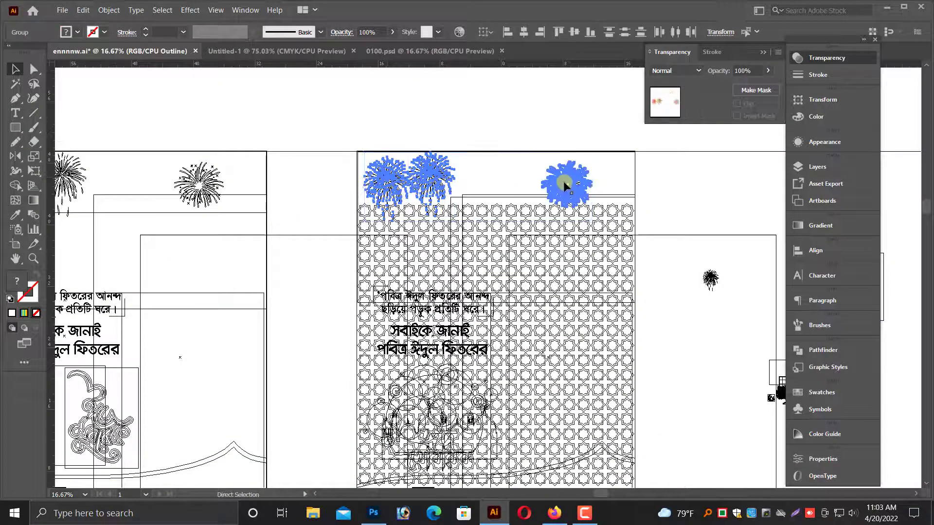
{"action": "key", "text": "ctrl+y"}
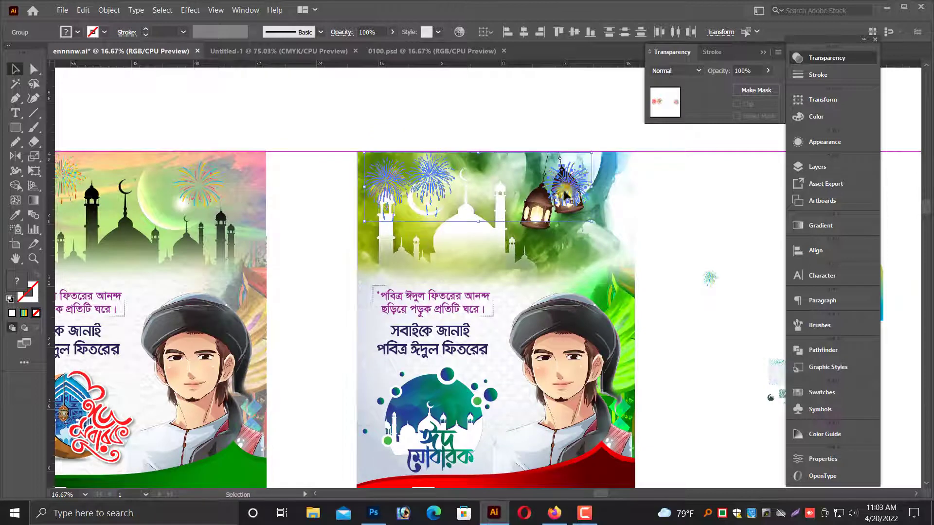
{"action": "left_click", "coordinate": [677, 242]}
- Move the firework off the lanterns to beside the other two, and scale all three down together above the mosque
{"action": "left_click_drag", "start_coordinate": [336, 116], "coordinate": [624, 235]}
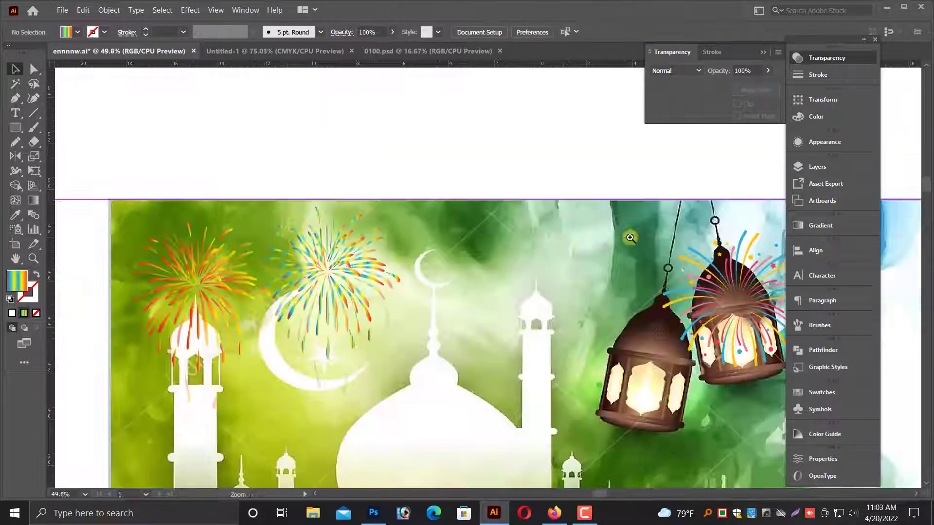
{"action": "left_click", "coordinate": [737, 277]}
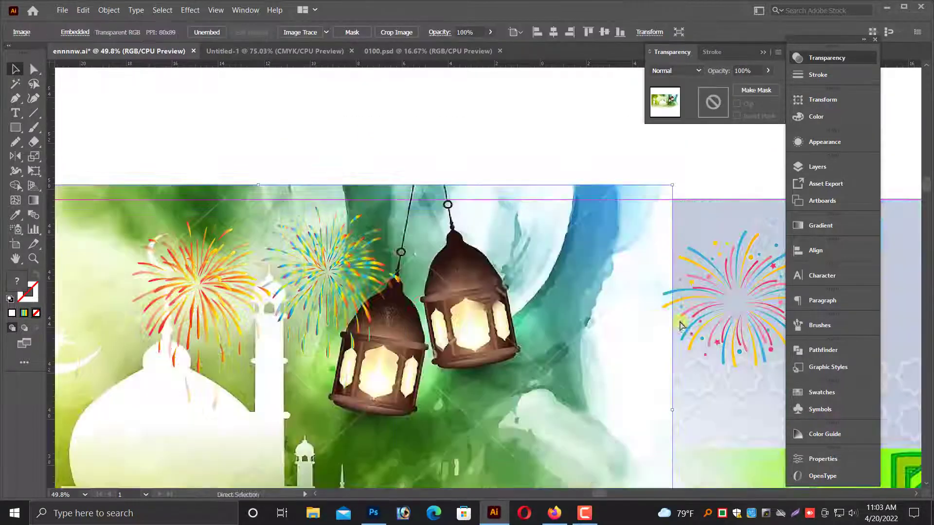
{"action": "left_click_drag", "start_coordinate": [737, 277], "coordinate": [457, 263]}
{"action": "left_click", "coordinate": [334, 271], "text": "shift"}
{"action": "left_click", "coordinate": [194, 304], "text": "shift"}
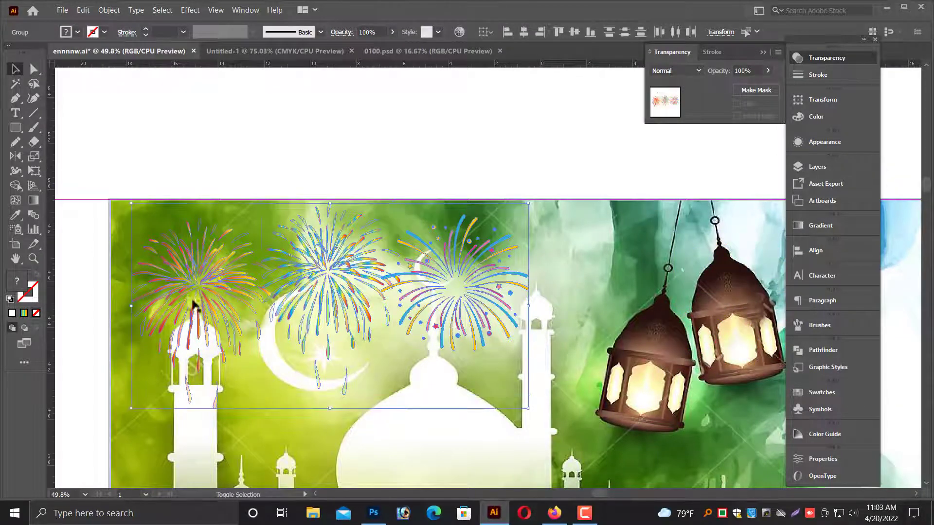
{"action": "left_click_drag", "start_coordinate": [131, 409], "coordinate": [204, 372]}
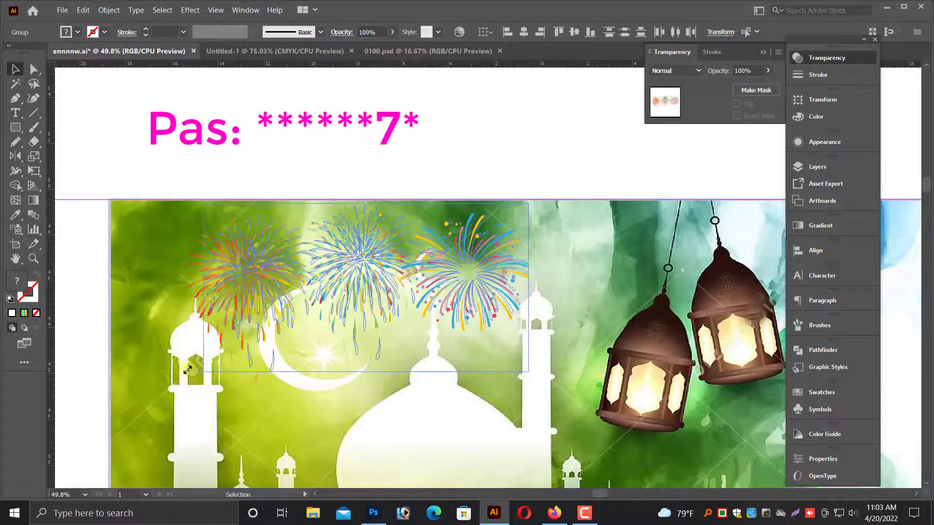
- Stretch the header image from its upper-left corner to meet the upper-left corner of the red poster's background
{"action": "scroll", "coordinate": [98, 187], "scroll_direction": "up", "scroll_amount": 5}
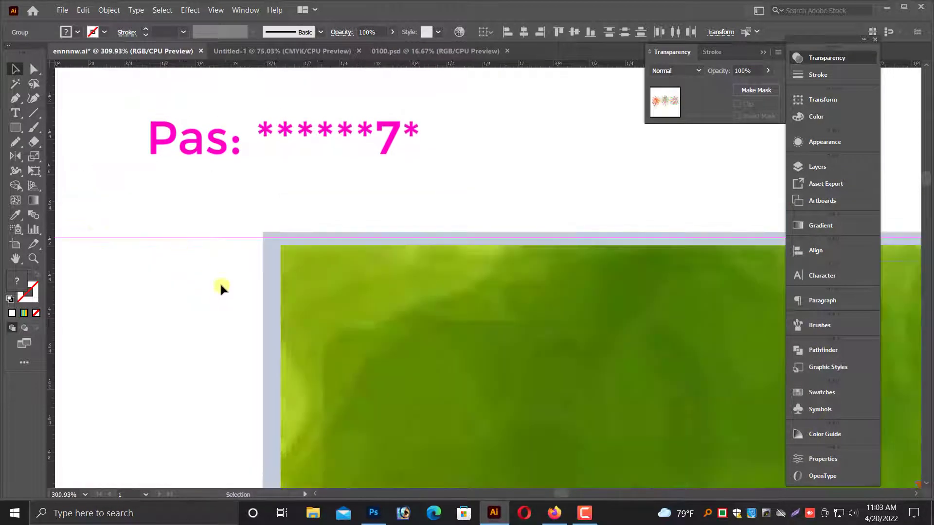
{"action": "left_click", "coordinate": [260, 277]}
{"action": "left_click", "coordinate": [267, 245]}
{"action": "left_click", "coordinate": [282, 257]}
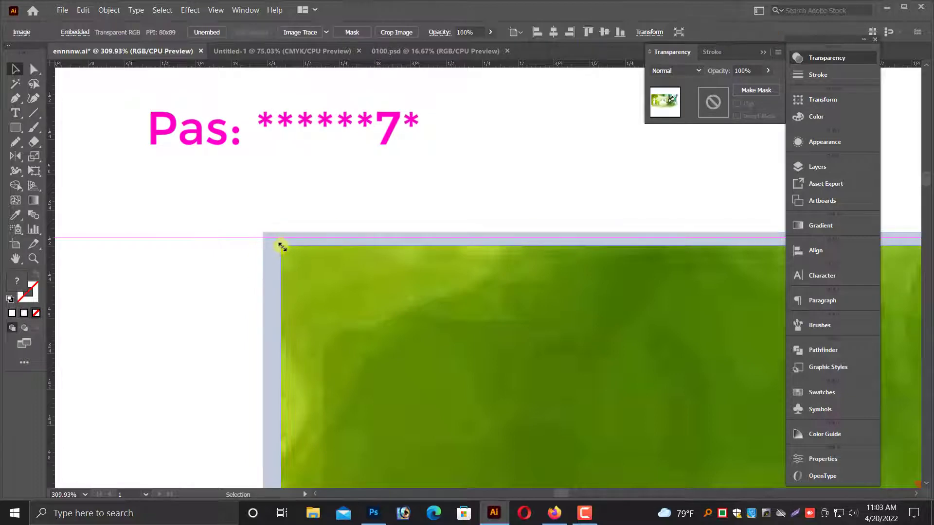
{"action": "left_click_drag", "start_coordinate": [282, 246], "coordinate": [264, 233]}
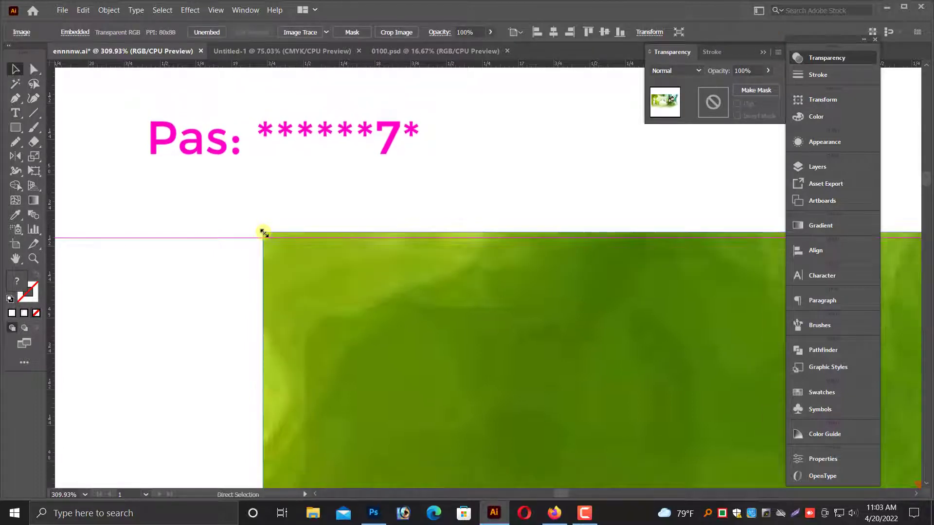
{"action": "key", "text": "ctrl+minus"}
{"action": "key", "text": "ctrl+minus"}
{"action": "key", "text": "ctrl+minus"}
{"action": "key", "text": "ctrl+minus"}
{"action": "key", "text": "ctrl+minus"}
{"action": "key", "text": "ctrl+minus"}
{"action": "key", "text": "ctrl+minus"}
{"action": "key", "text": "ctrl+minus"}
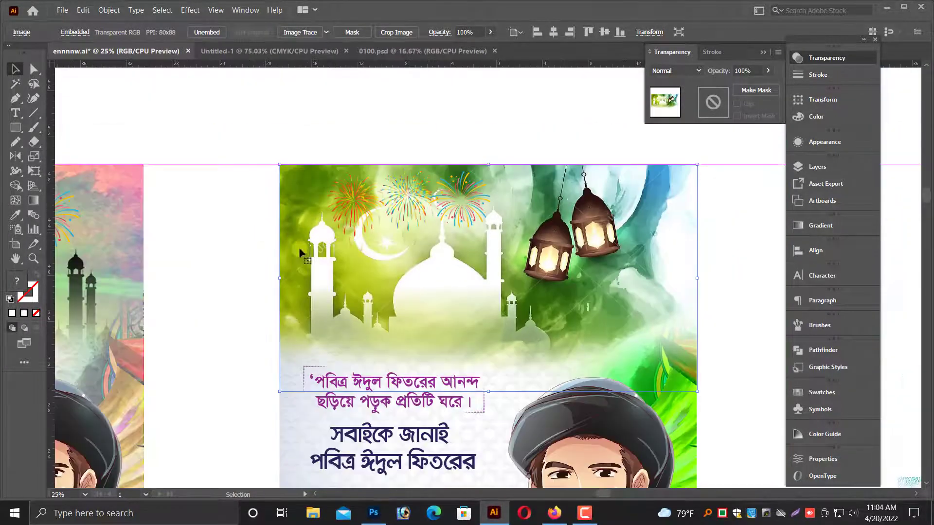
- Enlarge the small crescent-and-mosque ornament beside the posters and move it over the left side of the green poster's header
{"action": "left_click", "coordinate": [738, 403]}
{"action": "scroll", "coordinate": [718, 369], "scroll_direction": "down", "scroll_amount": 3}
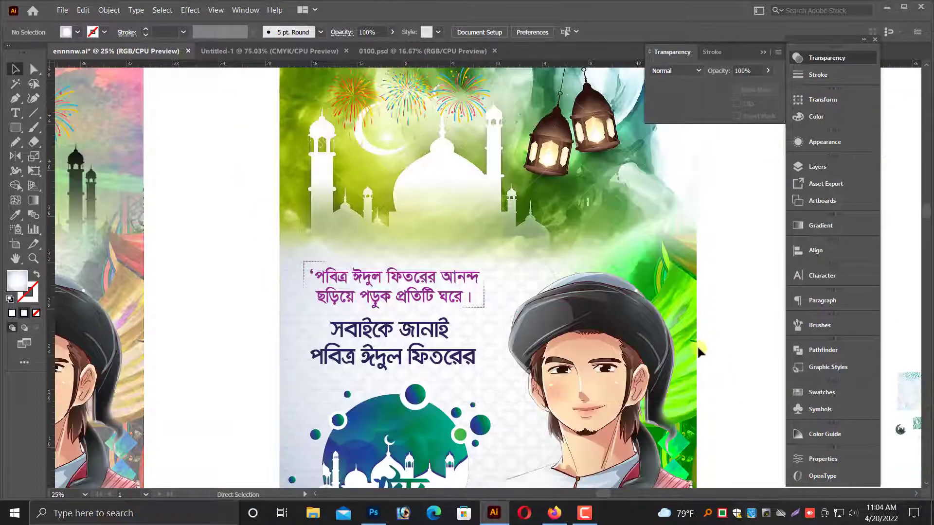
{"action": "key", "text": "ctrl+minus"}
{"action": "left_click_drag", "start_coordinate": [655, 397], "coordinate": [553, 327]}
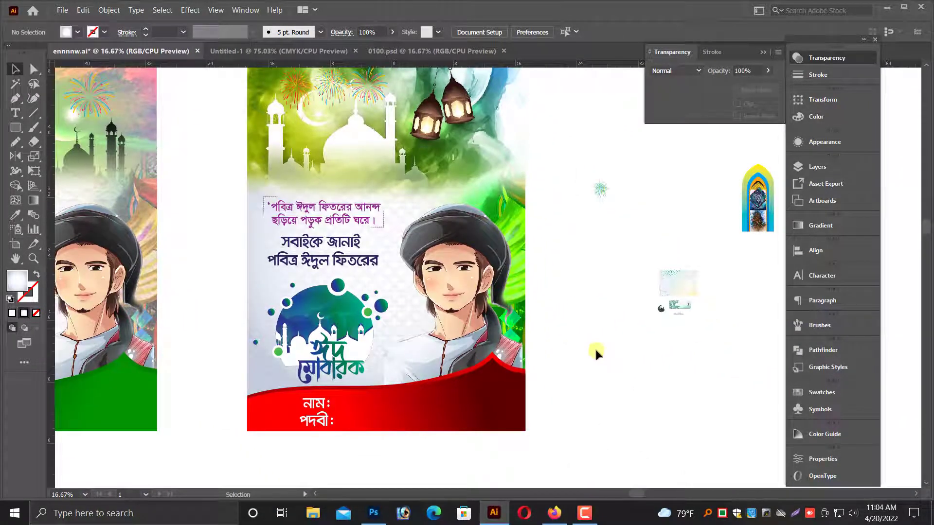
{"action": "scroll", "coordinate": [596, 349], "scroll_direction": "up", "scroll_amount": 5}
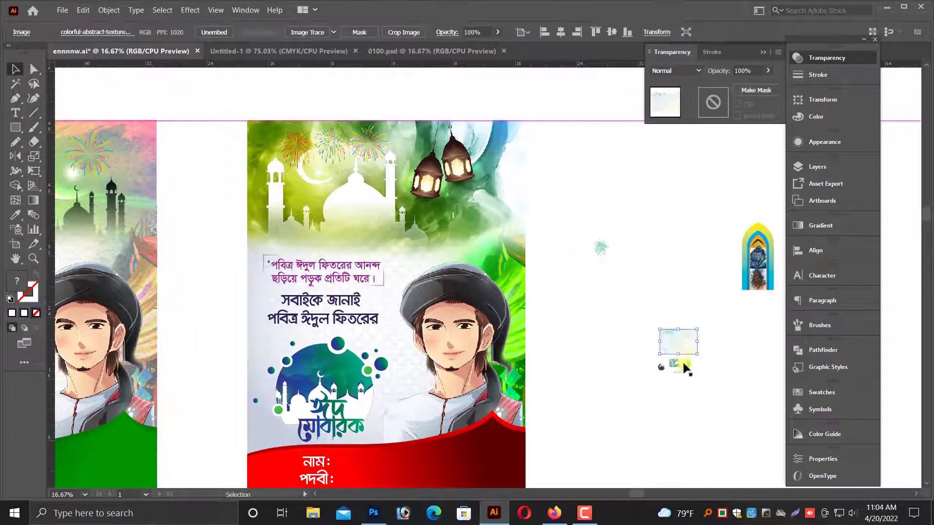
{"action": "scroll", "coordinate": [681, 394], "scroll_direction": "down", "scroll_amount": 2}
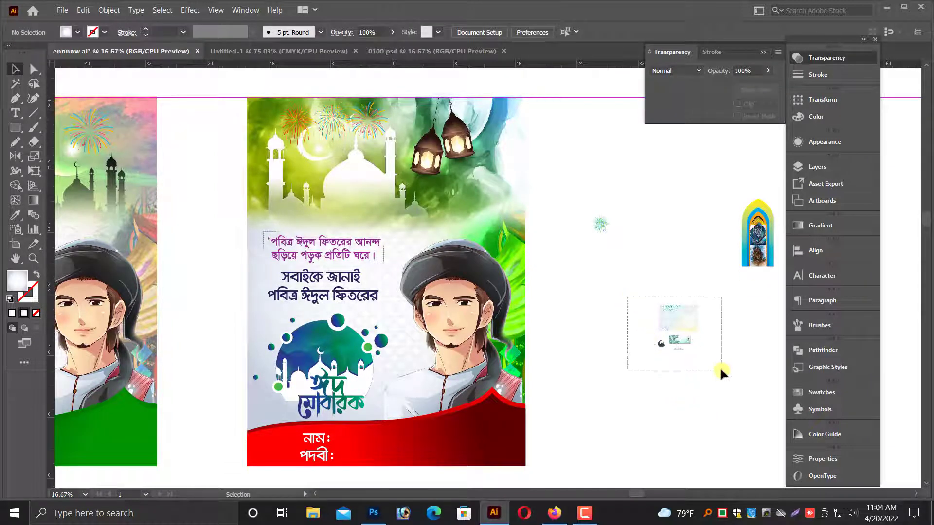
{"action": "left_click_drag", "start_coordinate": [722, 371], "coordinate": [721, 372]}
{"action": "left_click", "coordinate": [708, 377]}
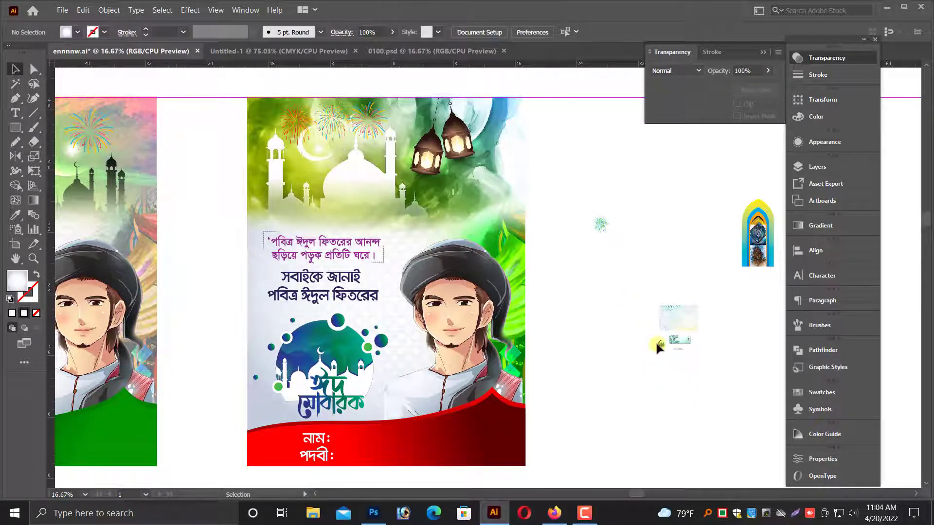
{"action": "left_click_drag", "start_coordinate": [663, 351], "coordinate": [273, 213]}
{"action": "left_click", "coordinate": [615, 424]}
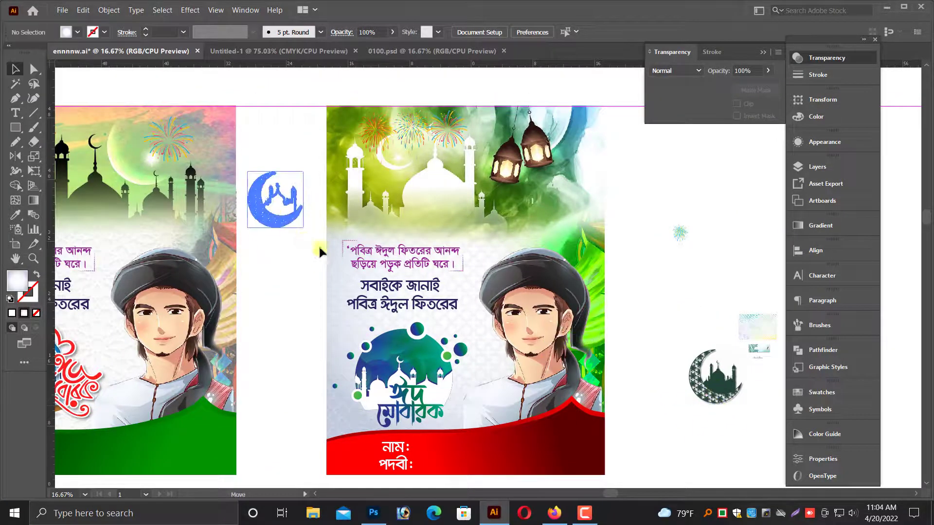
{"action": "left_click_drag", "start_coordinate": [424, 251], "coordinate": [664, 319]}
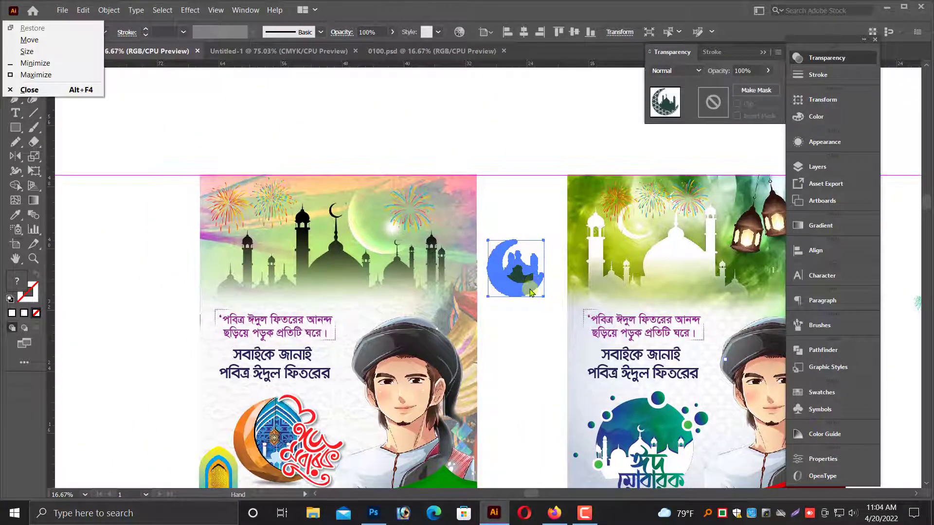
{"action": "left_click_drag", "start_coordinate": [531, 294], "coordinate": [251, 280]}
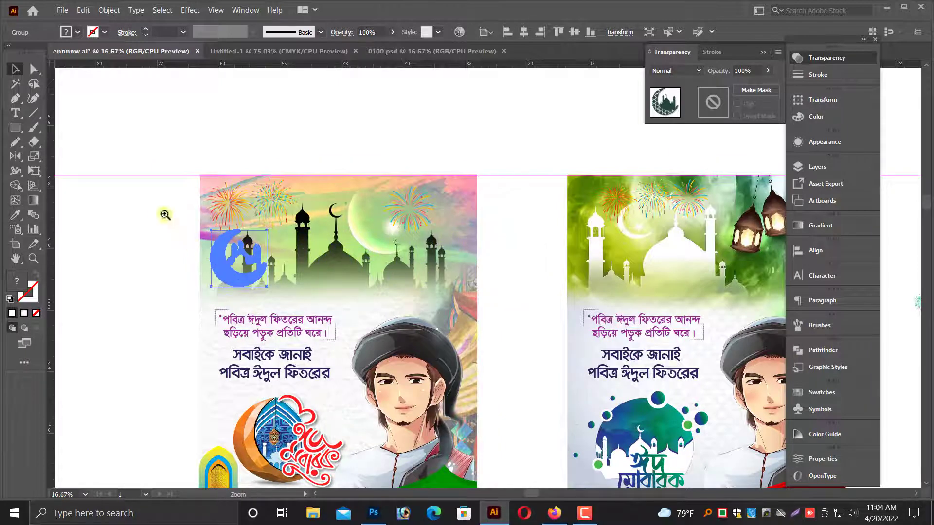
- Bring the crescent-and-mosque ornament to the front of the green poster's artwork
{"action": "left_click_drag", "start_coordinate": [165, 213], "coordinate": [412, 329]}
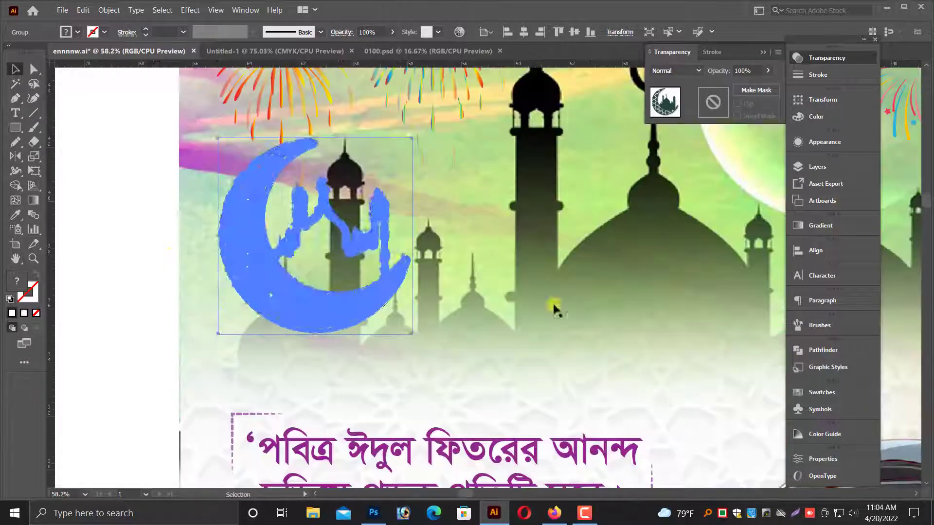
{"action": "right_click", "coordinate": [259, 272]}
{"action": "mouse_move", "coordinate": [298, 396]}
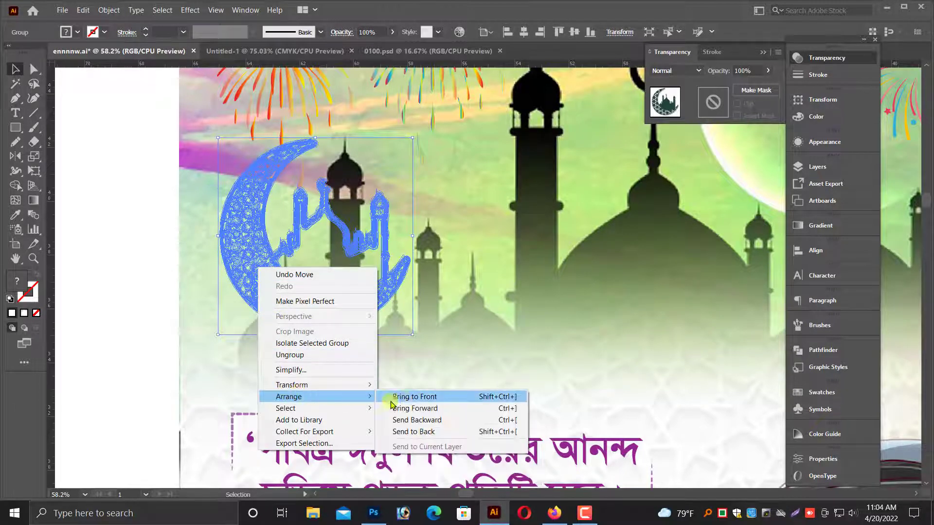
{"action": "left_click", "coordinate": [392, 400]}
{"action": "left_click", "coordinate": [94, 324]}
{"action": "scroll", "coordinate": [253, 365], "scroll_direction": "up", "scroll_amount": 1}
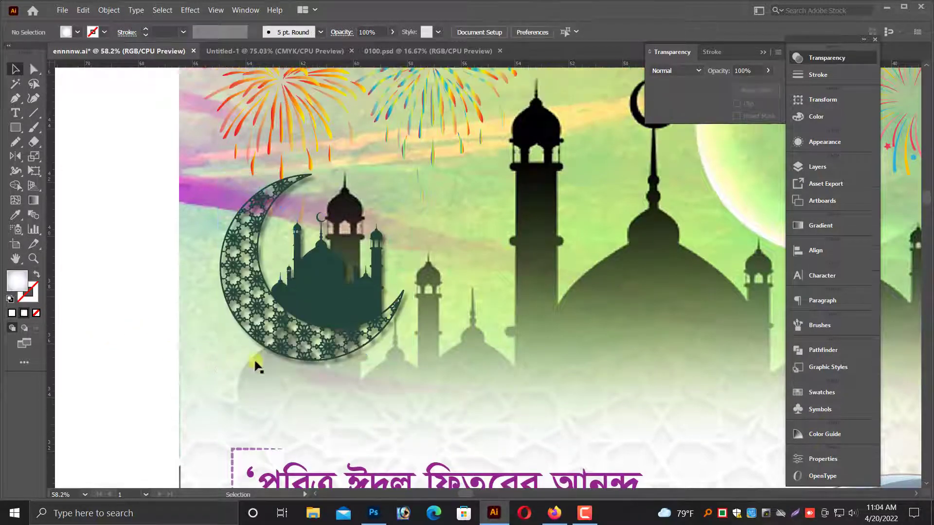
- Enlarge the crescent-and-mosque ornament slightly below the fireworks on the green poster
{"action": "left_click", "coordinate": [292, 342]}
{"action": "left_click_drag", "start_coordinate": [409, 382], "coordinate": [424, 395]}
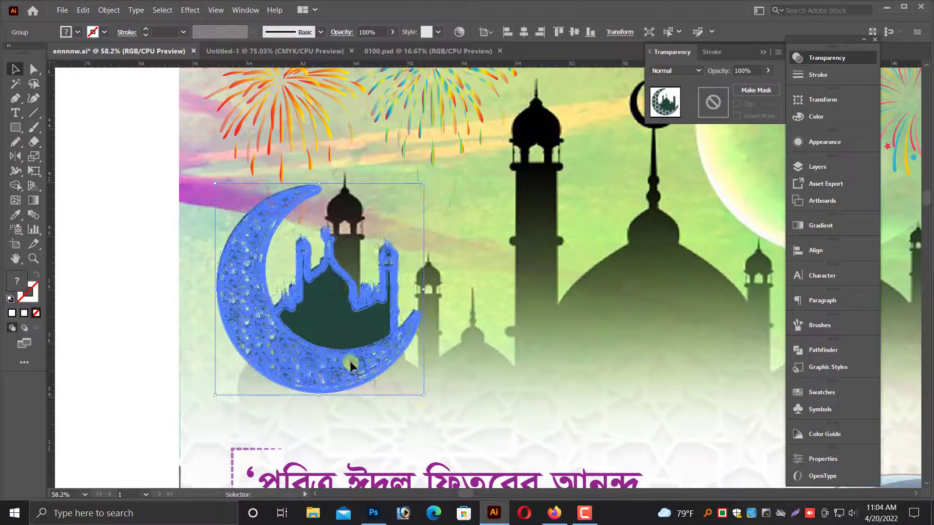
{"action": "left_click", "coordinate": [140, 350]}
{"action": "key", "text": "ctrl+minus"}
{"action": "key", "text": "ctrl+minus"}
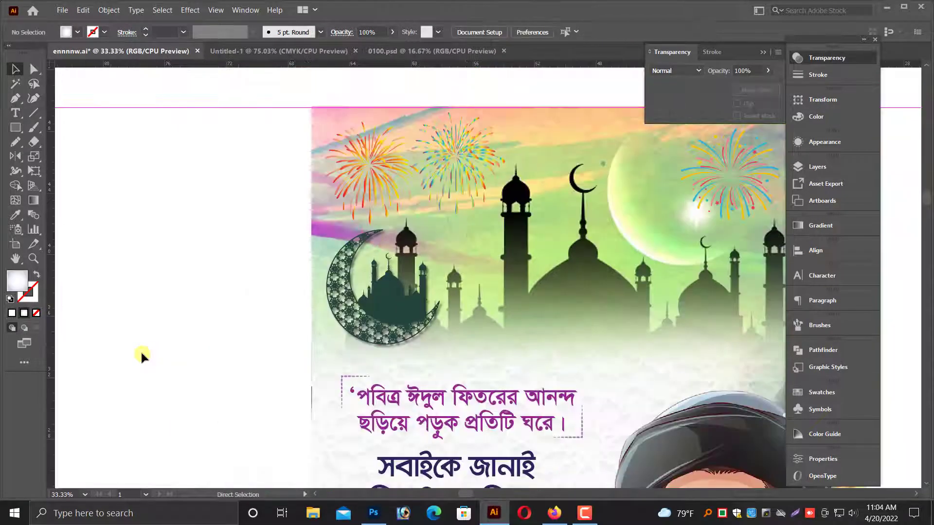
{"action": "key", "text": "ctrl+minus"}
{"action": "left_click_drag", "start_coordinate": [654, 358], "coordinate": [378, 317]}
{"action": "key", "text": "alt+space"}
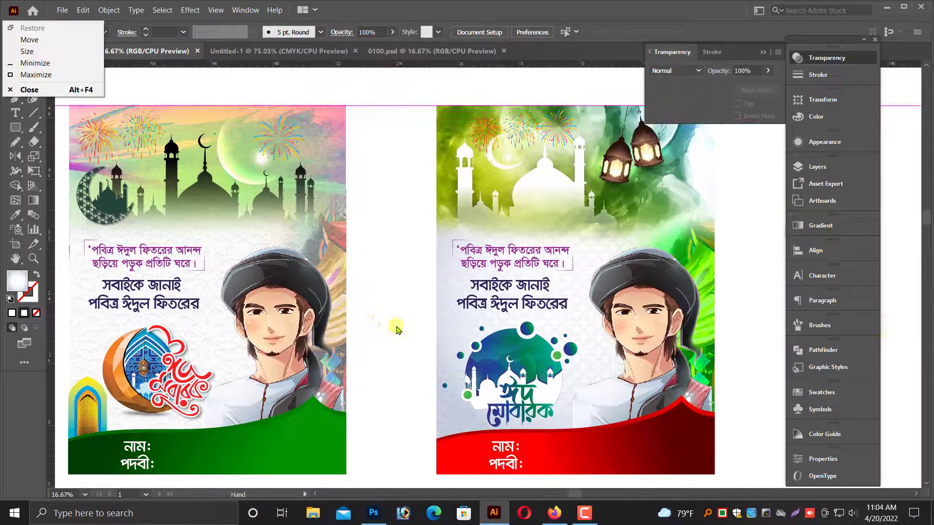
- Move the window-and-lantern image from the empty canvas onto the lower-left corner of the red poster
{"action": "key", "text": "Escape"}
{"action": "key", "text": "ctrl+minus"}
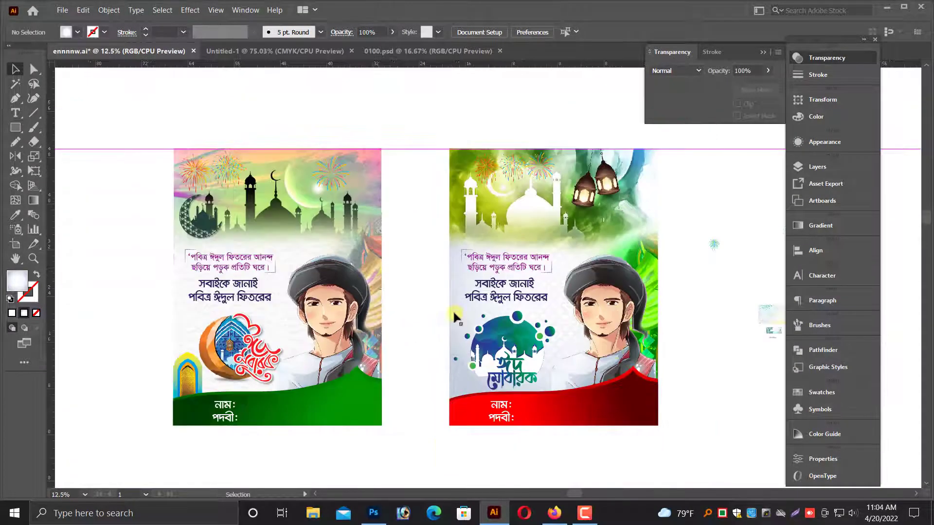
{"action": "left_click_drag", "start_coordinate": [718, 363], "coordinate": [631, 366]}
{"action": "key", "text": "alt+space"}
{"action": "left_click_drag", "start_coordinate": [625, 400], "coordinate": [689, 356]}
{"action": "key", "text": "alt+space"}
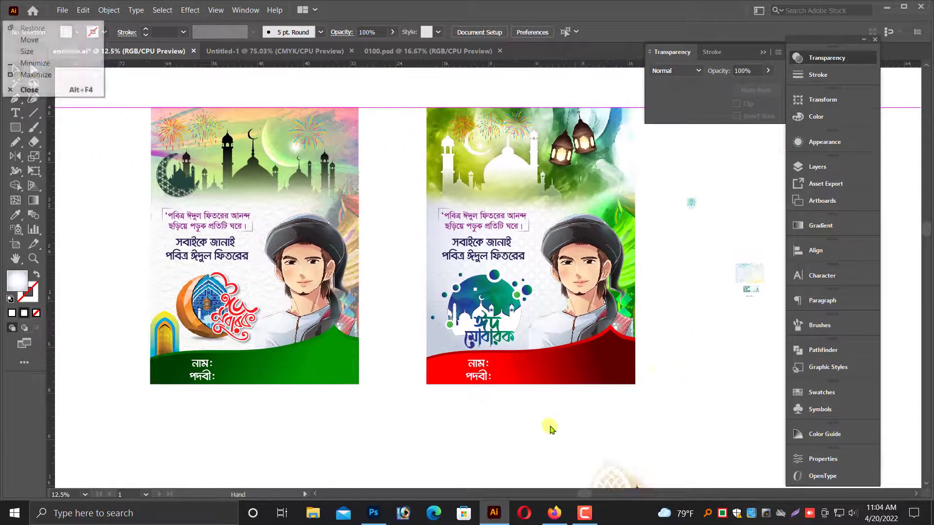
{"action": "left_click_drag", "start_coordinate": [550, 427], "coordinate": [573, 345]}
{"action": "left_click_drag", "start_coordinate": [640, 432], "coordinate": [510, 318]}
{"action": "scroll", "coordinate": [511, 318], "scroll_direction": "up", "scroll_amount": 1}
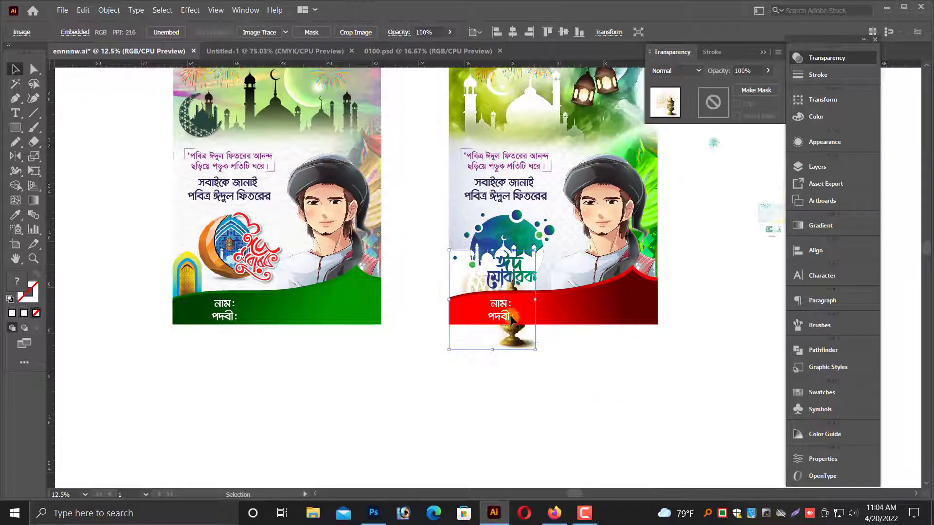
- Raise the window-and-lantern image along the red poster's left edge and shrink it from its upper-right corner
{"action": "left_click_drag", "start_coordinate": [419, 209], "coordinate": [621, 355]}
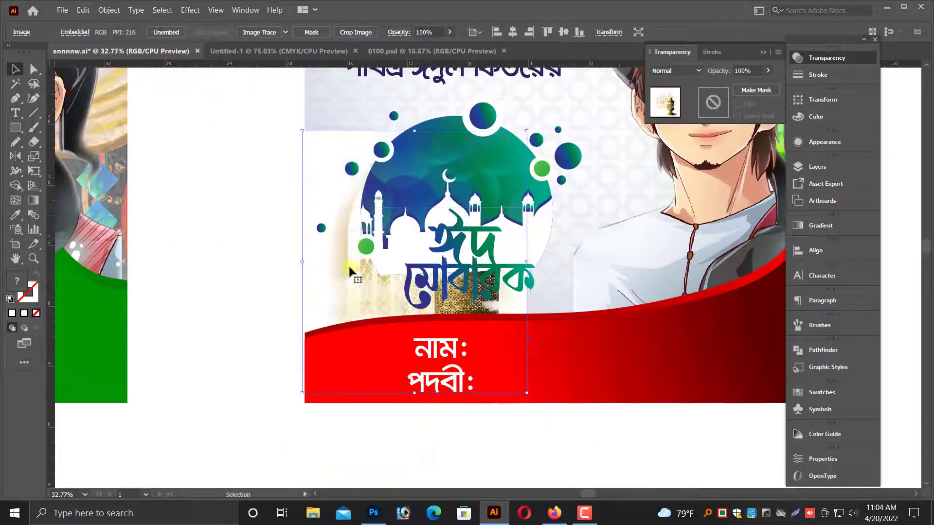
{"action": "scroll", "coordinate": [348, 264], "scroll_direction": "up", "scroll_amount": 2}
{"action": "left_click_drag", "start_coordinate": [347, 305], "coordinate": [345, 247]}
{"action": "scroll", "coordinate": [421, 255], "scroll_direction": "up", "scroll_amount": 1}
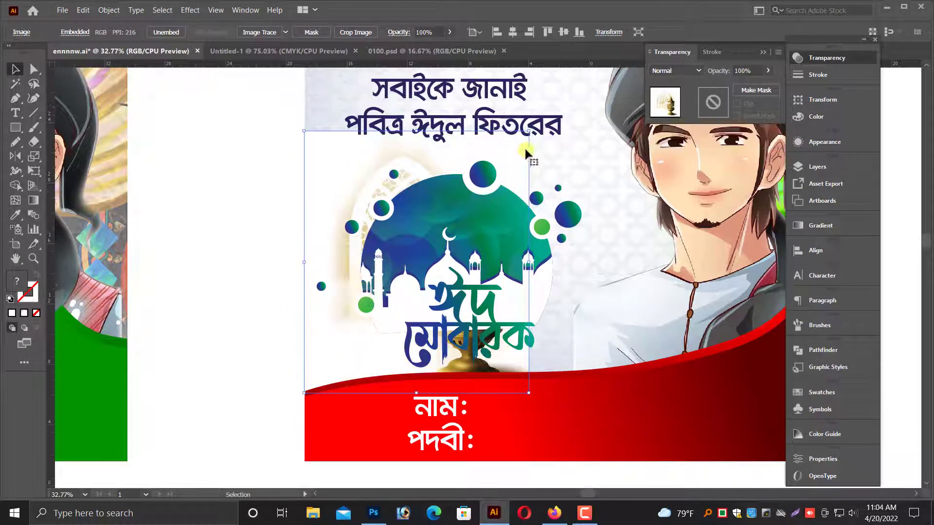
{"action": "left_click_drag", "start_coordinate": [528, 131], "coordinate": [578, 156]}
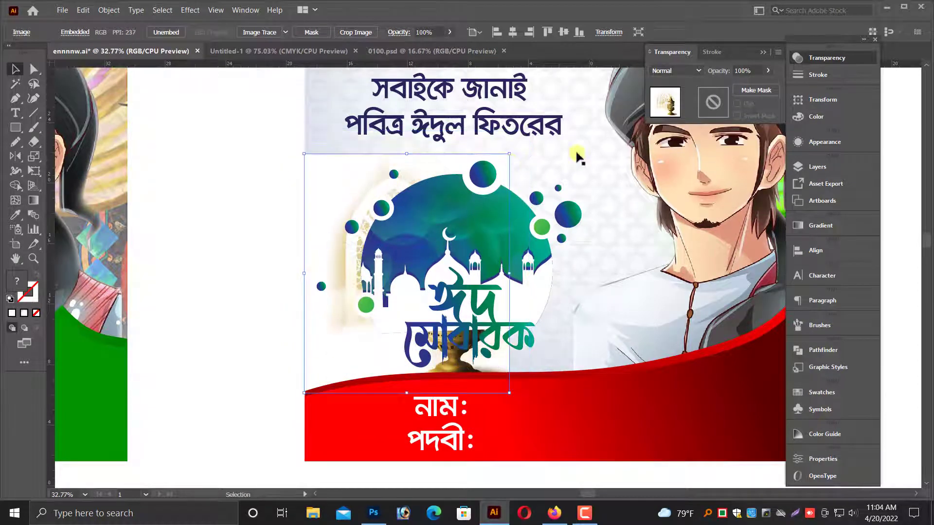
- Set the blending mode of the window-and-lantern image to Multiply
{"action": "left_click", "coordinate": [686, 80]}
{"action": "left_click", "coordinate": [665, 120]}
{"action": "scroll", "coordinate": [295, 317], "scroll_direction": "up", "scroll_amount": 1}
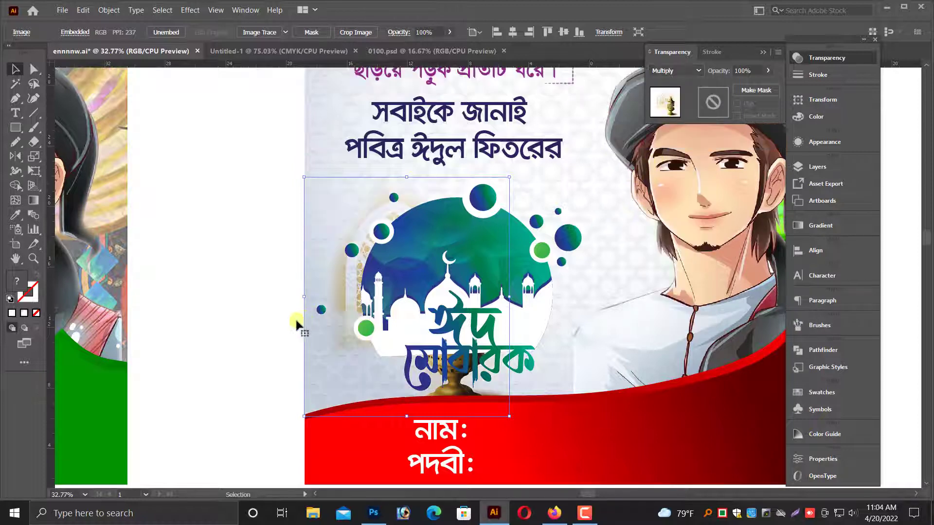
{"action": "left_click", "coordinate": [272, 343]}
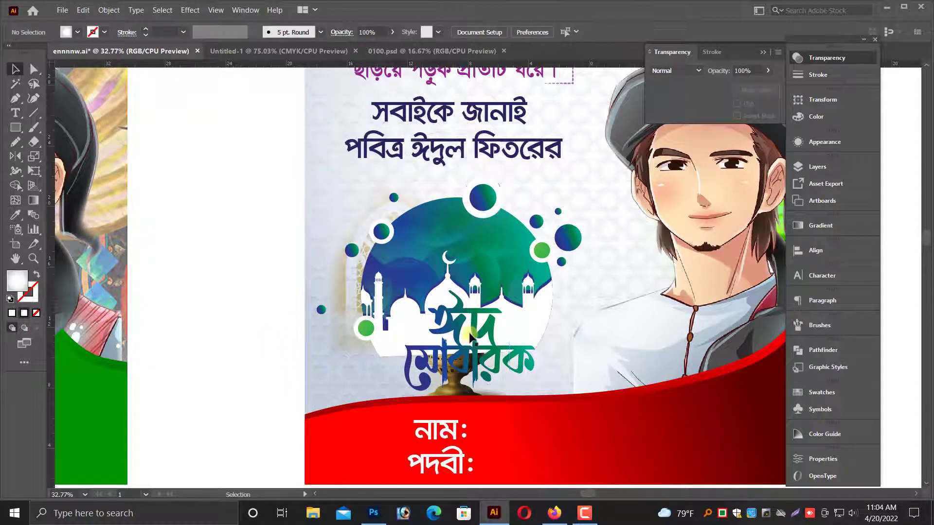
- Shrink the window-and-lantern image further and shift the Eid Mubarak emblem to the right so that the lantern is uncovered
{"action": "left_click_drag", "start_coordinate": [474, 326], "coordinate": [452, 298]}
{"action": "left_click", "coordinate": [461, 395]}
{"action": "left_click", "coordinate": [495, 343]}
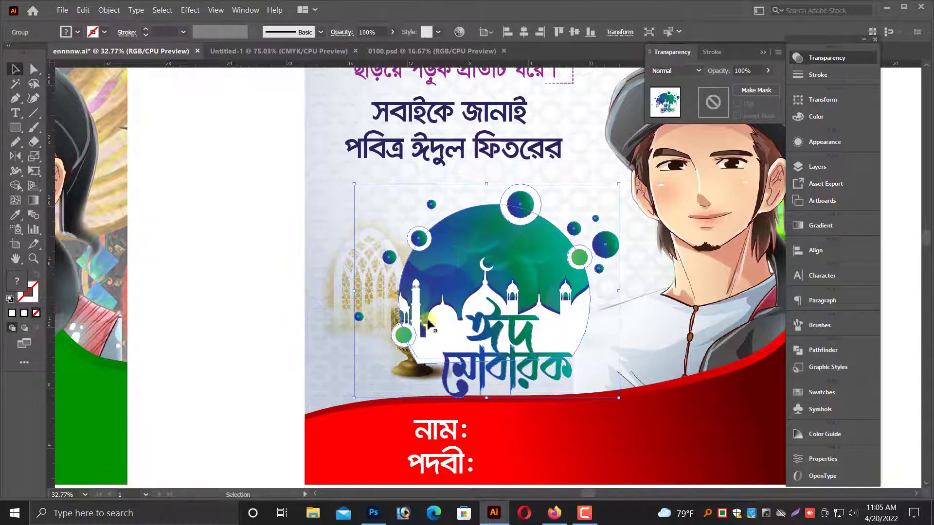
{"action": "scroll", "coordinate": [495, 346], "scroll_direction": "up", "scroll_amount": 2}
{"action": "left_click_drag", "start_coordinate": [494, 343], "coordinate": [506, 341]}
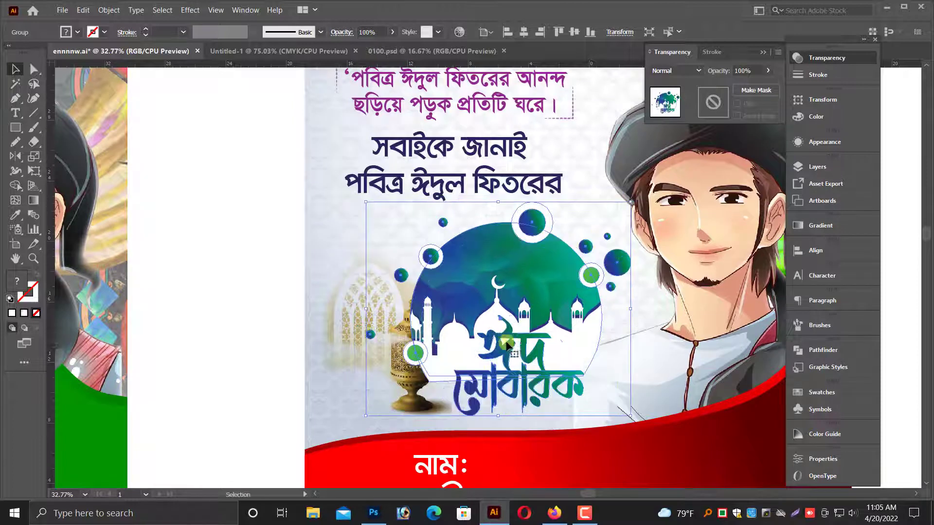
- Lower the window-and-lantern image until the lantern's base meets the red band, and shrink it from its upper-right corner
{"action": "left_click", "coordinate": [325, 315]}
{"action": "key", "text": "ctrl+space"}
{"action": "left_click_drag", "start_coordinate": [230, 258], "coordinate": [604, 434]}
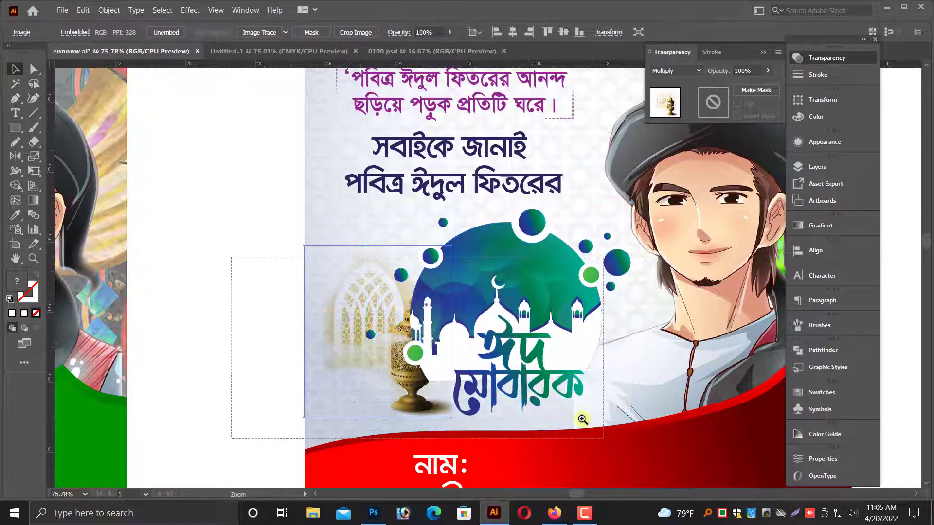
{"action": "scroll", "coordinate": [535, 396], "scroll_direction": "down", "scroll_amount": 1}
{"action": "key", "text": "shift+Down"}
{"action": "key", "text": "shift+Down"}
{"action": "key", "text": "shift+Down"}
{"action": "key", "text": "shift+Down"}
{"action": "key", "text": "shift+Down"}
{"action": "key", "text": "shift+Down"}
{"action": "key", "text": "shift+Down"}
{"action": "key", "text": "shift+Down"}
{"action": "key", "text": "shift+Down"}
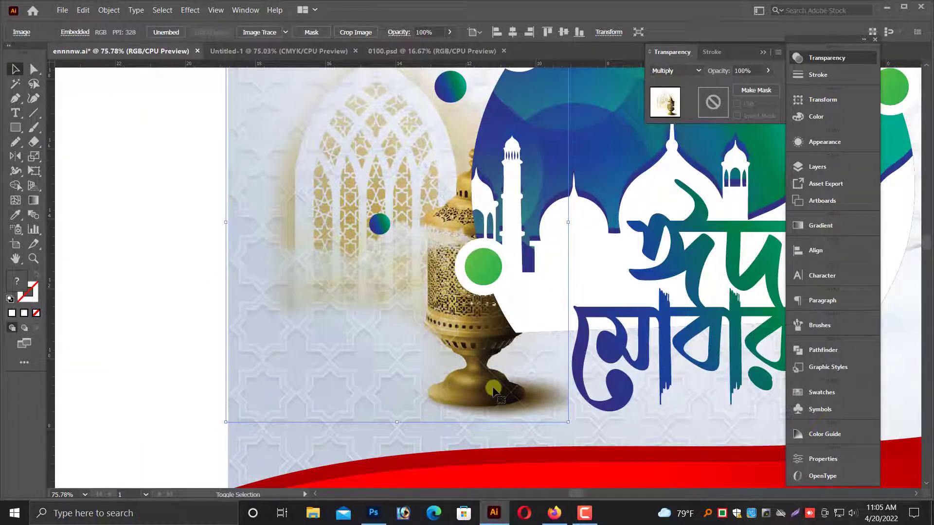
{"action": "key", "text": "shift+Down"}
{"action": "key", "text": "shift+Down"}
{"action": "key", "text": "shift+Down"}
{"action": "key", "text": "shift+Down"}
{"action": "key", "text": "shift+Down"}
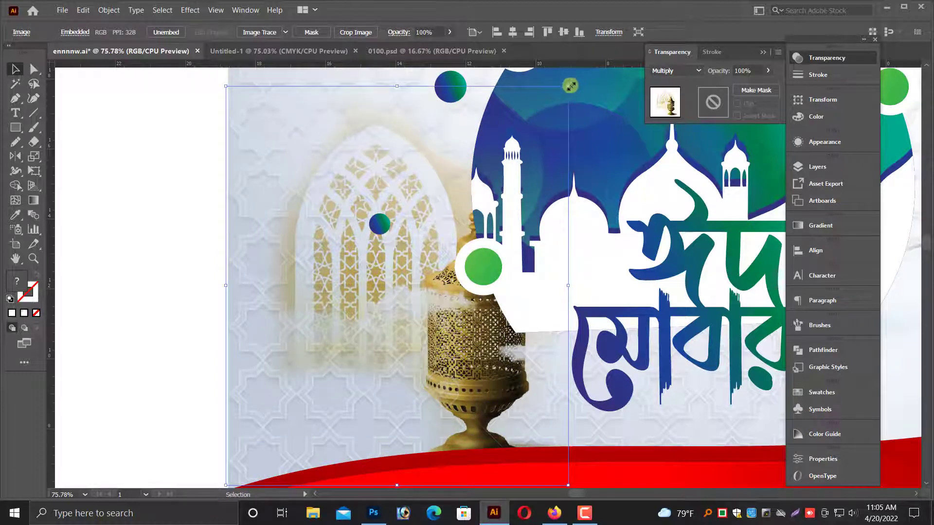
{"action": "left_click_drag", "start_coordinate": [571, 86], "coordinate": [533, 131]}
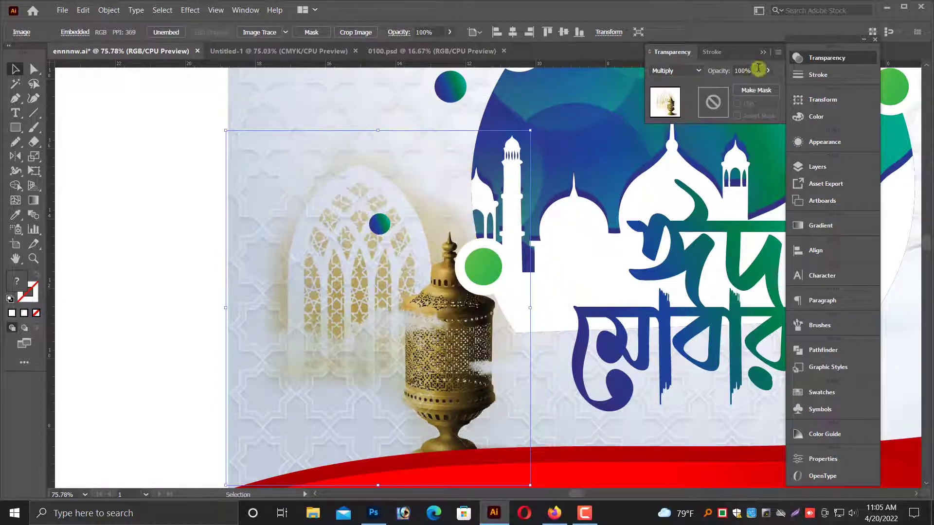
- Try 50% opacity on the window-and-lantern image and settle on an opacity of 90%
{"action": "left_click_drag", "start_coordinate": [759, 68], "coordinate": [714, 71]}
{"action": "type", "text": "50"}
{"action": "key", "text": "Return"}
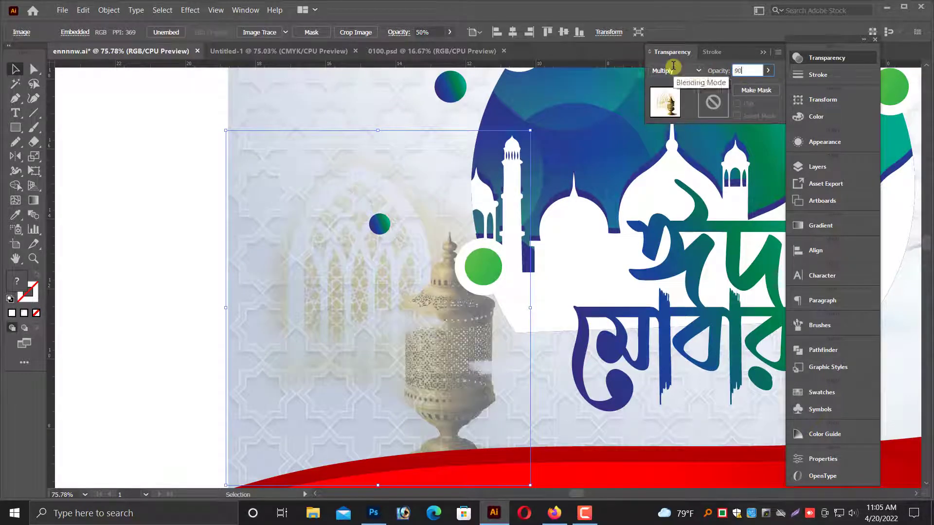
{"action": "left_click", "coordinate": [172, 285]}
{"action": "left_click", "coordinate": [240, 329]}
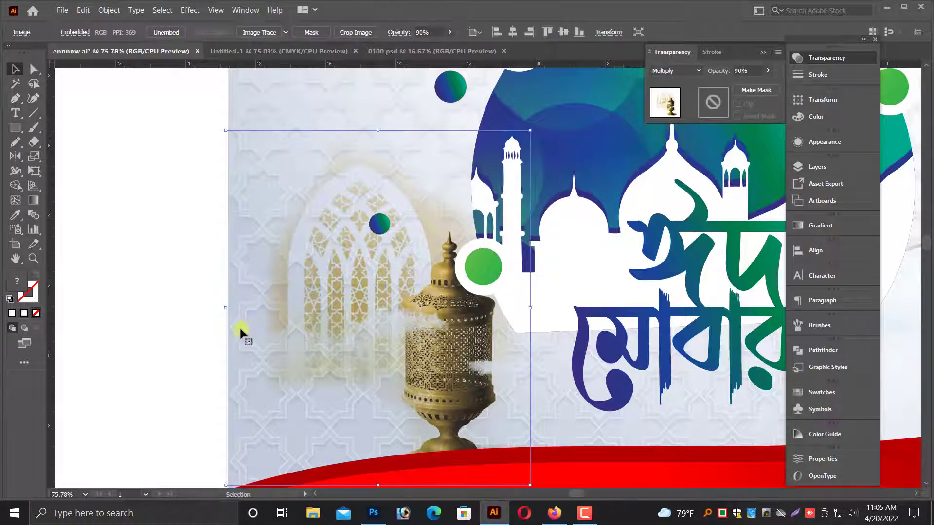
- Align the window-and-lantern image with the poster's left edge and reduce it so the whole lantern stands above the red band
{"action": "left_click_drag", "start_coordinate": [229, 309], "coordinate": [231, 308]}
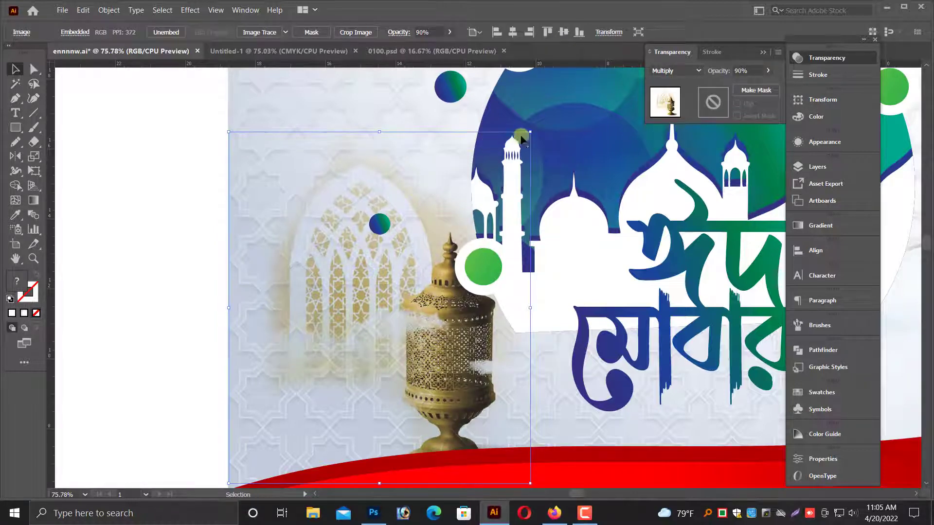
{"action": "left_click_drag", "start_coordinate": [529, 132], "coordinate": [508, 157]}
{"action": "scroll", "coordinate": [449, 292], "scroll_direction": "down", "scroll_amount": 3}
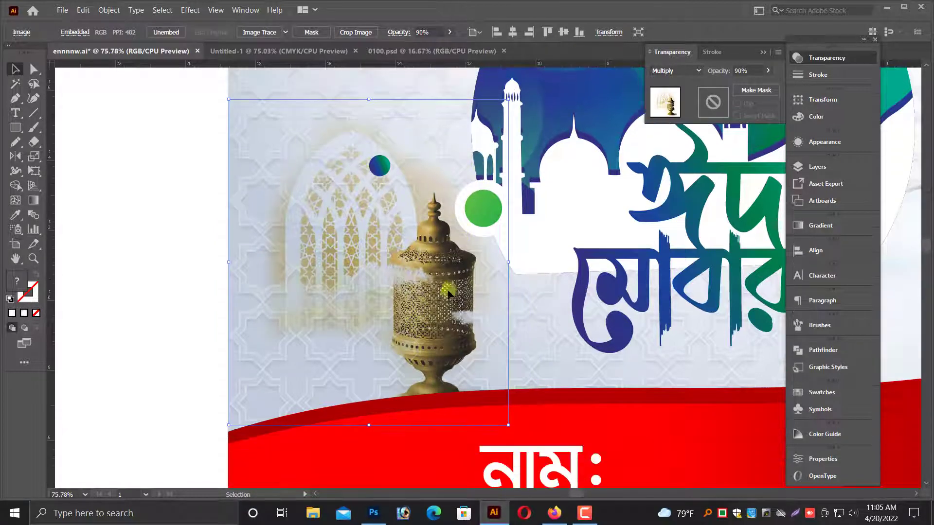
{"action": "left_click_drag", "start_coordinate": [506, 423], "coordinate": [486, 400]}
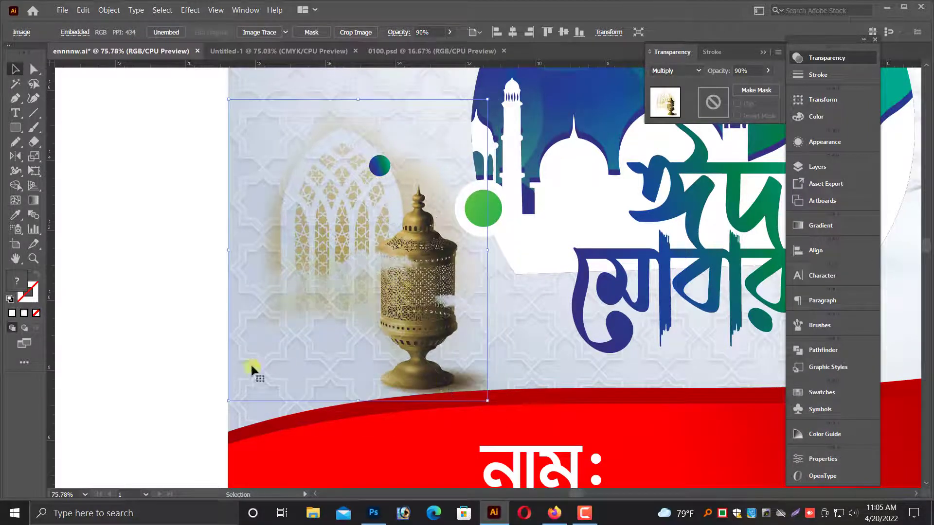
{"action": "left_click", "coordinate": [168, 378]}
- Nudge the Eid Mubarak emblem on the red poster slightly left and shrink it a little
{"action": "key", "text": "ctrl+minus"}
{"action": "key", "text": "ctrl+minus"}
{"action": "key", "text": "ctrl+minus"}
{"action": "key", "text": "ctrl+minus"}
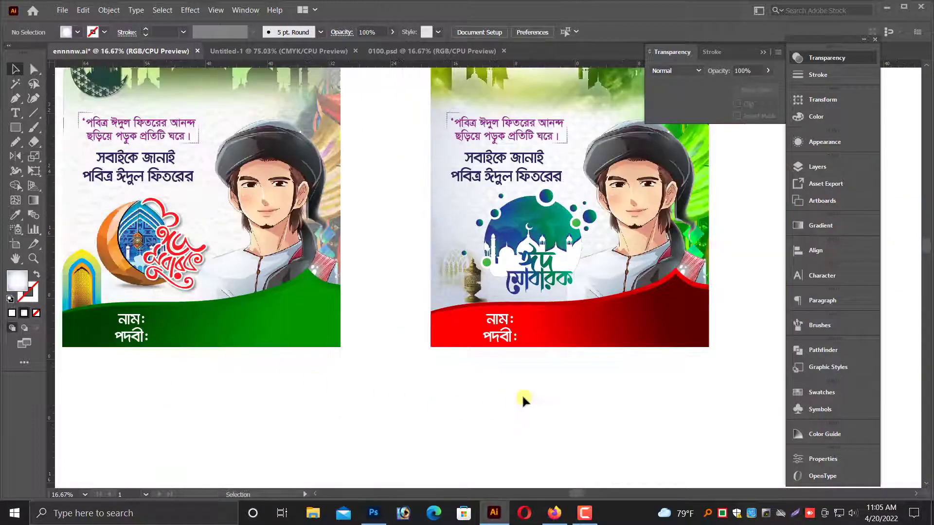
{"action": "left_click_drag", "start_coordinate": [521, 396], "coordinate": [440, 454]}
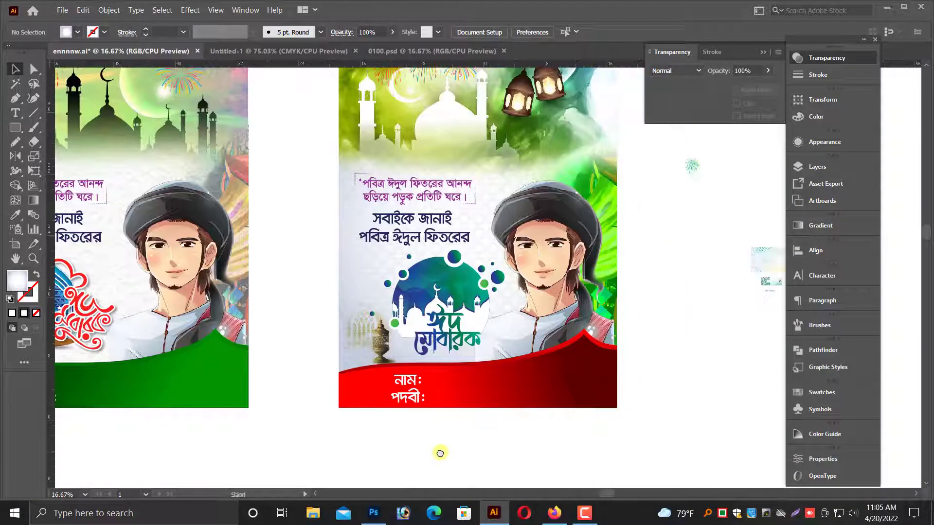
{"action": "left_click", "coordinate": [458, 315]}
{"action": "key", "text": "shift+Left"}
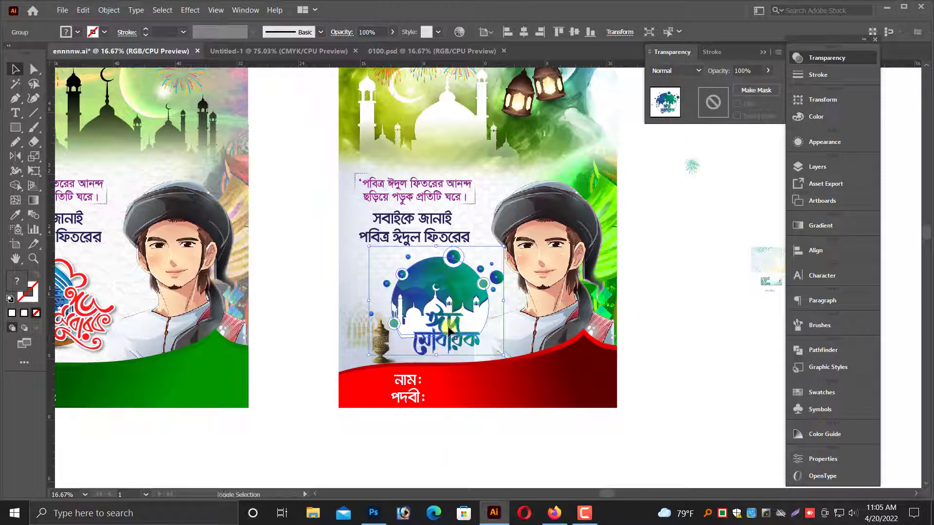
{"action": "key", "text": "shift+Left"}
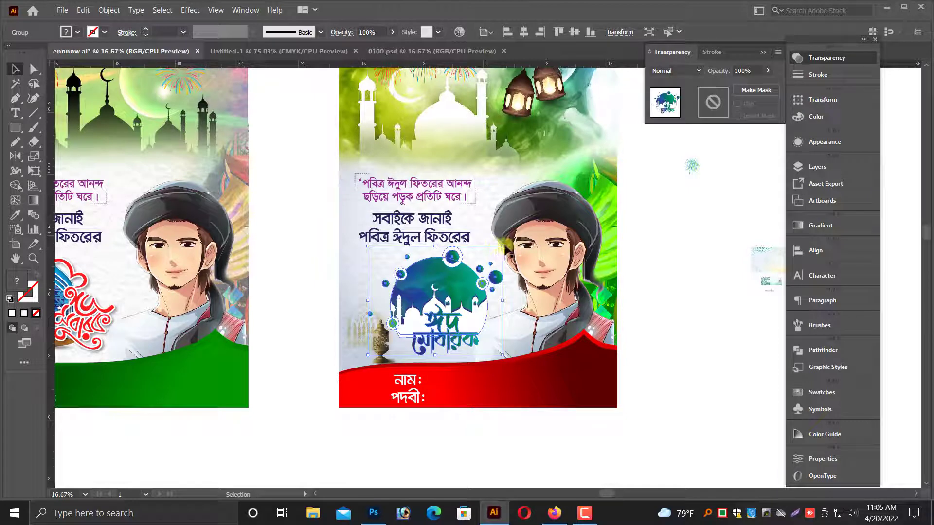
{"action": "left_click", "coordinate": [440, 429]}
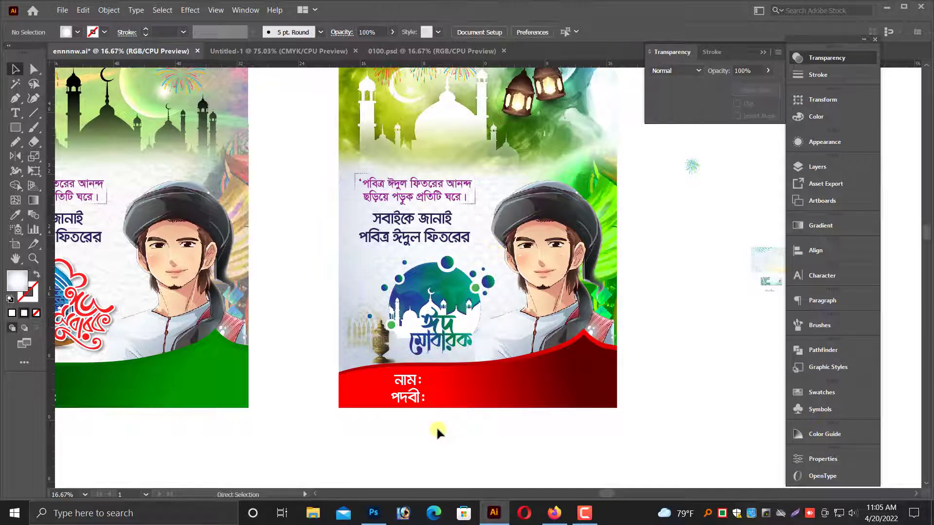
- Move the blue-and-yellow arch ornament onto the red poster's lower-right corner and bring it to the front
{"action": "key", "text": "ctrl+minus"}
{"action": "scroll", "coordinate": [437, 425], "scroll_direction": "up", "scroll_amount": 3}
{"action": "scroll", "coordinate": [509, 460], "scroll_direction": "up", "scroll_amount": 2}
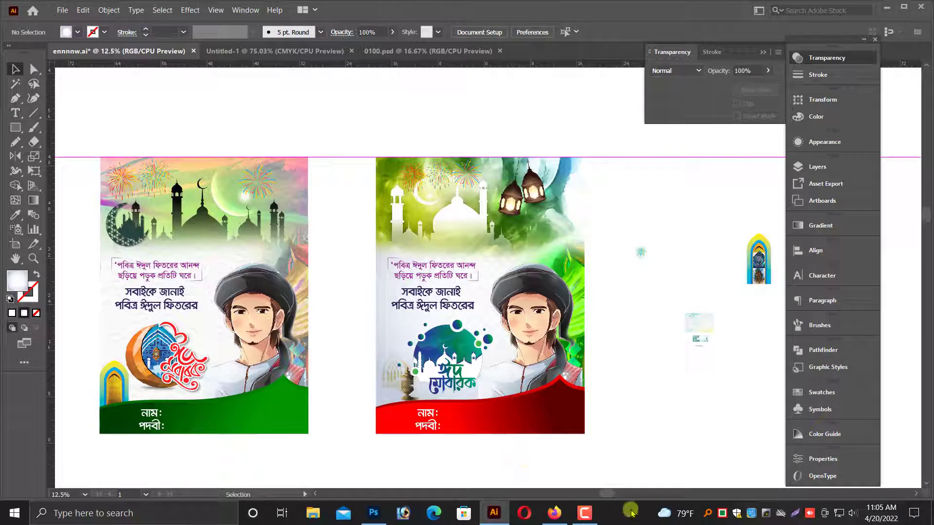
{"action": "left_click_drag", "start_coordinate": [755, 265], "coordinate": [581, 429]}
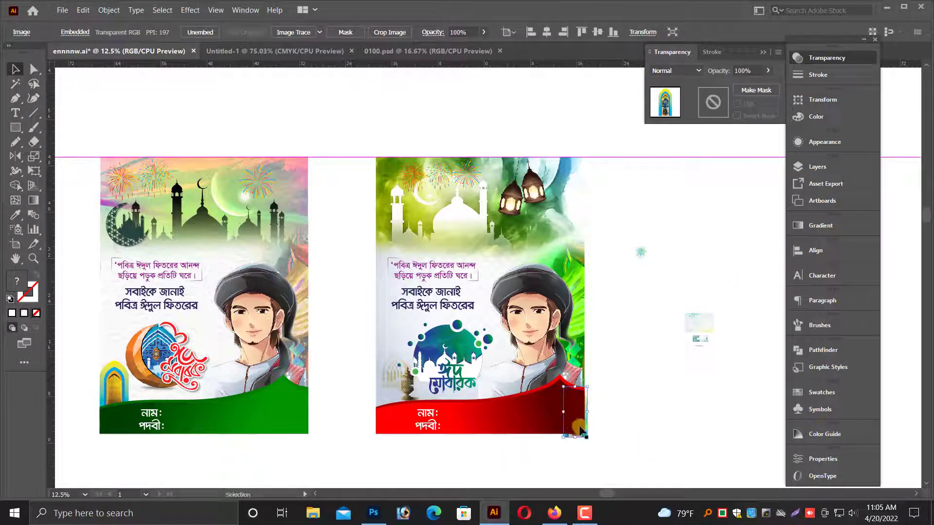
{"action": "key", "text": "ctrl+shift+bracketright"}
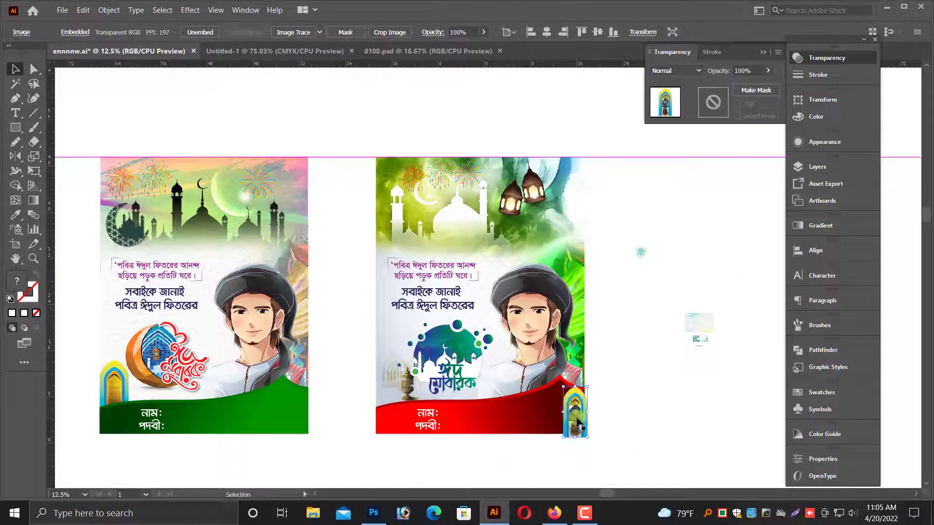
- Fit the arch ornament exactly into the red poster's lower-right corner, trying a smaller size and undoing it
{"action": "left_click_drag", "start_coordinate": [532, 361], "coordinate": [664, 440]}
{"action": "left_click_drag", "start_coordinate": [448, 375], "coordinate": [445, 364]}
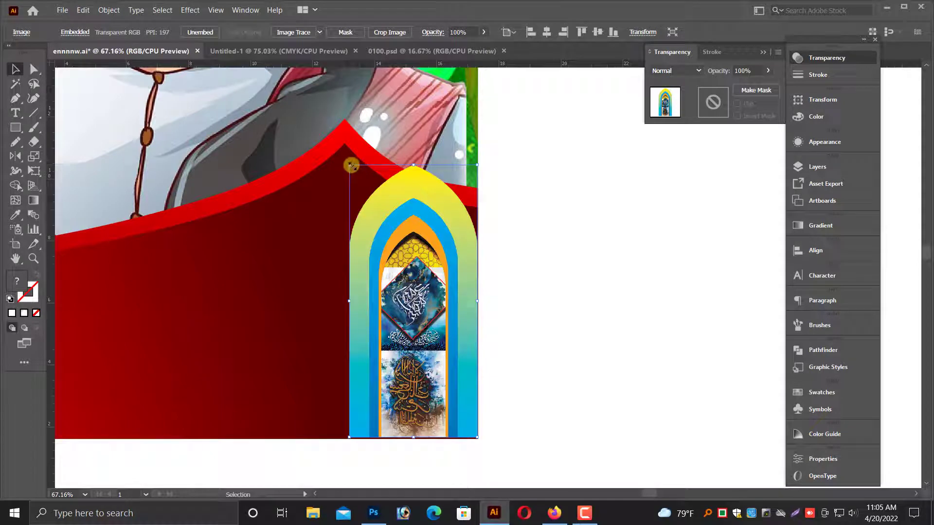
{"action": "left_click_drag", "start_coordinate": [351, 165], "coordinate": [359, 186]}
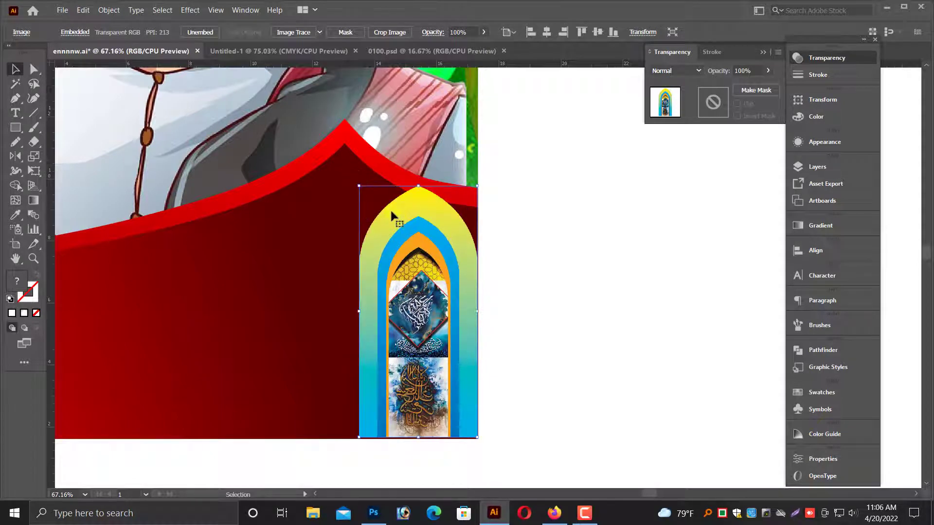
{"action": "key", "text": "ctrl+z"}
{"action": "left_click_drag", "start_coordinate": [271, 342], "coordinate": [525, 433]}
{"action": "left_click_drag", "start_coordinate": [581, 389], "coordinate": [579, 395]}
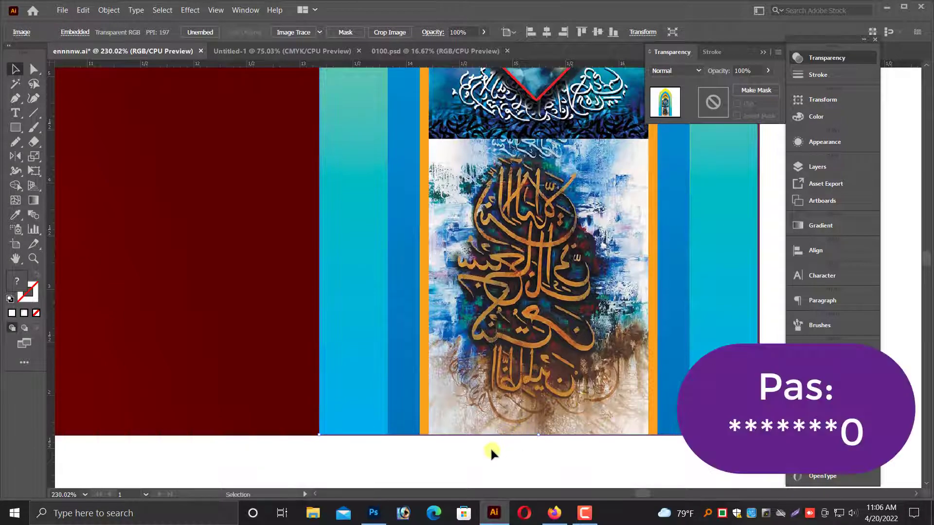
{"action": "left_click", "coordinate": [490, 447]}
- Enlarge the small teal fireworks graphic on the empty canvas beside the red poster
{"action": "key", "text": "ctrl+0"}
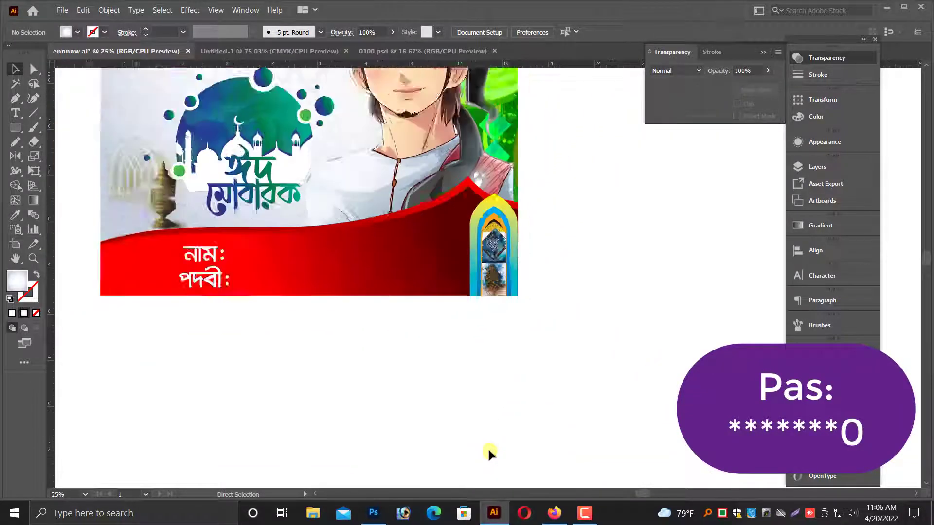
{"action": "key", "text": "ctrl+minus"}
{"action": "key", "text": "ctrl+minus"}
{"action": "left_click_drag", "start_coordinate": [557, 320], "coordinate": [640, 422]}
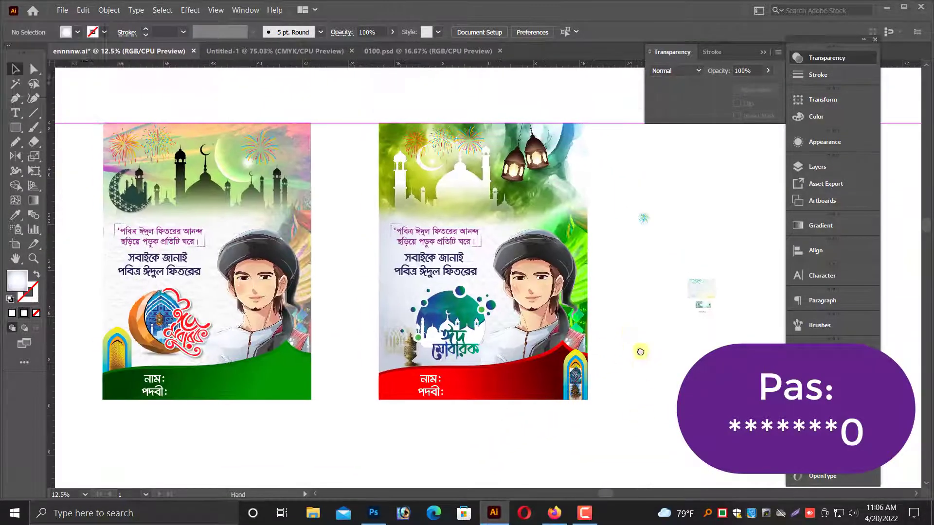
{"action": "left_click_drag", "start_coordinate": [640, 352], "coordinate": [656, 378]}
{"action": "key", "text": "alt+space"}
{"action": "left_click_drag", "start_coordinate": [651, 205], "coordinate": [711, 293]}
{"action": "left_click", "coordinate": [729, 266]}
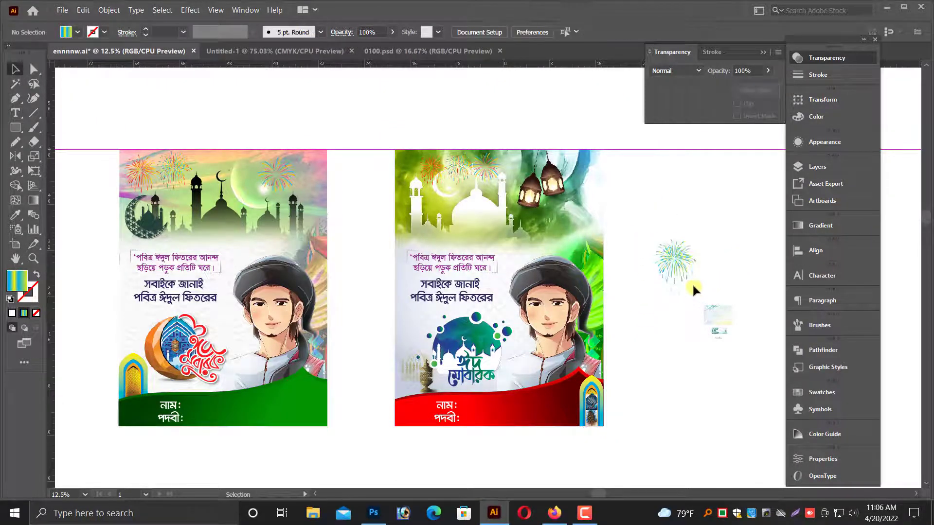
- Delete the fireworks graphic and the small leftover graphics on the empty canvas beside the red poster
{"action": "left_click", "coordinate": [682, 262]}
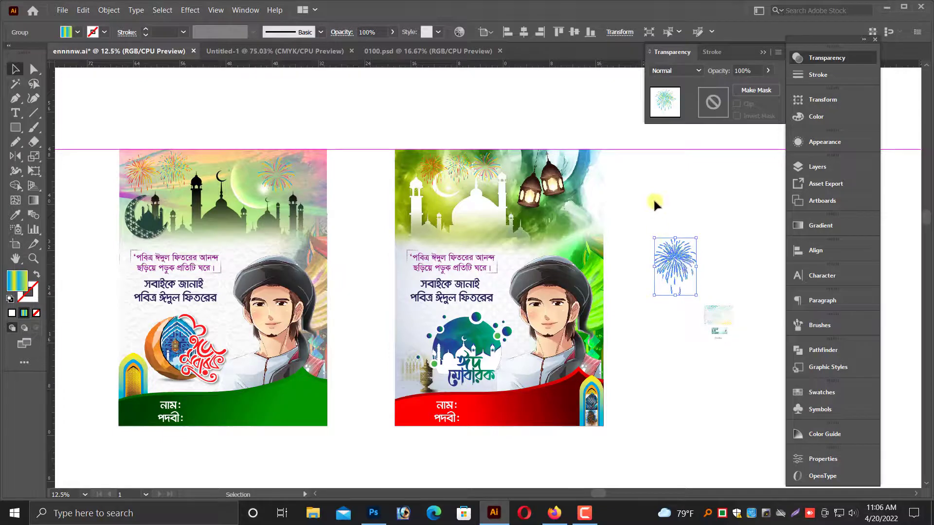
{"action": "left_click_drag", "start_coordinate": [641, 177], "coordinate": [748, 378]}
{"action": "scroll", "coordinate": [634, 182], "scroll_direction": "up", "scroll_amount": 2}
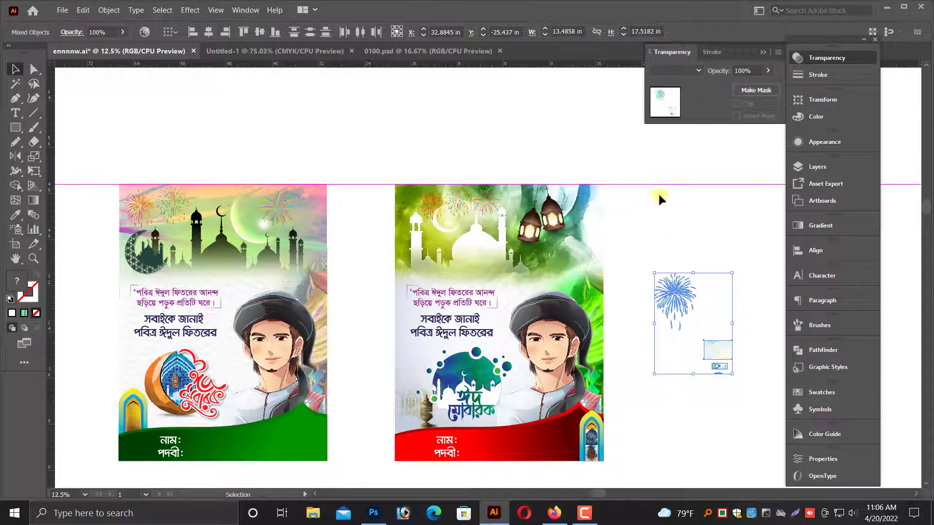
{"action": "key", "text": "Delete"}
{"action": "scroll", "coordinate": [677, 192], "scroll_direction": "down", "scroll_amount": 1}
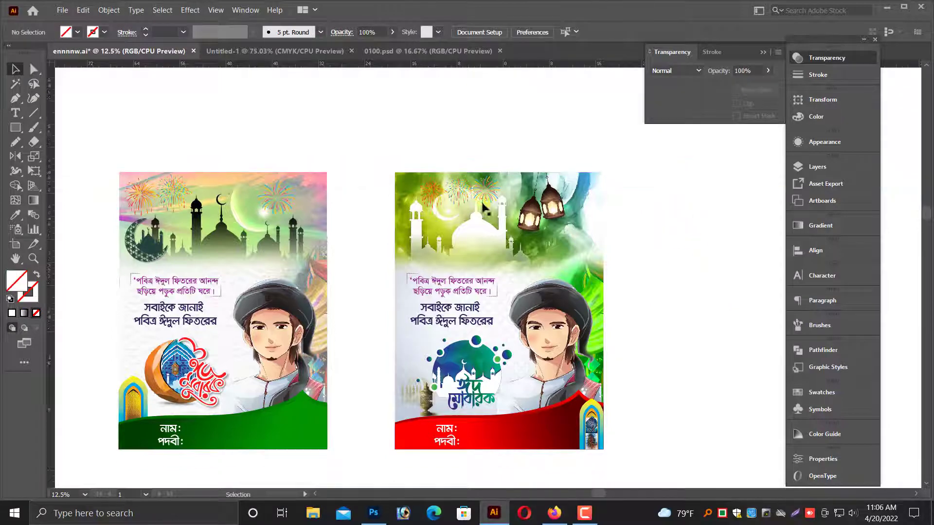
- Move the whole red poster closer to the green one and show the artboard edges
{"action": "left_click_drag", "start_coordinate": [365, 130], "coordinate": [632, 482]}
{"action": "left_click_drag", "start_coordinate": [569, 400], "coordinate": [523, 400]}
{"action": "left_click", "coordinate": [600, 396]}
{"action": "key", "text": "ctrl+shift+h"}
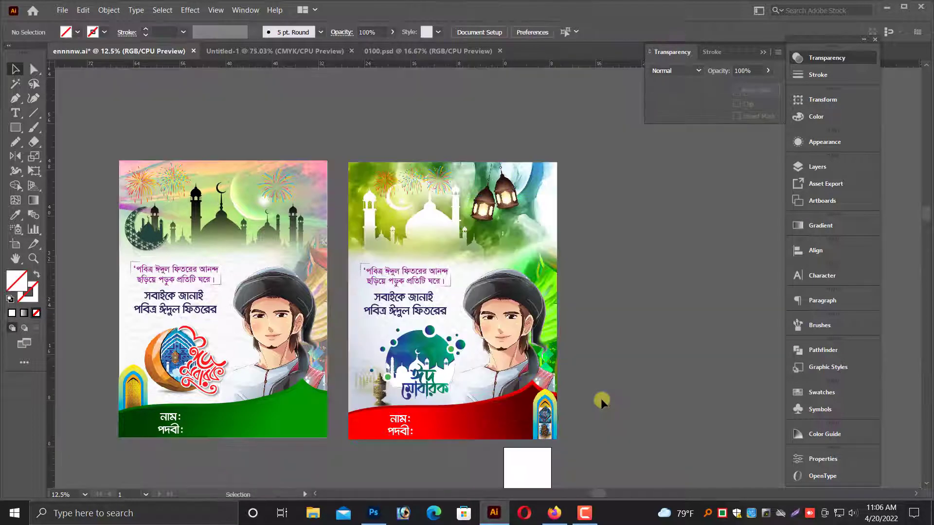
{"action": "left_click_drag", "start_coordinate": [601, 388], "coordinate": [648, 358]}
{"action": "left_click_drag", "start_coordinate": [155, 135], "coordinate": [750, 384]}
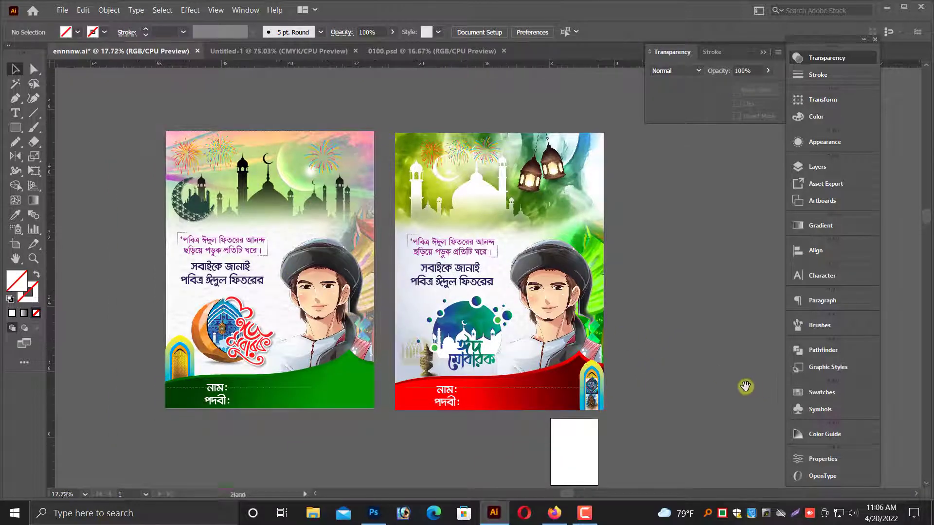
{"action": "left_click_drag", "start_coordinate": [689, 363], "coordinate": [708, 350]}
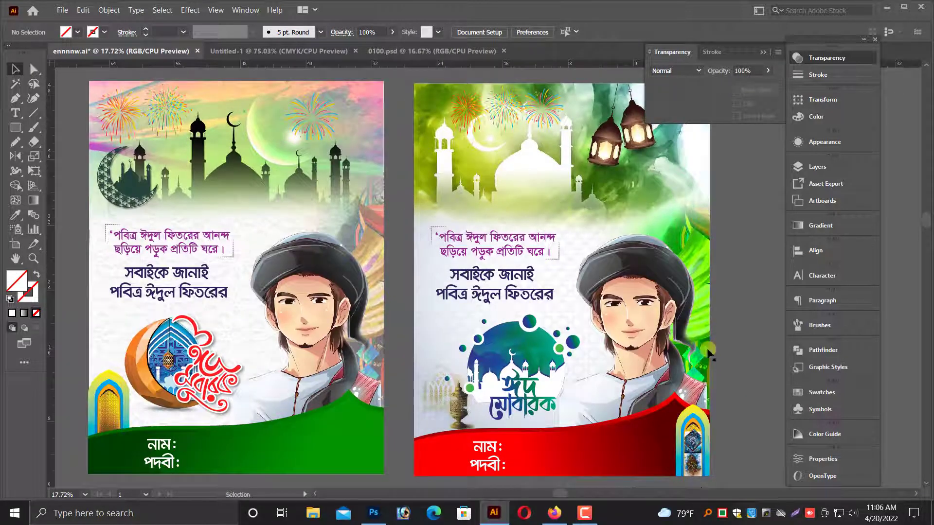
- Save the document as an Adobe Illustrator file named poster in the eid folder and put away the floating Transparency panel
{"action": "left_click", "coordinate": [61, 11]}
{"action": "left_click", "coordinate": [60, 104]}
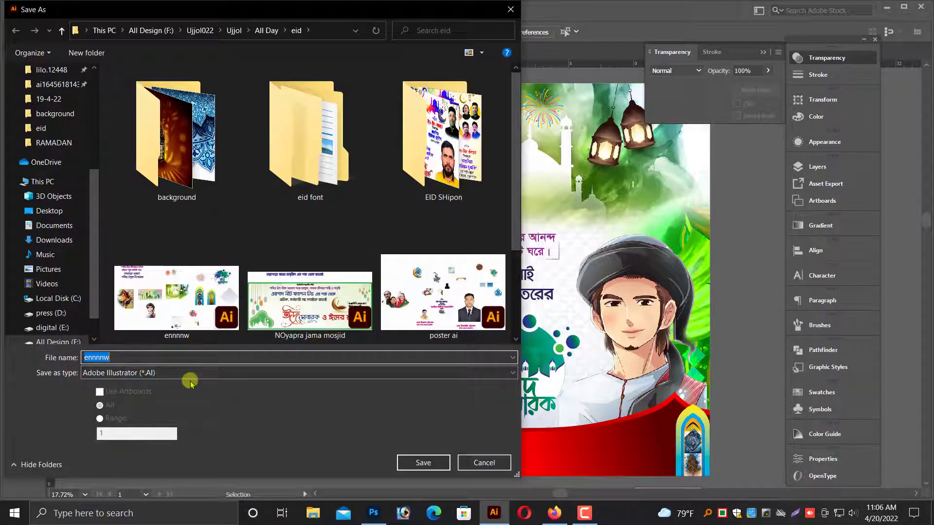
{"action": "type", "text": "o"}
{"action": "key", "text": "BackSpace"}
{"action": "type", "text": "posste"}
{"action": "key", "text": "BackSpace"}
{"action": "key", "text": "Escape"}
{"action": "key", "text": "Escape"}
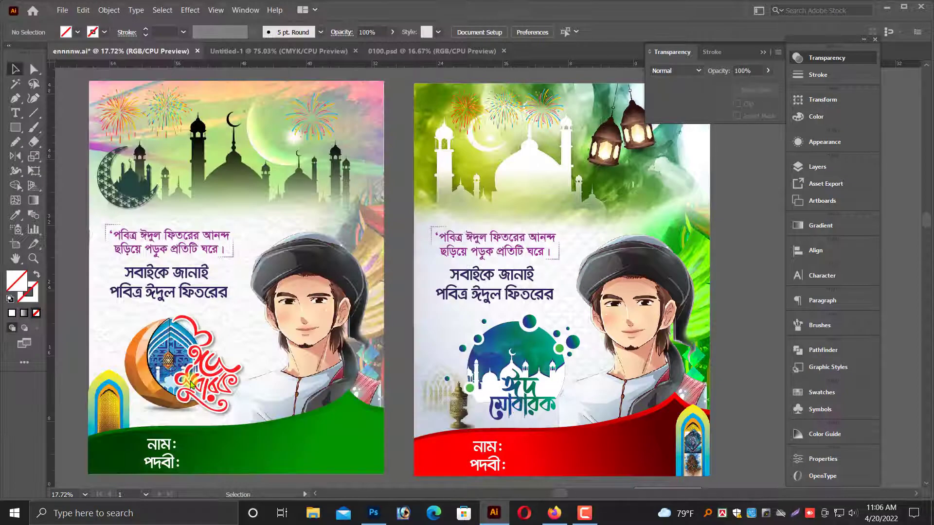
{"action": "left_click", "coordinate": [762, 52]}
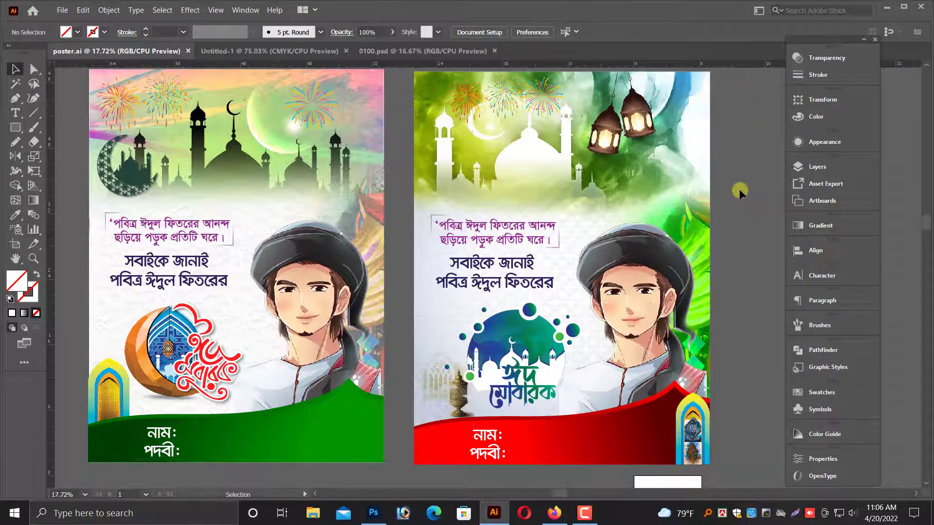